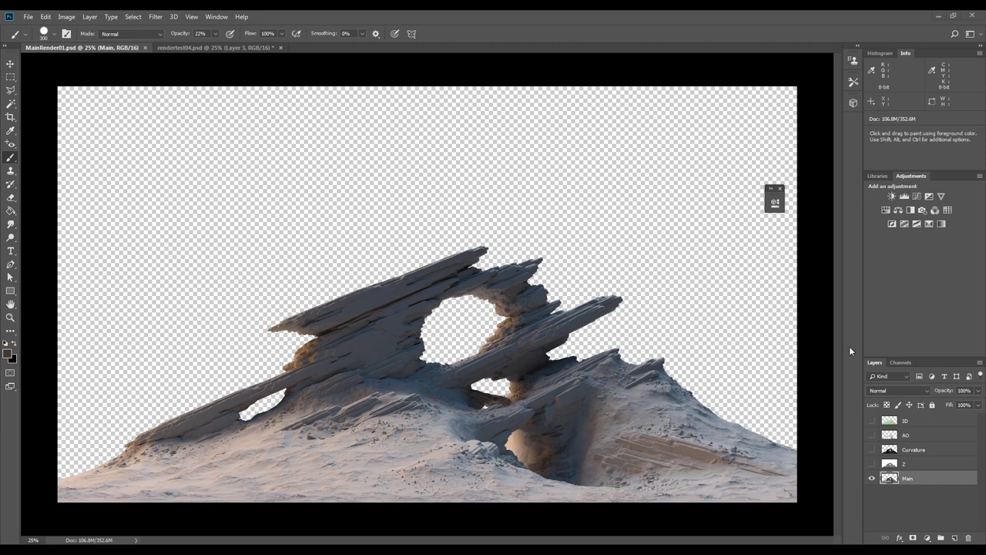
# - Add a new empty layer beneath the Main layer and name it Background
pyautogui.click(955, 538)
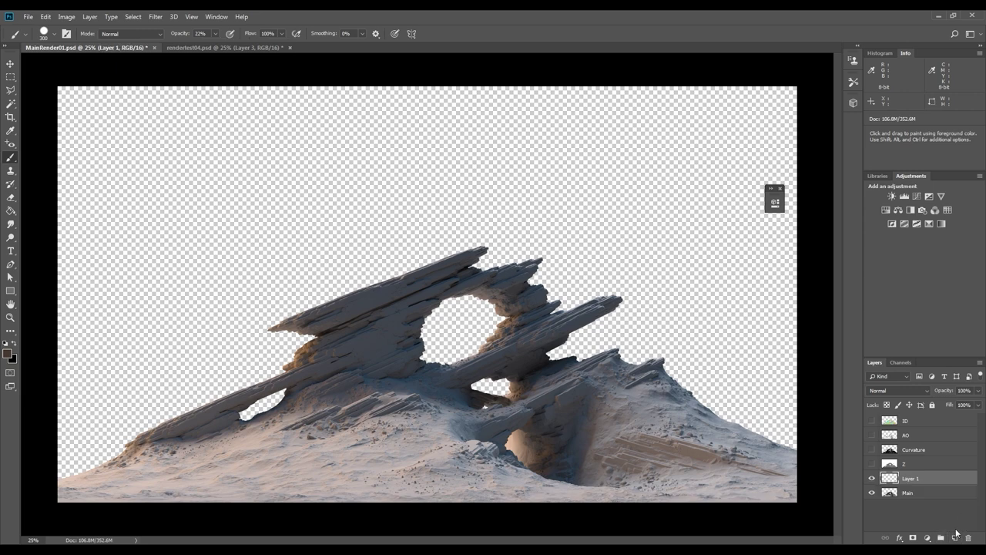
pyautogui.moveTo(916, 484); pyautogui.dragTo(919, 497)
pyautogui.doubleClick(909, 492)
pyautogui.write('Bckground')
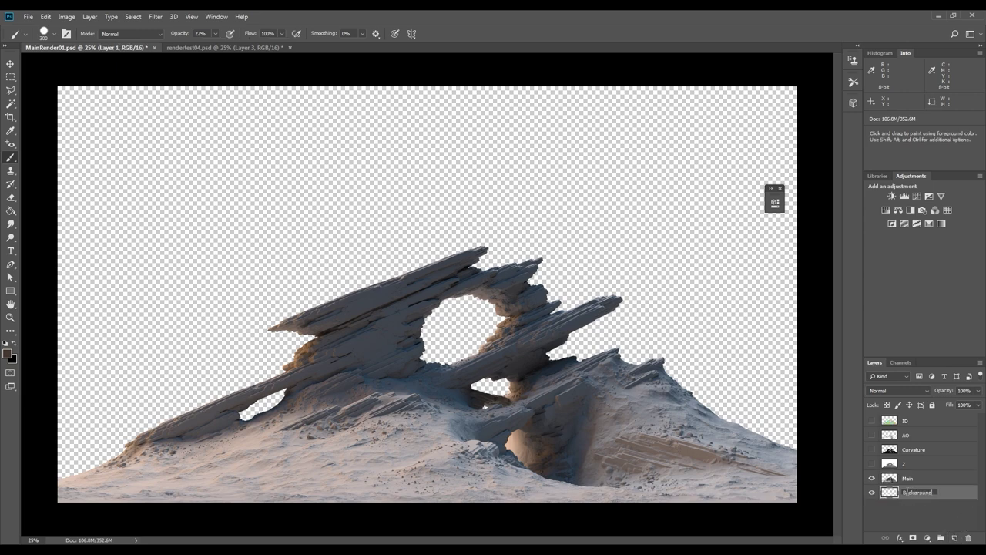
pyautogui.press('Return')
# - Fill the Background layer with a dark brown-grey sampled from the shadowed rock using the Paint Bucket
pyautogui.press('g')
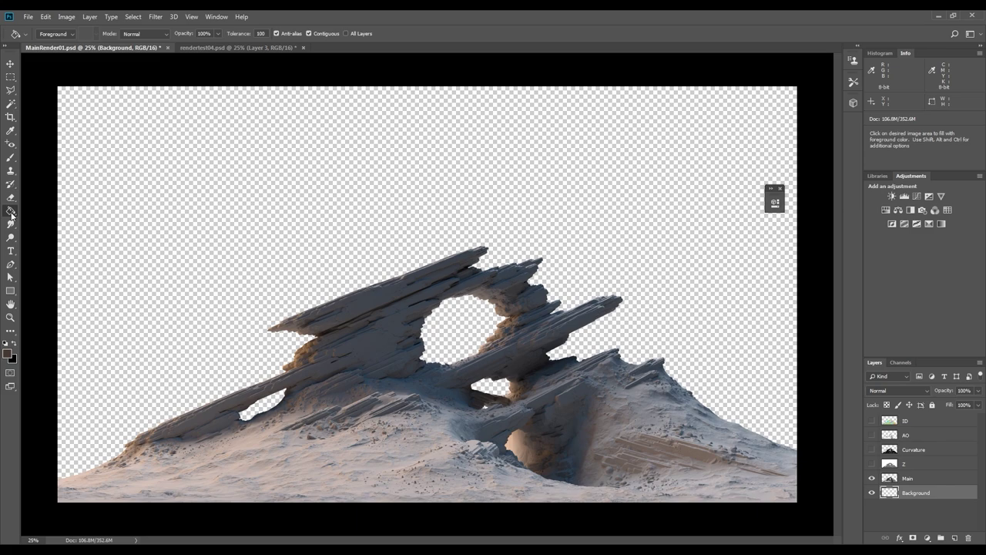
pyautogui.keyDown('alt'); pyautogui.click(510, 400); pyautogui.keyUp('alt')
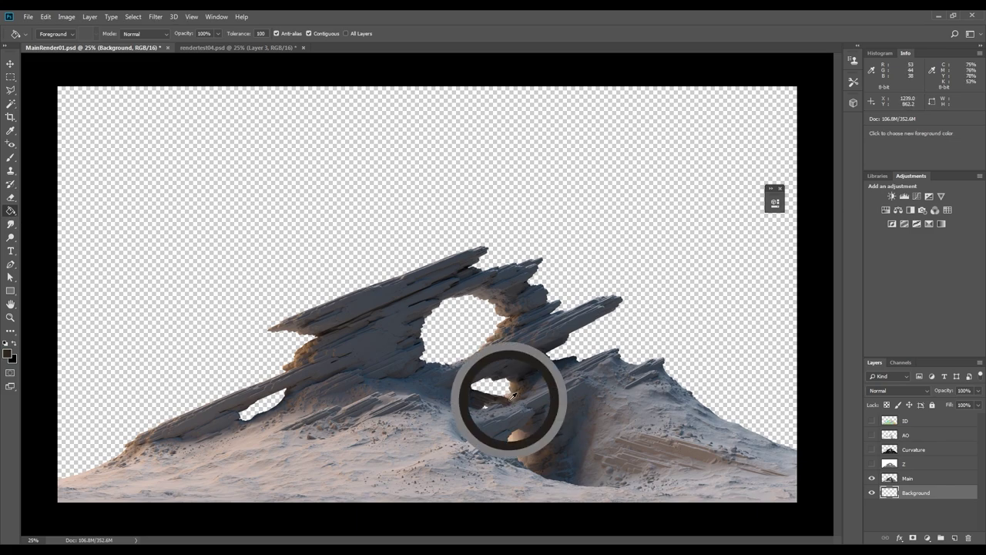
pyautogui.click(597, 327)
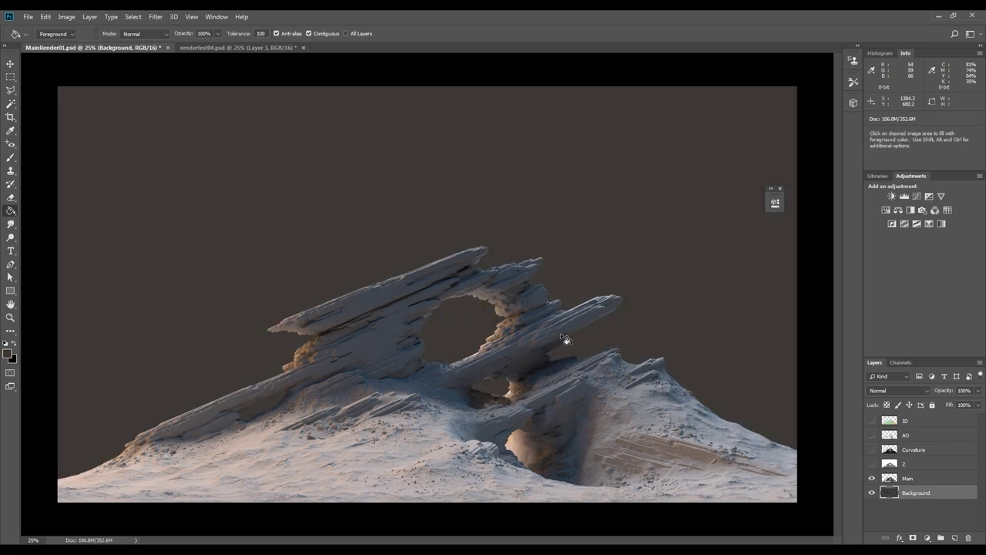
# - Create two groups above the ID layer, naming the upper one Rocks and the lower one Ground
pyautogui.click(927, 421)
pyautogui.click(941, 538)
pyautogui.click(941, 538)
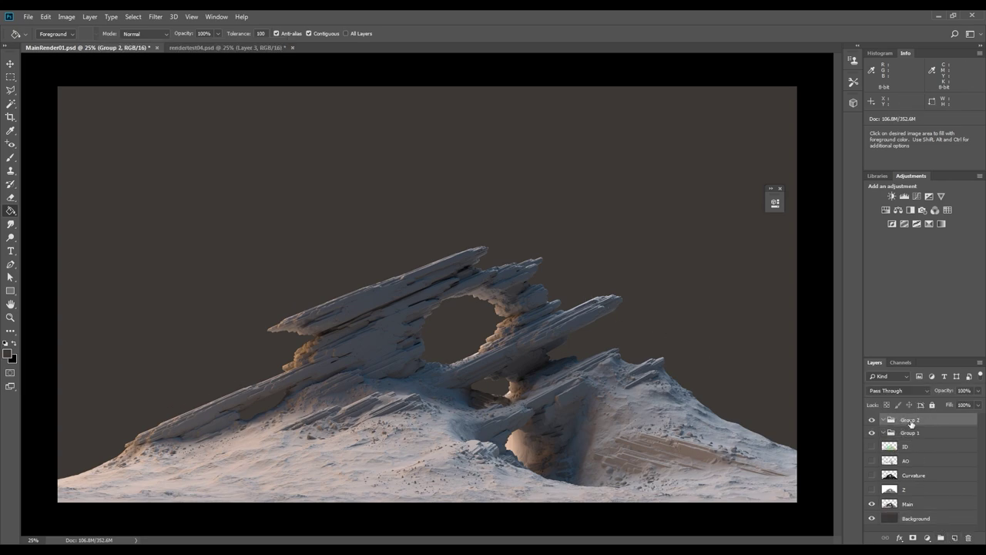
pyautogui.doubleClick(912, 420)
pyautogui.write('Rocks')
pyautogui.press('Return')
pyautogui.click(912, 433)
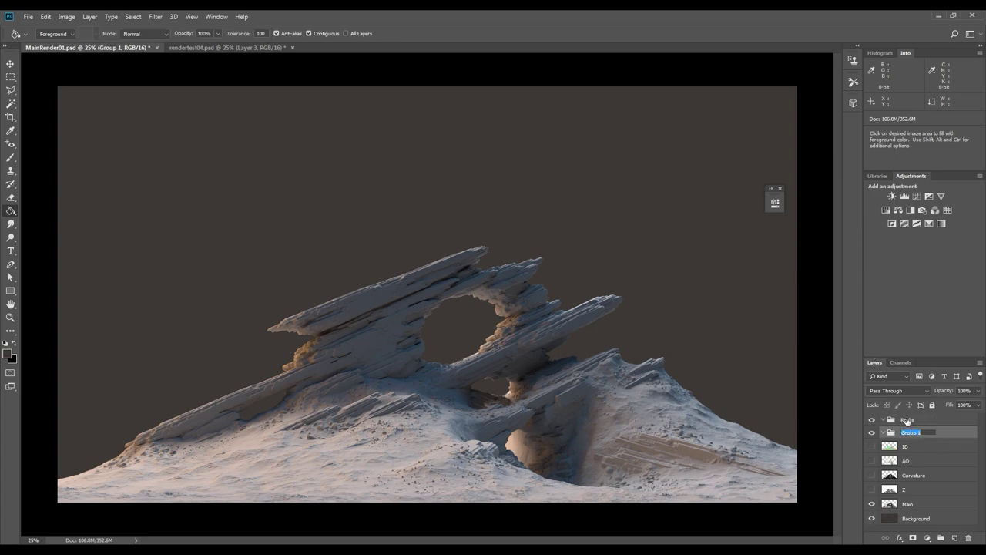
pyautogui.doubleClick(912, 433)
pyautogui.write('Ground')
pyautogui.press('Return')
# - Show only the ID layer and select its olive-green ground areas with Color Range, sampling that colour and lowering the fuzziness
pyautogui.click(891, 446)
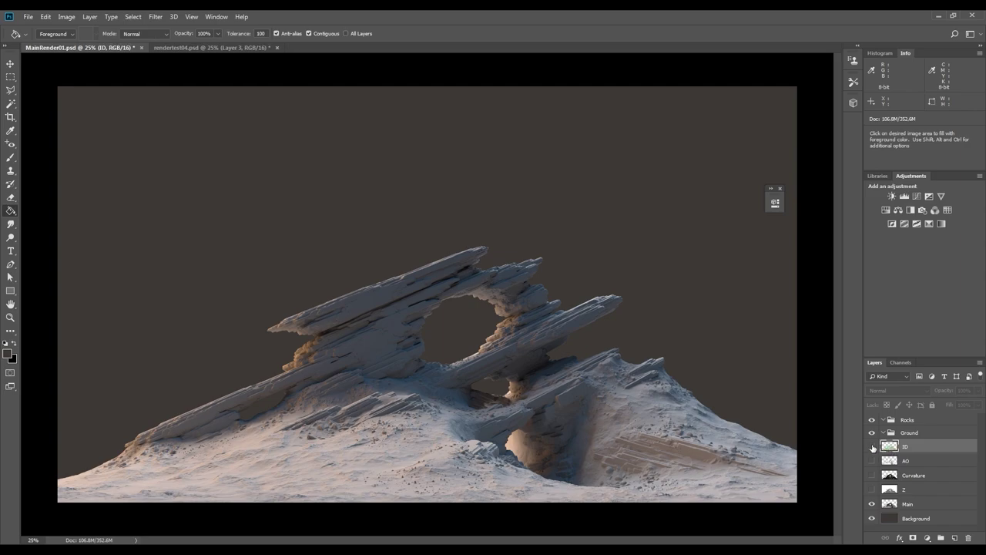
pyautogui.keyDown('alt'); pyautogui.click(872, 447); pyautogui.keyUp('alt')
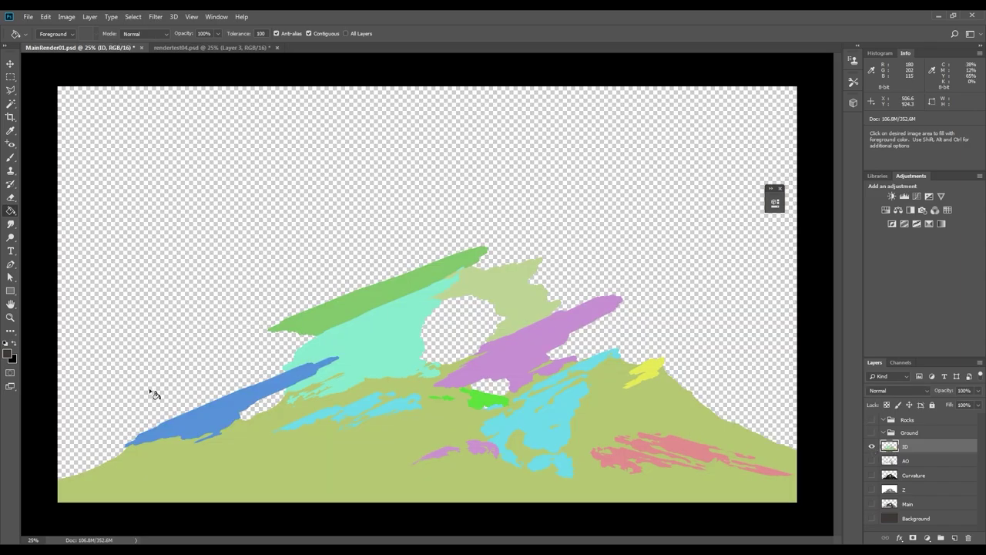
pyautogui.click(9, 103)
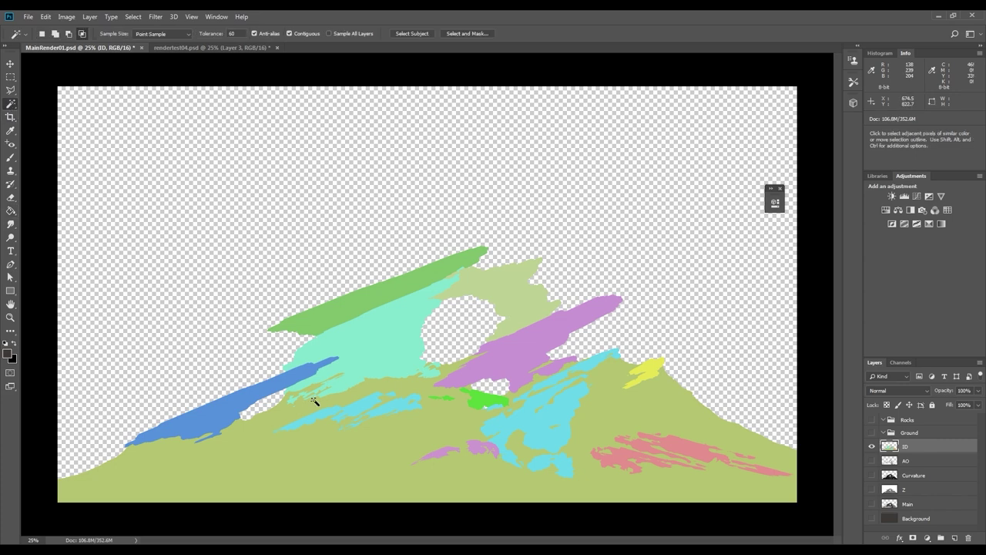
pyautogui.rightClick(349, 460)
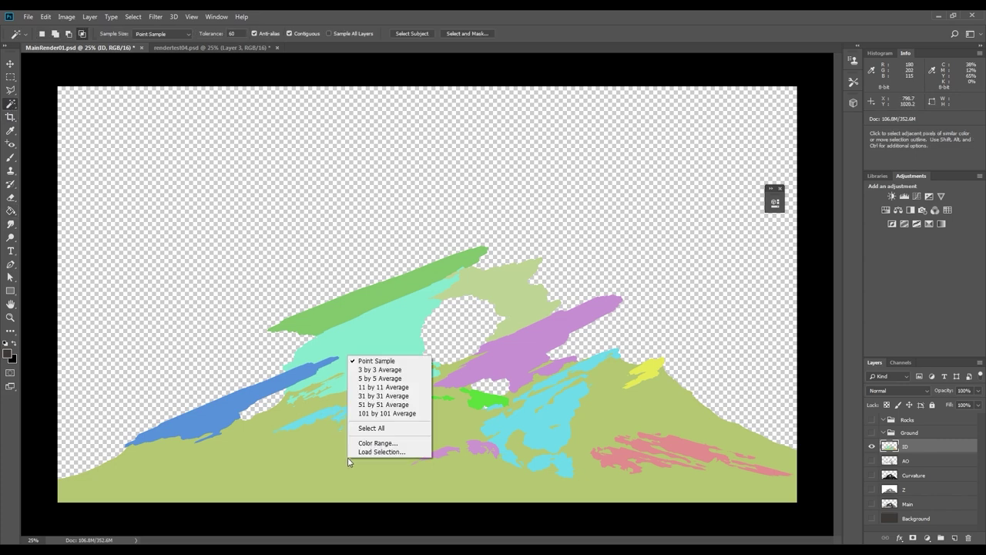
pyautogui.click(395, 444)
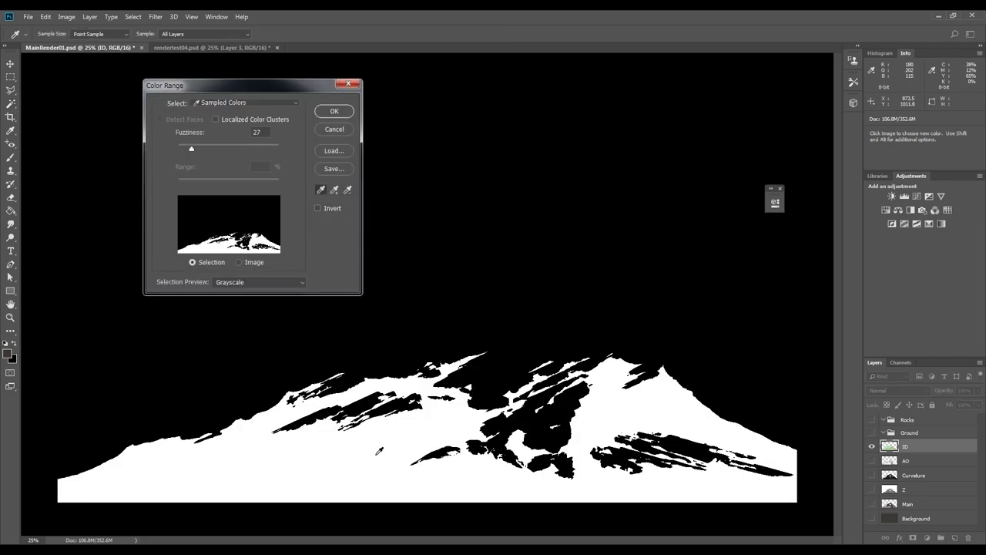
pyautogui.click(378, 451)
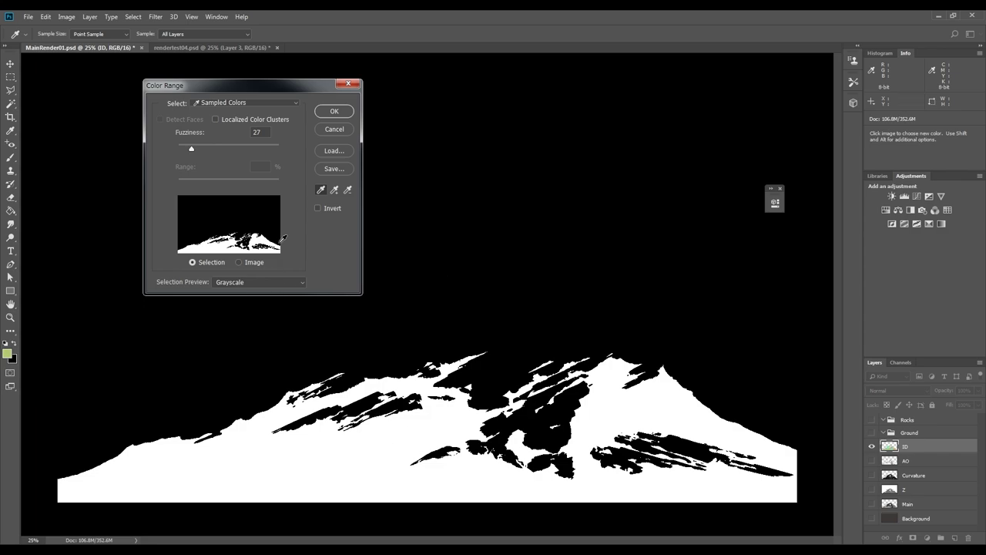
pyautogui.moveTo(191, 148)
pyautogui.mouseDown()
pyautogui.moveTo(220, 149)
pyautogui.moveTo(183, 153)
pyautogui.mouseUp()
pyautogui.click(335, 111)
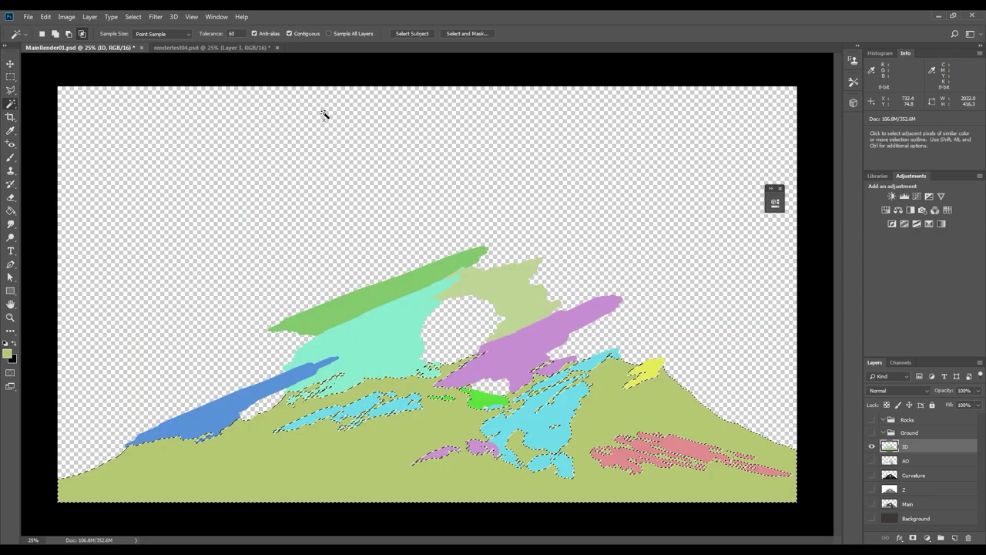
# - Hide the ID layer, mask the Ground group with the ground selection, and check the resulting mask
pyautogui.click(872, 446)
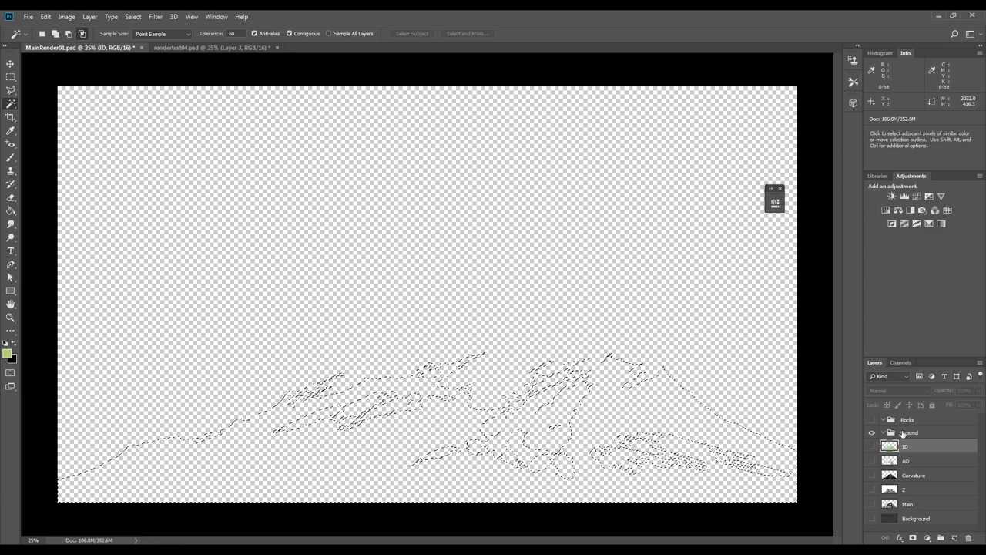
pyautogui.click(909, 433)
pyautogui.click(913, 538)
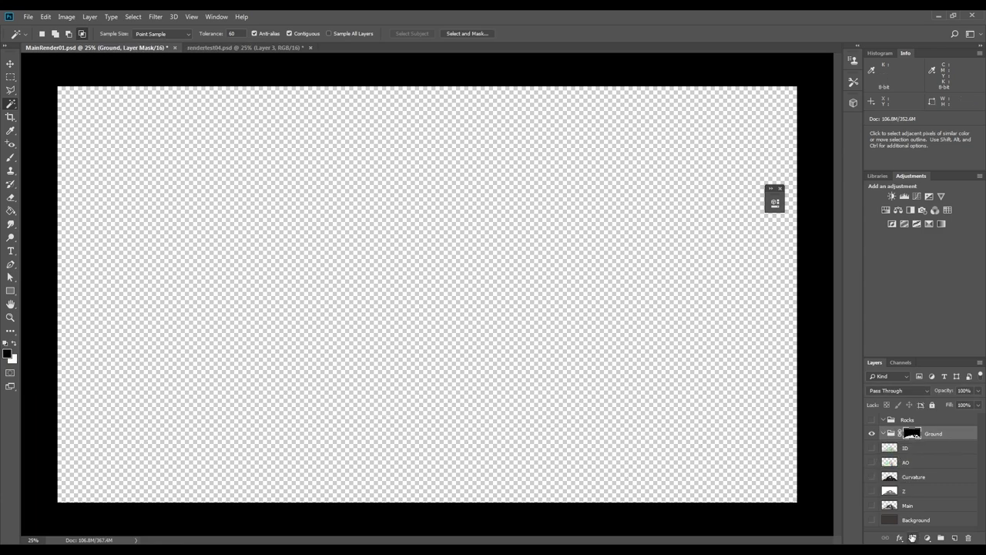
pyautogui.keyDown('alt'); pyautogui.click(910, 434); pyautogui.keyUp('alt')
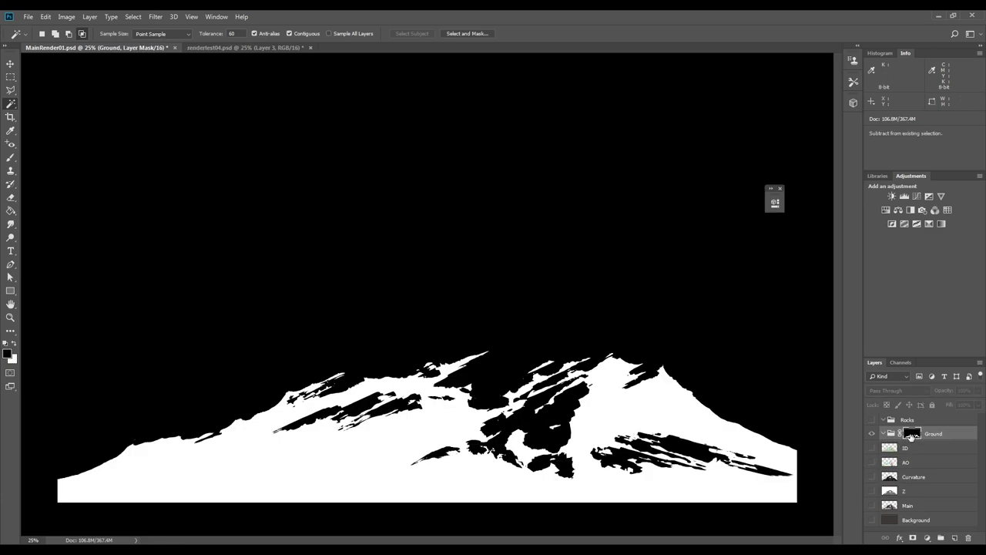
pyautogui.keyDown('alt'); pyautogui.click(911, 433); pyautogui.keyUp('alt')
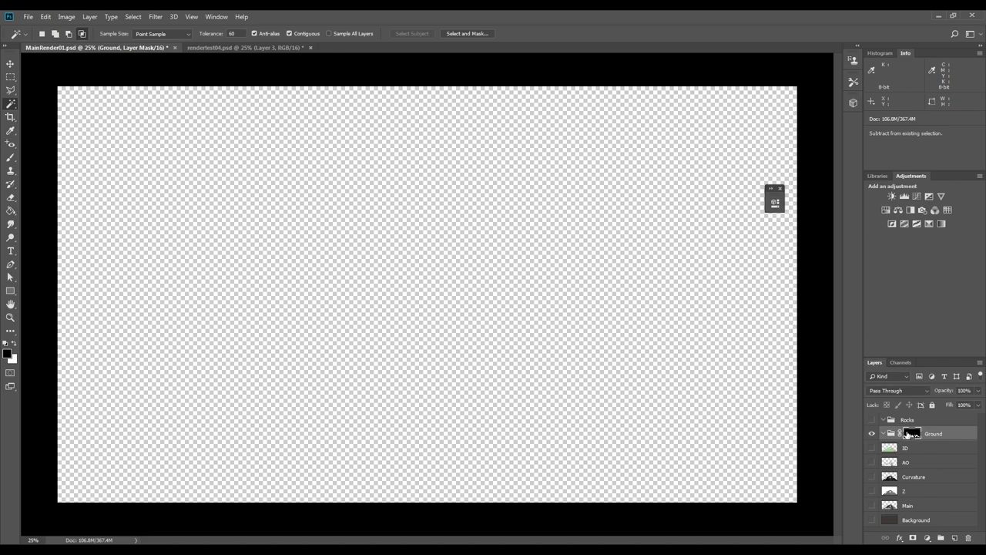
# - Load the Curvature layer's silhouette as a selection and add it as a mask to the Rocks group
pyautogui.click(897, 448)
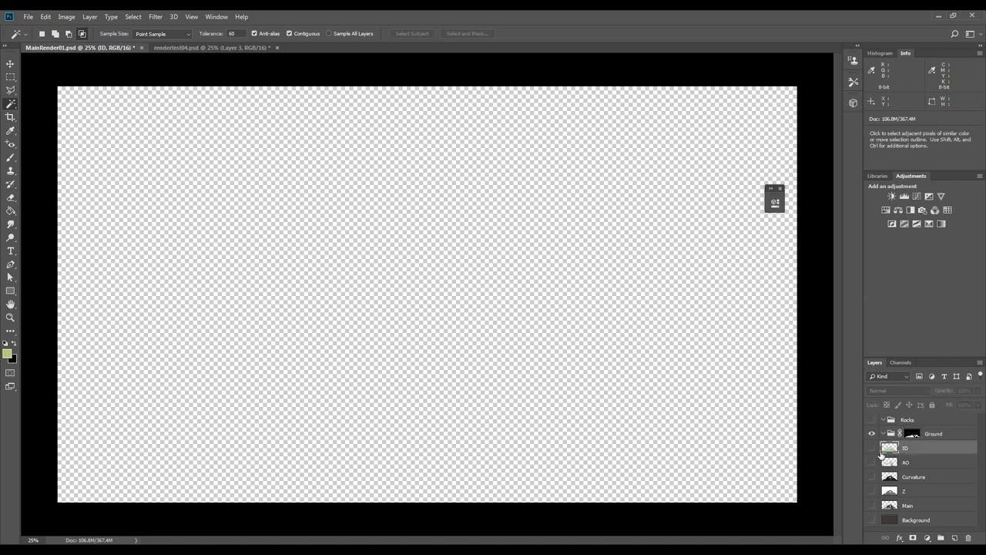
pyautogui.keyDown('ctrl'); pyautogui.click(889, 478); pyautogui.keyUp('ctrl')
pyautogui.click(901, 420)
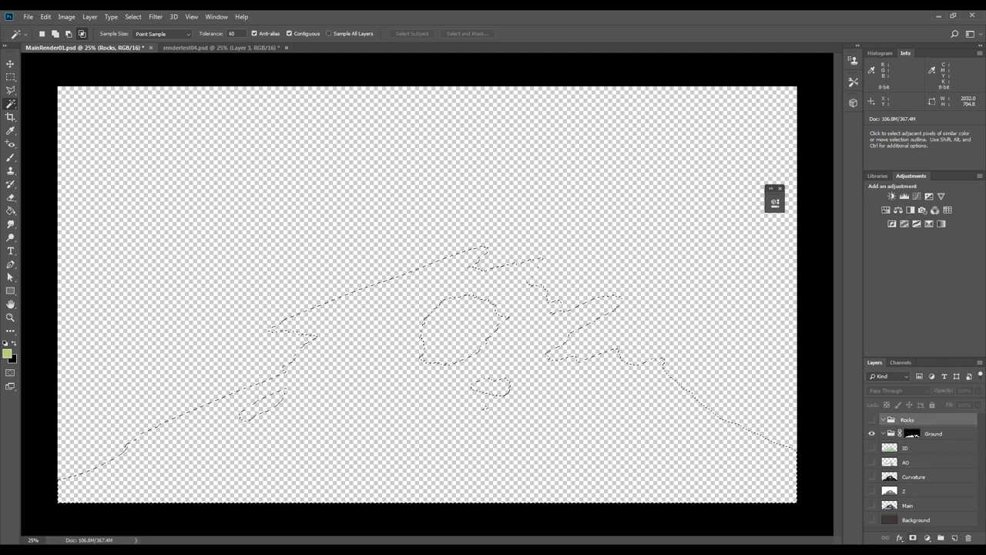
pyautogui.click(913, 538)
# - Remove the ground from the Rocks mask by filling the Ground mask's selection with black, deselect, and inspect the mask's edges up close
pyautogui.click(912, 434)
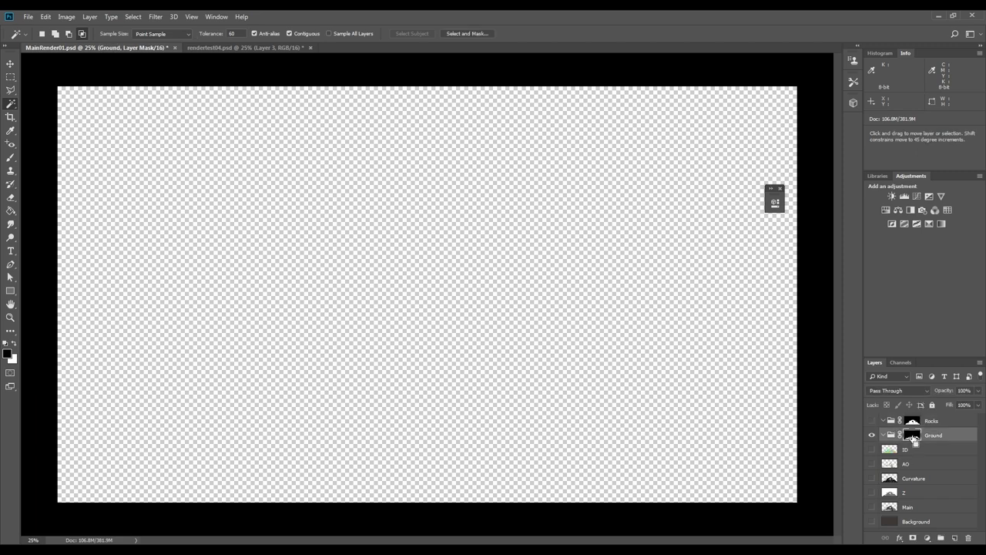
pyautogui.keyDown('ctrl'); pyautogui.click(912, 422); pyautogui.keyUp('ctrl')
pyautogui.click(912, 423)
pyautogui.keyDown('alt'); pyautogui.click(912, 423); pyautogui.keyUp('alt')
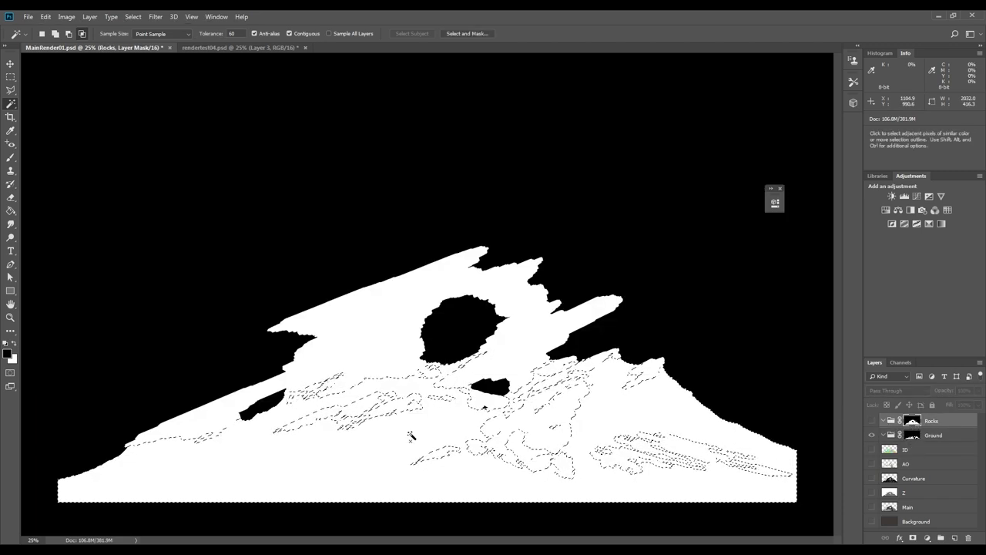
pyautogui.press('g')
pyautogui.click(401, 409)
pyautogui.hotkey('ctrl', 'd')
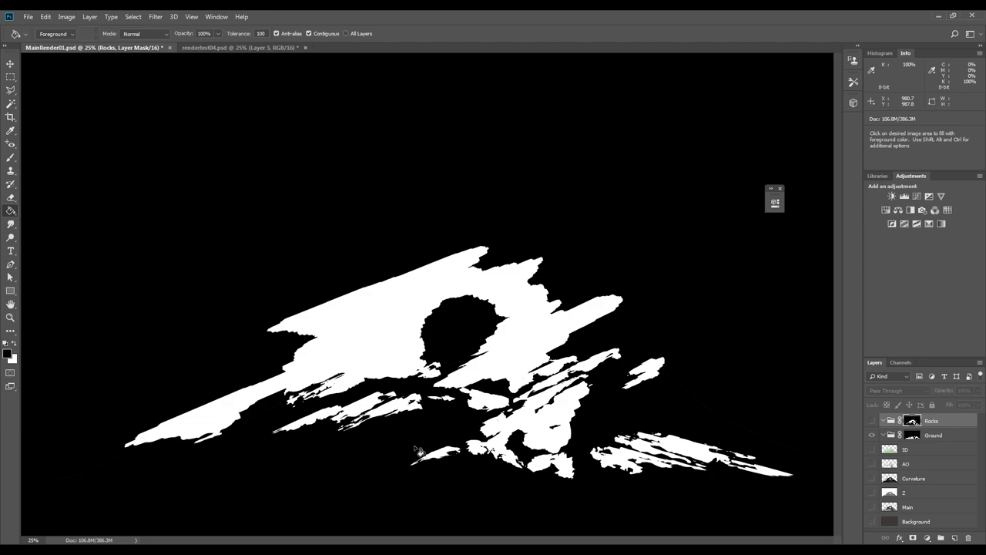
pyautogui.hotkey('ctrl', '+')
pyautogui.hotkey('ctrl', '+')
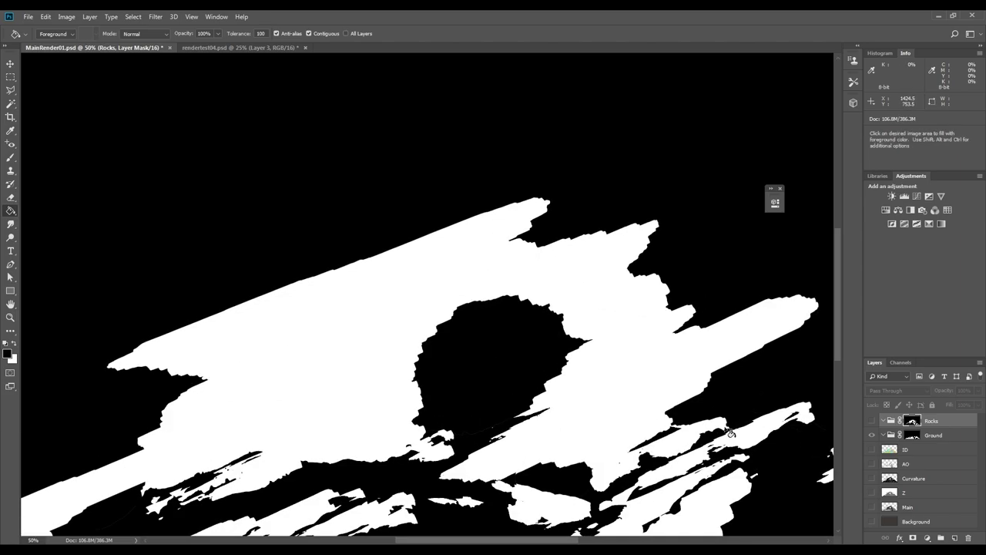
pyautogui.moveTo(455, 409); pyautogui.dragTo(421, 289)
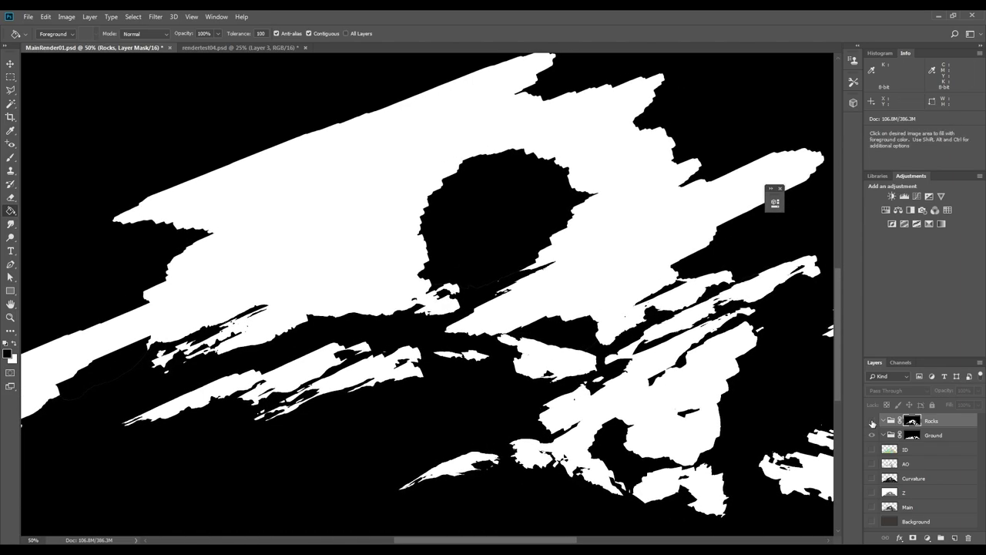
# - Make the Rocks group and the Main layer visible, leaving the mask view, and select the Main layer
pyautogui.click(872, 421)
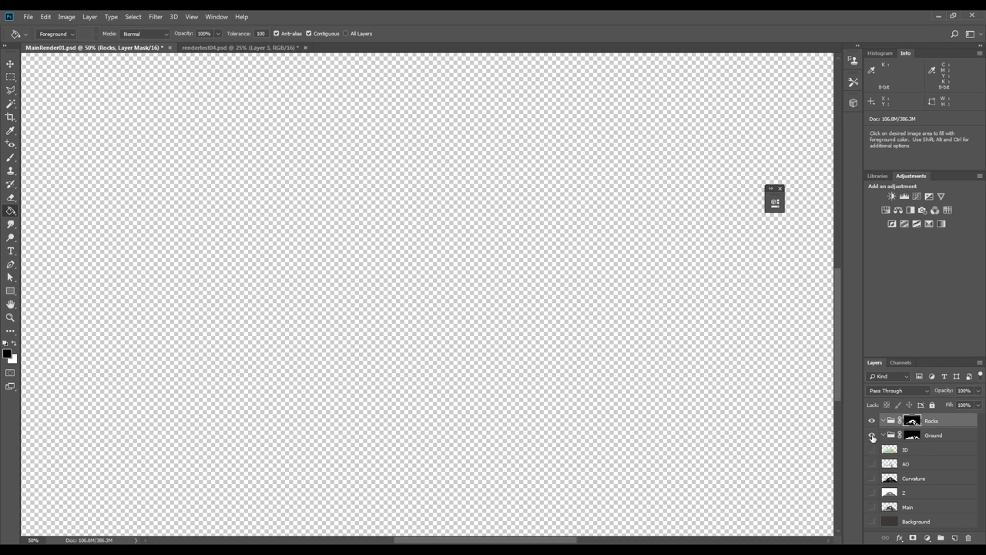
pyautogui.hotkey('ctrl', '-')
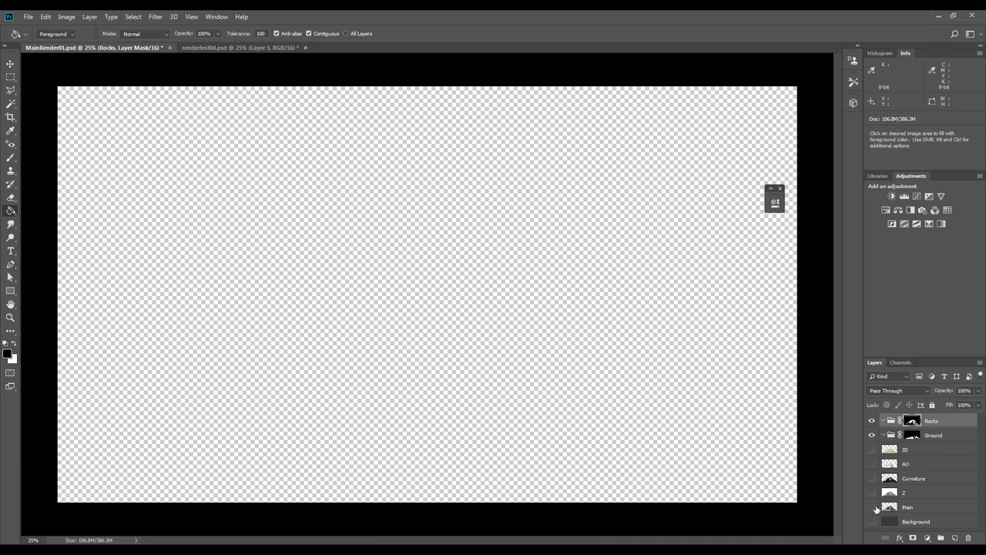
pyautogui.click(872, 507)
pyautogui.click(903, 508)
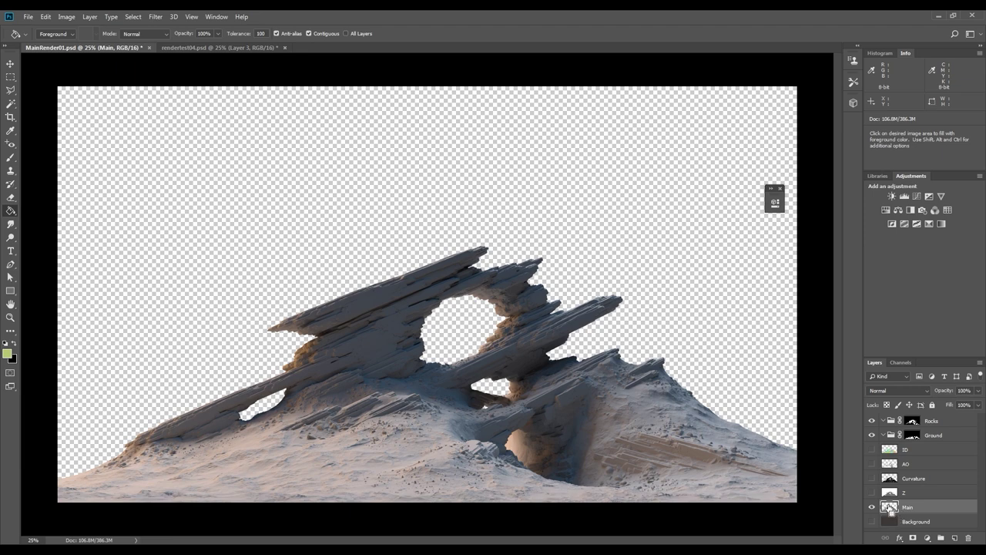
# - Fill the Main layer's silhouette on a new layer above it with brown sampled from the rock, and set its blend mode to Multiply
pyautogui.keyDown('ctrl'); pyautogui.click(889, 507); pyautogui.keyUp('ctrl')
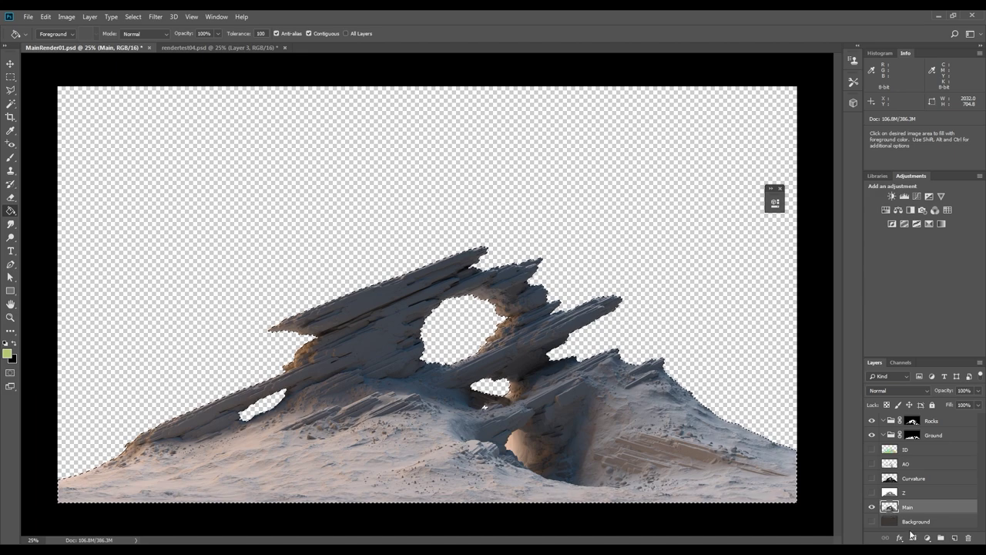
pyautogui.click(953, 538)
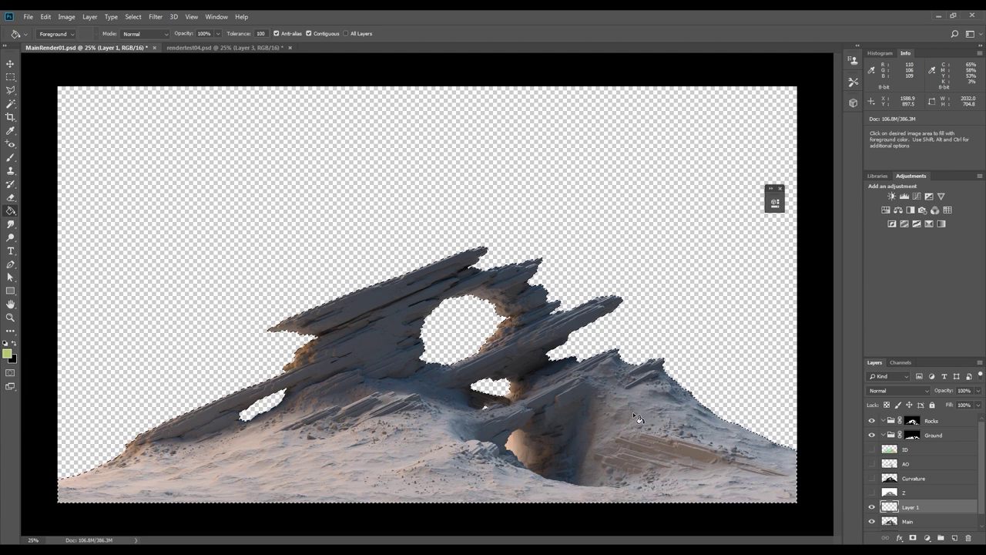
pyautogui.press('alt')
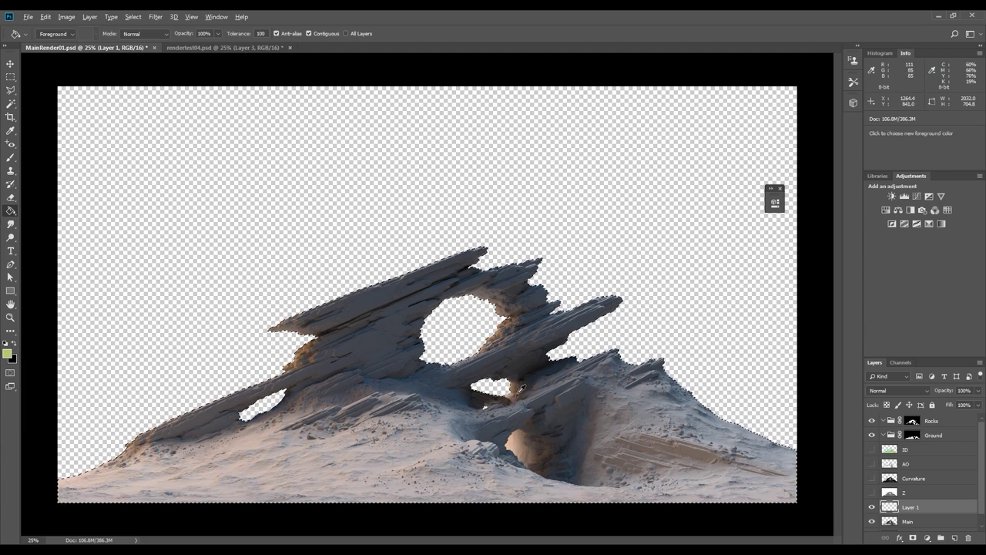
pyautogui.keyDown('alt'); pyautogui.click(521, 387); pyautogui.keyUp('alt')
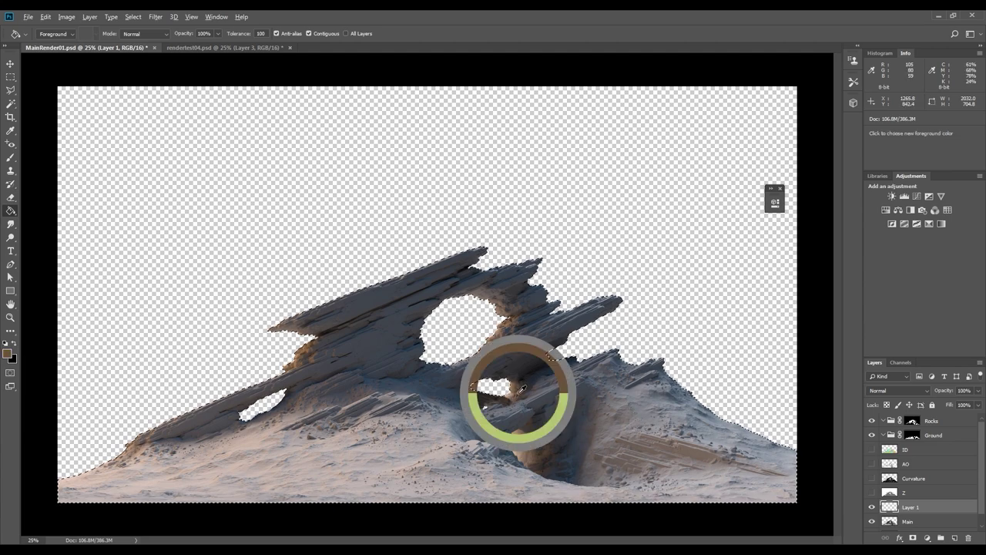
pyautogui.click(468, 441)
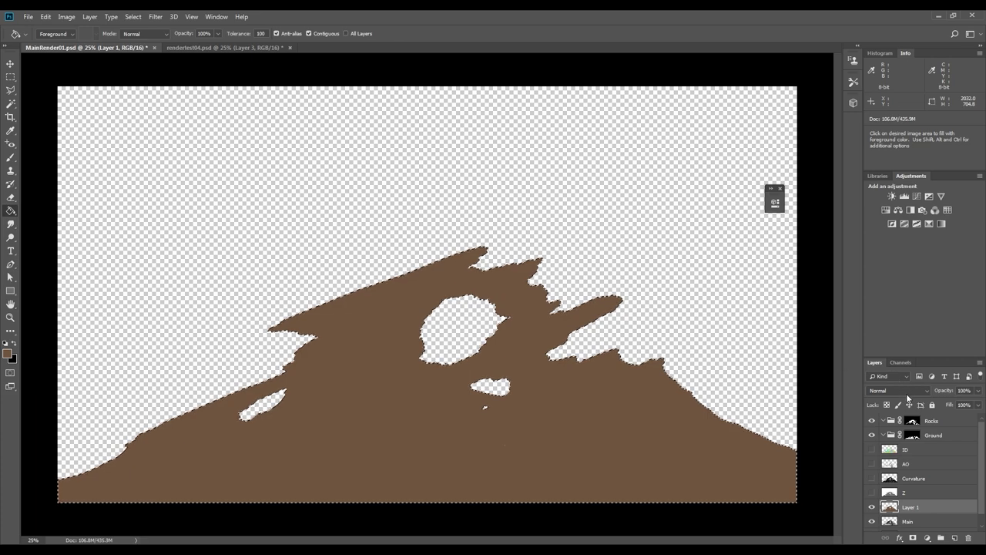
pyautogui.click(899, 391)
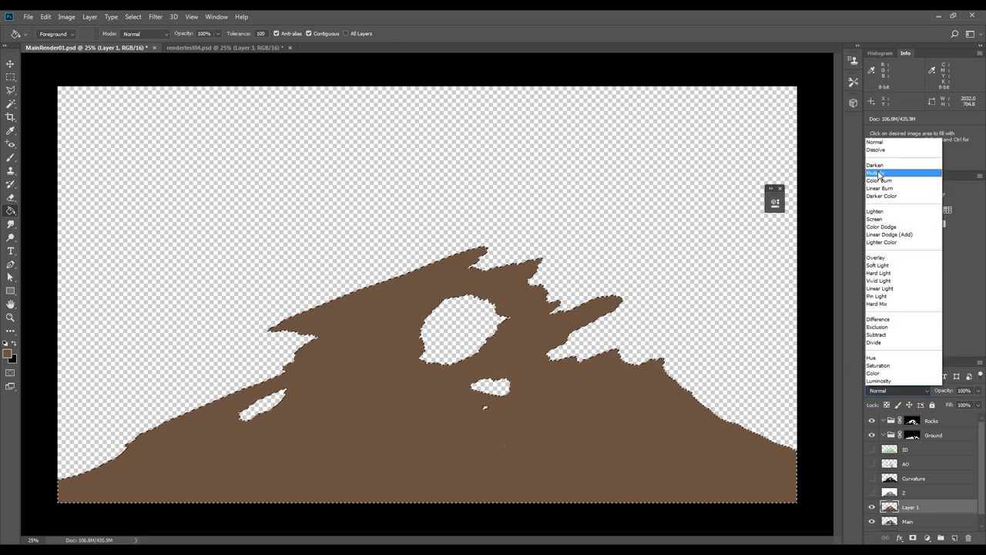
pyautogui.click(878, 174)
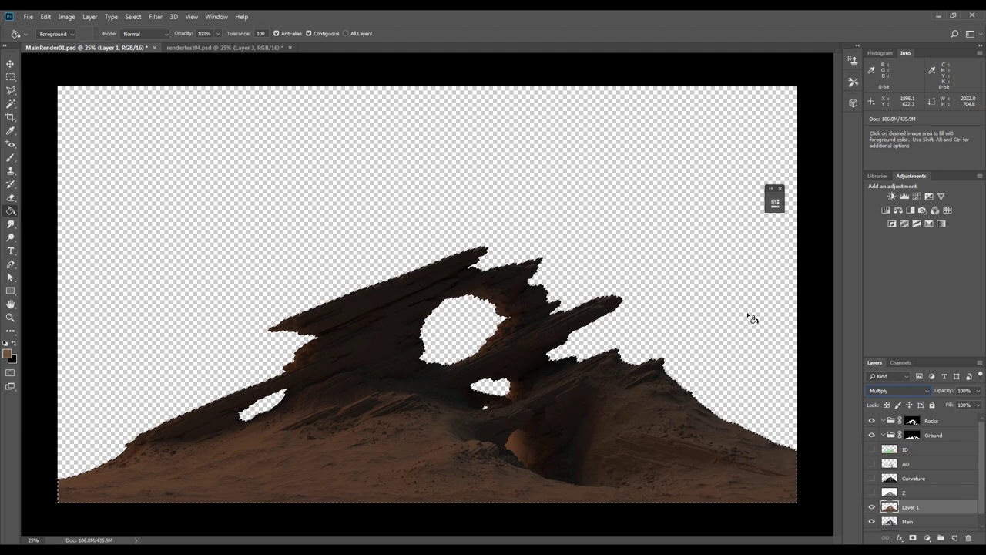
# - Brighten the brown Multiply fill layer with Hue/Saturation, using saturation +30 and lightness +40
pyautogui.hotkey('ctrl', 'u')
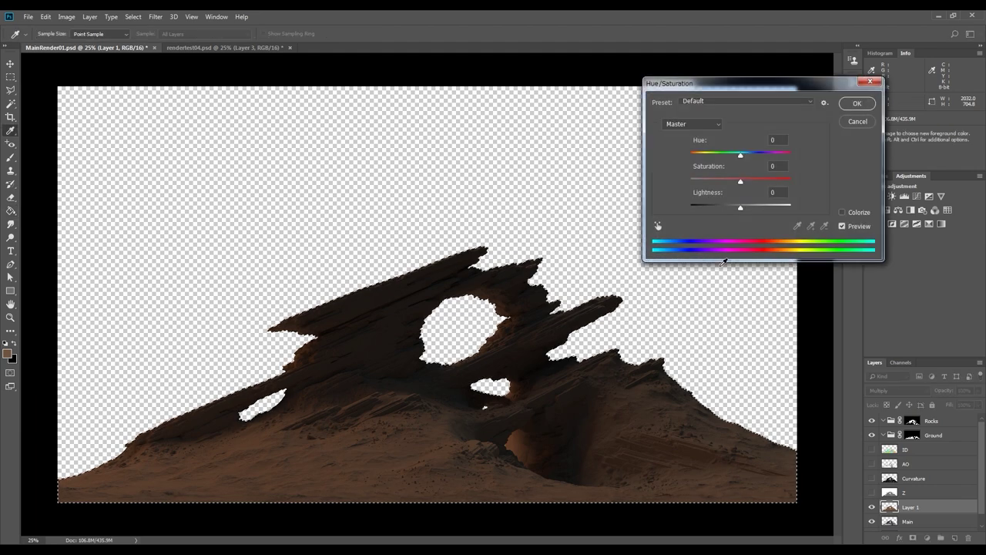
pyautogui.moveTo(765, 208); pyautogui.dragTo(755, 181)
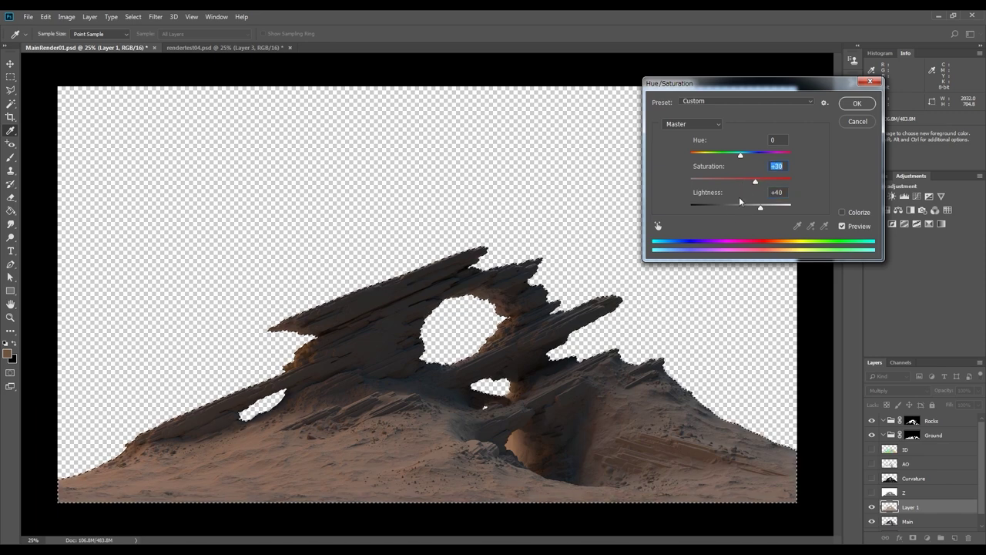
pyautogui.click(857, 103)
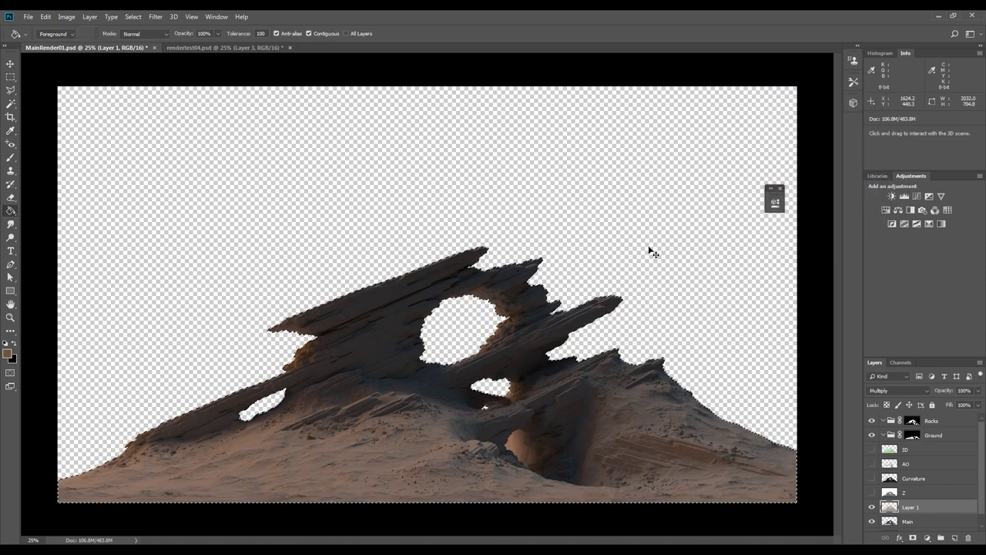
# - Rename the brown fill layer as Fill Color and clear the selection
pyautogui.doubleClick(912, 507)
pyautogui.write('Fill Color')
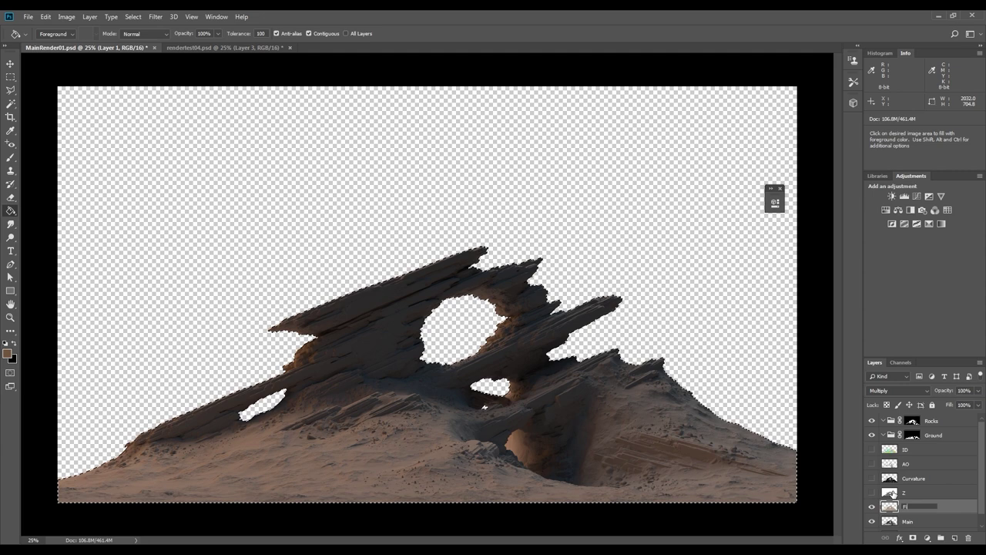
pyautogui.press('Return')
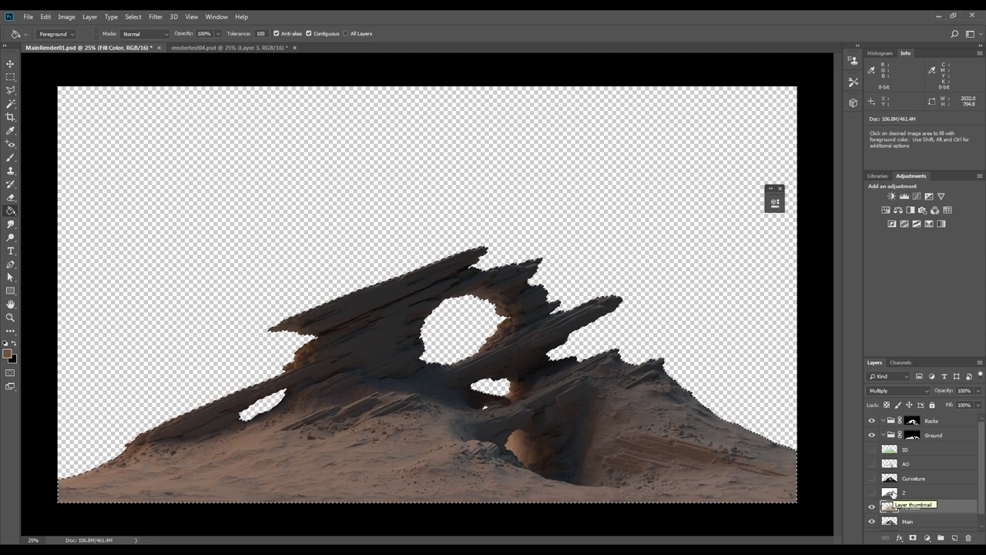
pyautogui.hotkey('ctrl', 'd')
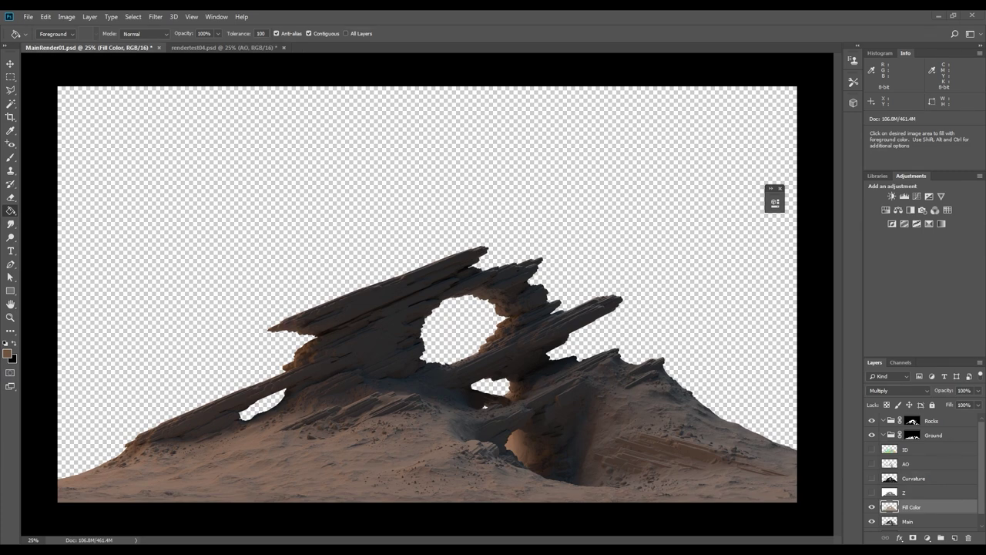
# - Make the Background layer at the end of the layer stack visible
pyautogui.scroll(-1, 963, 505)
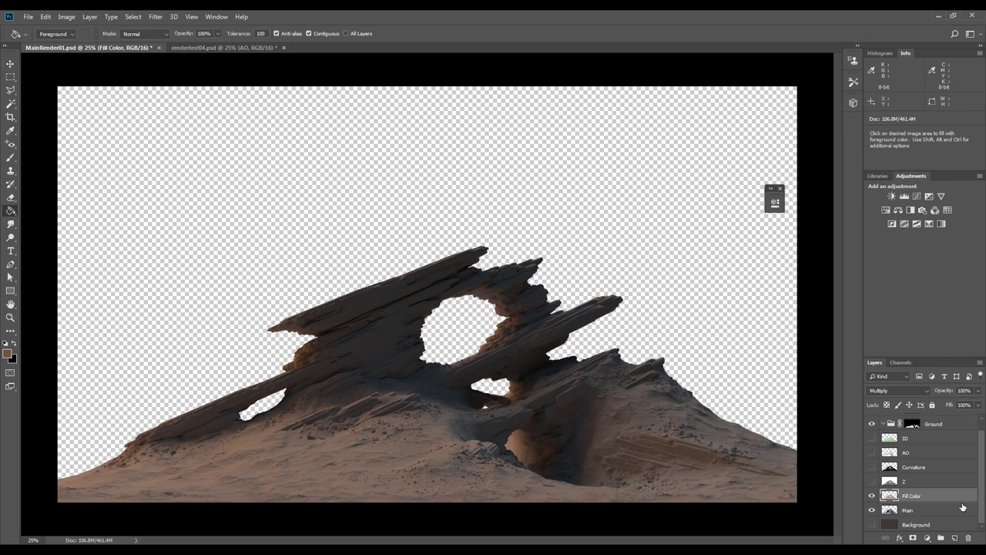
pyautogui.click(871, 524)
pyautogui.scroll(2, 962, 493)
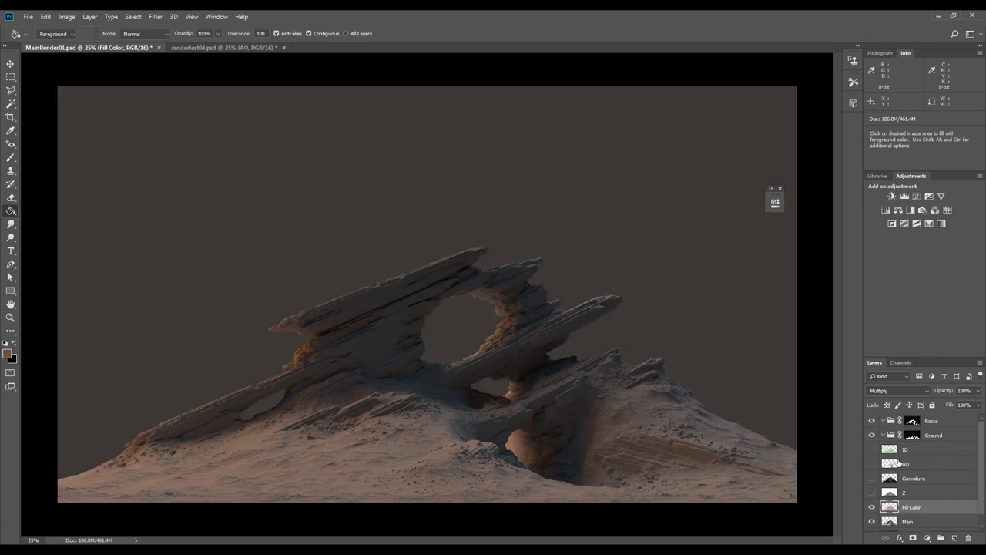
# - Show the AO layer, fill a new layer beneath it with white, and merge the AO layer into the white one
pyautogui.click(898, 463)
pyautogui.click(871, 464)
pyautogui.click(916, 481)
pyautogui.click(955, 537)
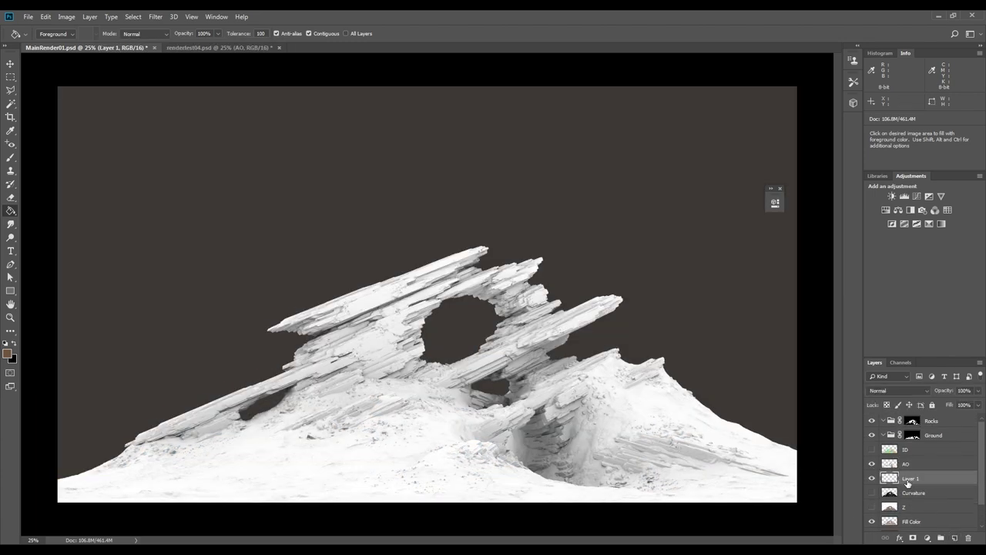
pyautogui.press('d')
pyautogui.press('x')
pyautogui.click(476, 353)
pyautogui.click(909, 463)
pyautogui.hotkey('ctrl', 'e')
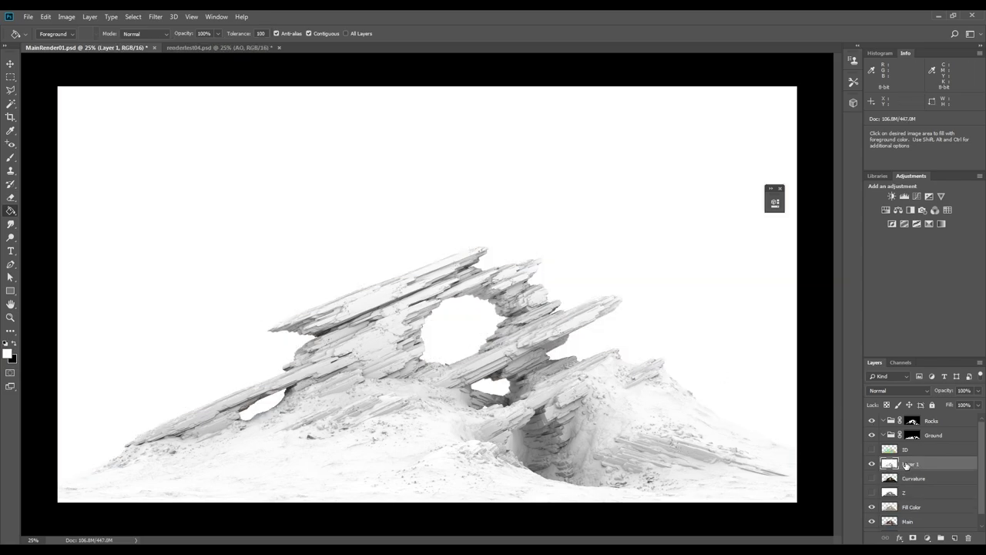
# - Copy and hide the merged ambient occlusion layer, and create a group named AO with a blank mask above the Rocks group
pyautogui.click(871, 464)
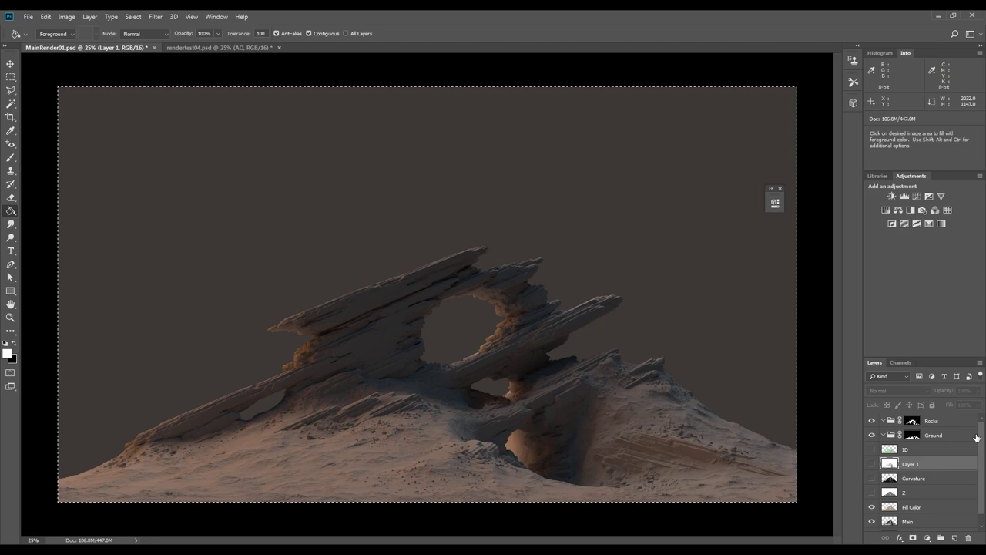
pyautogui.click(941, 537)
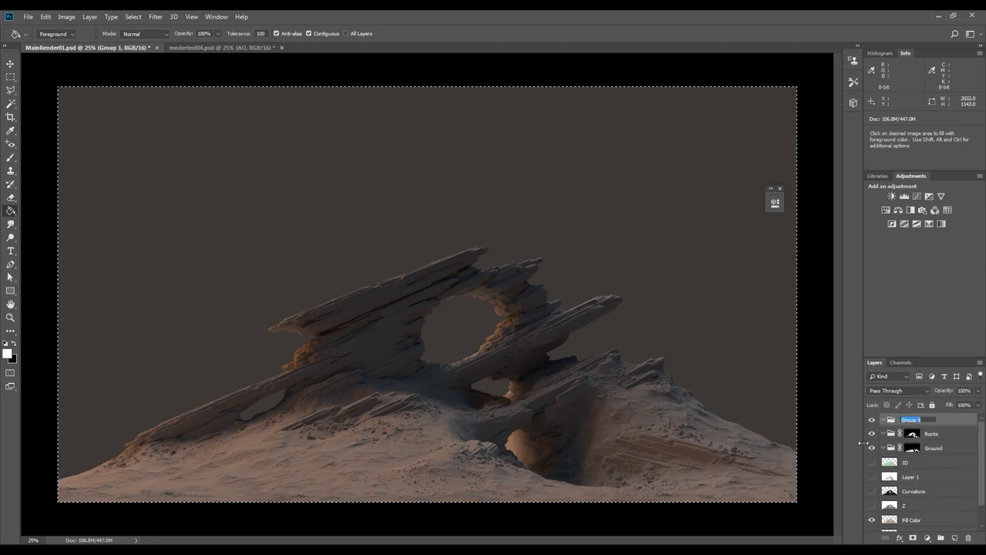
pyautogui.write('AO')
pyautogui.press('Return')
pyautogui.click(912, 538)
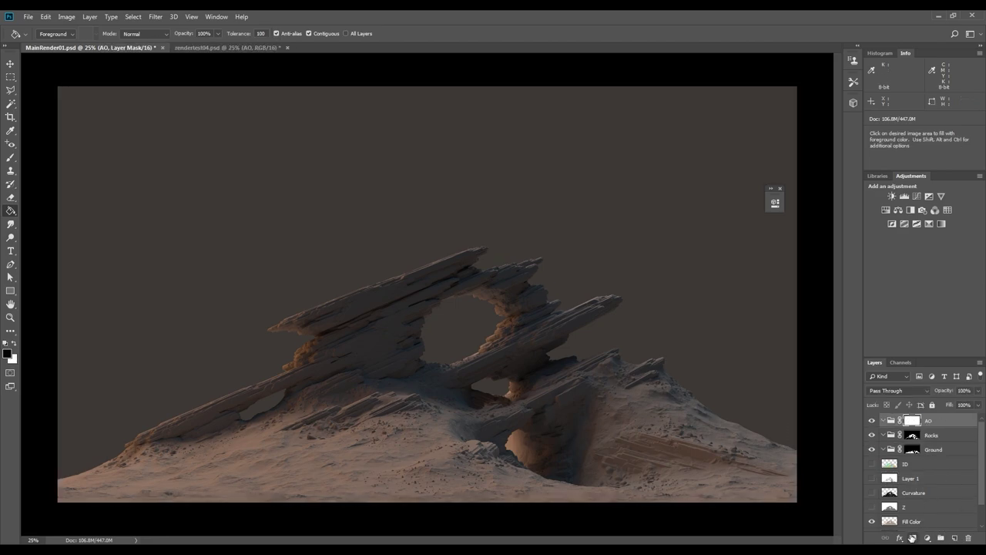
# - Paste the ambient occlusion image into the AO group's mask and invert it, leaving the mask view with nothing selected
pyautogui.keyDown('alt'); pyautogui.click(910, 420); pyautogui.keyUp('alt')
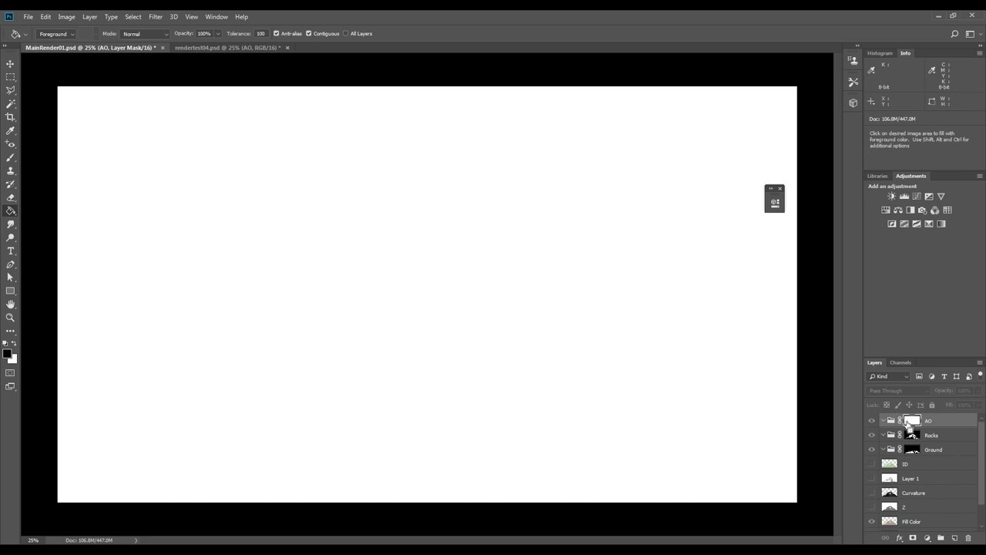
pyautogui.hotkey('ctrl', 'v')
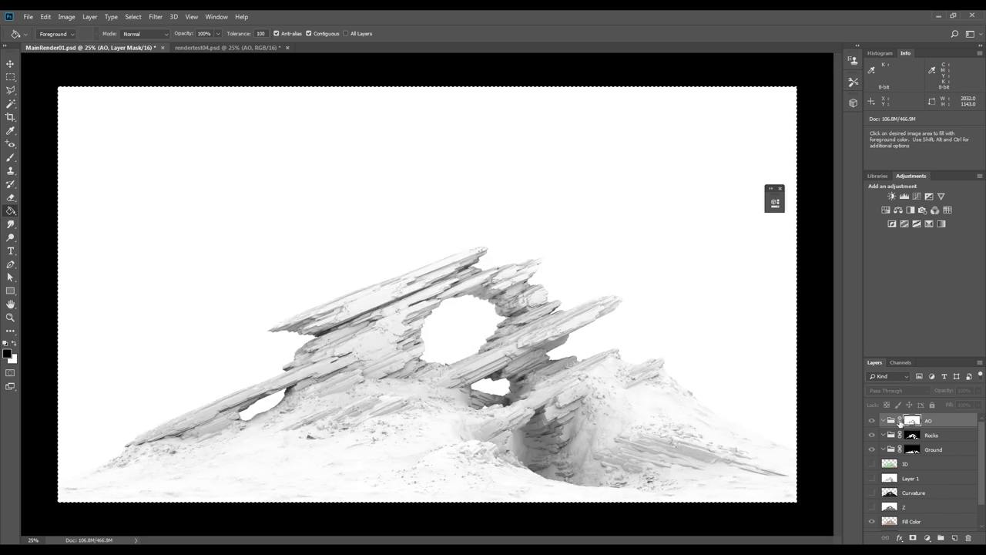
pyautogui.hotkey('ctrl', 'i')
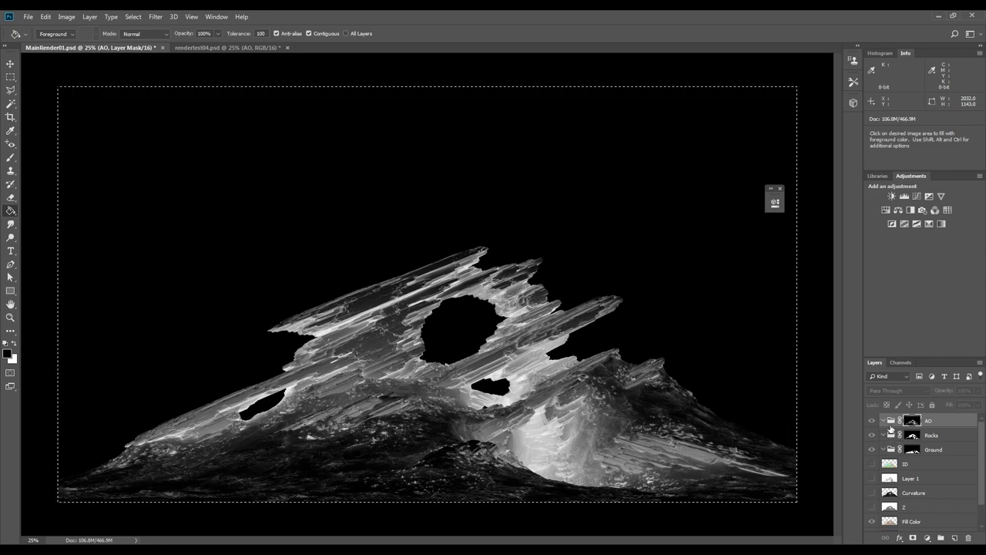
pyautogui.click(891, 422)
pyautogui.hotkey('ctrl', 'd')
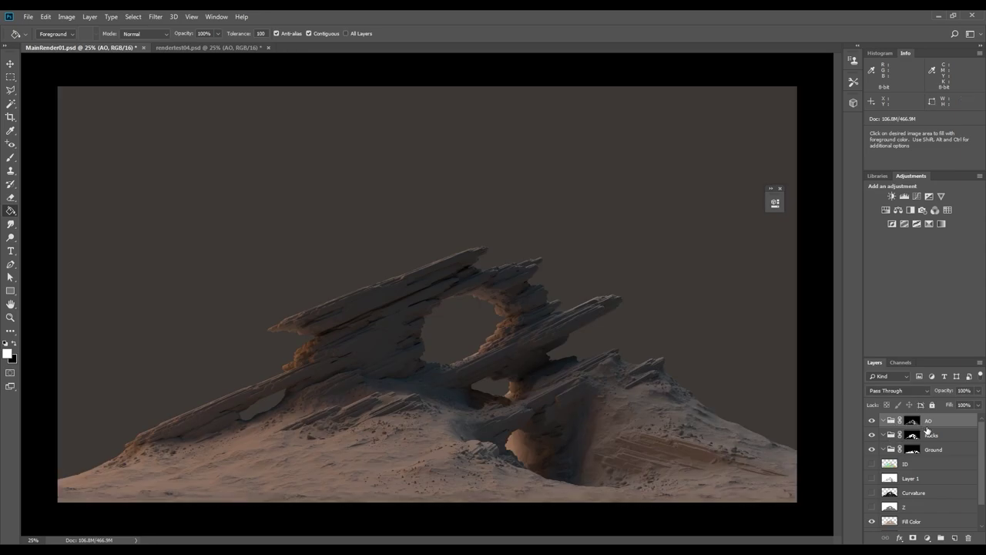
# - Add a new layer named Fill inside the AO group
pyautogui.click(954, 538)
pyautogui.doubleClick(916, 436)
pyautogui.write('Fill')
pyautogui.press('Return')
# - Choose an orange-brown foreground colour, fill the AO group's Fill layer with it, and set its blend mode to Overlay
pyautogui.click(8, 354)
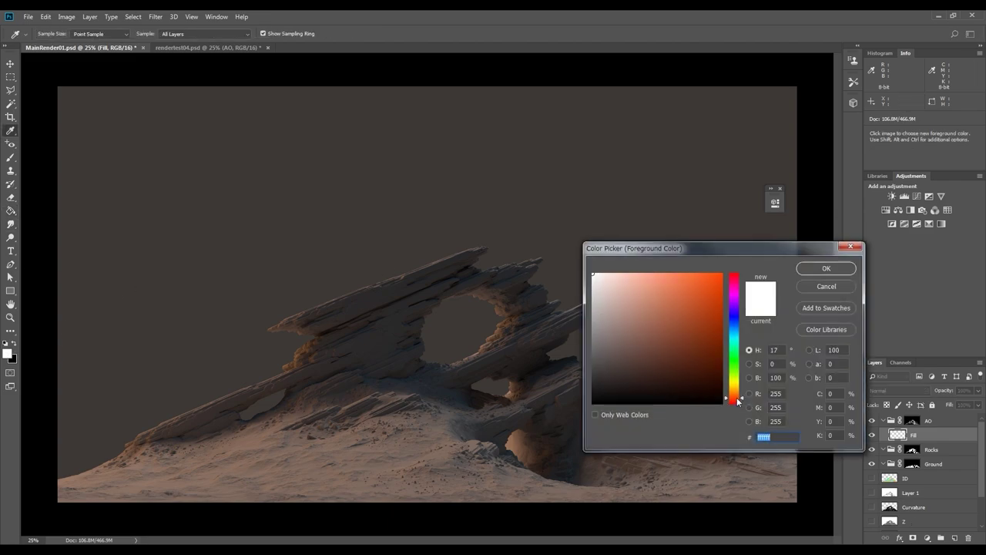
pyautogui.click(737, 396)
pyautogui.moveTo(644, 314); pyautogui.dragTo(656, 328)
pyautogui.press('Return')
pyautogui.hotkey('alt', 'BackSpace')
pyautogui.click(878, 389)
pyautogui.click(878, 263)
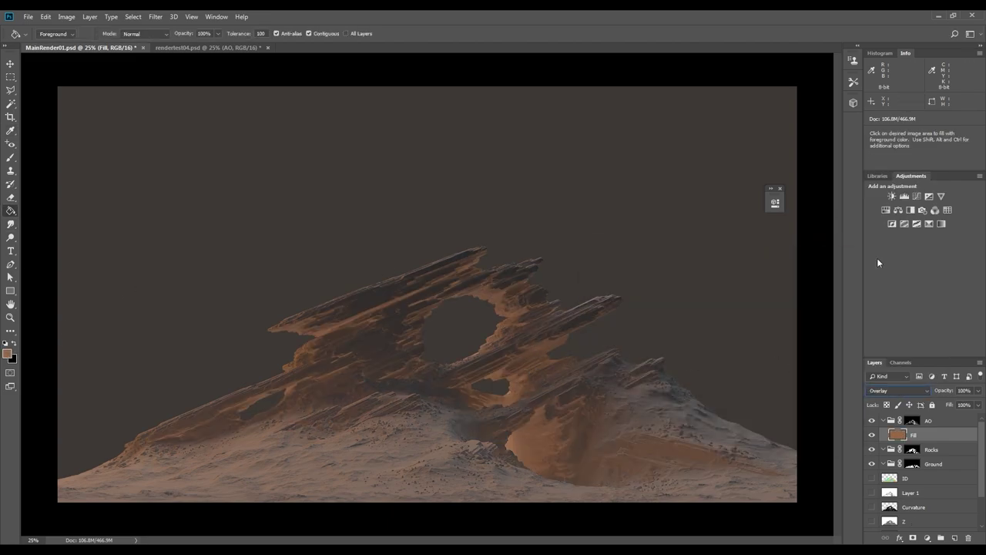
# - Compare the scene with and without the AO group's Fill layer, and adjust that layer's colour with Hue/Saturation
pyautogui.click(872, 434)
pyautogui.click(872, 435)
pyautogui.hotkey('ctrl', 'u')
pyautogui.moveTo(742, 208); pyautogui.dragTo(750, 208)
pyautogui.moveTo(740, 181); pyautogui.dragTo(740, 158)
pyautogui.click(857, 102)
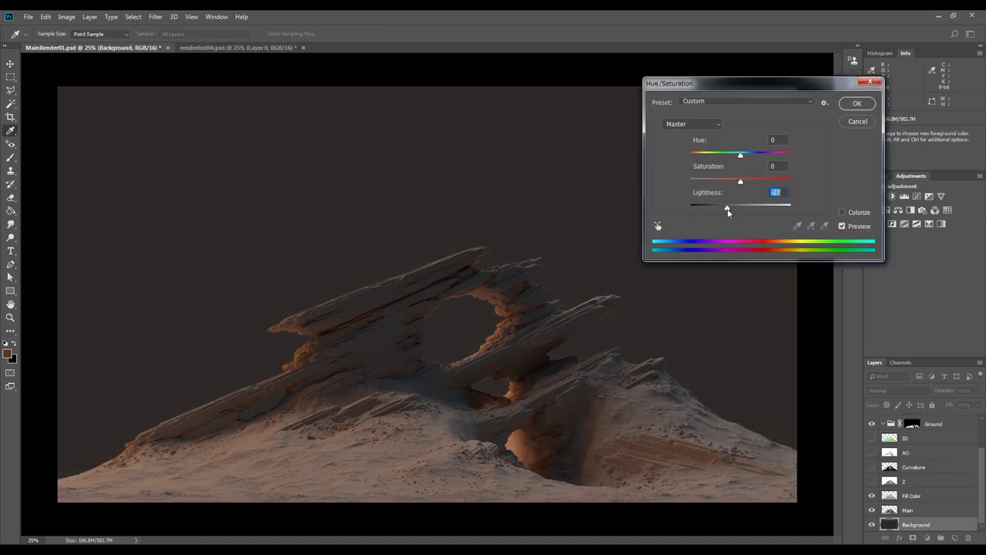
# - Darken the Background layer, and adjust the Fill Color layer to hue -3, saturation +40 and lightness +26
pyautogui.moveTo(728, 210); pyautogui.dragTo(749, 171)
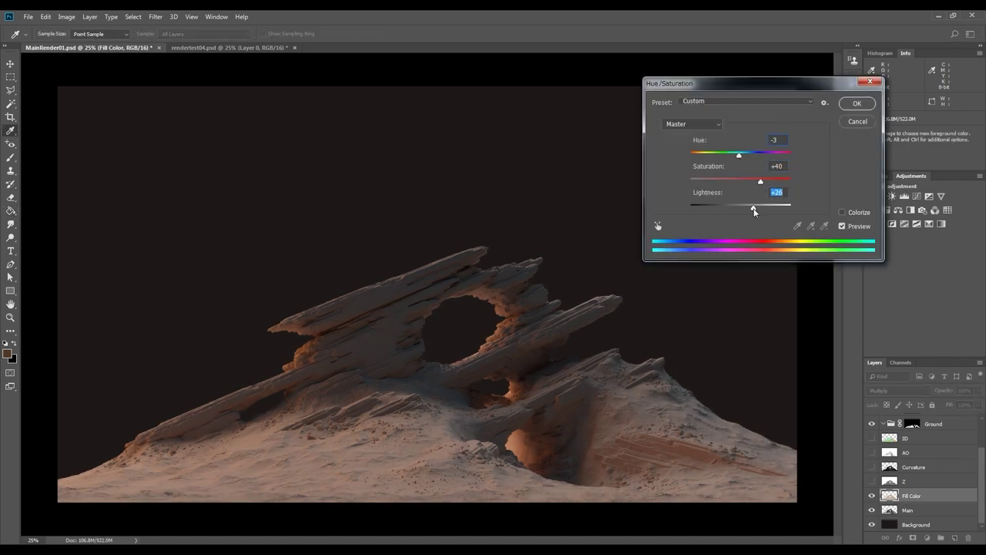
pyautogui.click(857, 103)
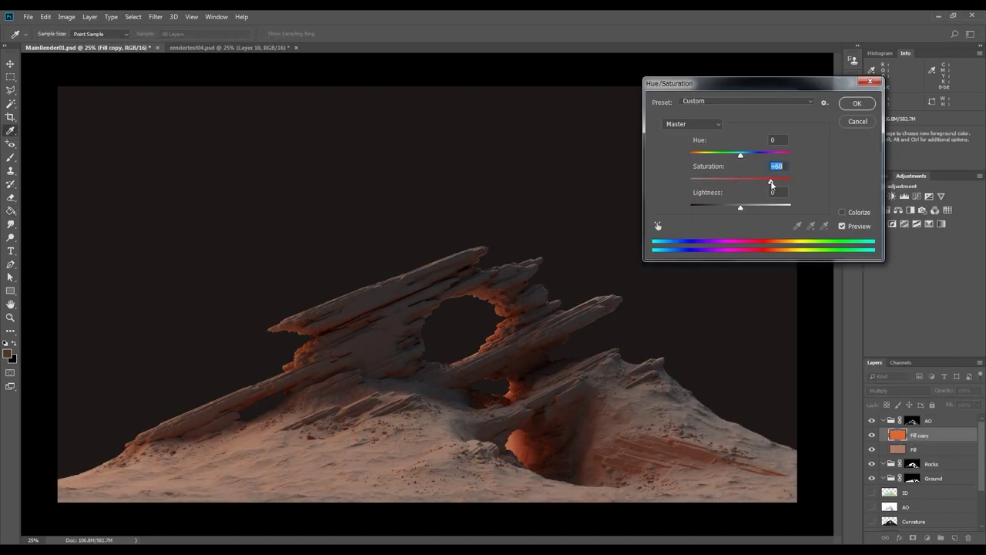
# - Raise the saturation of the duplicated Multiply fill in the AO group to about +60 and adjust its opacity
pyautogui.moveTo(773, 180)
pyautogui.mouseDown()
pyautogui.moveTo(759, 182)
pyautogui.moveTo(763, 192)
pyautogui.mouseUp()
pyautogui.moveTo(978, 391); pyautogui.dragTo(961, 406)
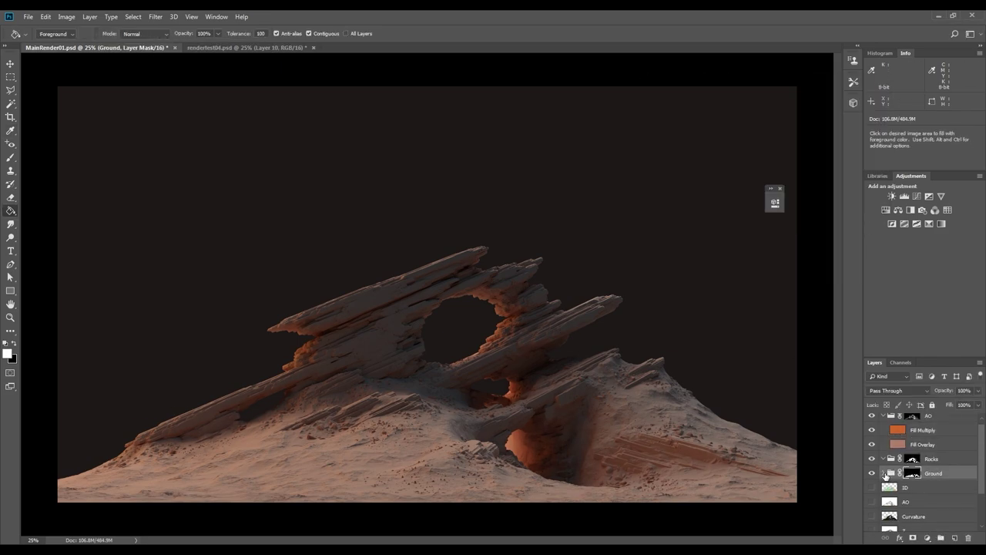
# - Fill a new layer in the Ground group with brown sampled from the render, and brighten it using saturation +58 and lightness +22
pyautogui.click(955, 538)
pyautogui.keyDown('alt'); pyautogui.click(300, 394); pyautogui.keyUp('alt')
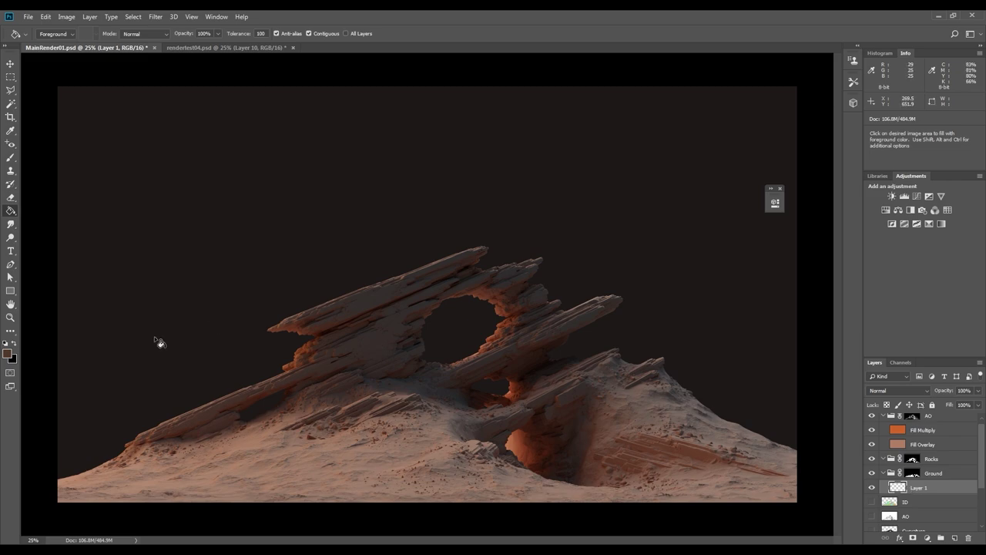
pyautogui.click(295, 465)
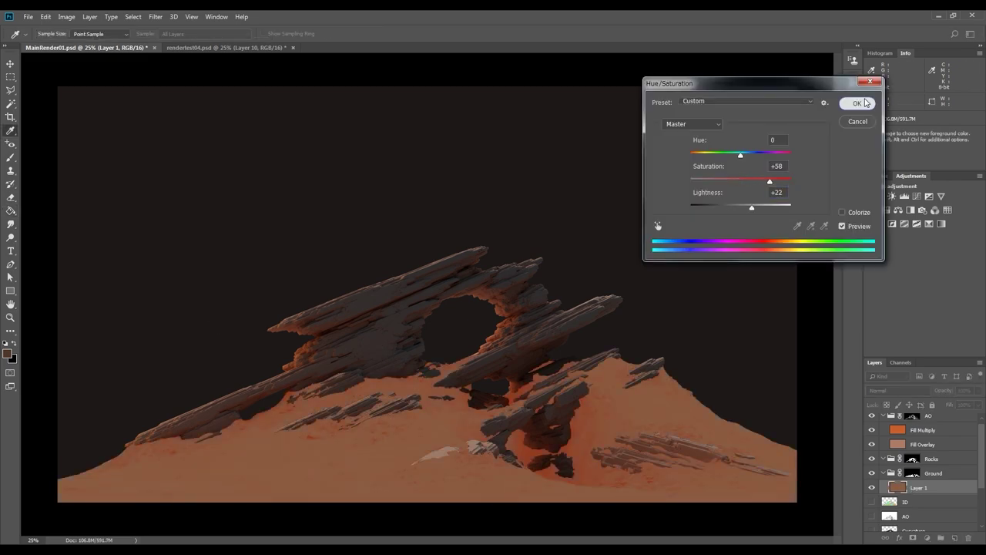
pyautogui.moveTo(759, 206); pyautogui.dragTo(753, 182)
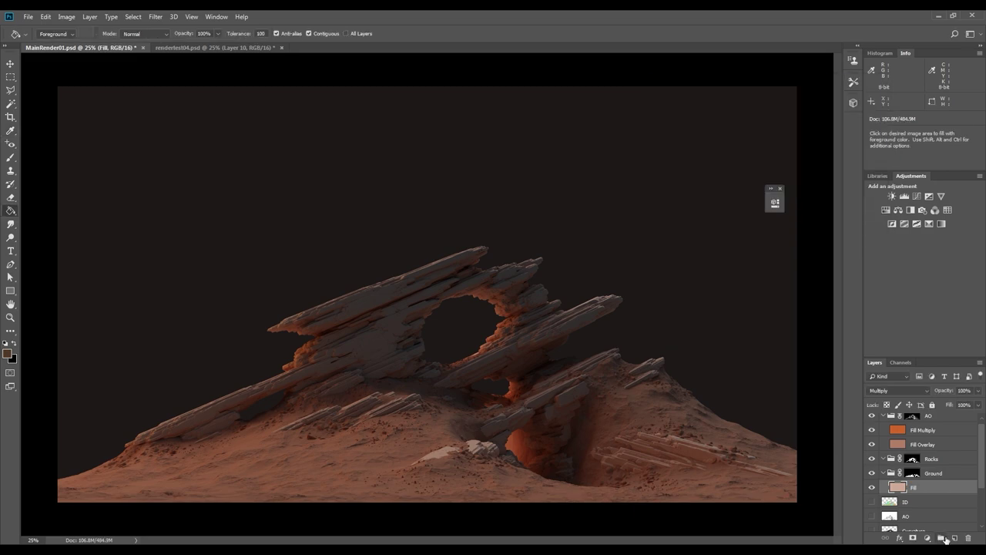
# - Fill another new Ground group layer with dark red sampled from the crevice, and adjust it to saturation +35 and lightness +12
pyautogui.click(953, 537)
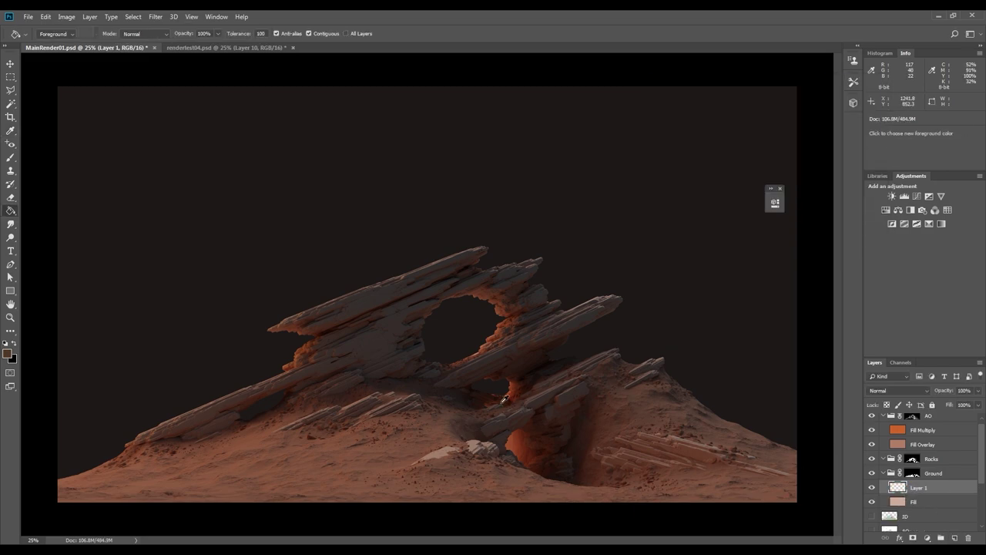
pyautogui.click(378, 462)
pyautogui.hotkey('ctrl', 'u')
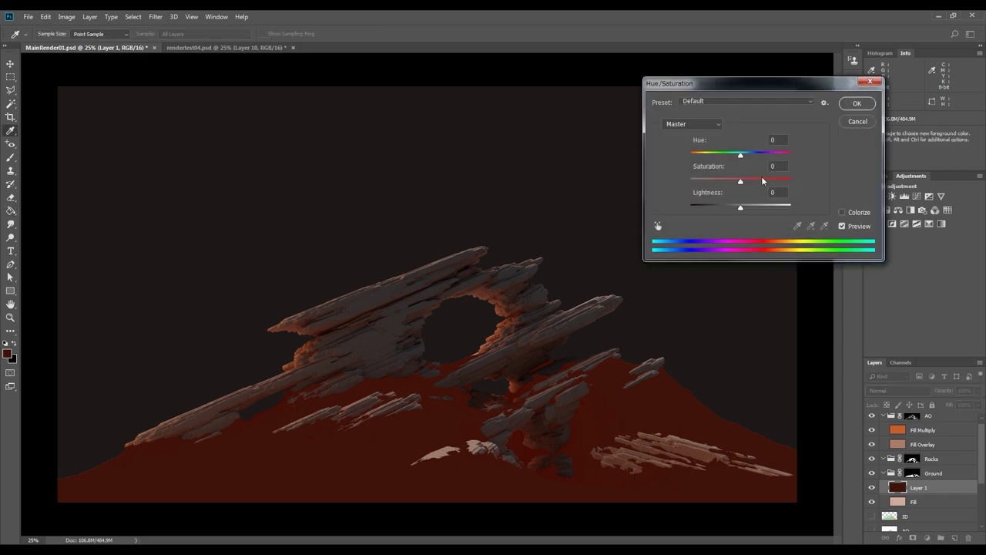
pyautogui.moveTo(741, 207); pyautogui.dragTo(748, 206)
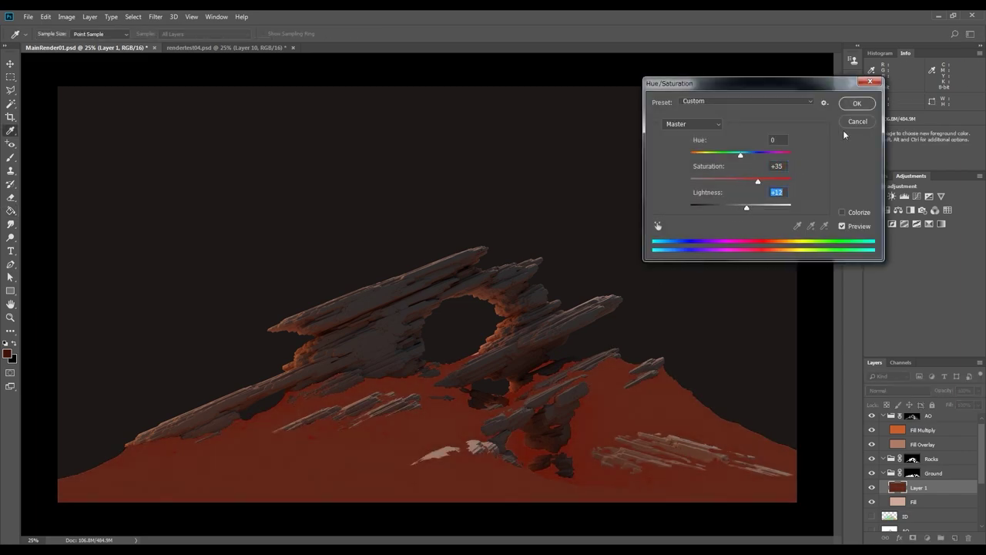
pyautogui.press('Return')
# - Set the red ground layer's blend mode to Soft Light and brighten it with saturation +40 and lightness +27
pyautogui.click(917, 396)
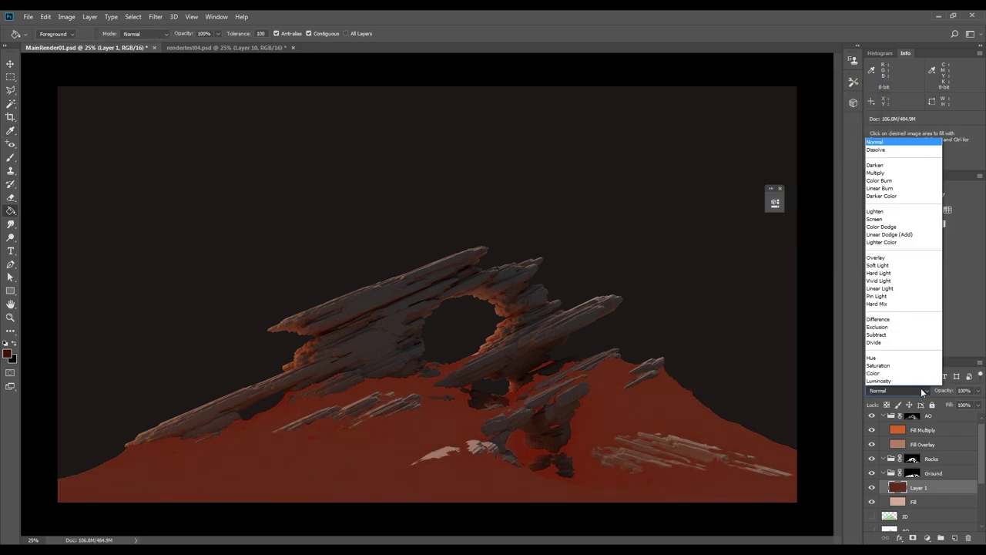
pyautogui.click(882, 270)
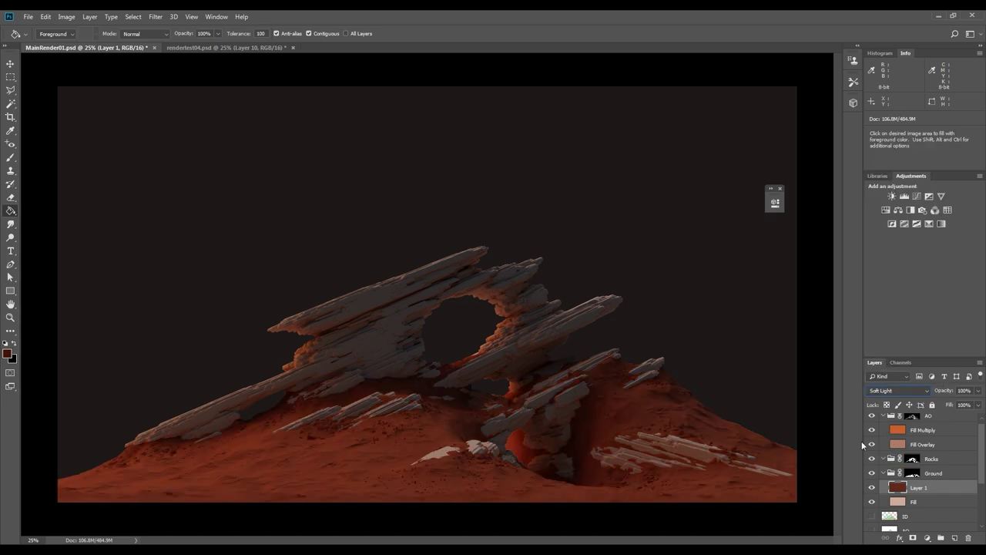
pyautogui.hotkey('ctrl', 'u')
pyautogui.moveTo(740, 205); pyautogui.dragTo(755, 206)
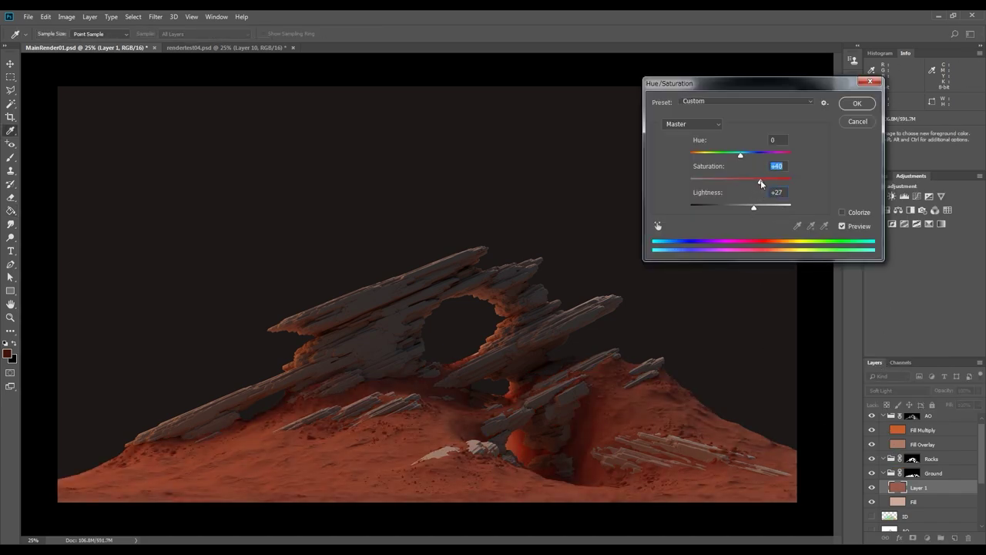
pyautogui.click(856, 104)
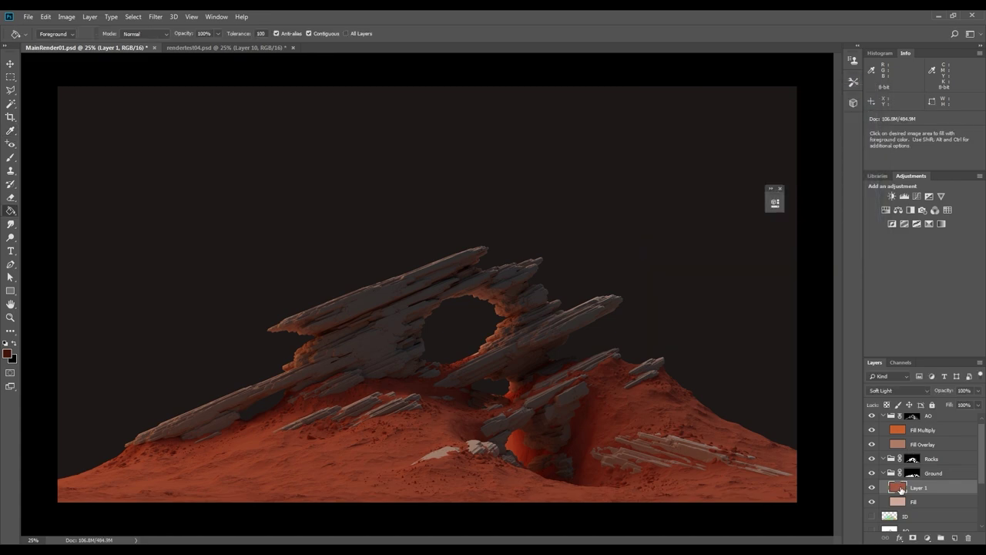
# - Exclude dark areas from the red ground layer by raising the Blend If underlying-layer shadow limit to about 89
pyautogui.press('h')
pyautogui.doubleClick(900, 489)
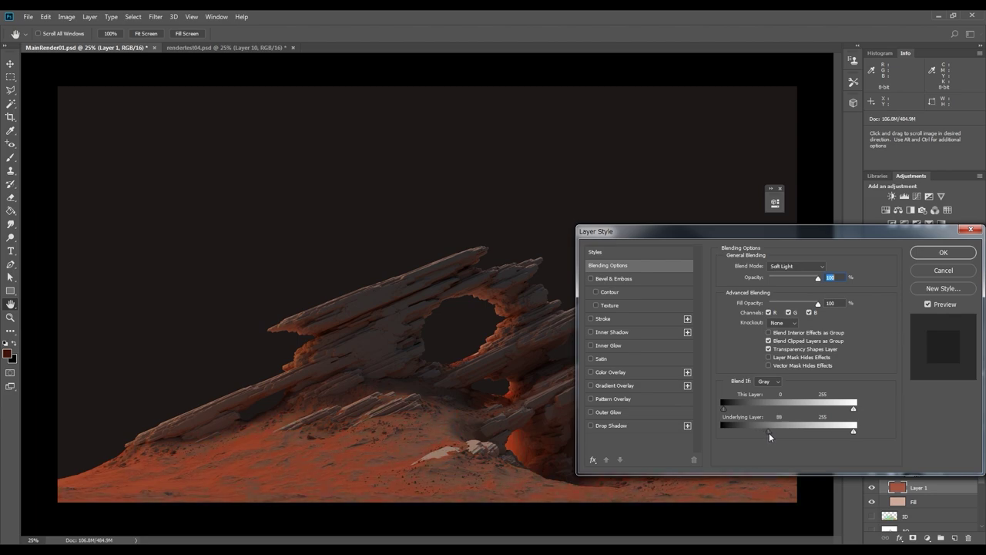
pyautogui.moveTo(766, 433); pyautogui.dragTo(764, 430)
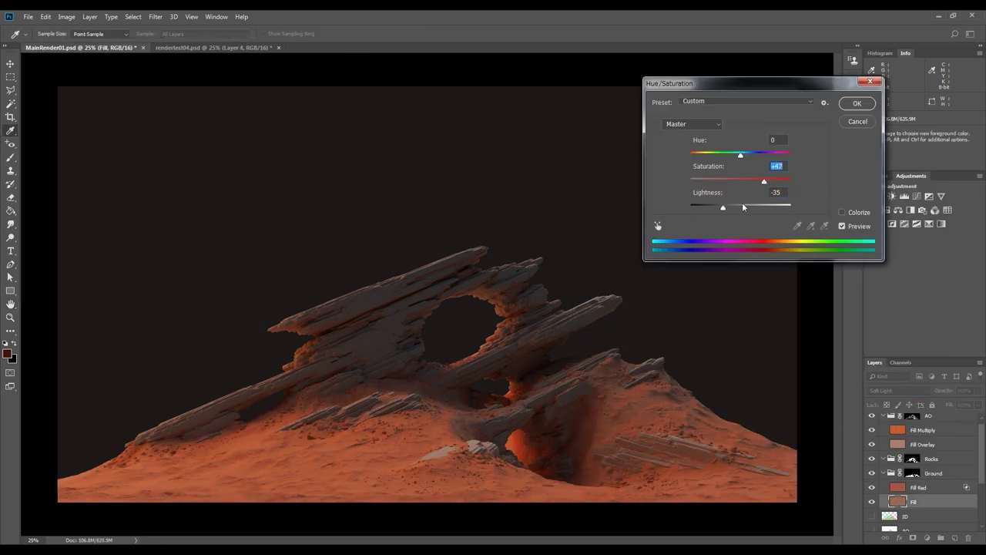
# - Darken and saturate the base Fill layer of the Ground group using saturation +47 and lightness about -35
pyautogui.moveTo(739, 208); pyautogui.dragTo(726, 208)
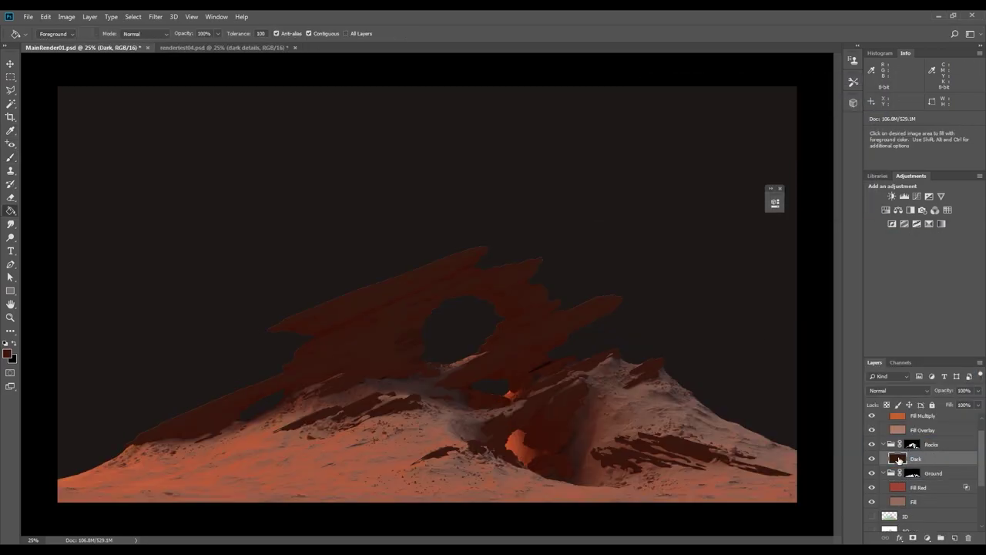
# - Shift the Rocks group's Dark fill to a muted grey using hue -112, saturation -79 and lightness +16
pyautogui.hotkey('ctrl', 'u')
pyautogui.moveTo(748, 154); pyautogui.dragTo(700, 181)
pyautogui.moveTo(741, 207); pyautogui.dragTo(749, 209)
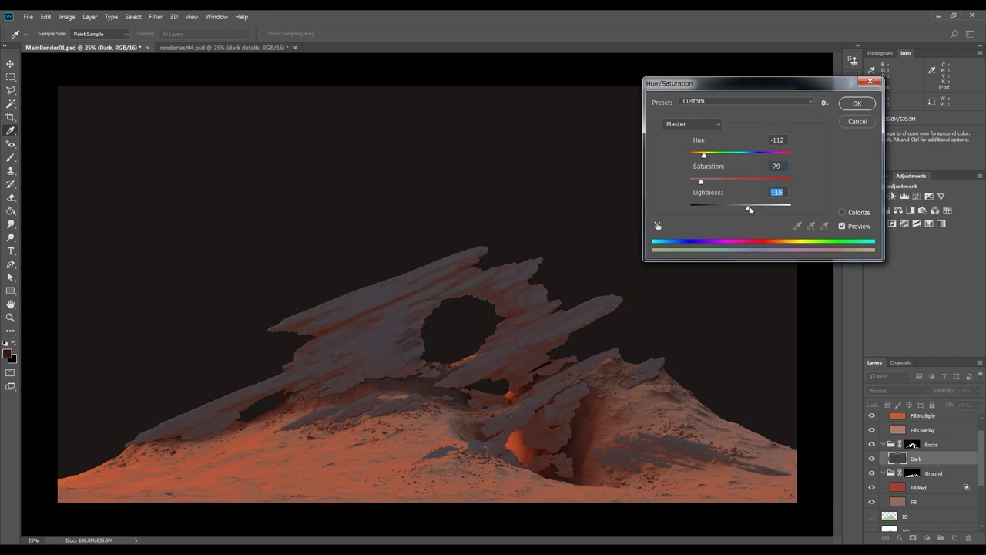
pyautogui.click(857, 103)
# - Set the Dark layer's blend mode to Overlay and lower its Blend If underlying-layer highlight limit to 45/46
pyautogui.click(897, 390)
pyautogui.click(887, 255)
pyautogui.doubleClick(944, 458)
pyautogui.moveTo(853, 431); pyautogui.dragTo(747, 433)
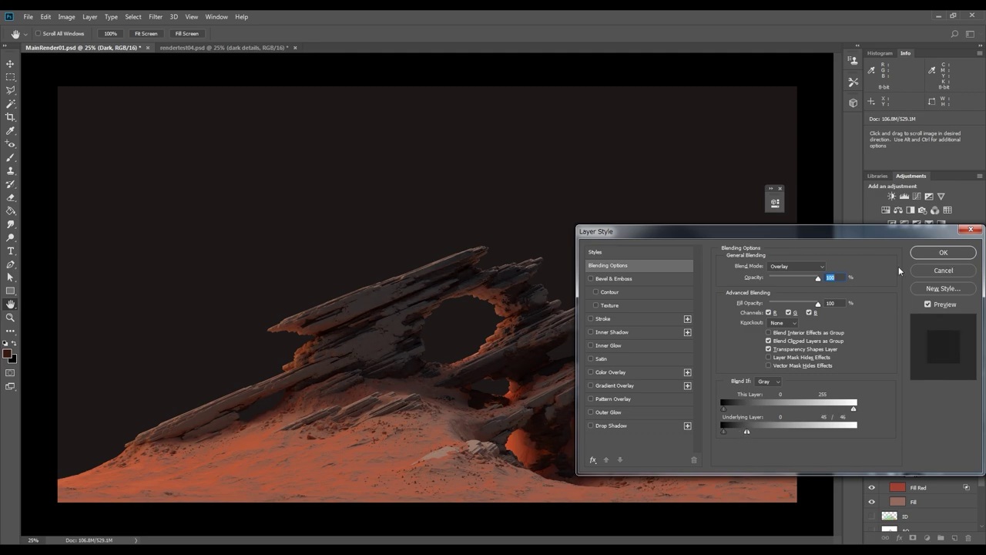
pyautogui.click(925, 254)
# - Reduce the Dark layer's opacity to about 45% and adjust its colour with hue +9, saturation +10 and lightness +9
pyautogui.click(977, 391)
pyautogui.moveTo(977, 403); pyautogui.dragTo(955, 405)
pyautogui.hotkey('ctrl', 'u')
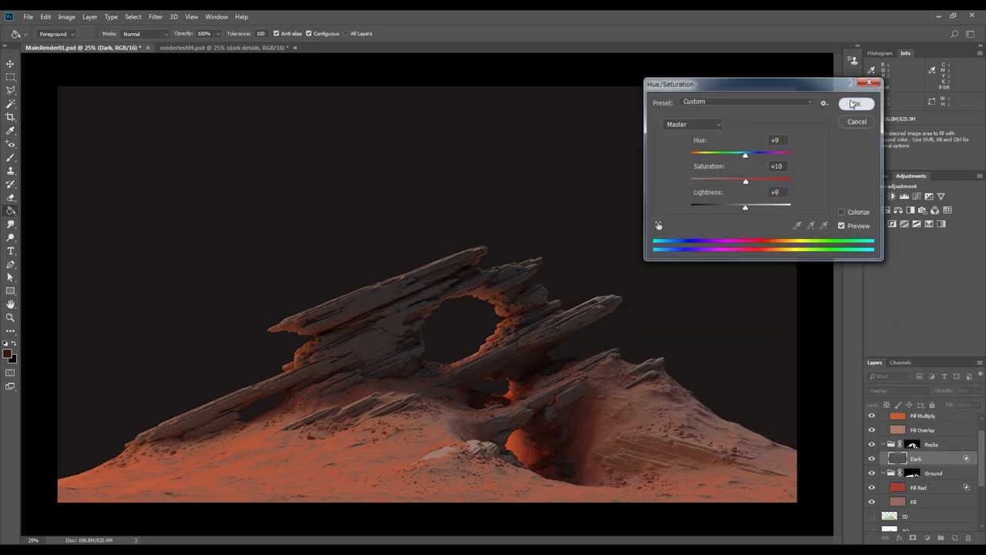
pyautogui.click(854, 103)
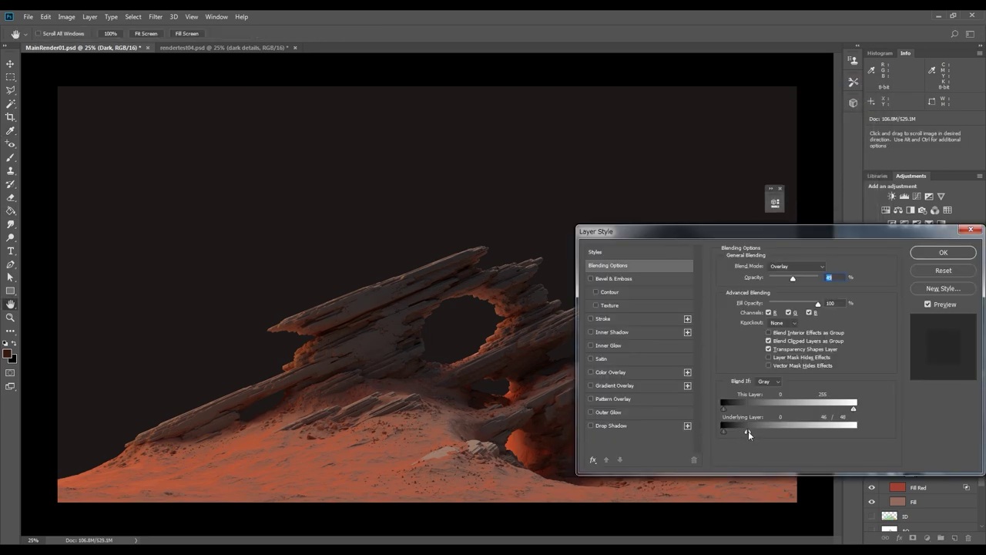
pyautogui.click(942, 253)
# - Exclude dark areas from the Overlay Bright layer by splitting its Blend If underlying-layer shadow limit to 44/51
pyautogui.click(944, 428)
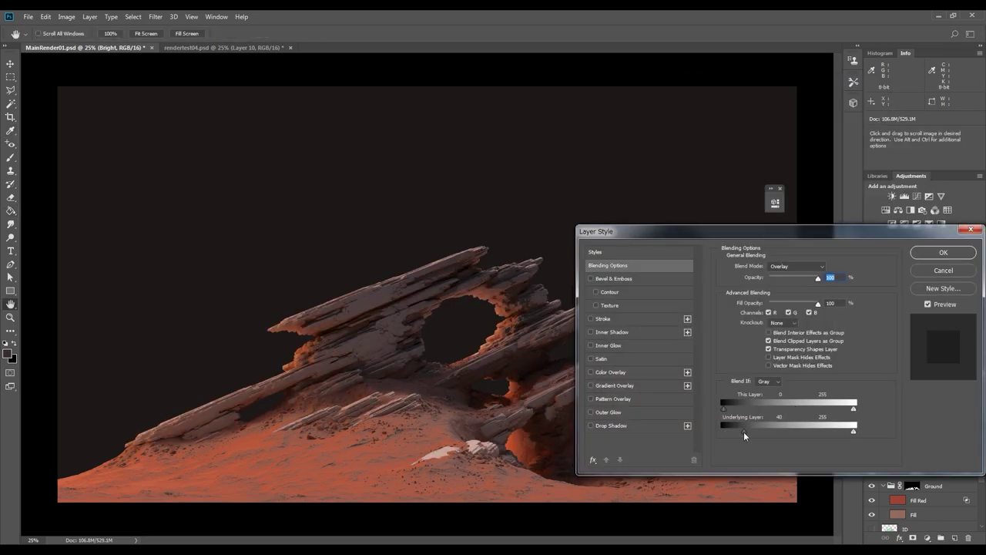
pyautogui.moveTo(744, 432); pyautogui.dragTo(746, 433)
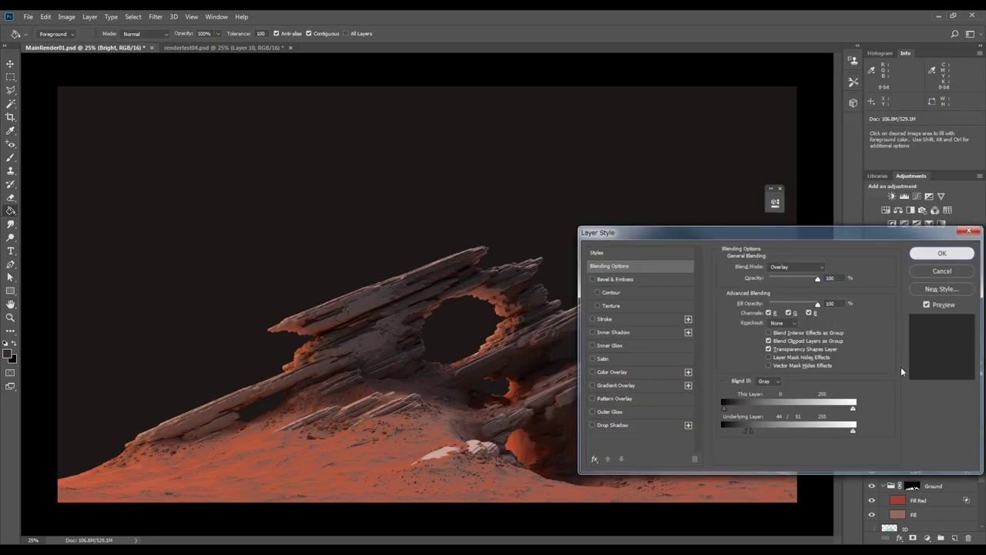
pyautogui.click(941, 253)
# - Add a mask to the Bright layer and paint it black at 60% opacity over the foreground, lower-right and arch rocks
pyautogui.click(912, 537)
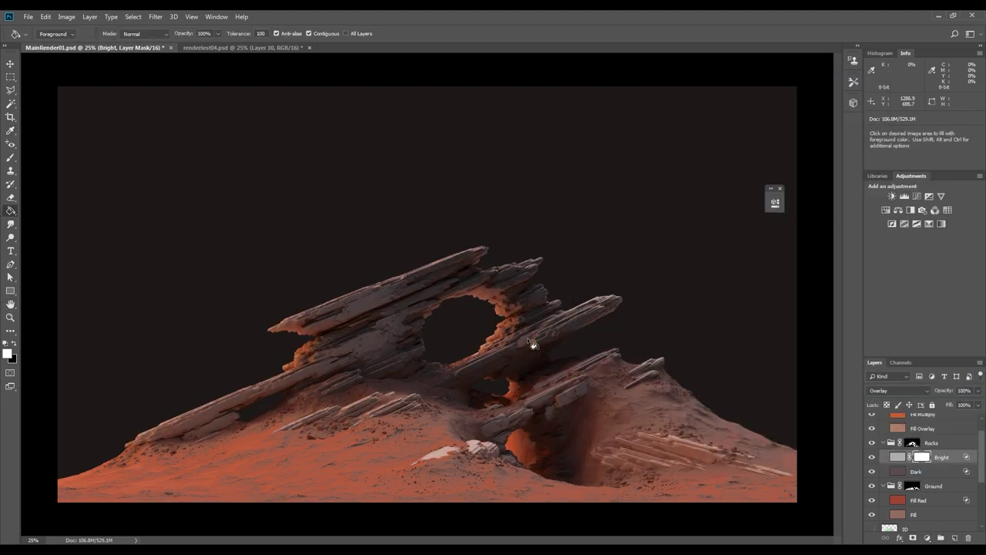
pyautogui.press('b')
pyautogui.press('x')
pyautogui.click(217, 33)
pyautogui.click(235, 48)
pyautogui.moveTo(504, 311); pyautogui.dragTo(504, 322)
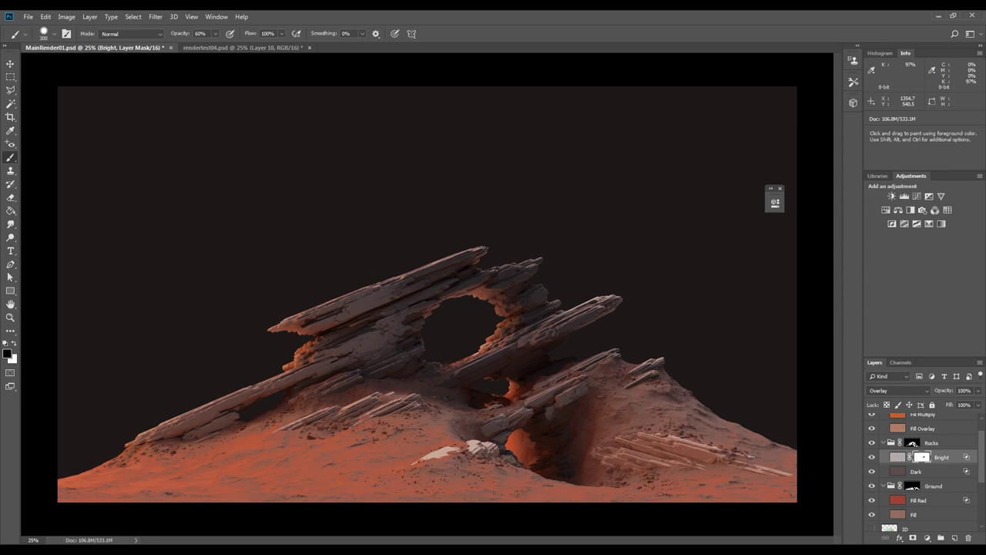
pyautogui.moveTo(440, 470); pyautogui.dragTo(690, 447)
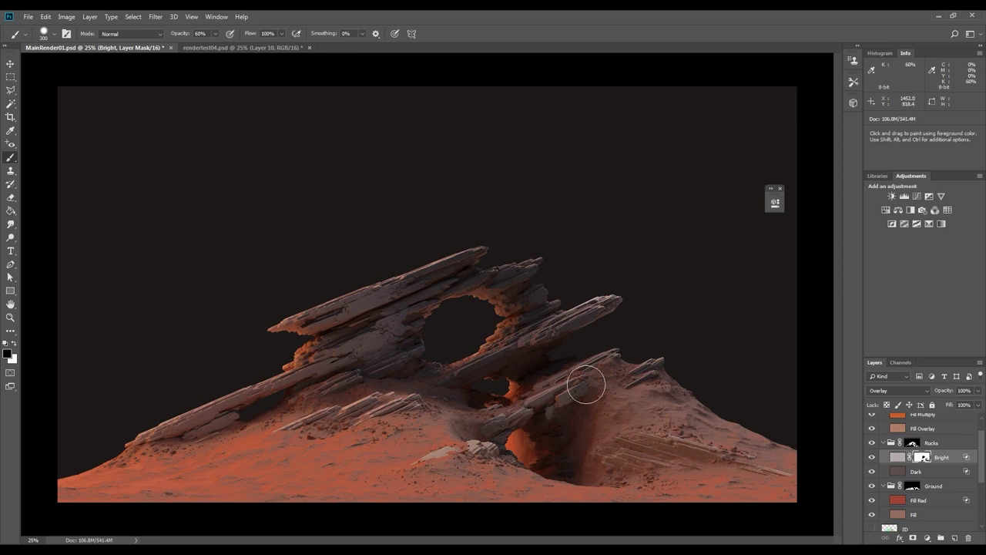
pyautogui.moveTo(586, 383)
pyautogui.mouseDown()
pyautogui.moveTo(533, 336)
pyautogui.moveTo(493, 341)
pyautogui.mouseUp()
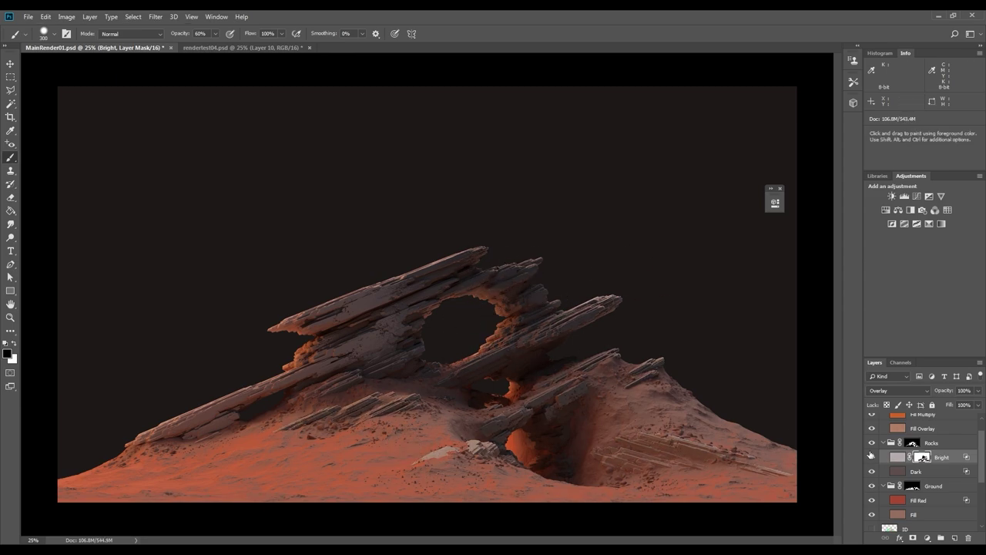
# - Tint the Bright layer's fill with hue +4 and saturation +61, lowering its lightness slightly
pyautogui.click(897, 457)
pyautogui.hotkey('ctrl', 'u')
pyautogui.moveTo(740, 155); pyautogui.dragTo(744, 155)
pyautogui.moveTo(740, 181); pyautogui.dragTo(772, 188)
pyautogui.moveTo(743, 154)
pyautogui.mouseDown()
pyautogui.moveTo(711, 161)
pyautogui.moveTo(742, 165)
pyautogui.mouseUp()
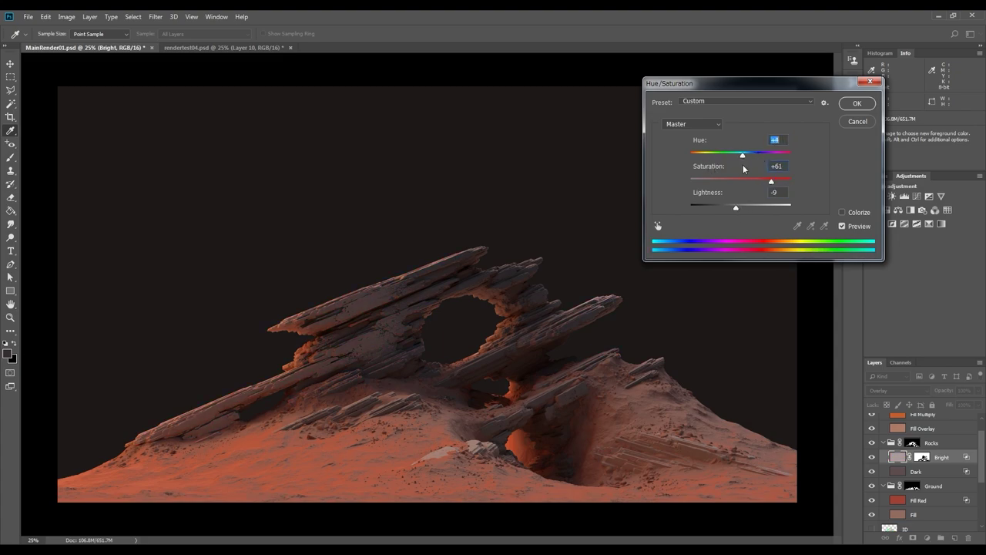
pyautogui.moveTo(735, 207); pyautogui.dragTo(739, 208)
pyautogui.click(856, 103)
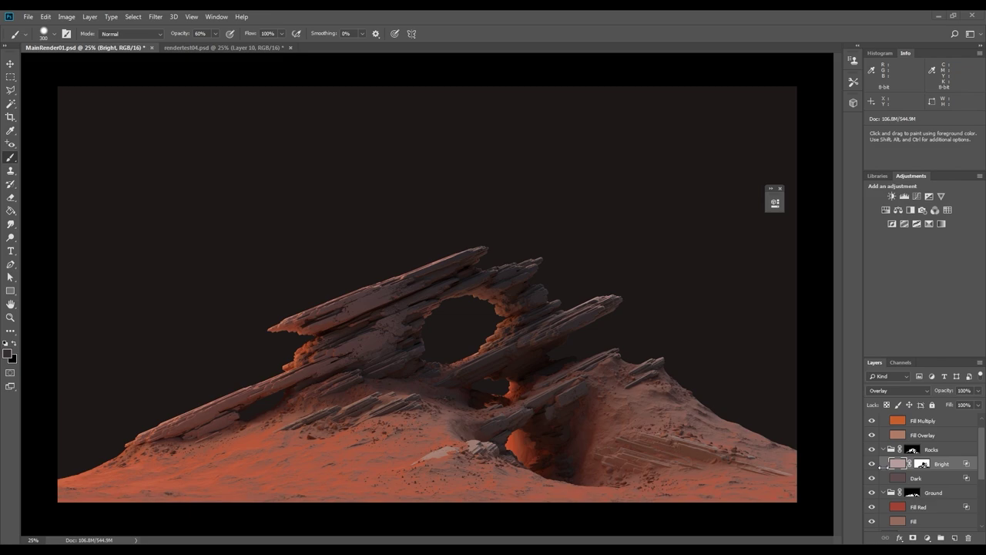
# - Shift the Bright fill's hue towards beige and lower the layer's Blend If underlying-layer highlight limit
pyautogui.hotkey('ctrl', 'u')
pyautogui.moveTo(741, 154); pyautogui.dragTo(752, 159)
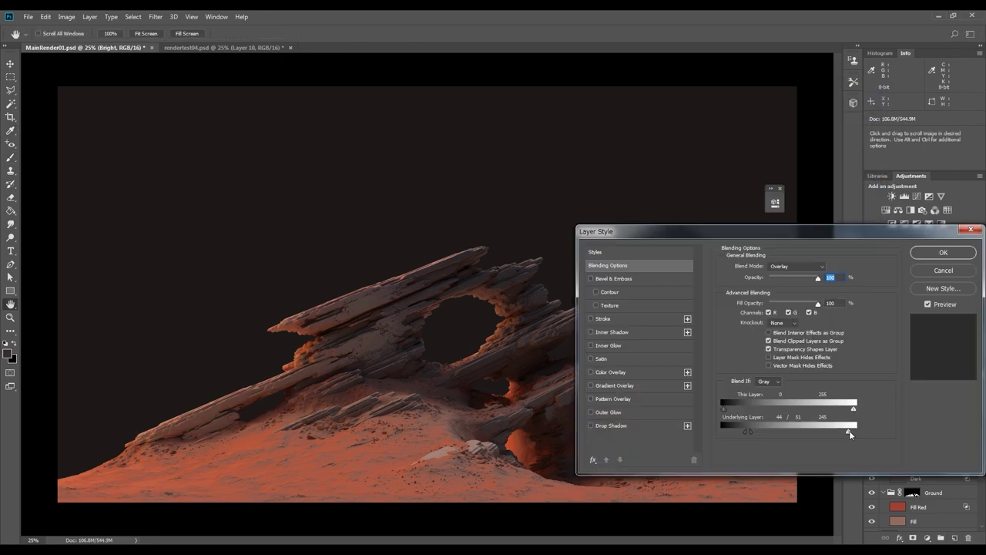
pyautogui.moveTo(851, 429)
pyautogui.mouseDown()
pyautogui.moveTo(755, 423)
pyautogui.moveTo(756, 431)
pyautogui.mouseUp()
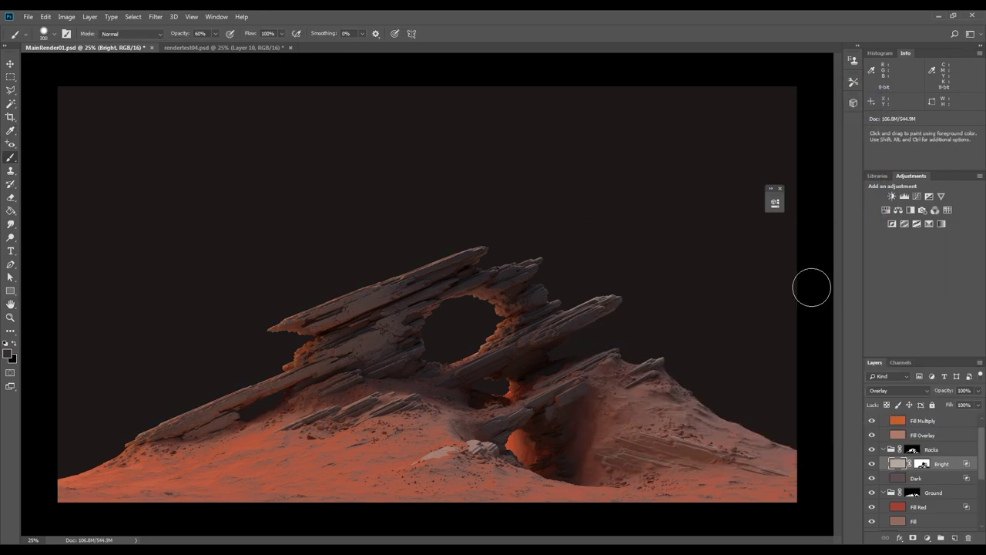
pyautogui.press('Return')
# - Set the Fill Red layer's Blend If underlying-layer shadow limit to 106/137
pyautogui.press('b')
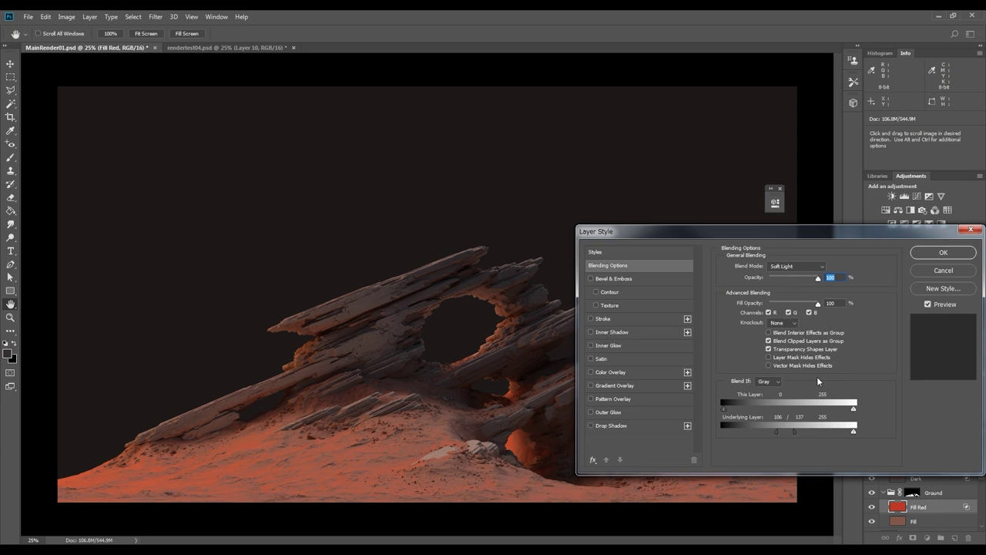
pyautogui.press('Return')
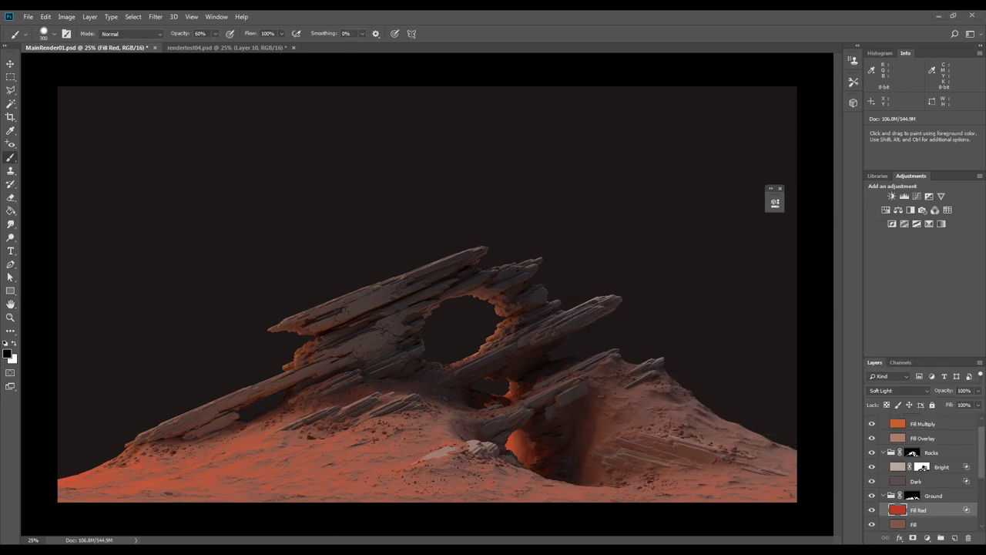
# - Show the Curvature pass, place a new black-filled layer beneath it, and merge the two layers
pyautogui.moveTo(982, 445); pyautogui.dragTo(982, 488)
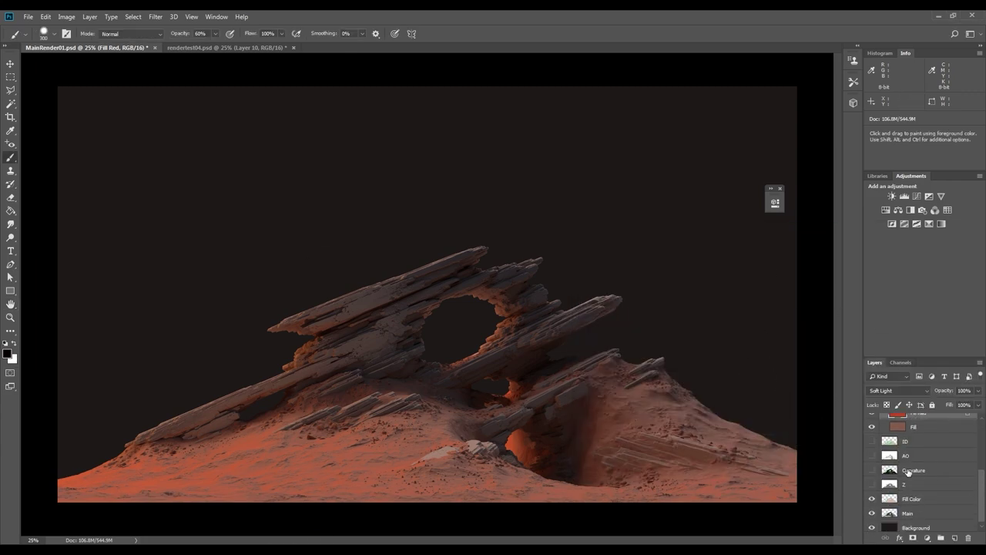
pyautogui.click(913, 471)
pyautogui.click(871, 470)
pyautogui.keyDown('ctrl'); pyautogui.click(956, 537); pyautogui.keyUp('ctrl')
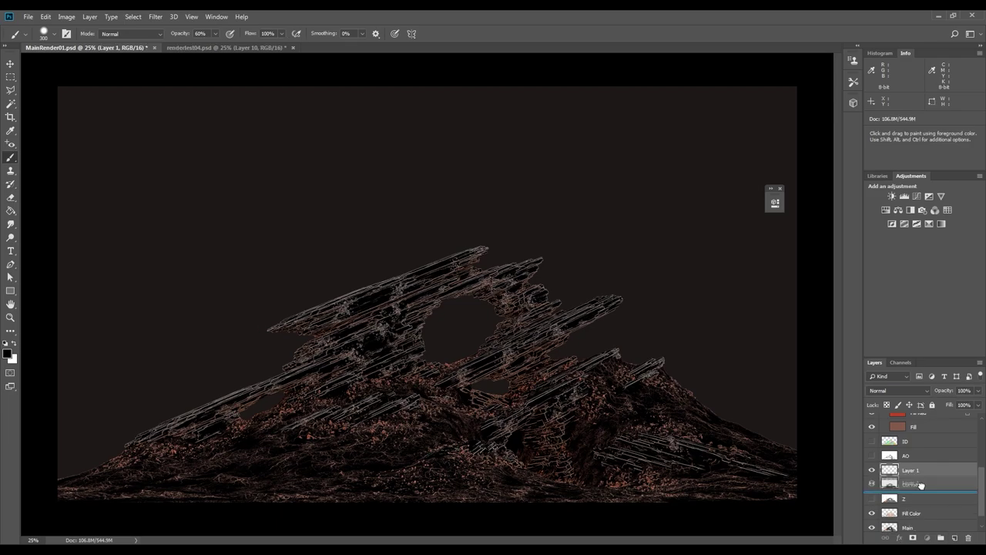
pyautogui.press('g')
pyautogui.click(375, 338)
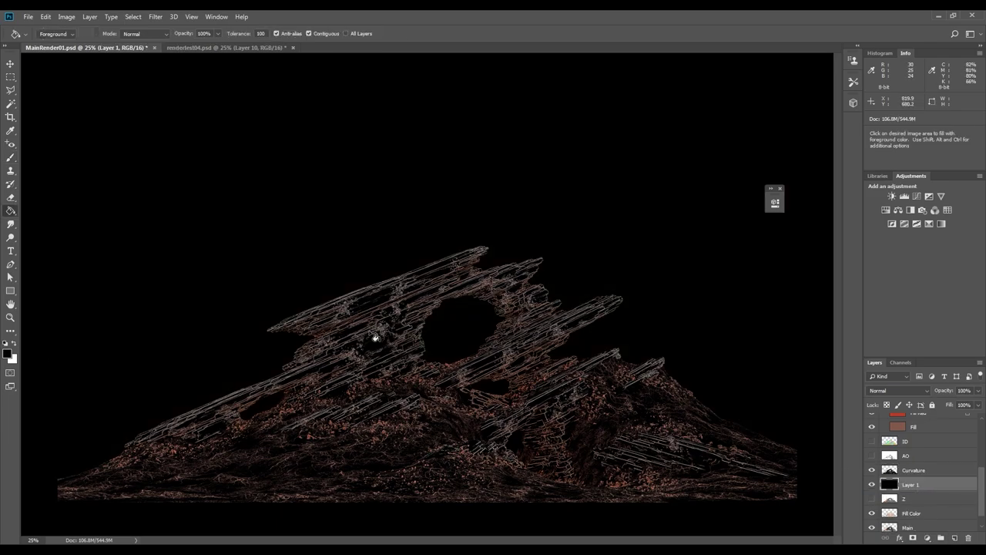
pyautogui.click(924, 473)
pyautogui.hotkey('ctrl', 'e')
# - Select the merged curvature layer's full contents for copying and hide the layer
pyautogui.keyDown('alt'); pyautogui.click(871, 472); pyautogui.keyUp('alt')
pyautogui.keyDown('alt'); pyautogui.click(872, 471); pyautogui.keyUp('alt')
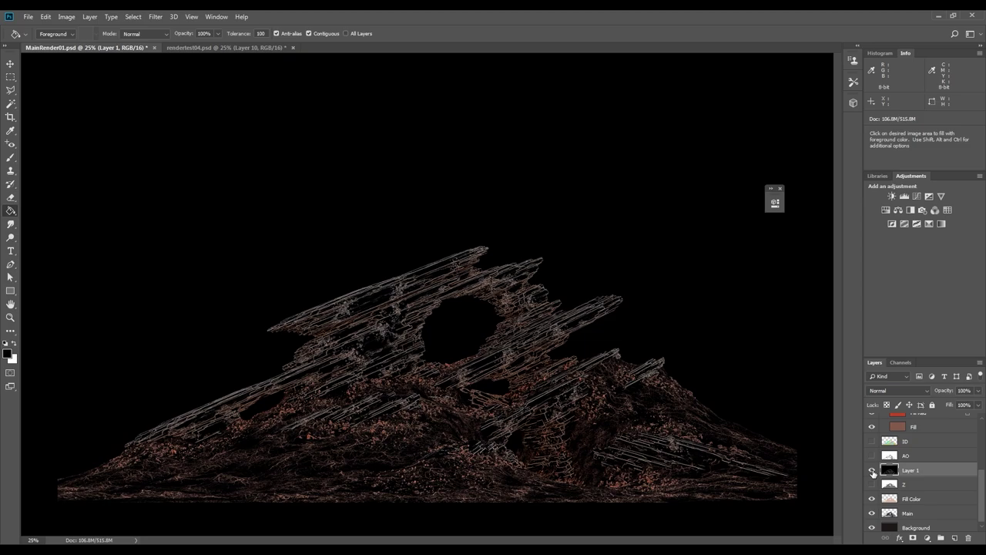
pyautogui.keyDown('ctrl'); pyautogui.click(890, 470); pyautogui.keyUp('ctrl')
pyautogui.click(873, 470)
pyautogui.scroll(5, 972, 437)
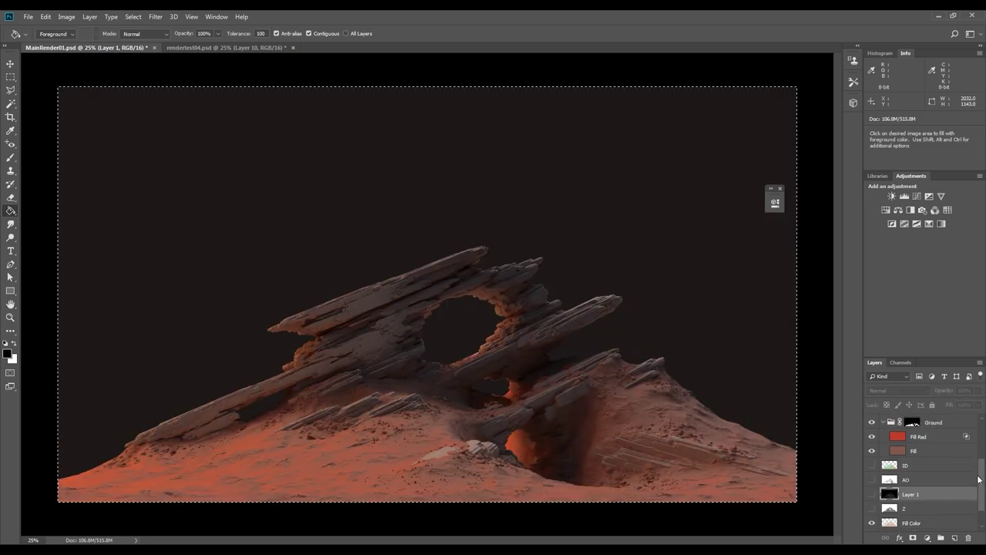
# - Create a masked layer above Bright in the Rocks group and paste the curvature image into its mask
pyautogui.click(910, 479)
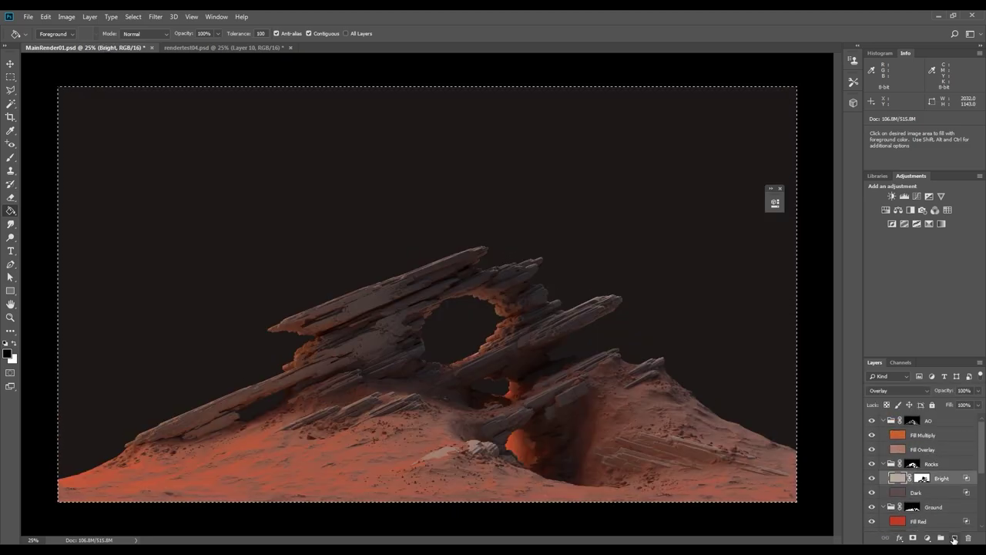
pyautogui.click(954, 538)
pyautogui.click(913, 538)
pyautogui.keyDown('alt'); pyautogui.click(921, 479); pyautogui.keyUp('alt')
pyautogui.hotkey('ctrl', 'v')
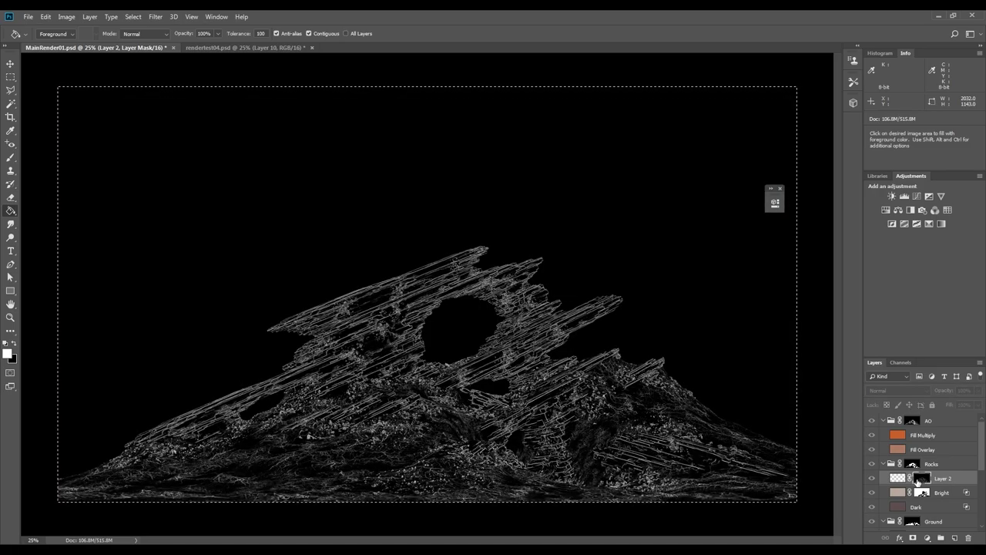
pyautogui.hotkey('ctrl', 'd')
# - Fill the curvature-masked layer with reddish brown sampled from the ground right of the crevice
pyautogui.click(898, 478)
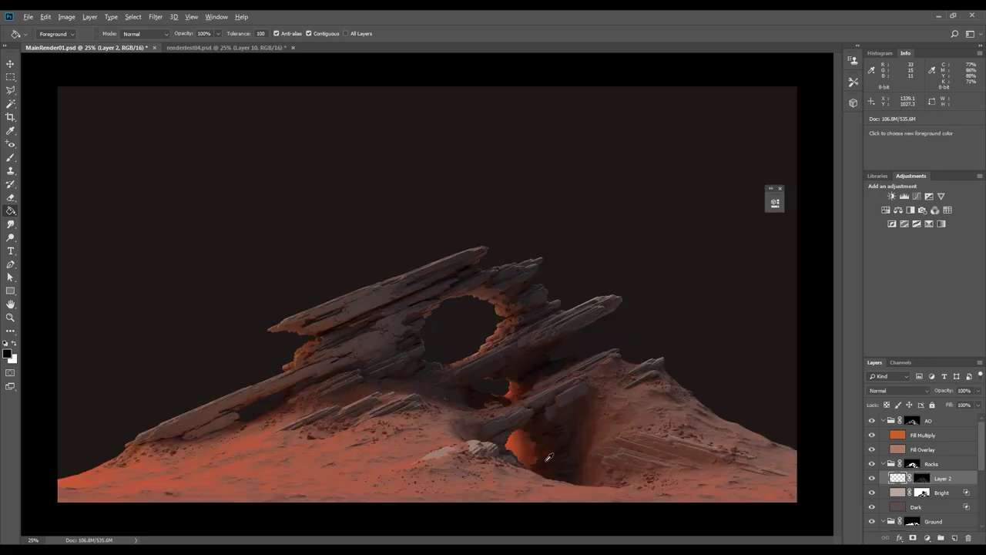
pyautogui.keyDown('alt'); pyautogui.click(645, 412); pyautogui.keyUp('alt')
pyautogui.click(576, 390)
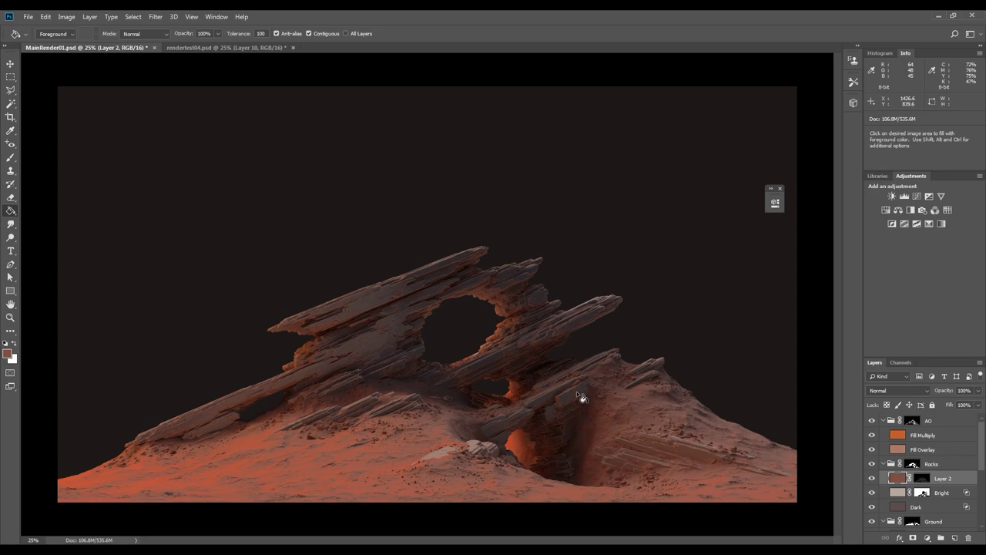
# - Lighten the curvature-masked layer's reddish fill and set its blend mode to Hard Light
pyautogui.scroll(4, 576, 391)
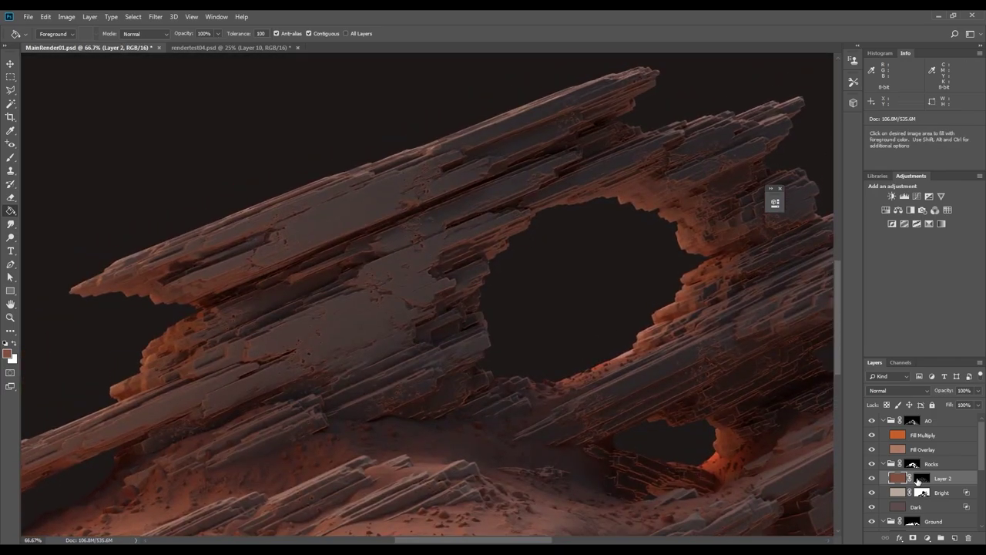
pyautogui.click(921, 479)
pyautogui.click(898, 479)
pyautogui.hotkey('ctrl', 'u')
pyautogui.moveTo(741, 207); pyautogui.dragTo(756, 208)
pyautogui.press('Return')
pyautogui.click(901, 391)
pyautogui.click(876, 257)
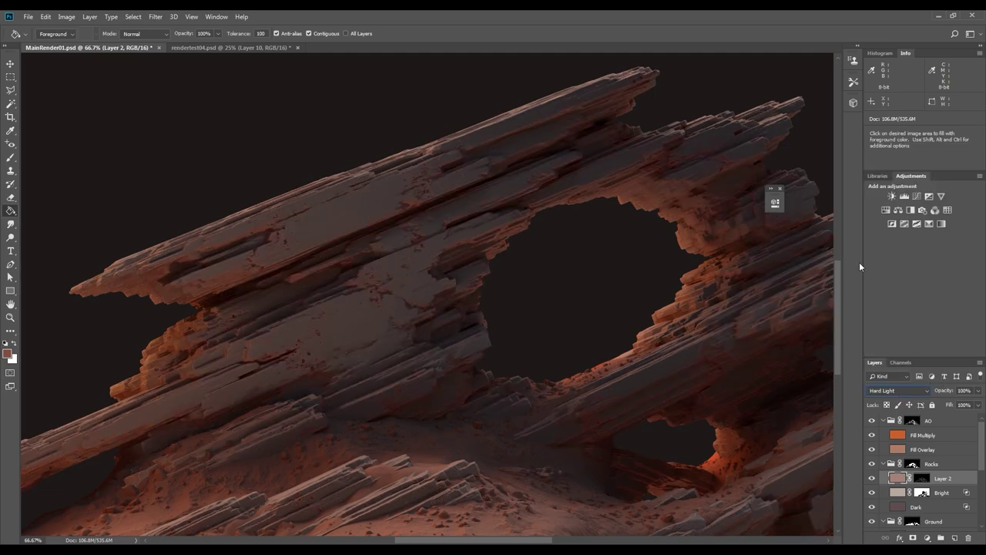
# - Switch the curvature-masked layer to Soft Light and lighten its fill to near white
pyautogui.press('Up')
pyautogui.hotkey('ctrl', 'u')
pyautogui.moveTo(740, 207); pyautogui.dragTo(775, 208)
pyautogui.press('Return')
pyautogui.press('g')
# - Try to thin the curvature mask's edge lines using Levels with midtone 0.18 and white point 221
pyautogui.click(923, 478)
pyautogui.keyDown('alt'); pyautogui.click(925, 480); pyautogui.keyUp('alt')
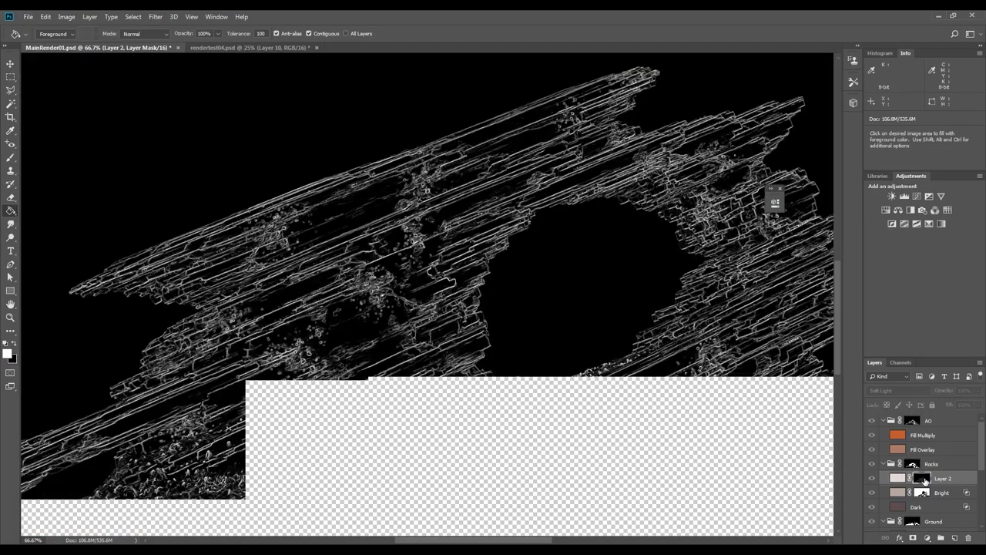
pyautogui.hotkey('ctrl', 'l')
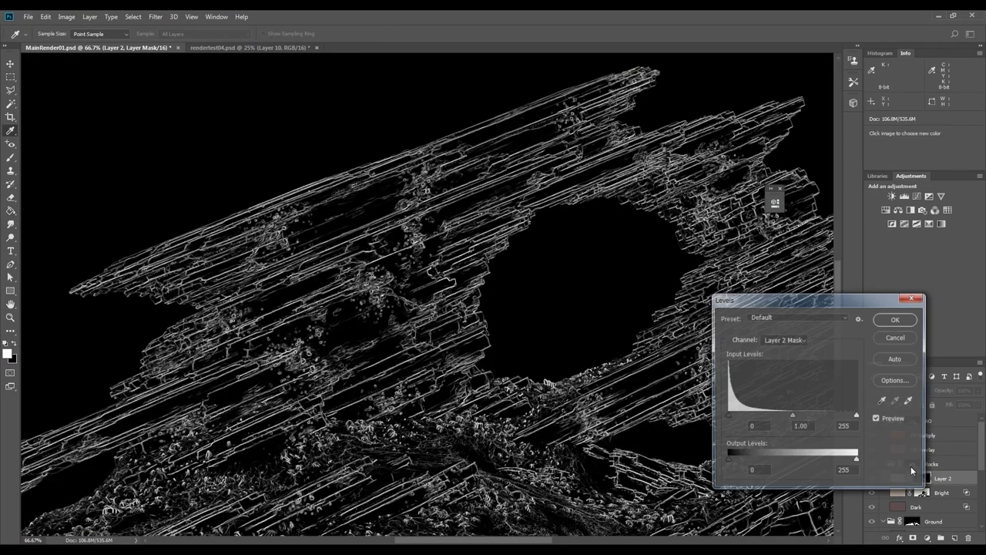
pyautogui.moveTo(792, 414); pyautogui.dragTo(802, 416)
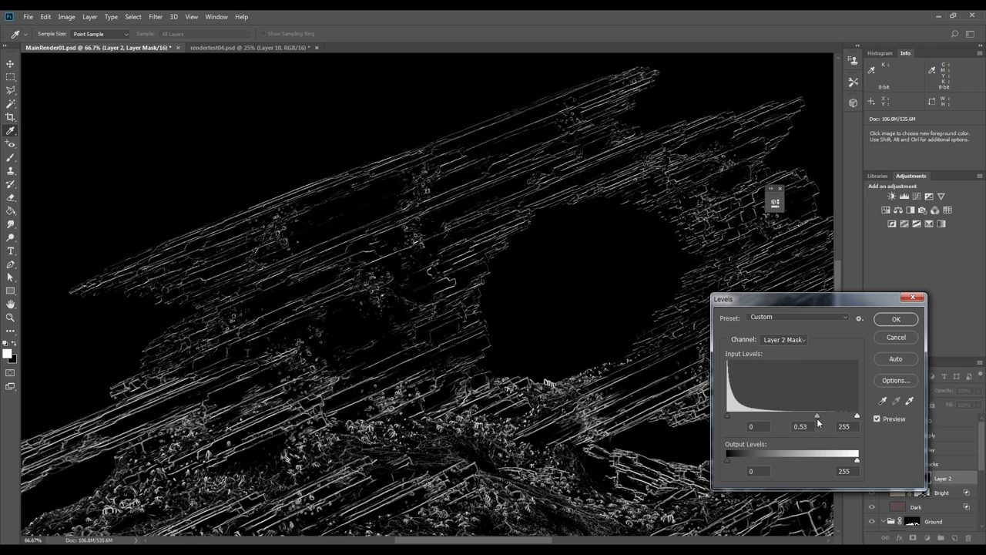
pyautogui.moveTo(816, 418); pyautogui.dragTo(818, 417)
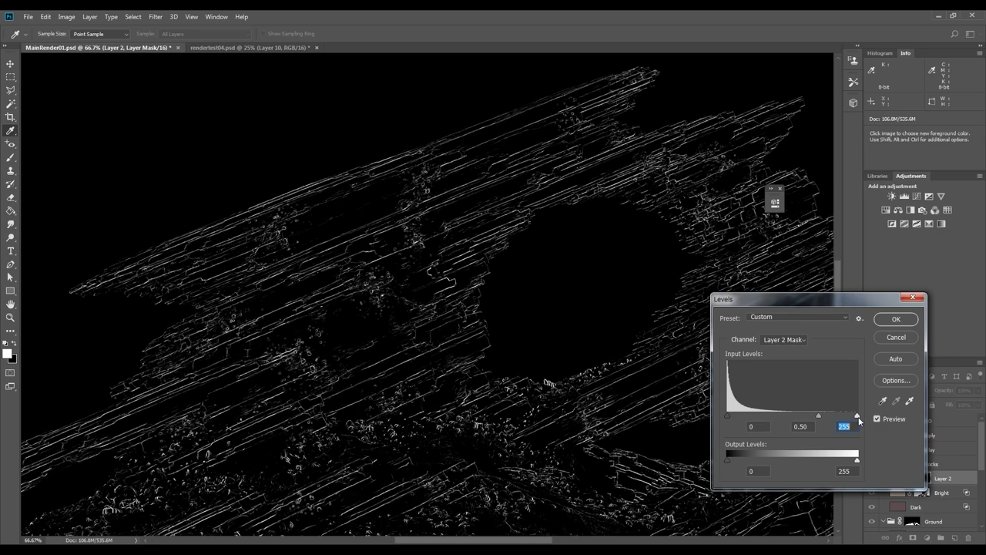
pyautogui.moveTo(815, 418); pyautogui.dragTo(816, 419)
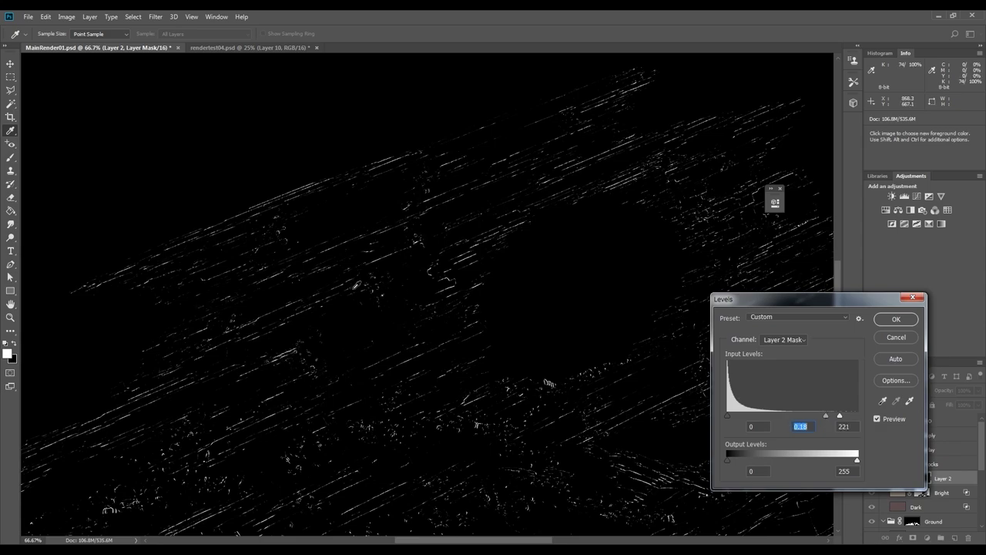
pyautogui.click(896, 336)
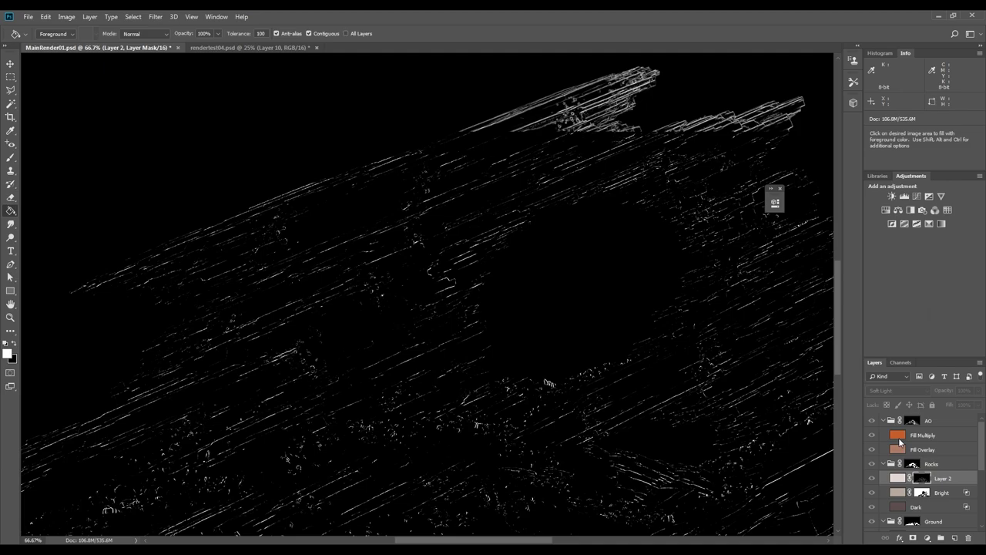
pyautogui.press('g')
pyautogui.click(873, 478)
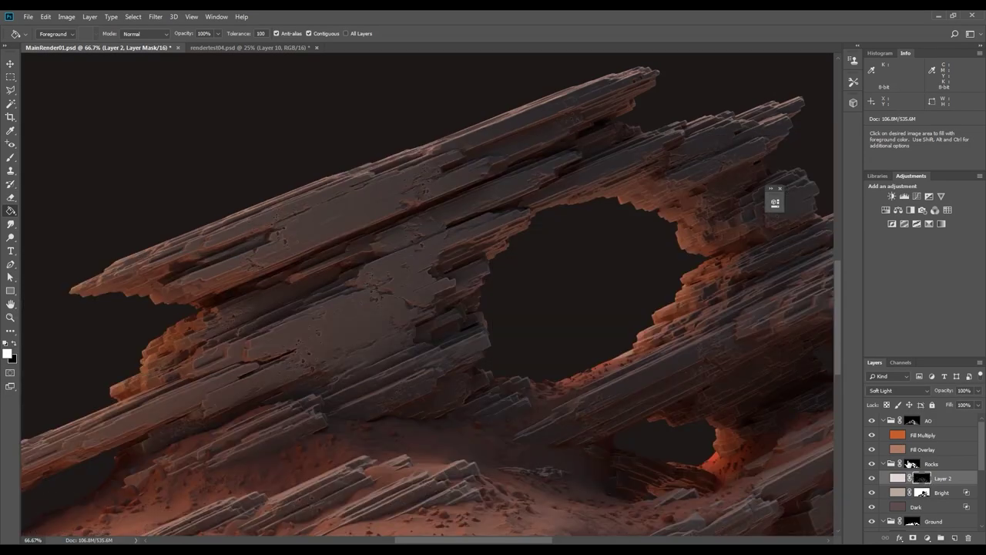
# - Rework the curvature mask's contrast with Levels and limit the layer's Blend If underlying range to 0–81
pyautogui.hotkey('ctrl', 'alt', 'l')
pyautogui.moveTo(835, 415); pyautogui.dragTo(818, 416)
pyautogui.moveTo(794, 416); pyautogui.dragTo(815, 416)
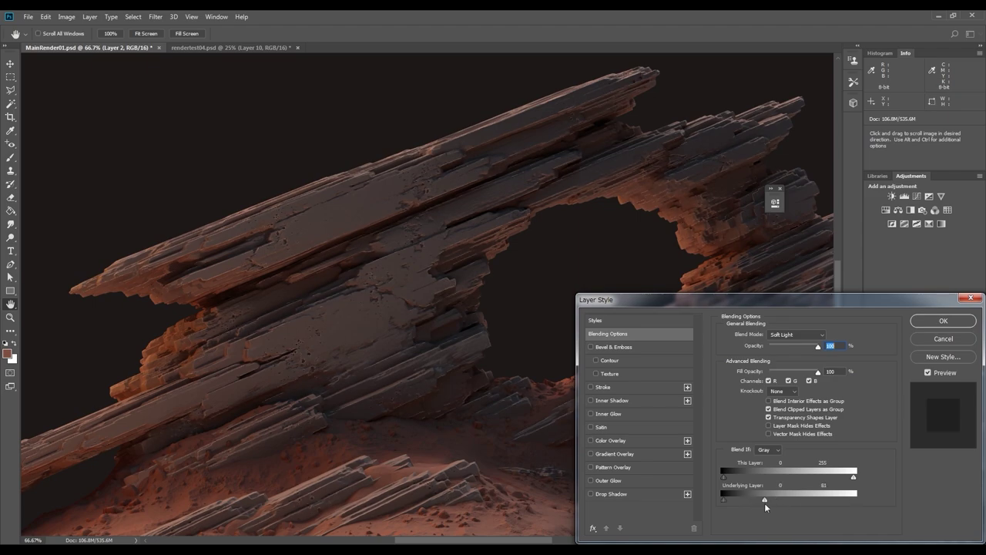
pyautogui.click(943, 320)
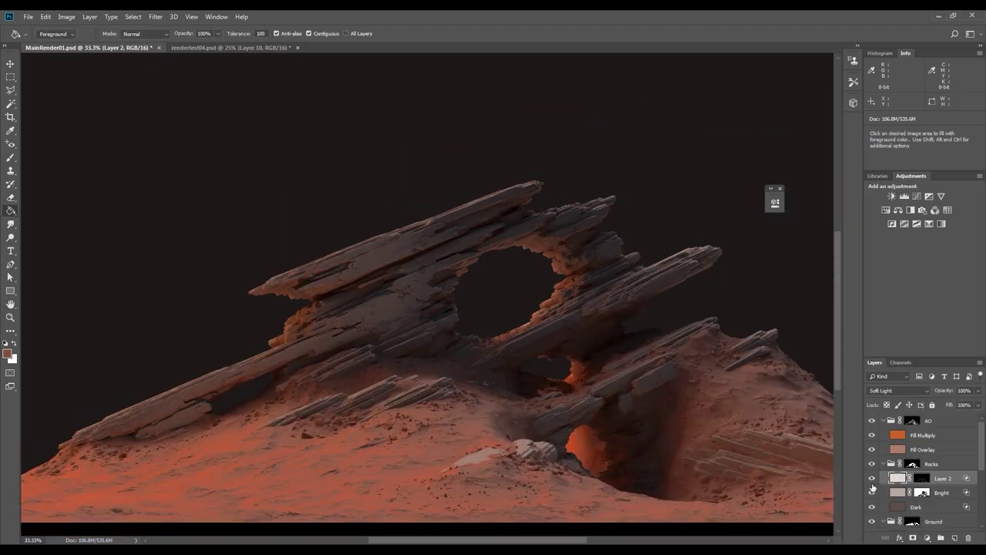
# - Add a layer above Fill Red in the Ground group and fill it with a dark colour sampled beneath the arch
pyautogui.scroll(-3, 943, 470)
pyautogui.click(906, 492)
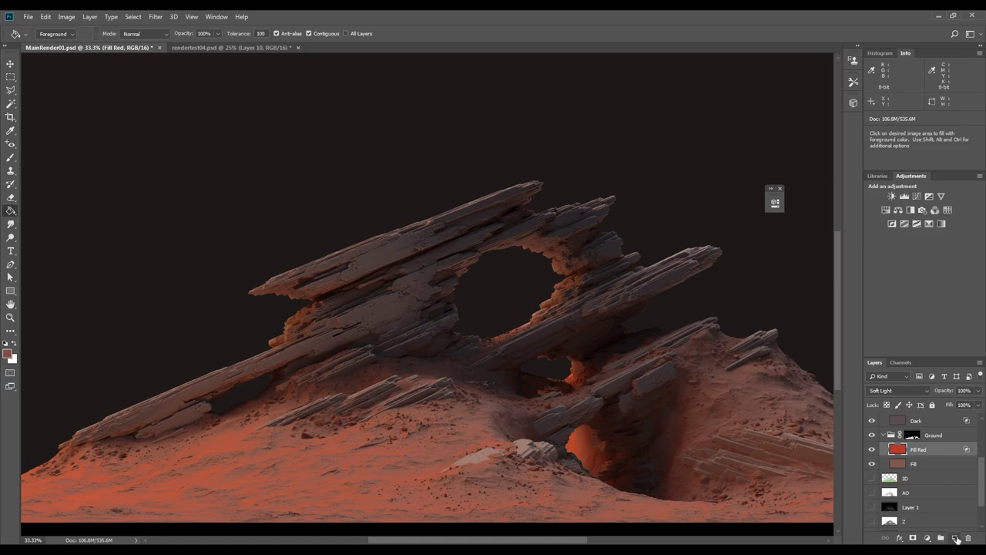
pyautogui.click(956, 538)
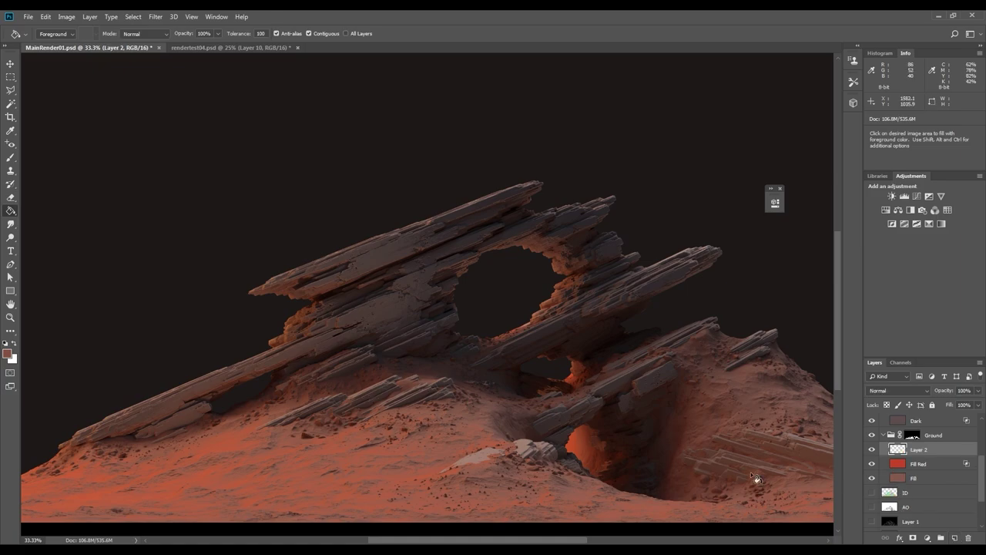
pyautogui.keyDown('alt'); pyautogui.click(503, 386); pyautogui.keyUp('alt')
pyautogui.click(711, 477)
# - Adjust the new ground fill's hue, saturation and lightness and set its blend mode to Multiply
pyautogui.hotkey('ctrl', 'u')
pyautogui.moveTo(741, 155); pyautogui.dragTo(787, 155)
pyautogui.moveTo(740, 181); pyautogui.dragTo(755, 208)
pyautogui.click(856, 103)
pyautogui.hotkey('shift', 'alt', 'm')
pyautogui.hotkey('ctrl', 'u')
pyautogui.moveTo(741, 181); pyautogui.dragTo(757, 155)
pyautogui.moveTo(755, 207); pyautogui.dragTo(763, 207)
pyautogui.click(856, 103)
# - Restrict the Multiply ground layer to darker underlying tones with a Blend If highlight split of 85/116
pyautogui.doubleClick(947, 450)
pyautogui.moveTo(853, 500); pyautogui.dragTo(766, 500)
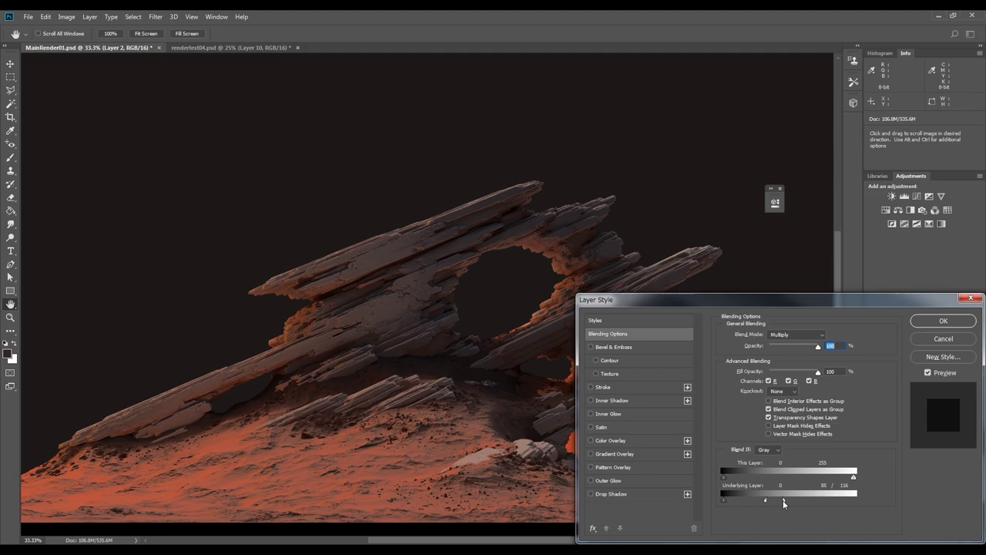
pyautogui.press('Return')
# - Shift the Multiply ground layer's fill to a saturated light blue with Hue/Saturation
pyautogui.hotkey('ctrl', 'u')
pyautogui.moveTo(740, 181); pyautogui.dragTo(764, 181)
pyautogui.moveTo(741, 207); pyautogui.dragTo(775, 181)
pyautogui.moveTo(746, 207); pyautogui.dragTo(751, 208)
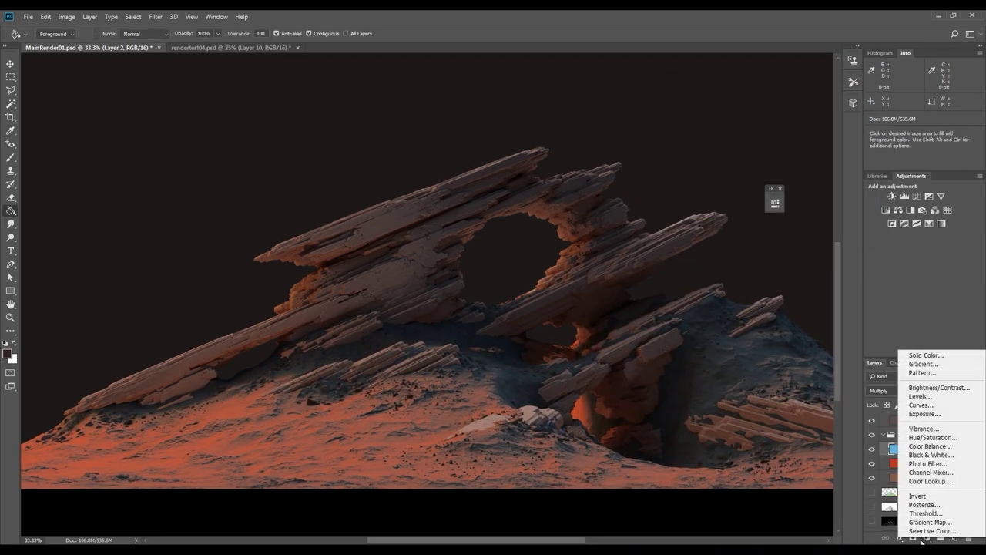
# - Rename the masked blue layer as Ground AO details and add an empty layer above it
pyautogui.press('Escape')
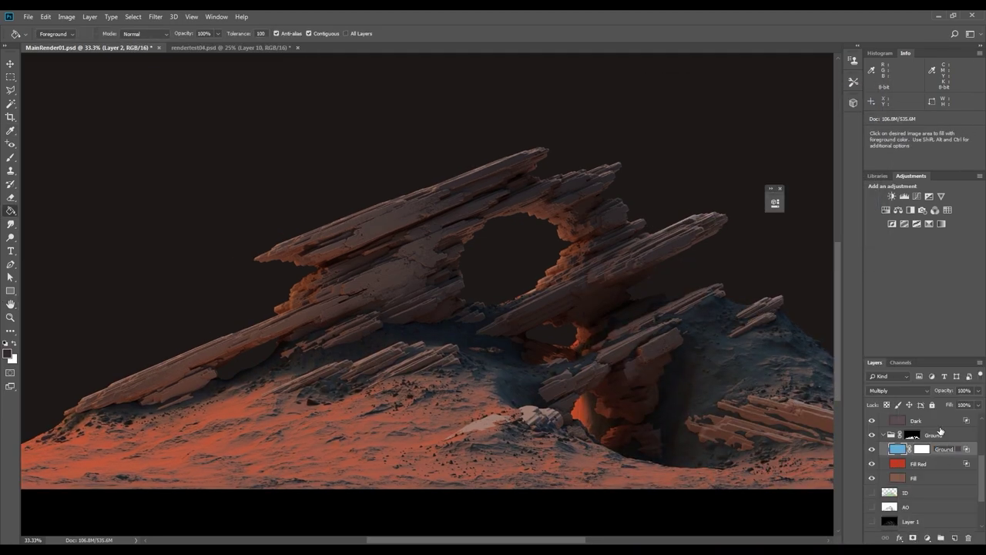
pyautogui.write('Ground AO details')
pyautogui.press('Return')
pyautogui.hotkey('ctrl', 'shift', 'alt', 'n')
# - Fill the Ground AO details layer mask with solid black
pyautogui.click(922, 463)
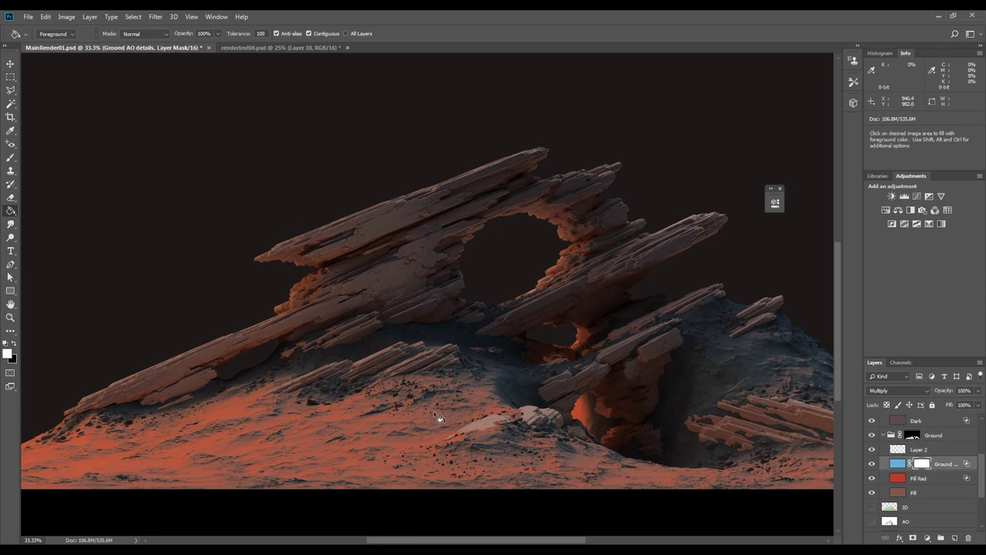
pyautogui.press('b')
pyautogui.click(48, 33)
pyautogui.click(218, 33)
pyautogui.press('x')
pyautogui.click(441, 401)
# - Paint white at 80% opacity on the Ground AO details mask to reveal blue shading across the foreground and hill slopes
pyautogui.press('b')
pyautogui.moveTo(216, 33); pyautogui.dragTo(247, 44)
pyautogui.press(']')
pyautogui.press(']')
pyautogui.press(']')
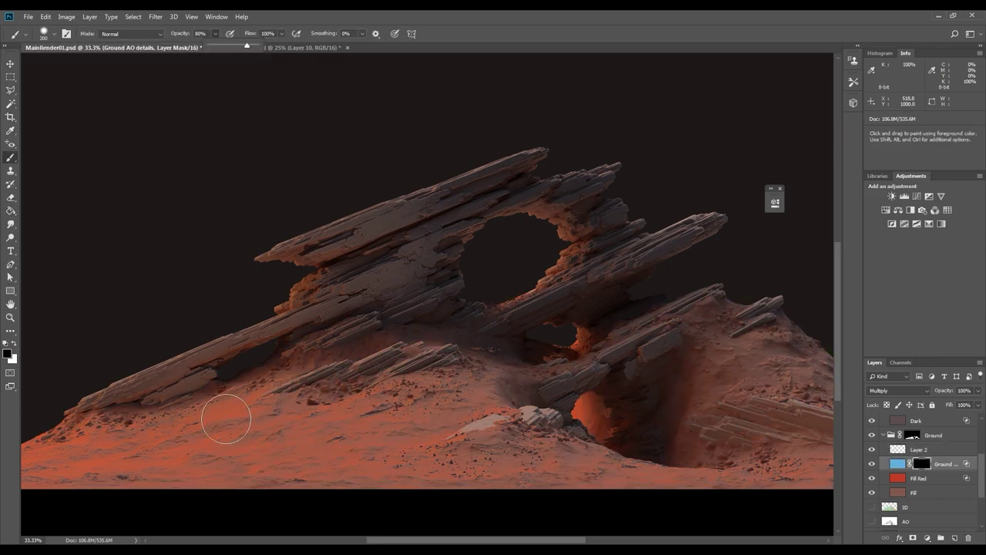
pyautogui.press('x')
pyautogui.hotkey('ctrl', '-')
pyautogui.moveTo(278, 501)
pyautogui.mouseDown()
pyautogui.moveTo(377, 490)
pyautogui.moveTo(435, 426)
pyautogui.mouseUp()
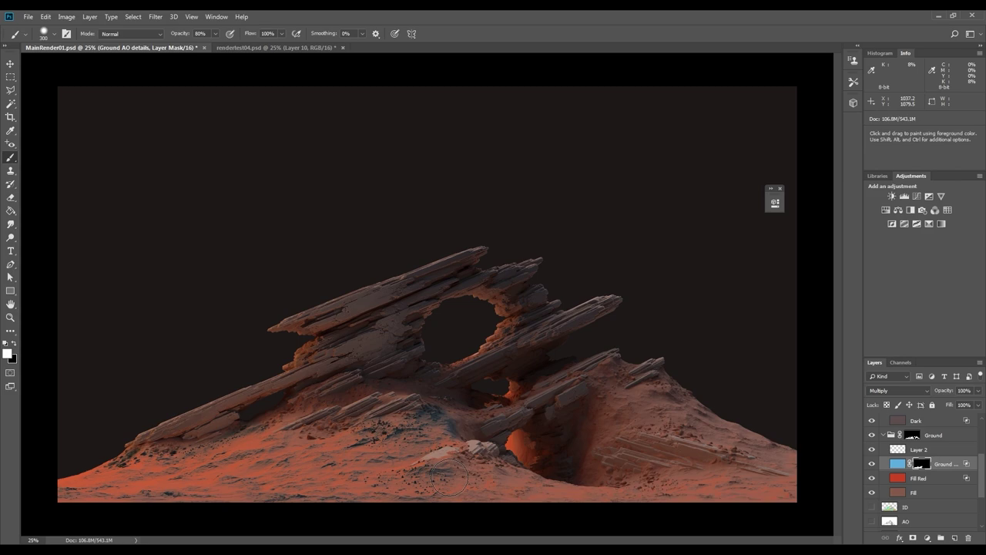
pyautogui.press('[')
pyautogui.moveTo(470, 481)
pyautogui.mouseDown()
pyautogui.moveTo(751, 477)
pyautogui.moveTo(620, 420)
pyautogui.mouseUp()
pyautogui.moveTo(693, 466)
pyautogui.mouseDown()
pyautogui.moveTo(385, 398)
pyautogui.moveTo(262, 416)
pyautogui.mouseUp()
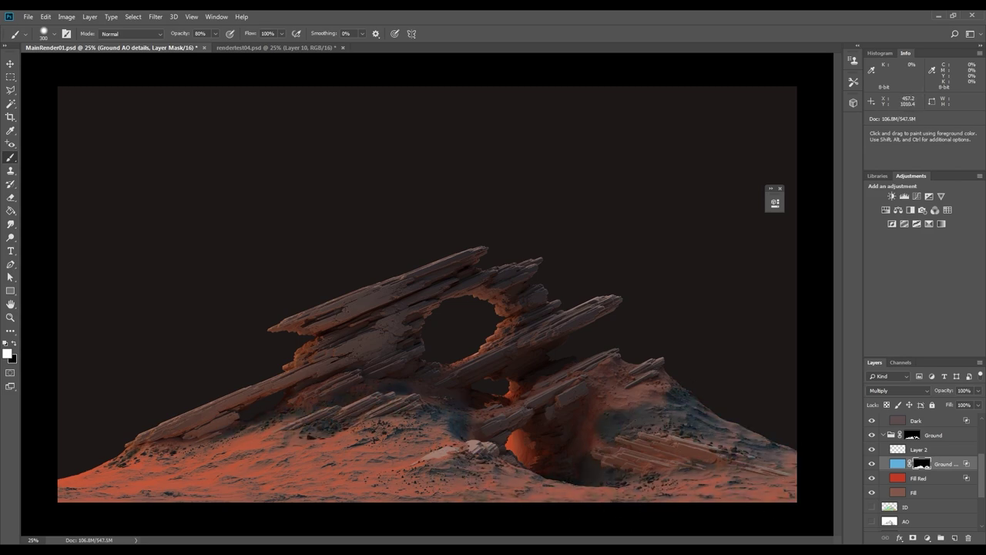
pyautogui.moveTo(600, 452); pyautogui.dragTo(659, 468)
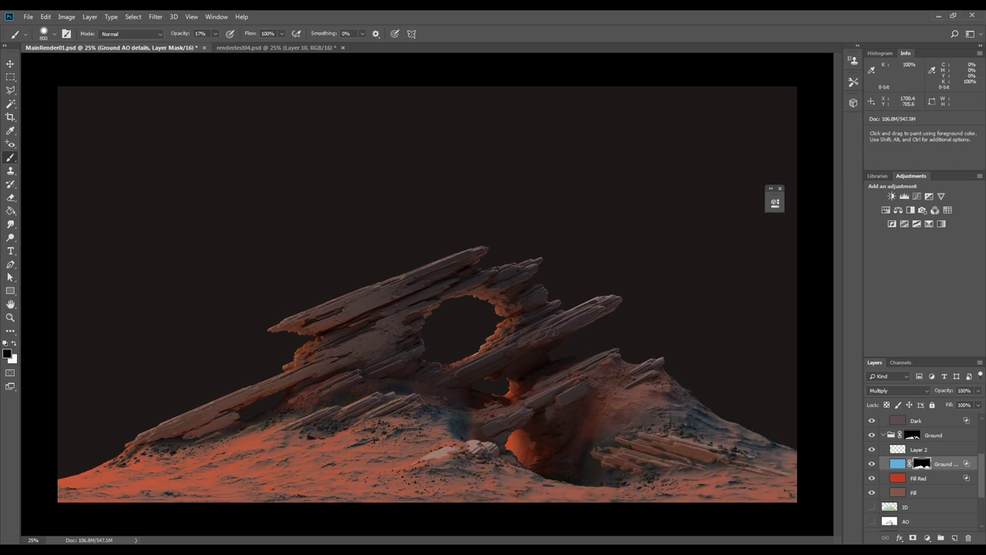
# - Soften the blue shading on the right slope and near the crevice with black at 17% opacity, and set the layer's opacity to 85%
pyautogui.moveTo(678, 401); pyautogui.dragTo(607, 455)
pyautogui.press('[')
pyautogui.moveTo(501, 397); pyautogui.dragTo(478, 416)
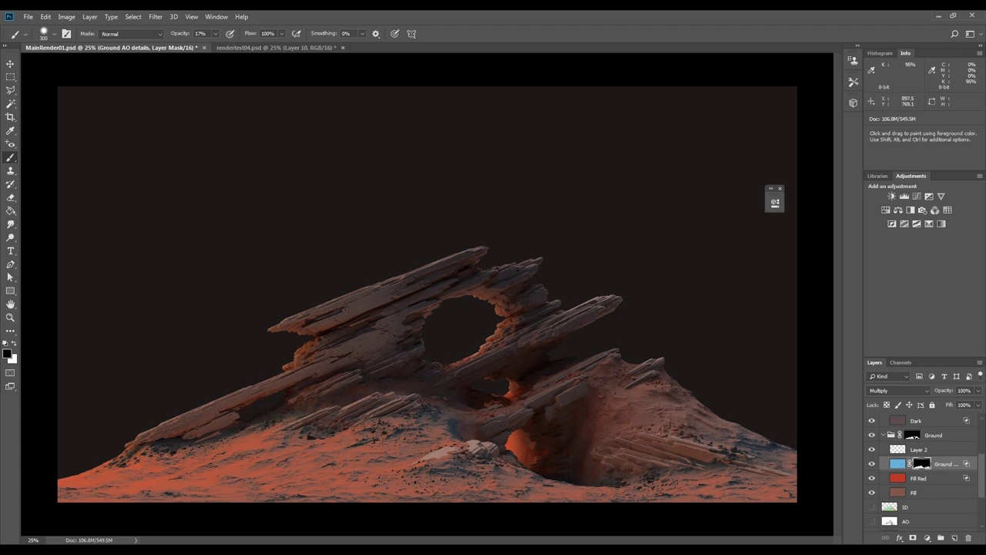
pyautogui.moveTo(969, 406); pyautogui.dragTo(973, 406)
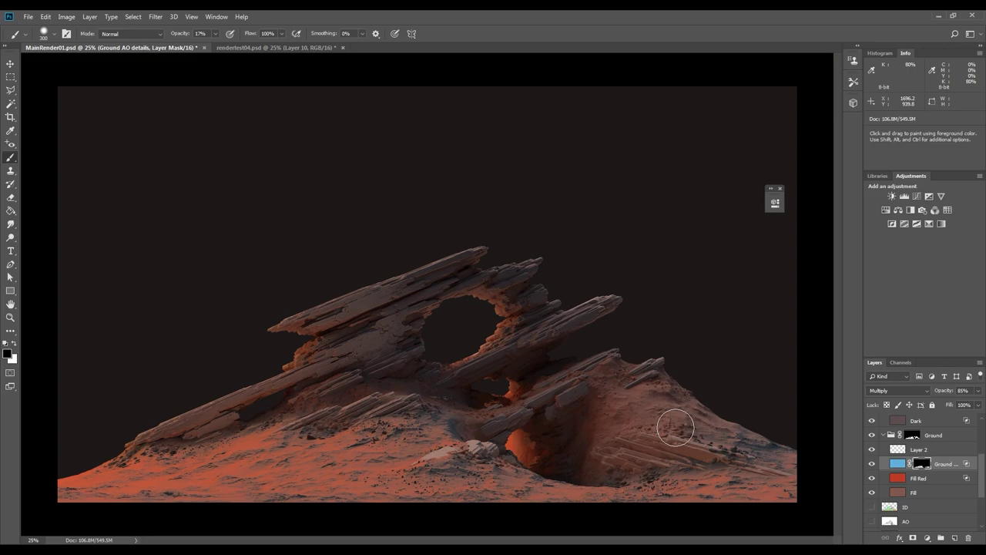
# - Rename the empty Ground layer as Curvature details and paste the curvature pass from Layer 1 into its mask
pyautogui.doubleClick(915, 450)
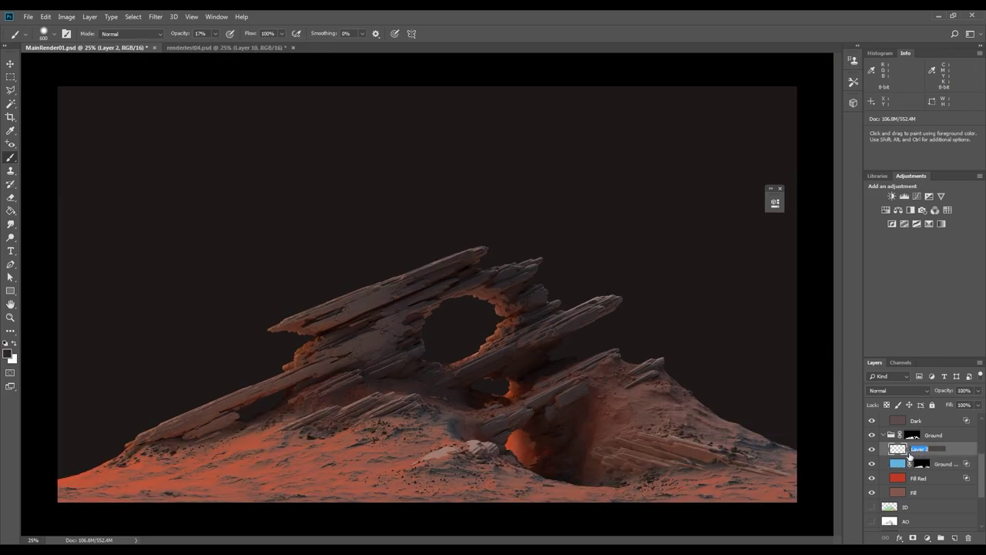
pyautogui.write('Curvature details')
pyautogui.press('Return')
pyautogui.scroll(-3, 909, 458)
pyautogui.keyDown('alt'); pyautogui.click(871, 469); pyautogui.keyUp('alt')
pyautogui.hotkey('ctrl', 'a')
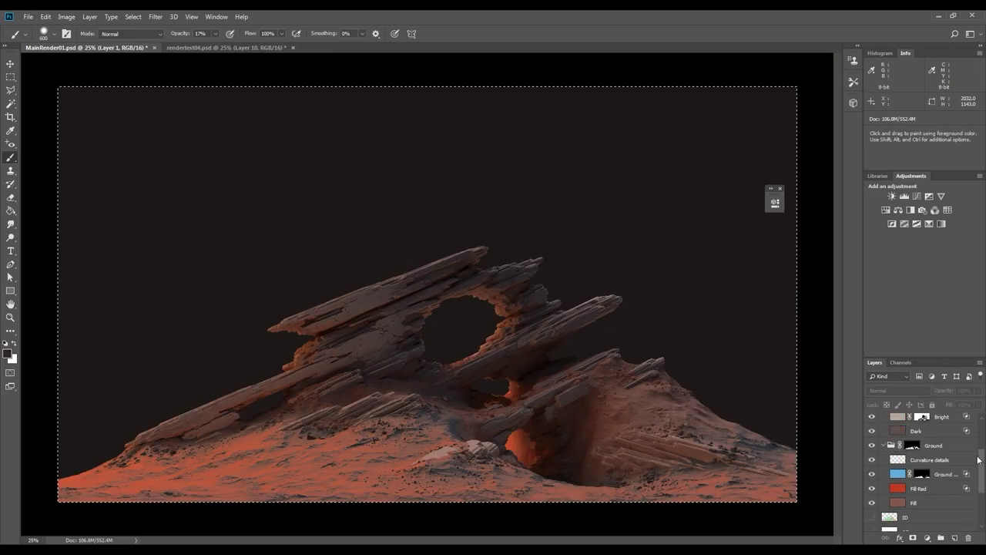
pyautogui.keyDown('alt'); pyautogui.click(922, 472); pyautogui.keyUp('alt')
pyautogui.hotkey('ctrl', 'v')
# - Recolour the Curvature details fill to a muted light blue-grey with Hue/Saturation
pyautogui.click(898, 473)
pyautogui.hotkey('ctrl', 'u')
pyautogui.moveTo(741, 205); pyautogui.dragTo(776, 207)
pyautogui.moveTo(741, 156); pyautogui.dragTo(748, 157)
pyautogui.click(843, 212)
pyautogui.moveTo(741, 208); pyautogui.dragTo(765, 208)
pyautogui.moveTo(715, 181); pyautogui.dragTo(746, 181)
pyautogui.moveTo(692, 156); pyautogui.dragTo(750, 160)
pyautogui.click(856, 104)
# - Adjust the Curvature details mask with Levels to refine the ground's edge highlights
pyautogui.hotkey('ctrl', '+')
pyautogui.moveTo(462, 447); pyautogui.dragTo(677, 223)
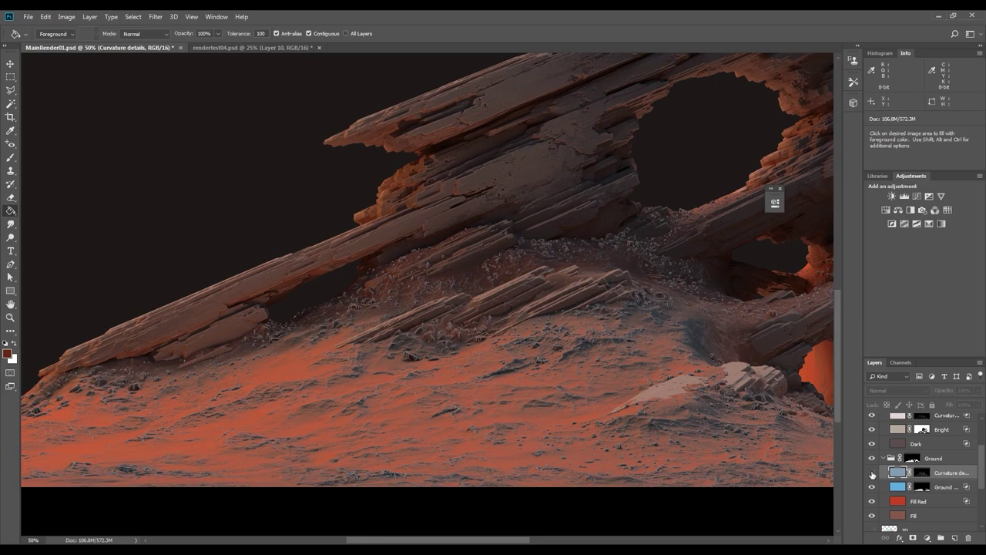
pyautogui.click(921, 472)
pyautogui.hotkey('ctrl', 'l')
pyautogui.moveTo(857, 416); pyautogui.dragTo(832, 416)
pyautogui.moveTo(779, 416); pyautogui.dragTo(830, 416)
pyautogui.moveTo(743, 416); pyautogui.dragTo(733, 416)
pyautogui.click(896, 319)
# - Set the Curvature details layer's Blend If shadow split to 42/52, lower its highlight limit, and compare the layer on and off
pyautogui.doubleClick(898, 472)
pyautogui.moveTo(723, 500); pyautogui.dragTo(744, 500)
pyautogui.moveTo(745, 500); pyautogui.dragTo(754, 502)
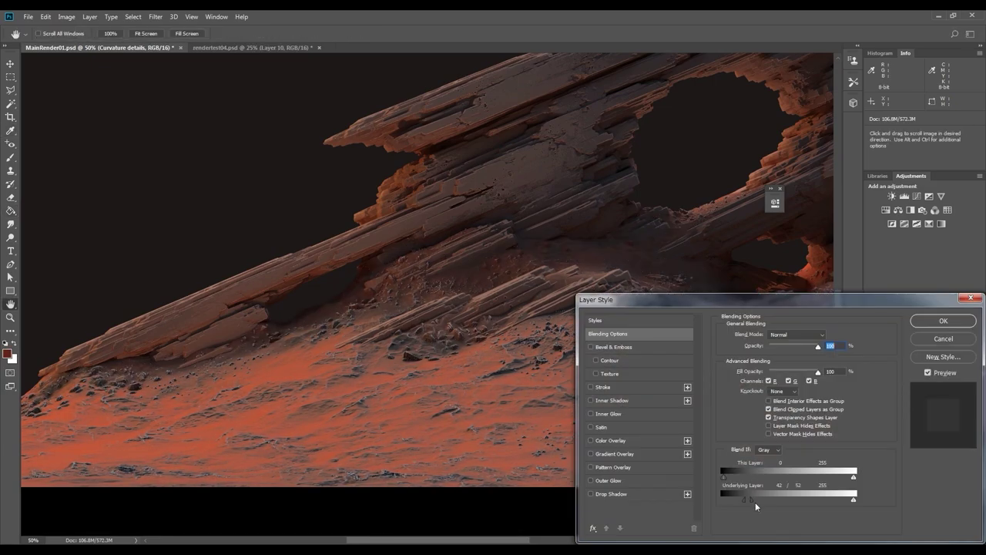
pyautogui.moveTo(853, 499); pyautogui.dragTo(805, 498)
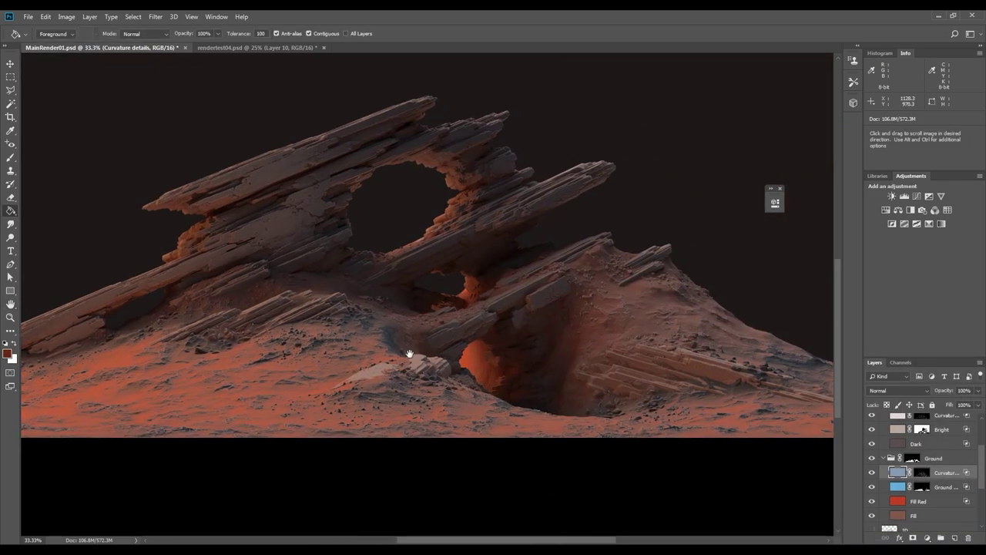
pyautogui.click(872, 473)
pyautogui.click(872, 473)
# - Shift the Curvature details fill to a light warm beige with Hue/Saturation
pyautogui.hotkey('ctrl', 'u')
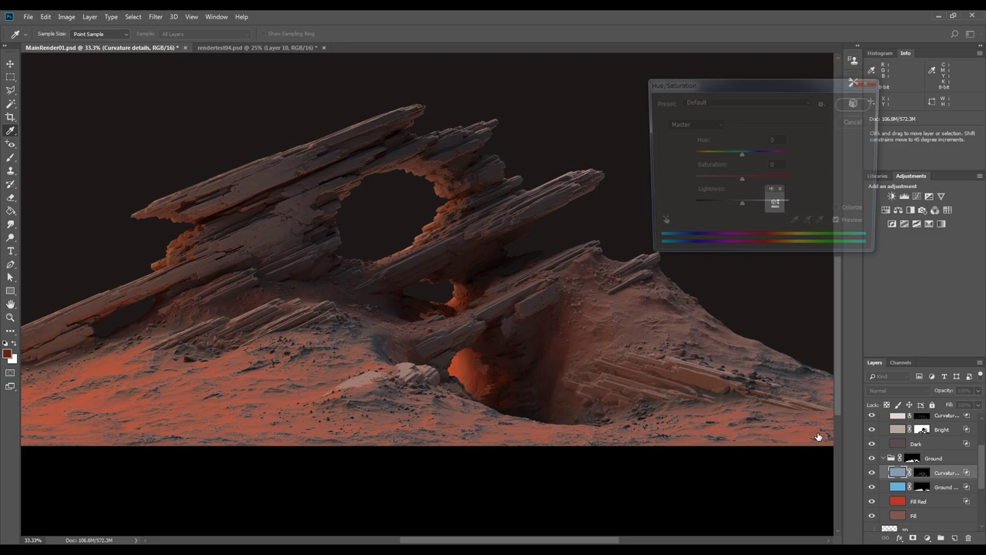
pyautogui.moveTo(742, 155); pyautogui.dragTo(804, 172)
pyautogui.moveTo(739, 210); pyautogui.dragTo(758, 213)
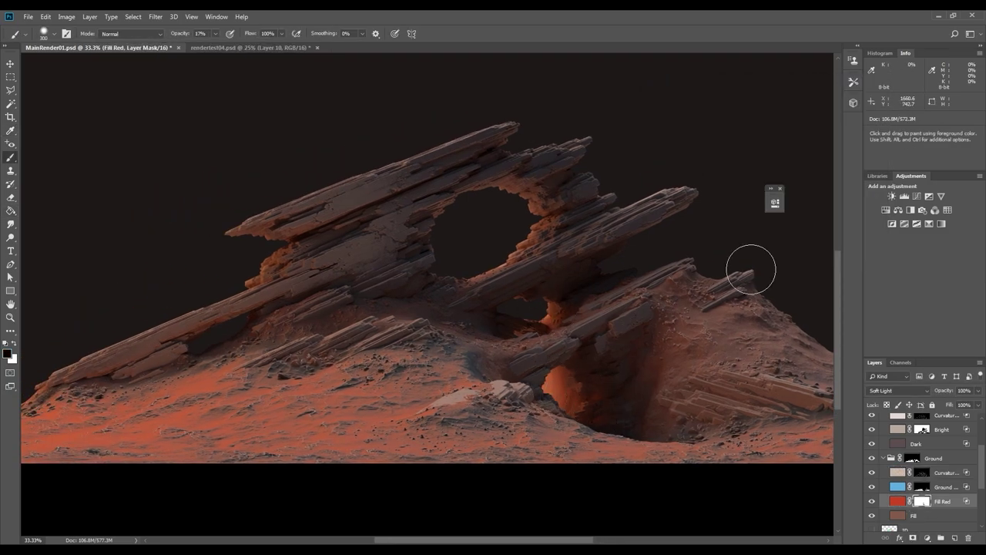
# - Duplicate the Fill Red layer and set the copy's Blend If underlying shadow split to 75/105
pyautogui.hotkey('ctrl', '-')
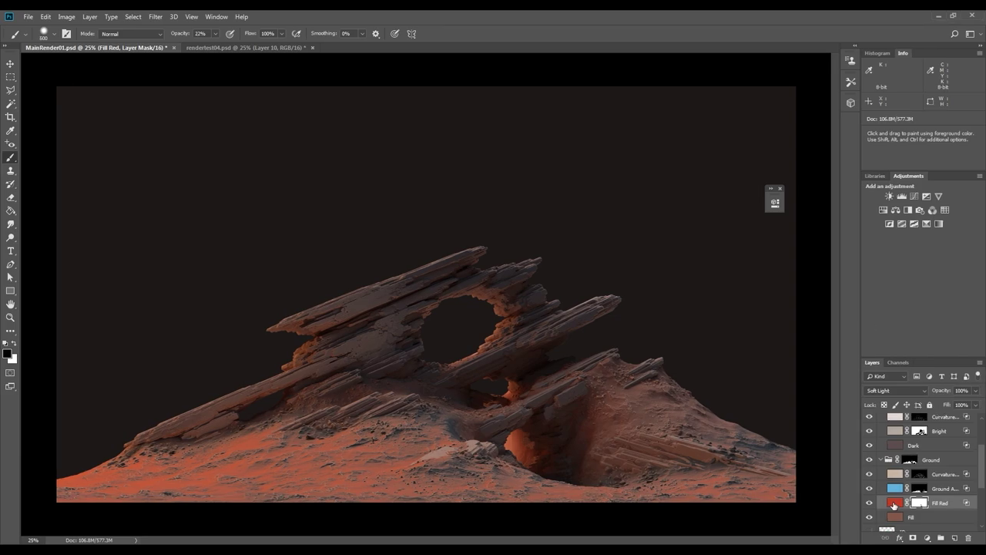
pyautogui.click(894, 504)
pyautogui.hotkey('ctrl', 'j')
pyautogui.doubleClick(918, 505)
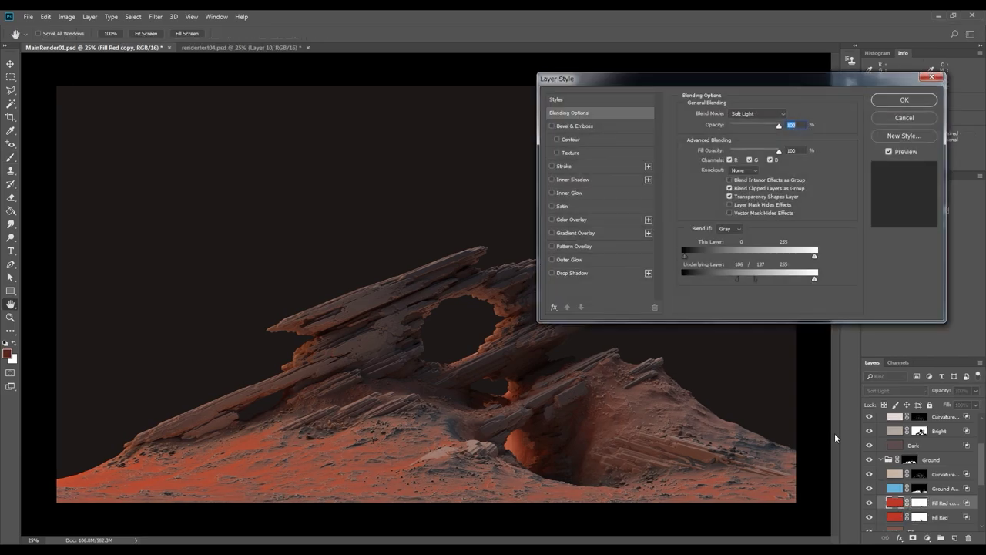
pyautogui.moveTo(708, 284)
pyautogui.mouseDown()
pyautogui.moveTo(728, 287)
pyautogui.moveTo(717, 279)
pyautogui.mouseUp()
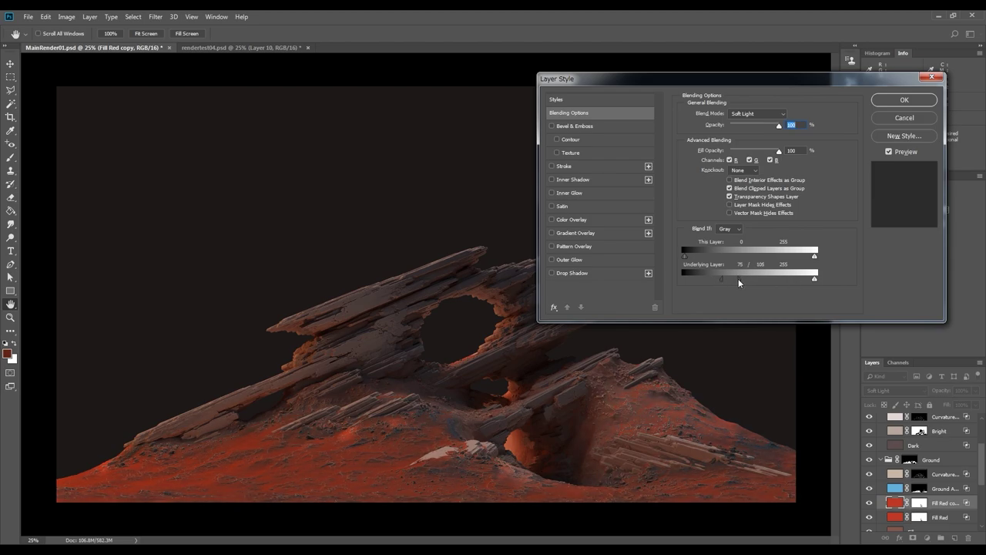
pyautogui.click(915, 103)
# - Paint black on the Fill Red copy mask to remove the extra red from the foreground ground
pyautogui.click(918, 501)
pyautogui.moveTo(86, 479)
pyautogui.mouseDown()
pyautogui.moveTo(106, 457)
pyautogui.moveTo(171, 488)
pyautogui.moveTo(407, 393)
pyautogui.moveTo(538, 498)
pyautogui.moveTo(708, 502)
pyautogui.mouseUp()
pyautogui.press('8')
pyautogui.press('4')
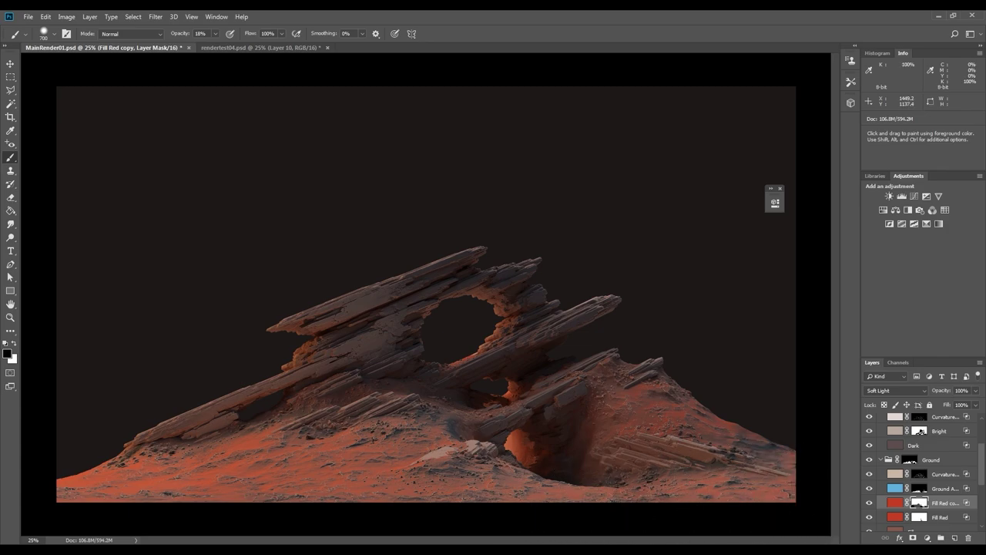
# - Lighten the Fill Red copy's colour and set its Blend If underlying shadow split to 83/96
pyautogui.click(896, 503)
pyautogui.hotkey('ctrl', 'u')
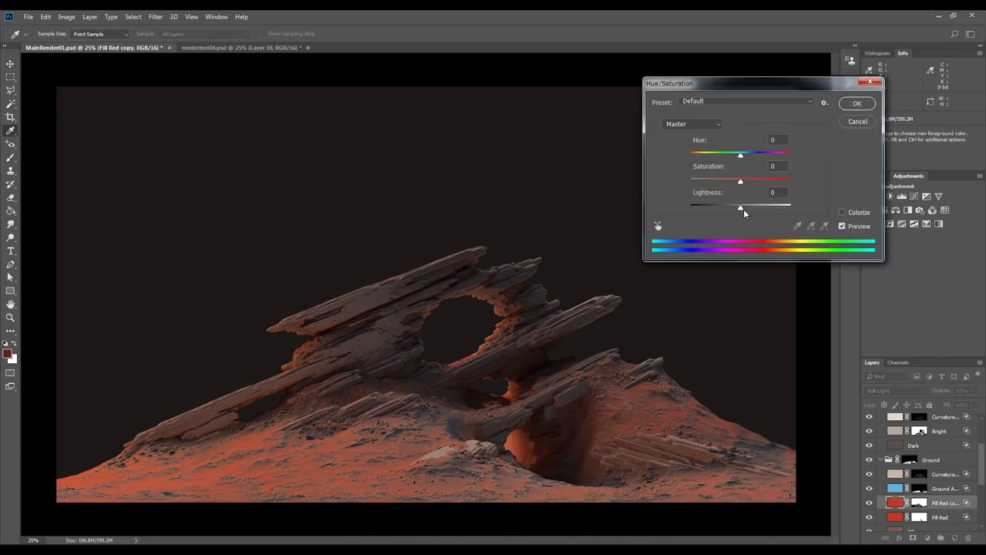
pyautogui.click(857, 104)
pyautogui.doubleClick(897, 504)
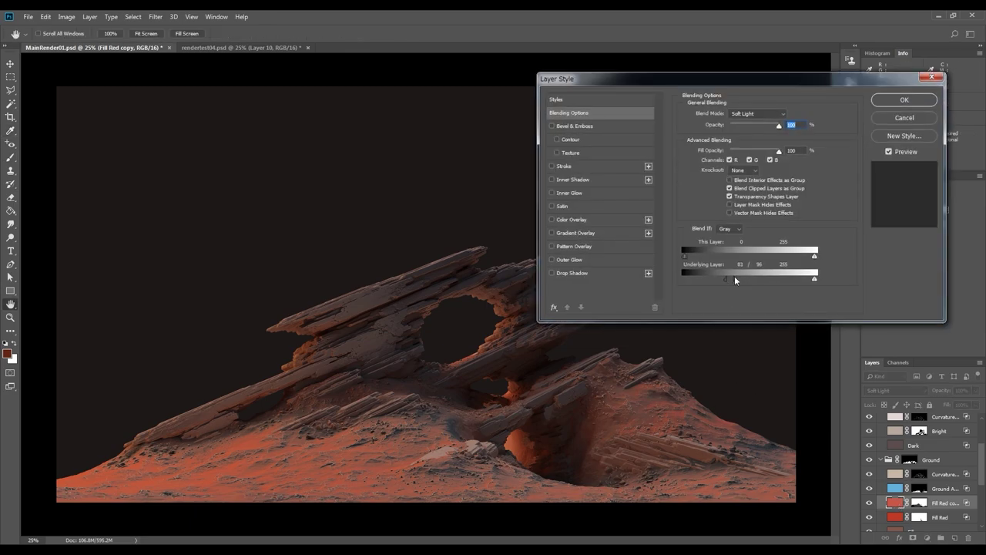
pyautogui.press('Return')
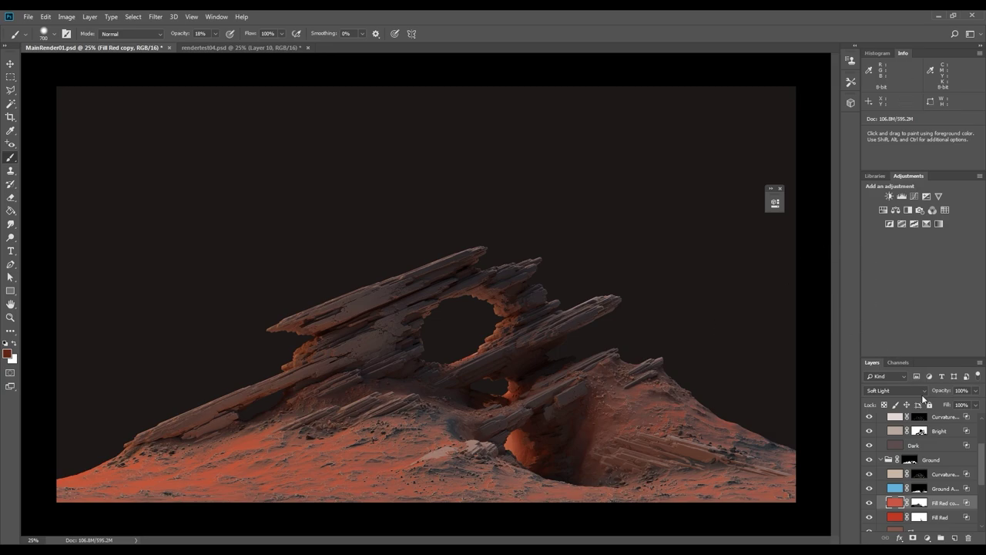
# - Duplicate the Dark layer in the Rocks group and narrow the copy's Blend If underlying range to a band of dark tones
pyautogui.scroll(2, 925, 470)
pyautogui.click(920, 484)
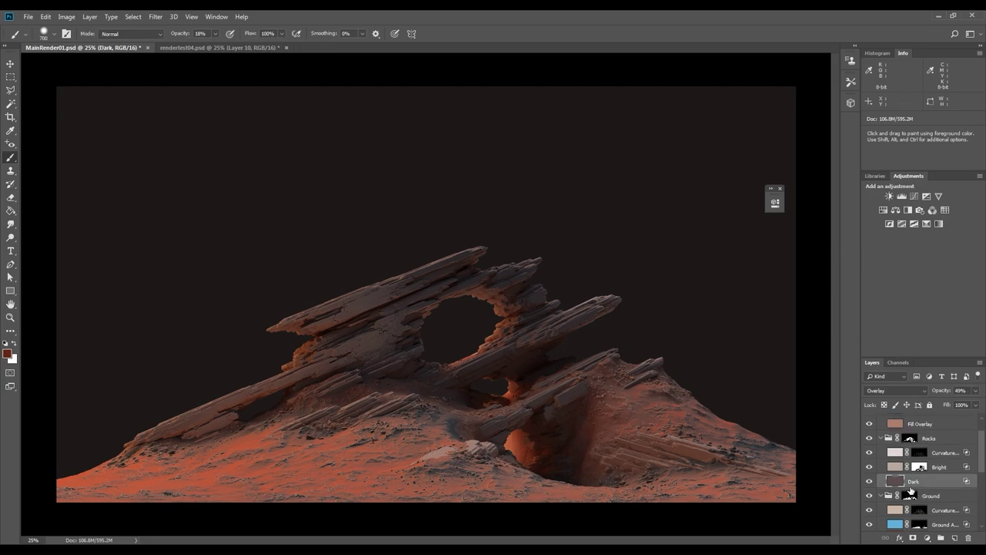
pyautogui.hotkey('ctrl', 'j')
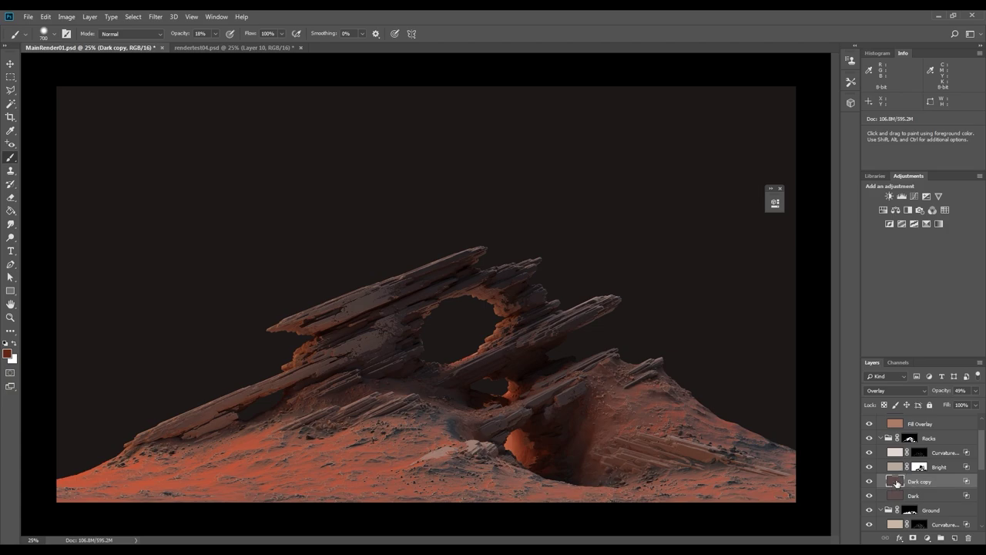
pyautogui.doubleClick(896, 483)
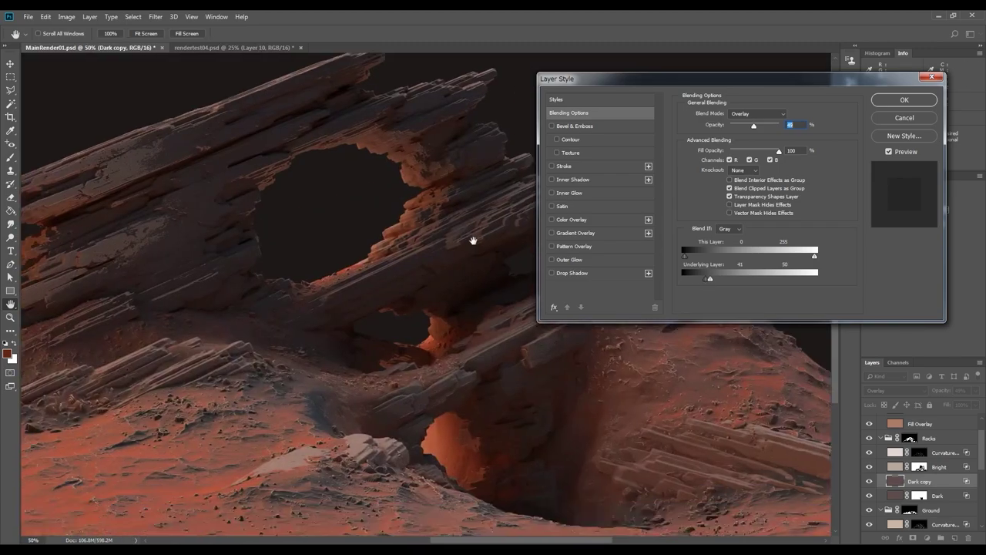
pyautogui.moveTo(473, 240); pyautogui.dragTo(450, 252)
pyautogui.moveTo(710, 280); pyautogui.dragTo(708, 283)
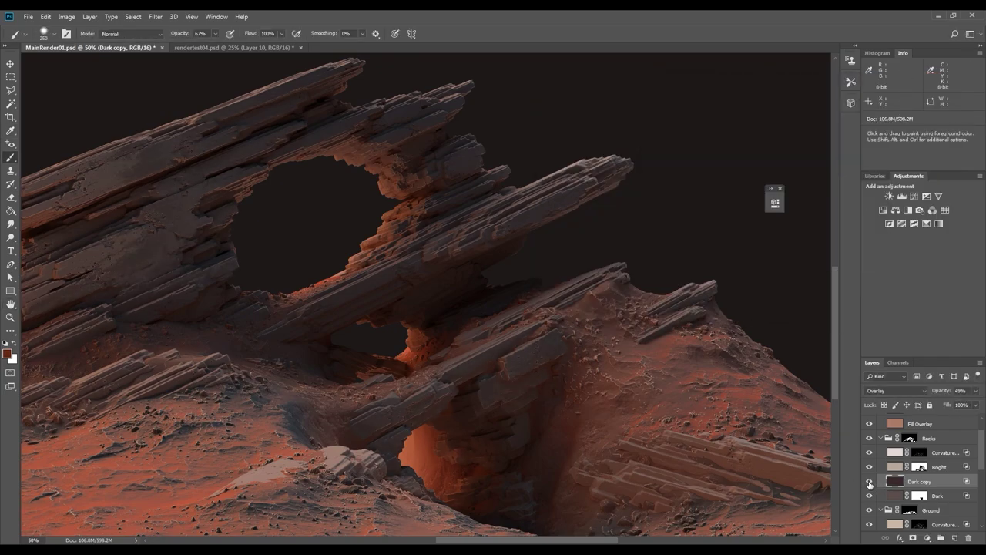
pyautogui.press('Down')
pyautogui.press('Down')
pyautogui.press('Down')
pyautogui.press('Down')
pyautogui.press('Down')
# - Add a solid black mask to the Dark copy layer and ready a smaller white brush for painting it in
pyautogui.click(912, 537)
pyautogui.press('g')
pyautogui.click(425, 416)
pyautogui.press('b')
pyautogui.press('[')
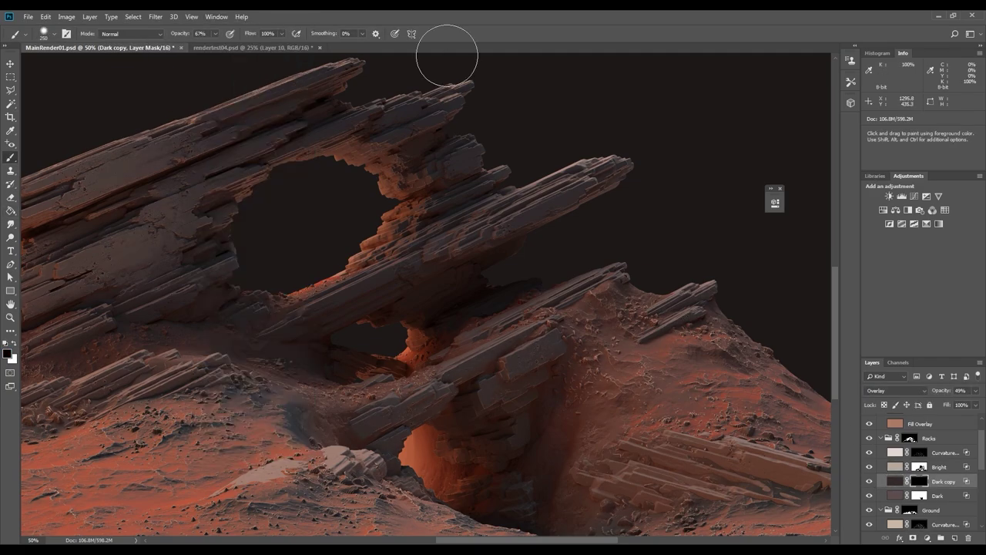
pyautogui.press('x')
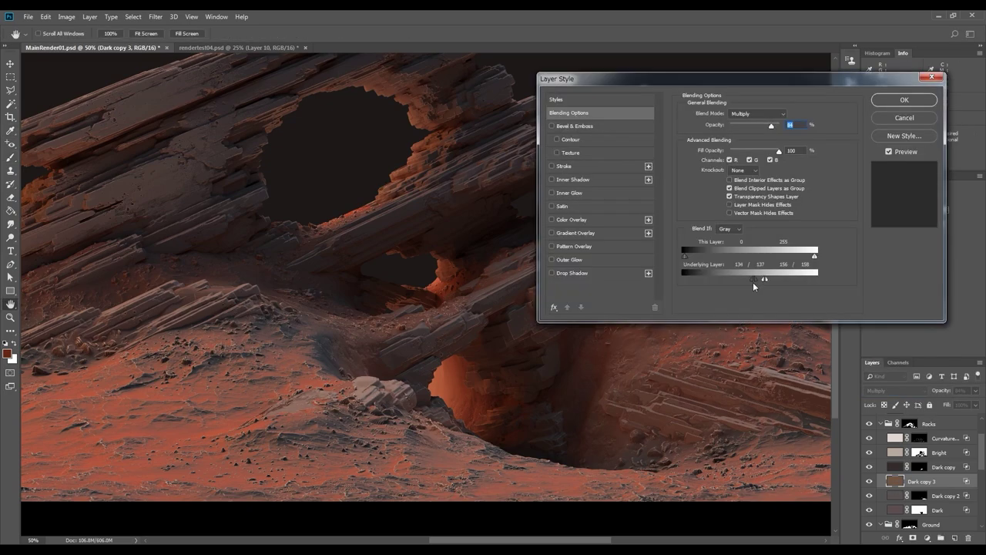
# - Fine-tune the Dark copy 3 layer's Blend If underlying shadow split to about 134/137
pyautogui.moveTo(760, 282)
pyautogui.mouseDown()
pyautogui.moveTo(818, 280)
pyautogui.moveTo(755, 283)
pyautogui.mouseUp()
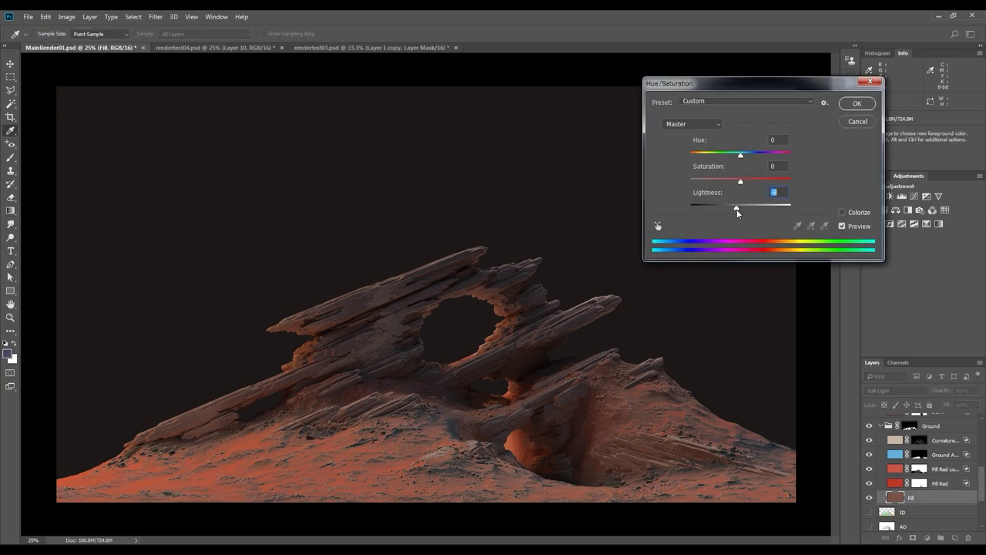
# - Darken the Ground group's Fill layer, lighten Fill Red copy and set Fill Red's Blend If underlying shadow split to about 101/123
pyautogui.moveTo(737, 209); pyautogui.dragTo(729, 212)
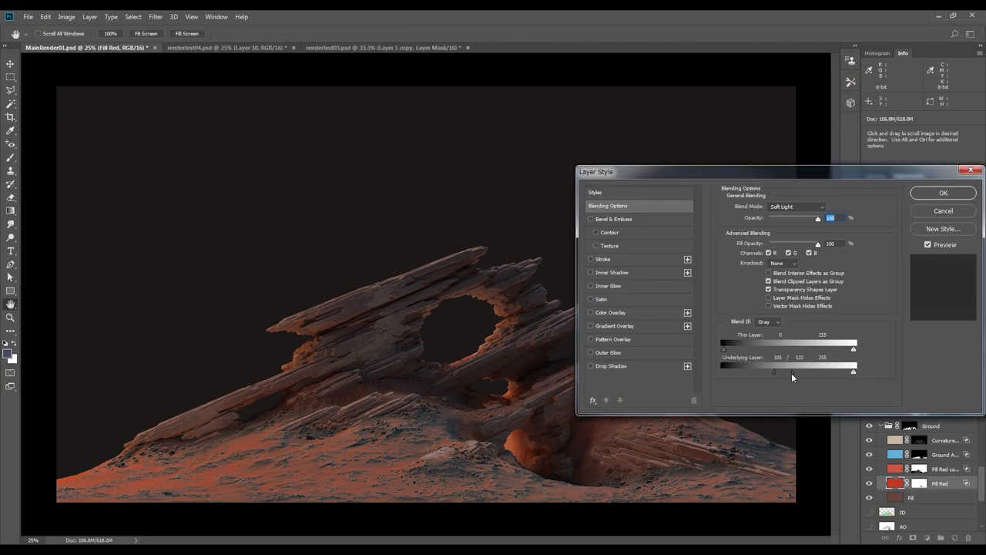
pyautogui.moveTo(791, 373)
pyautogui.mouseDown()
pyautogui.moveTo(771, 372)
pyautogui.moveTo(791, 372)
pyautogui.mouseUp()
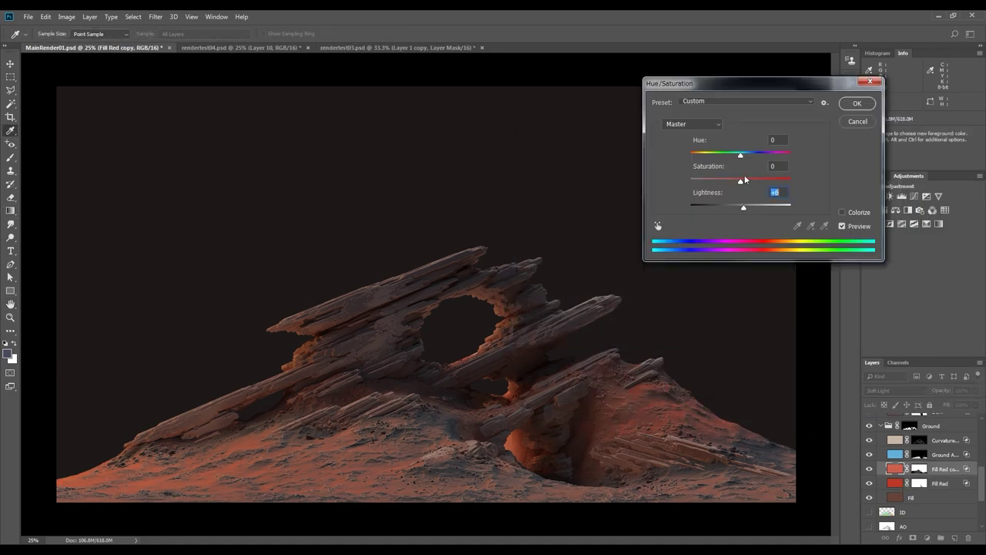
pyautogui.moveTo(742, 208); pyautogui.dragTo(748, 210)
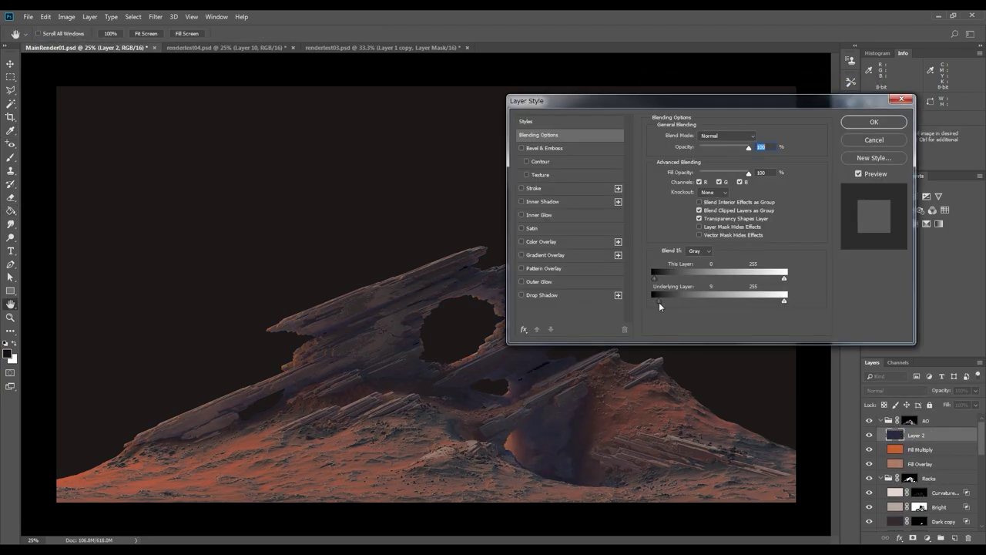
# - Raise the Blend If underlying shadow cutoff of Layer 2 in the AO group and shift its fill colour to purple
pyautogui.moveTo(656, 301); pyautogui.dragTo(674, 303)
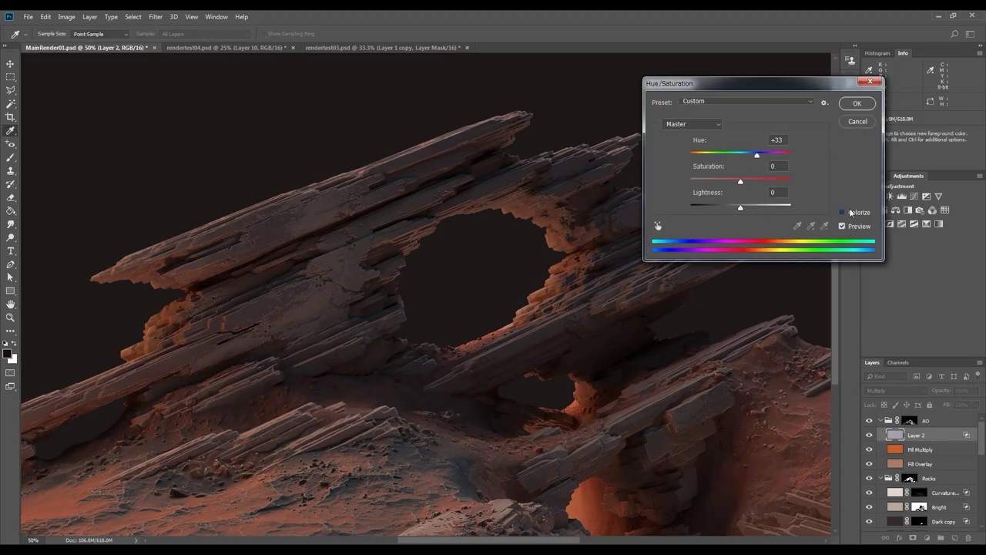
pyautogui.moveTo(759, 153); pyautogui.dragTo(751, 155)
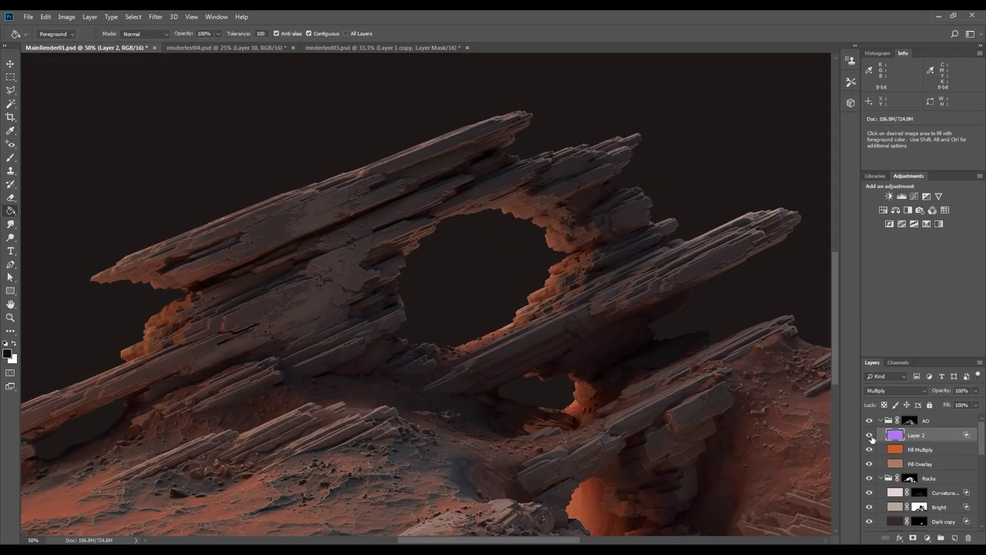
pyautogui.hotkey('ctrl', '-')
pyautogui.hotkey('ctrl', '-')
pyautogui.scroll(3, 678, 408)
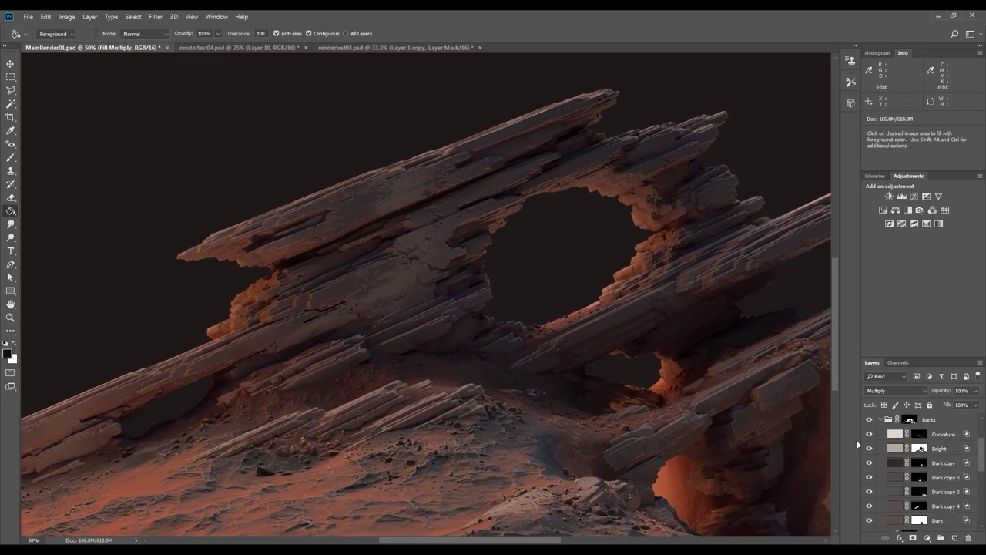
# - Compare the Rocks group with and without the Bright layer, select that layer's mask and ready a 150 px soft round brush
pyautogui.click(943, 434)
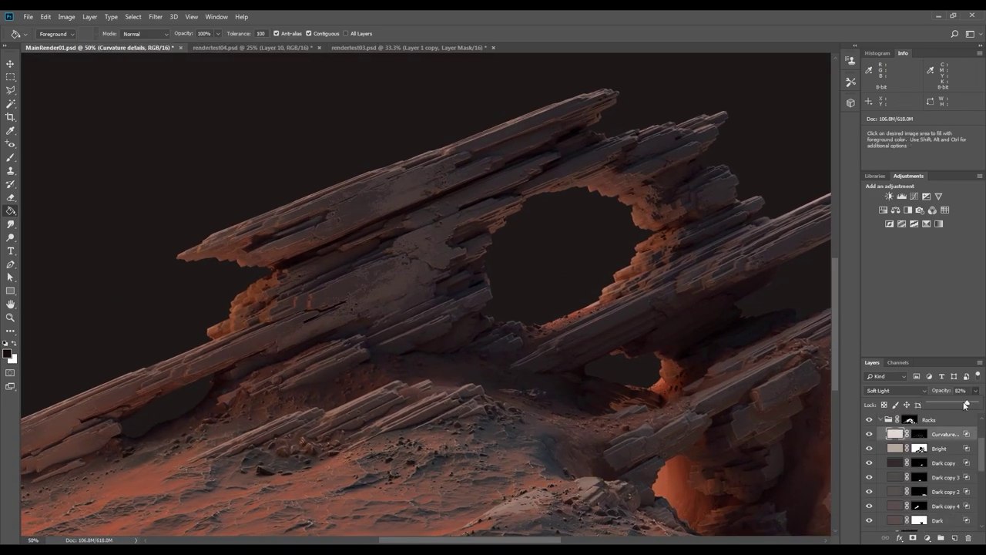
pyautogui.click(869, 449)
pyautogui.click(869, 449)
pyautogui.click(919, 448)
pyautogui.press('b')
pyautogui.click(54, 33)
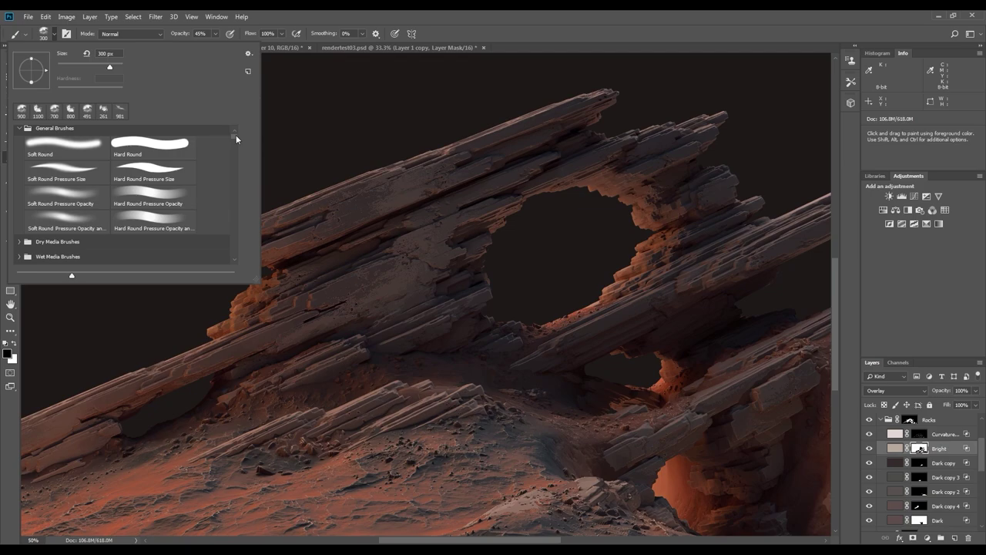
pyautogui.press('Return')
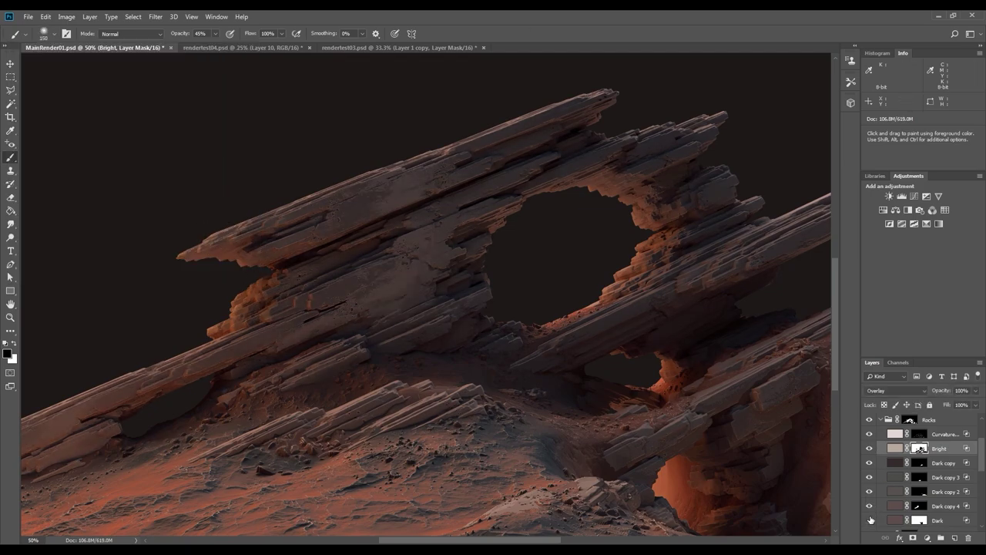
# - Adjust the Dark copy 4 layer's Blend If underlying range to about 48/51 and 62/68
pyautogui.scroll(-1, 881, 443)
pyautogui.doubleClick(895, 465)
pyautogui.moveTo(678, 300); pyautogui.dragTo(679, 302)
pyautogui.hotkey('ctrl', '-')
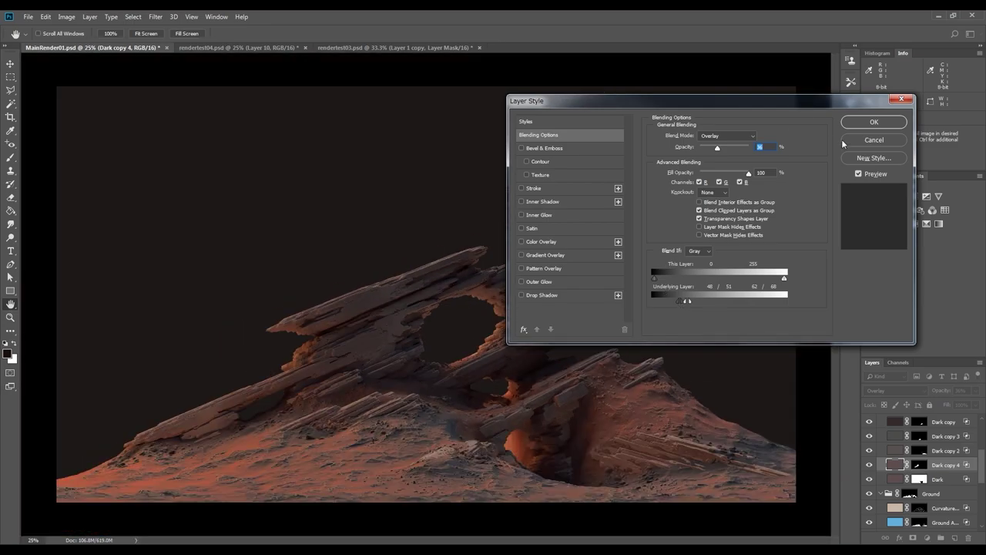
pyautogui.click(874, 122)
# - Raise Dark copy 4's opacity to 45% and refine its Blend If underlying range to about 50/52 and 65/70
pyautogui.moveTo(942, 390); pyautogui.dragTo(954, 399)
pyautogui.hotkey('ctrl', '+')
pyautogui.hotkey('ctrl', '+')
pyautogui.hotkey('ctrl', '+')
pyautogui.hotkey('ctrl', '-')
pyautogui.hotkey('ctrl', '-')
pyautogui.doubleClick(894, 464)
pyautogui.moveTo(678, 301); pyautogui.dragTo(680, 302)
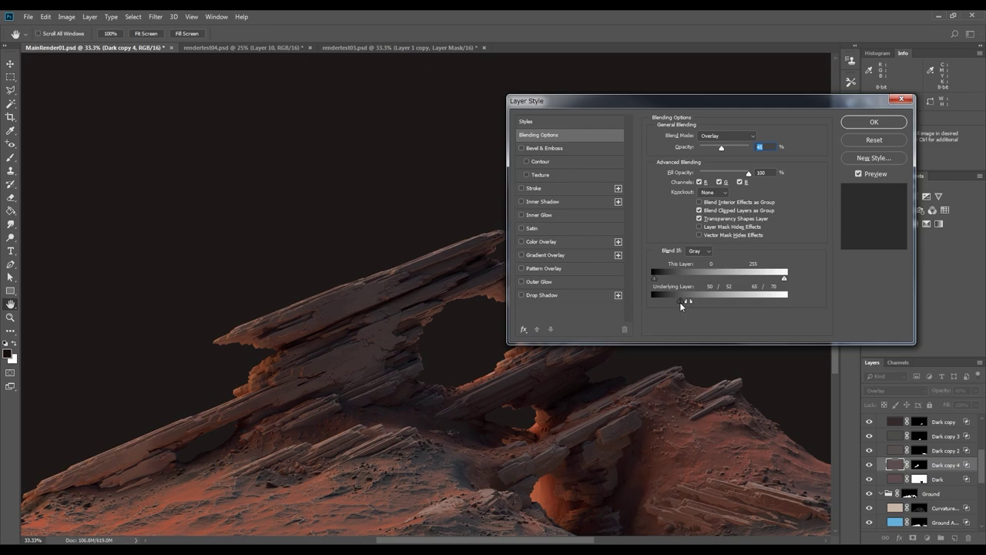
pyautogui.hotkey('ctrl', '-')
pyautogui.press('Return')
# - Darken the Bright fill layer in the Rocks group by lowering its Hue/Saturation lightness slightly
pyautogui.press('b')
pyautogui.scroll(2, 869, 466)
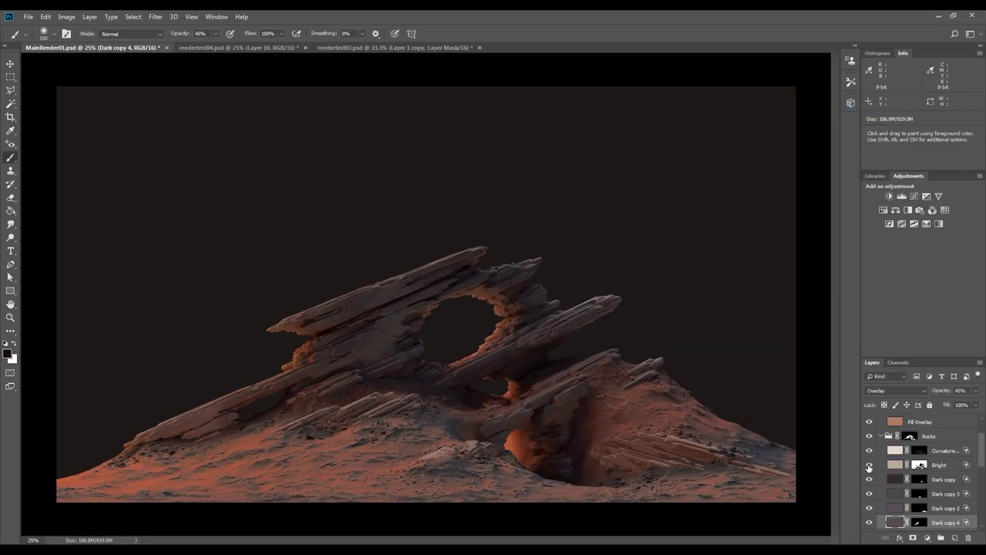
pyautogui.click(894, 464)
pyautogui.hotkey('ctrl', 'u')
pyautogui.moveTo(740, 207); pyautogui.dragTo(733, 214)
pyautogui.click(856, 105)
# - Add a layer named Fog just above the Background and choose an 1100 px cloud-textured brush
pyautogui.moveTo(982, 443); pyautogui.dragTo(981, 496)
pyautogui.click(924, 524)
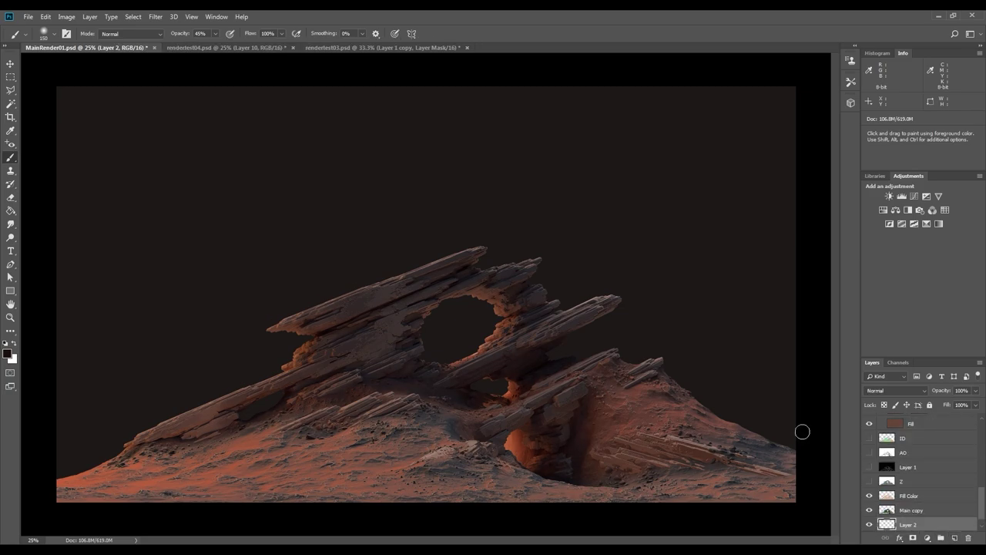
pyautogui.press('Return')
pyautogui.click(54, 33)
pyautogui.doubleClick(49, 114)
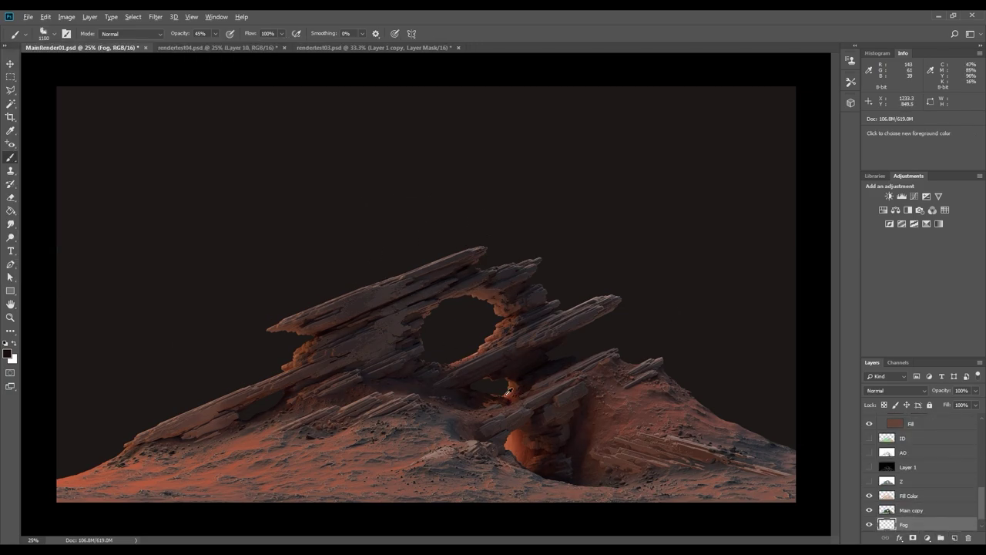
# - Pick a dusty reddish-pink foreground colour and paint broad fog clouds behind the rock arch on the Fog layer
pyautogui.click(7, 354)
pyautogui.click(647, 324)
pyautogui.press('Return')
pyautogui.moveTo(616, 339); pyautogui.dragTo(693, 385)
pyautogui.moveTo(493, 374)
pyautogui.mouseDown()
pyautogui.moveTo(433, 375)
pyautogui.moveTo(238, 213)
pyautogui.moveTo(254, 234)
pyautogui.moveTo(85, 424)
pyautogui.mouseUp()
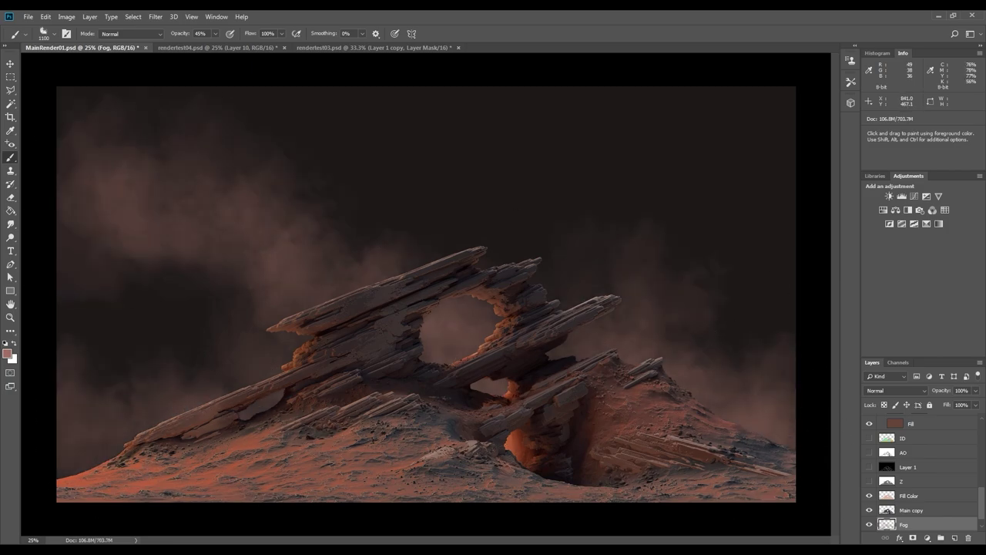
# - Thin and shape the fog in the sky above the arch with large cloud-textured eraser strokes
pyautogui.press('e')
pyautogui.press(']')
pyautogui.press(']')
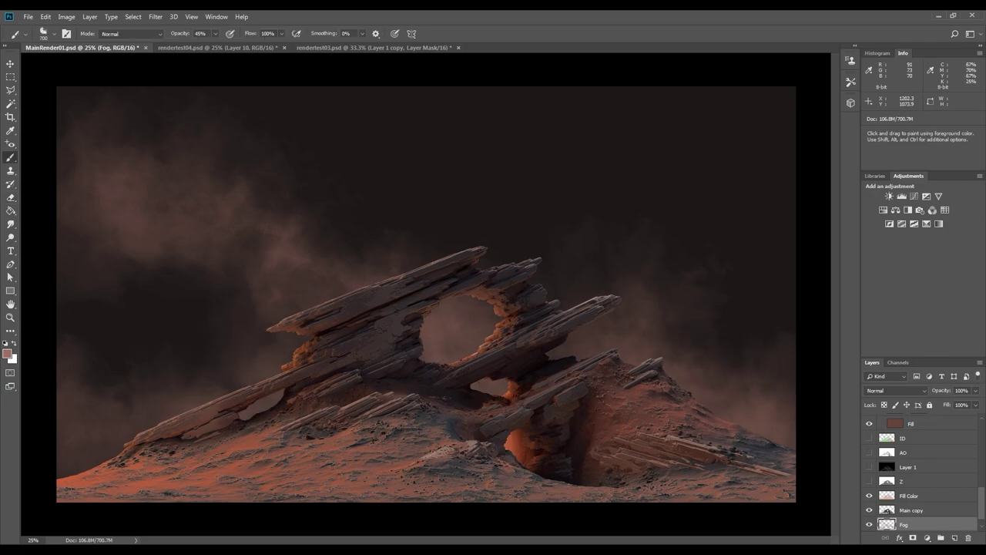
pyautogui.press(']')
pyautogui.moveTo(474, 182); pyautogui.dragTo(601, 247)
pyautogui.press('[')
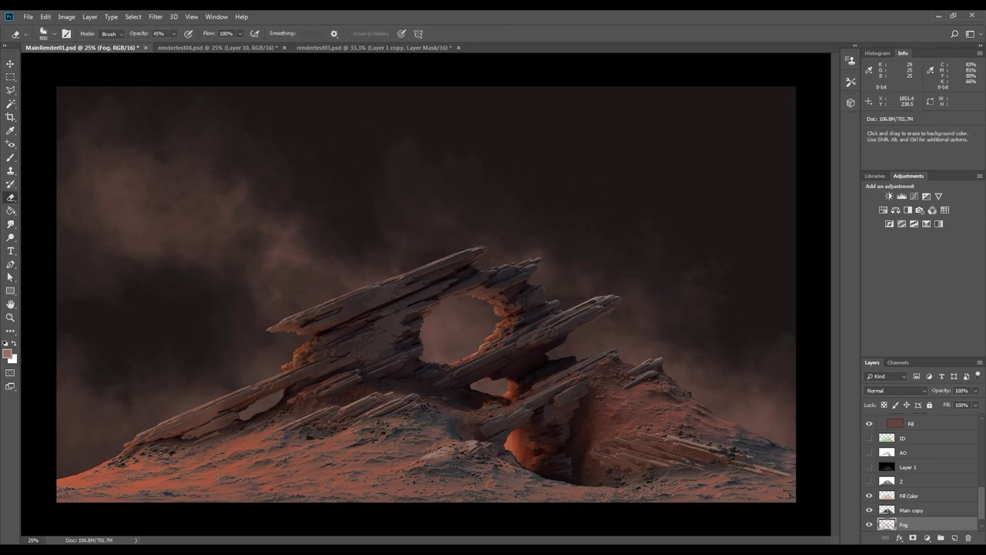
# - Alternate cloud-textured painting and erasing to build up wisps beside the arch and break up the fog across the sky
pyautogui.press('b')
pyautogui.click(724, 333)
pyautogui.press('e')
pyautogui.press('b')
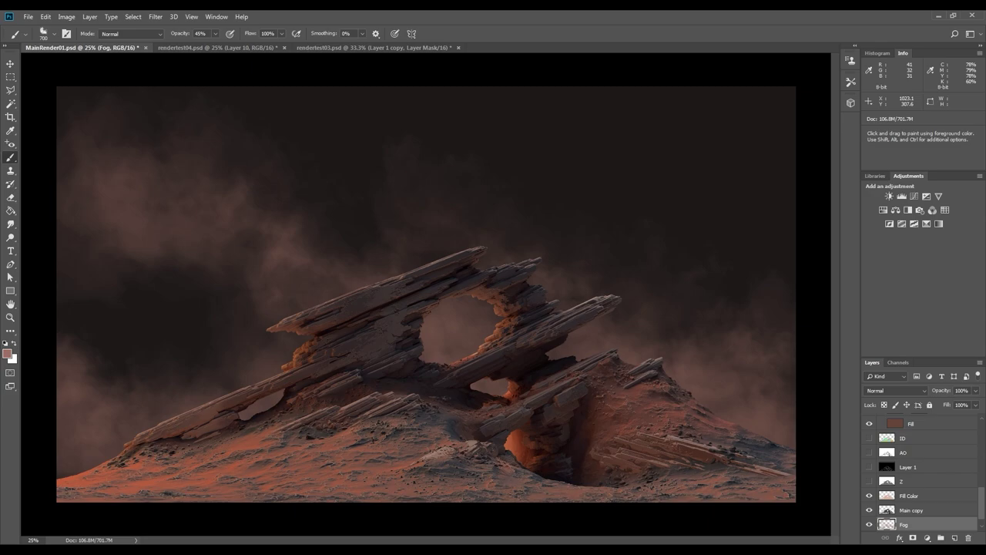
pyautogui.press('e')
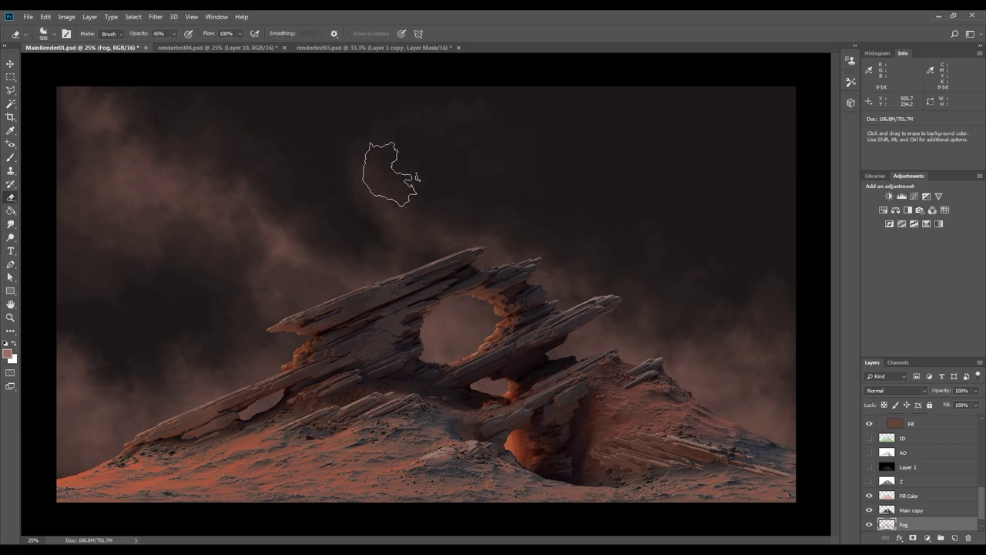
pyautogui.press('[')
pyautogui.press('[')
pyautogui.press('[')
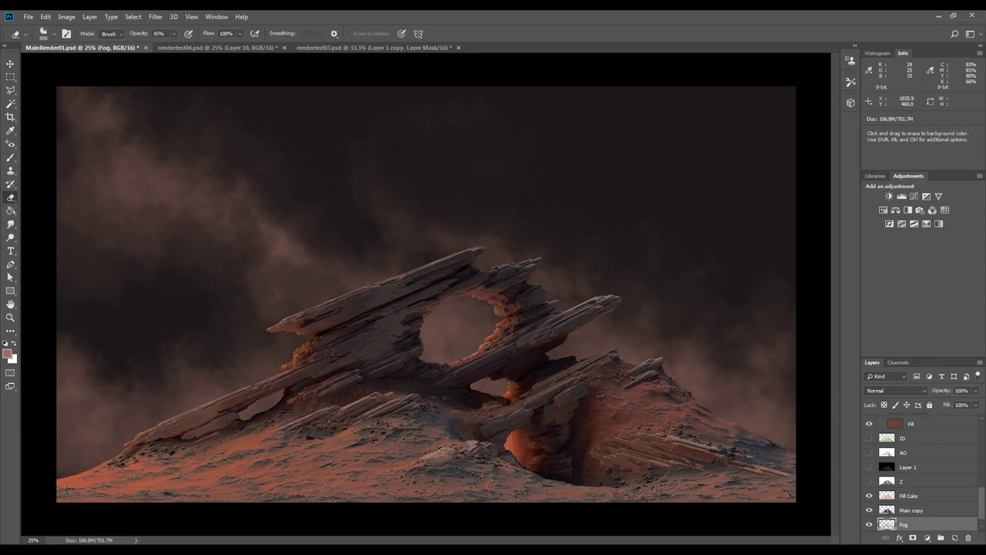
# - Add a layer above Fog and fill the Fog layer's loaded selection with a linear reddish-pink-to-transparent gradient rising from the ground
pyautogui.click(955, 537)
pyautogui.keyDown('ctrl'); pyautogui.click(889, 510); pyautogui.keyUp('ctrl')
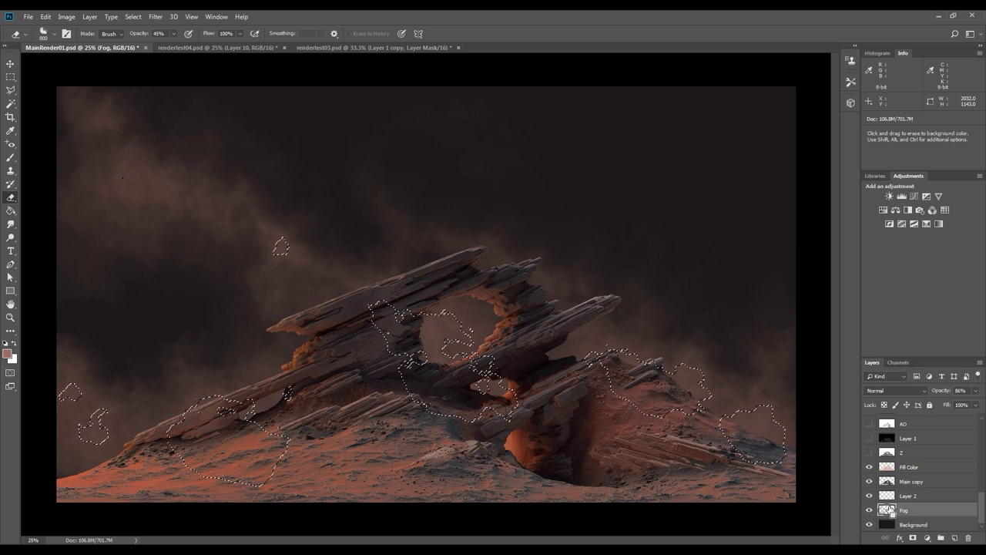
pyautogui.click(925, 496)
pyautogui.rightClick(10, 210)
pyautogui.click(54, 210)
pyautogui.moveTo(585, 462); pyautogui.dragTo(489, 232)
pyautogui.hotkey('ctrl', 'd')
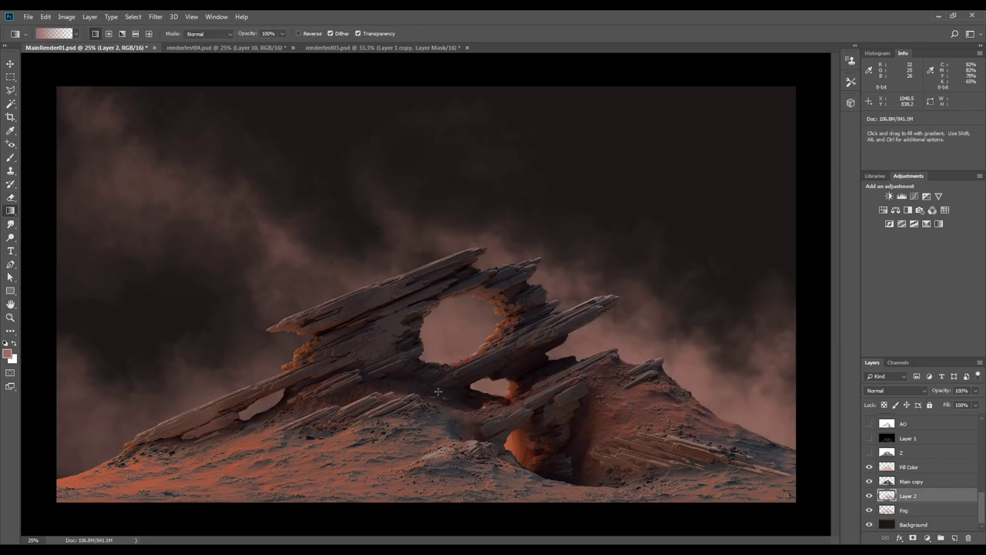
# - Refine the gradient fog layer with the cloud brush reduced to 400 px
pyautogui.press('b')
pyautogui.press('[')
pyautogui.press('[')
pyautogui.press('[')
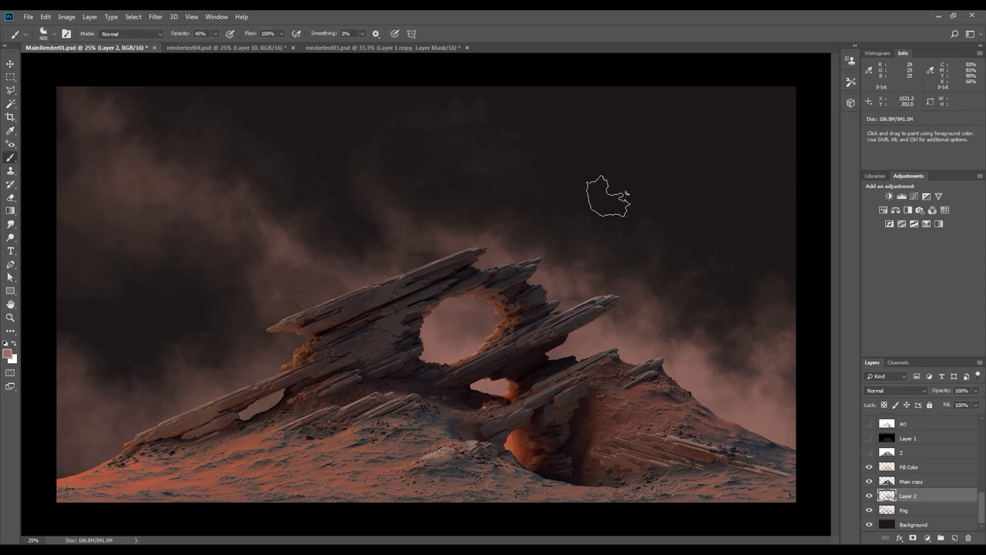
# - Duplicate the Main copy layer and give the lower one an orange Outer Glow with 91% opacity, 8% spread and 2 px size
pyautogui.click(912, 481)
pyautogui.hotkey('ctrl', 'j')
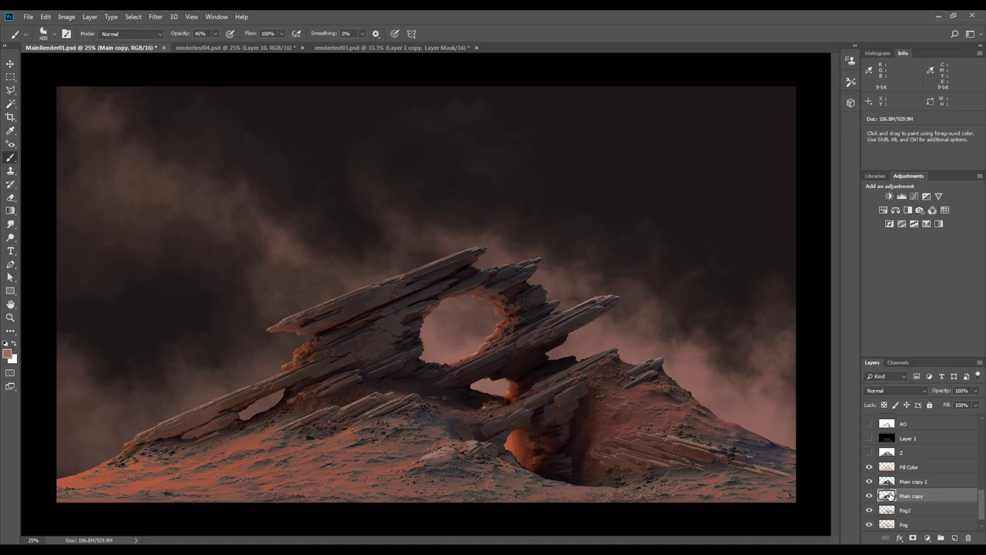
pyautogui.doubleClick(889, 497)
pyautogui.click(543, 281)
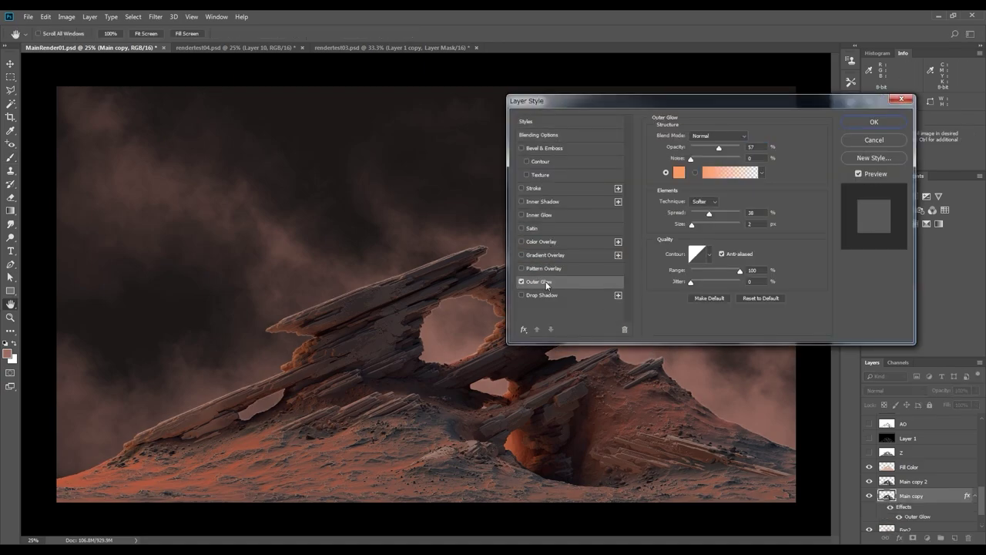
pyautogui.moveTo(691, 213); pyautogui.dragTo(694, 216)
pyautogui.moveTo(727, 151); pyautogui.dragTo(735, 150)
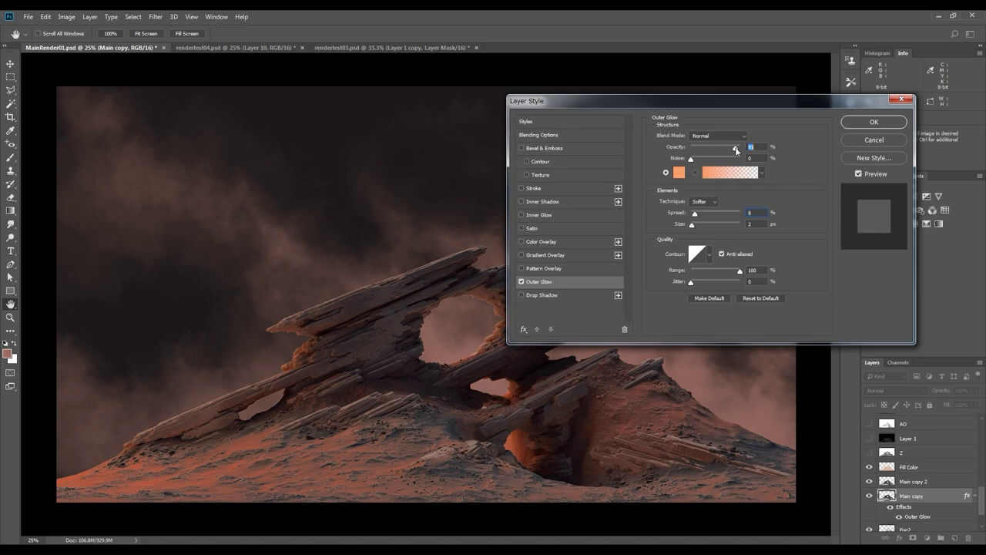
pyautogui.click(873, 122)
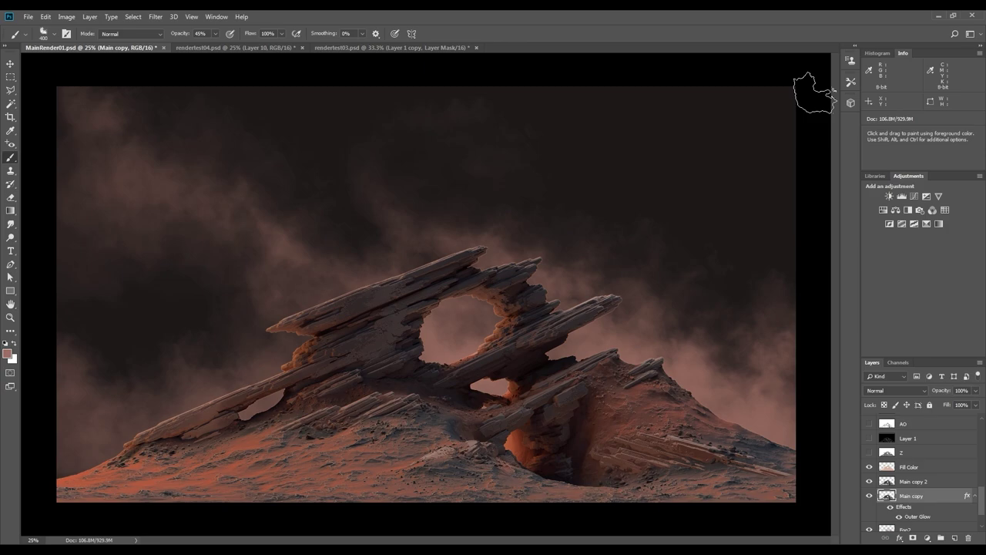
# - Set the glowing Main copy layer's blend mode to Linear Dodge (Add) and duplicate it to strengthen the rim glow
pyautogui.hotkey('ctrl', '+')
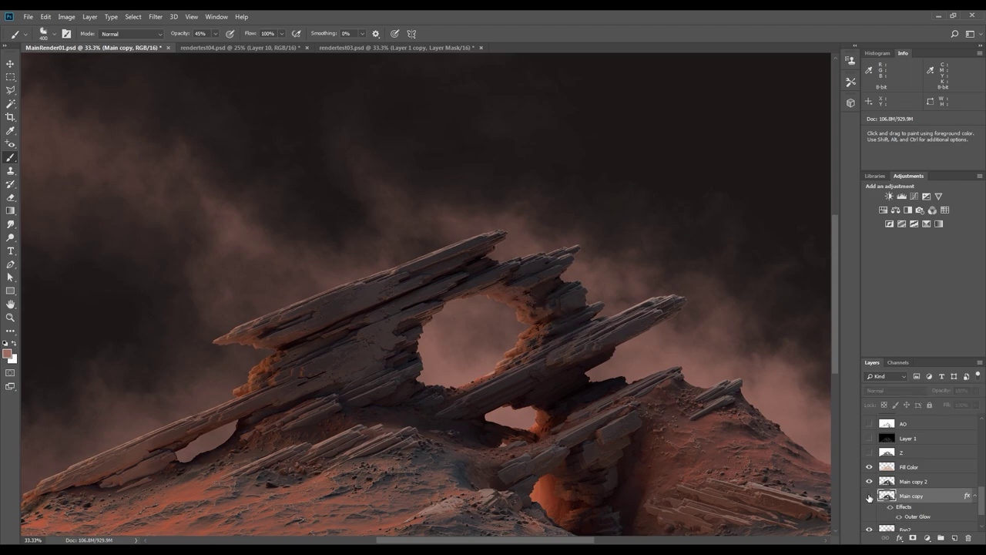
pyautogui.click(904, 390)
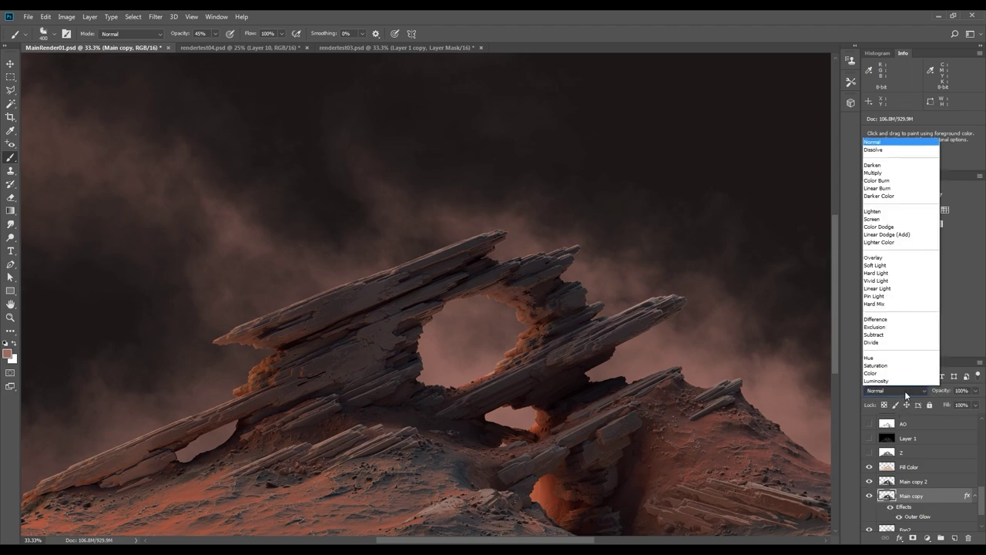
pyautogui.click(870, 145)
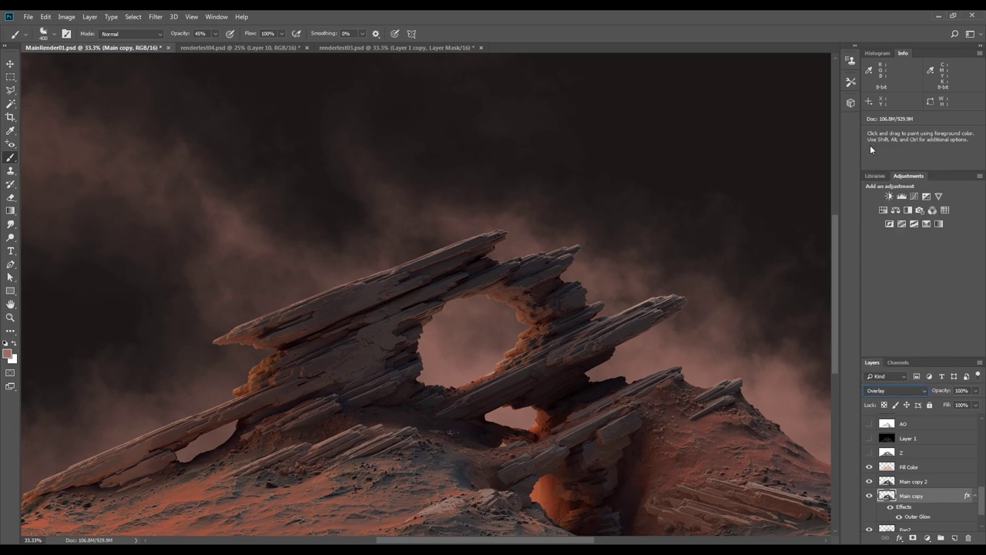
pyautogui.press('Up')
pyautogui.press('Up')
pyautogui.hotkey('ctrl', 'j')
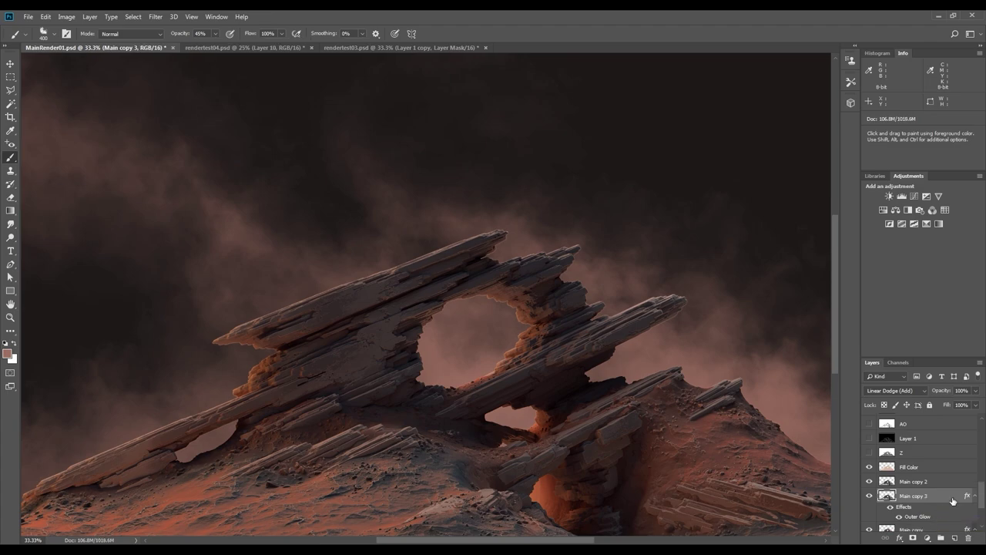
# - Group the two glowing Main copy layers beneath Main copy 2 and add a white layer mask to the group
pyautogui.click(935, 485)
pyautogui.scroll(-3, 948, 494)
pyautogui.click(925, 431)
pyautogui.keyDown('shift'); pyautogui.click(925, 461); pyautogui.keyUp('shift')
pyautogui.hotkey('ctrl', 'g')
pyautogui.click(913, 538)
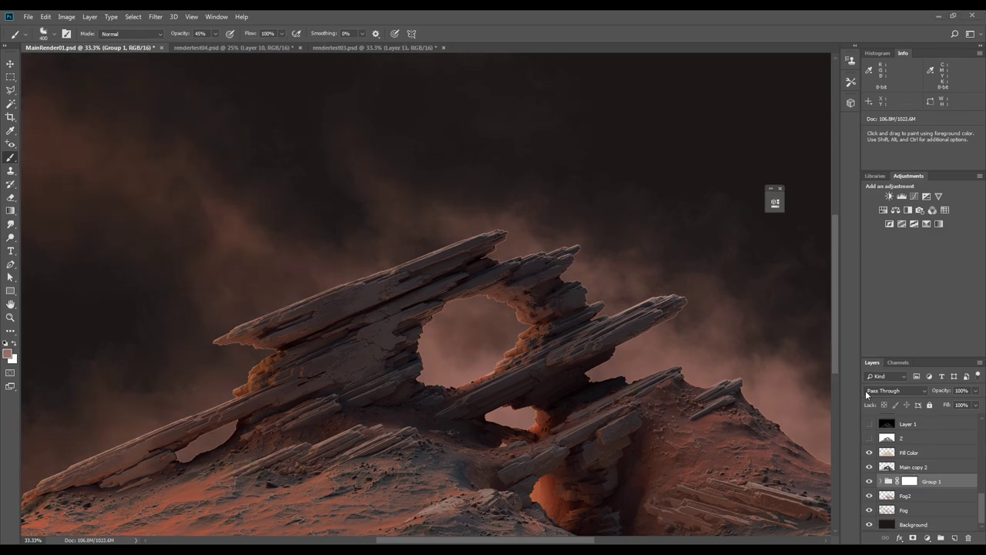
# - Add a Levels adjustment layer and move it out of the AO group to the top of the layer stack
pyautogui.moveTo(978, 498); pyautogui.dragTo(973, 413)
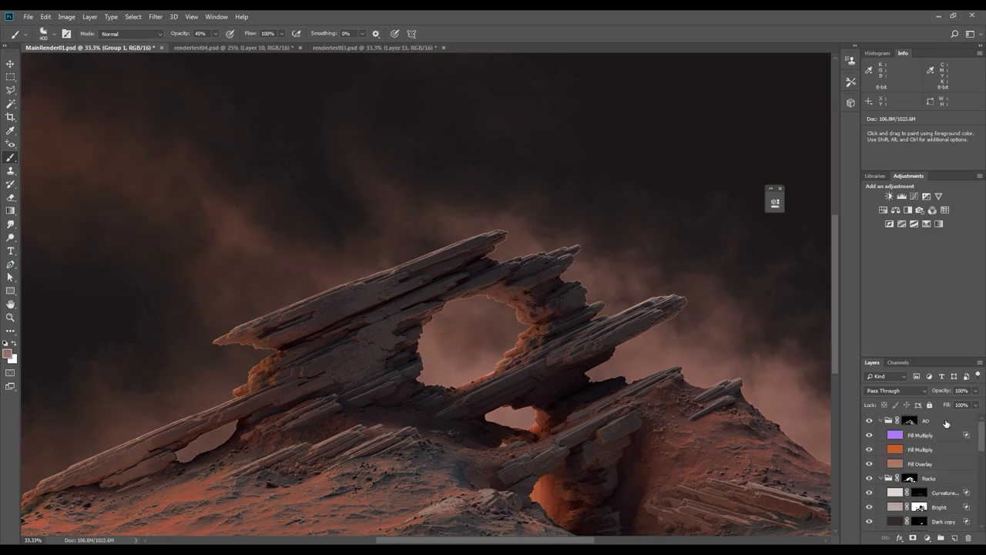
pyautogui.click(946, 422)
pyautogui.click(901, 196)
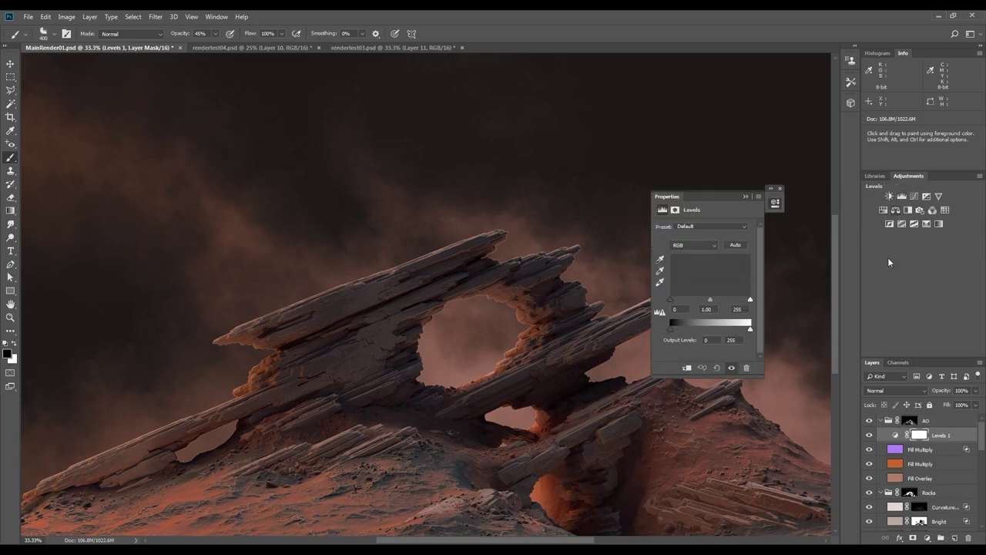
pyautogui.moveTo(943, 436); pyautogui.dragTo(947, 414)
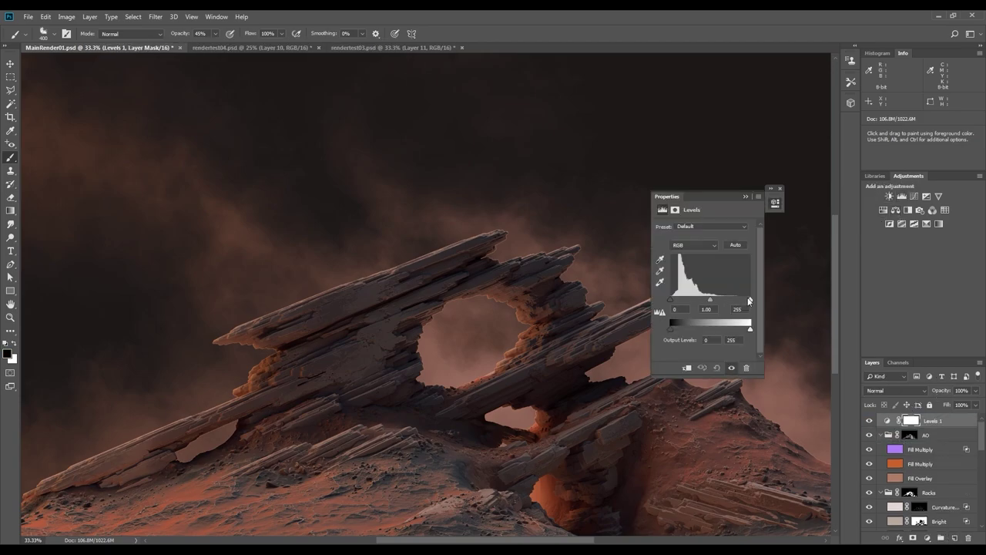
# - Brighten the image with the Levels adjustment, setting the white input to 216, midtones to 1.09 and output black to 3
pyautogui.moveTo(750, 299); pyautogui.dragTo(703, 303)
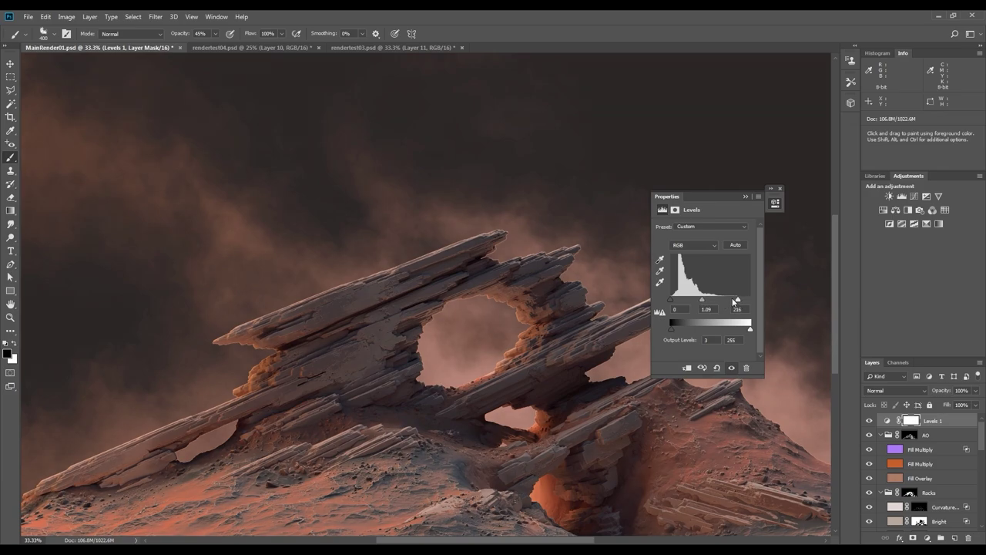
pyautogui.click(745, 196)
pyautogui.hotkey('ctrl', '-')
# - Darken the Ground group's Fill Red layer by slightly lowering its Lightness with Hue/Saturation
pyautogui.moveTo(982, 436); pyautogui.dragTo(984, 443)
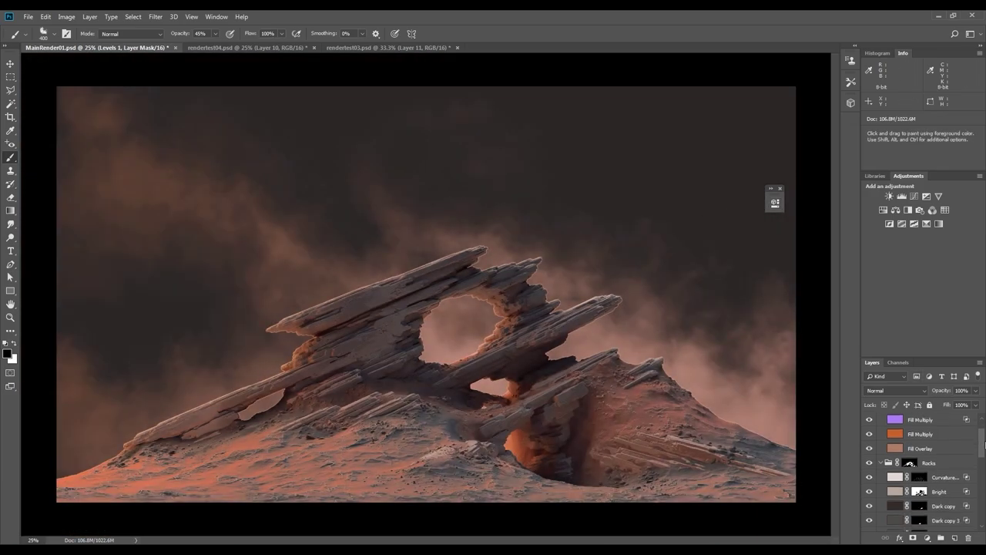
pyautogui.scroll(-5, 984, 445)
pyautogui.scroll(5, 964, 500)
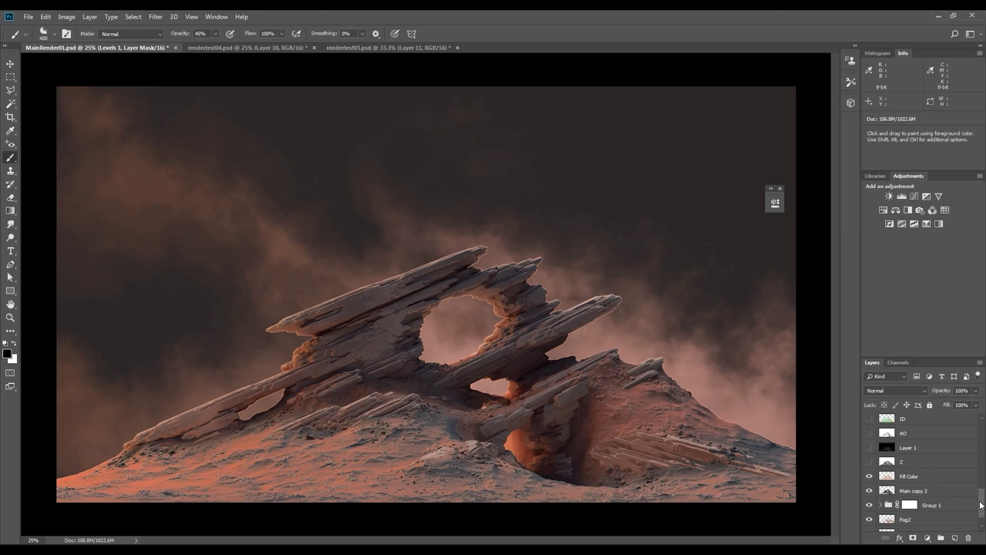
pyautogui.click(947, 499)
pyautogui.hotkey('ctrl', 'u')
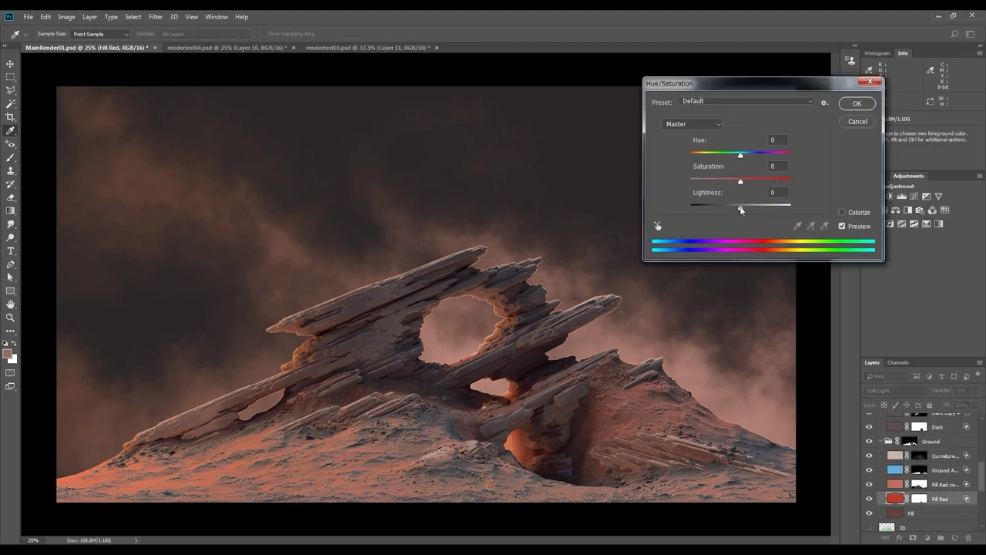
pyautogui.moveTo(741, 209)
pyautogui.mouseDown()
pyautogui.moveTo(731, 209)
pyautogui.moveTo(751, 182)
pyautogui.moveTo(736, 208)
pyautogui.mouseUp()
pyautogui.click(852, 106)
# - Apply Hue/Saturation to the Fill Red copy layer with Saturation +29 and Lightness -10, and compare with Fill Red hidden and shown
pyautogui.click(896, 486)
pyautogui.hotkey('ctrl', 'u')
pyautogui.moveTo(740, 181); pyautogui.dragTo(756, 181)
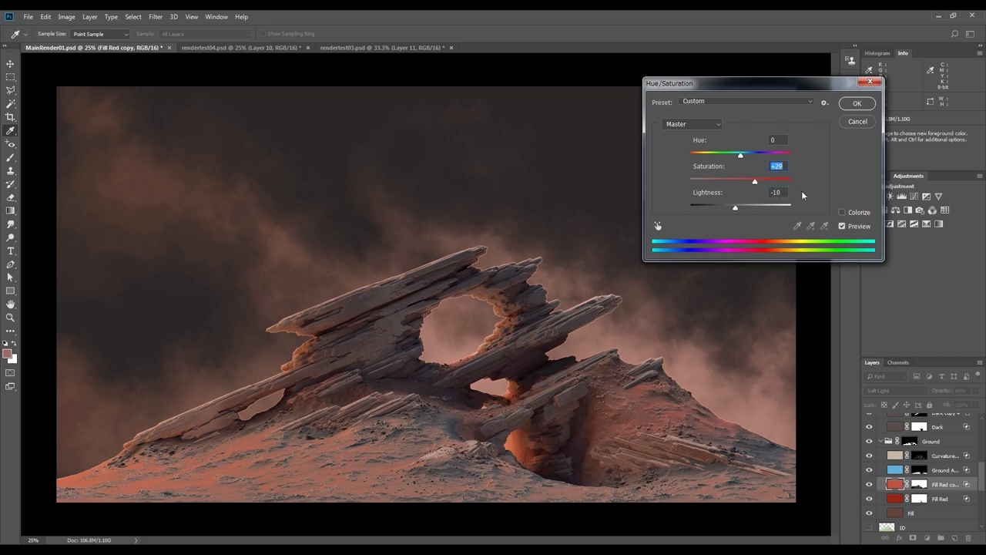
pyautogui.click(856, 105)
pyautogui.click(870, 499)
pyautogui.click(870, 499)
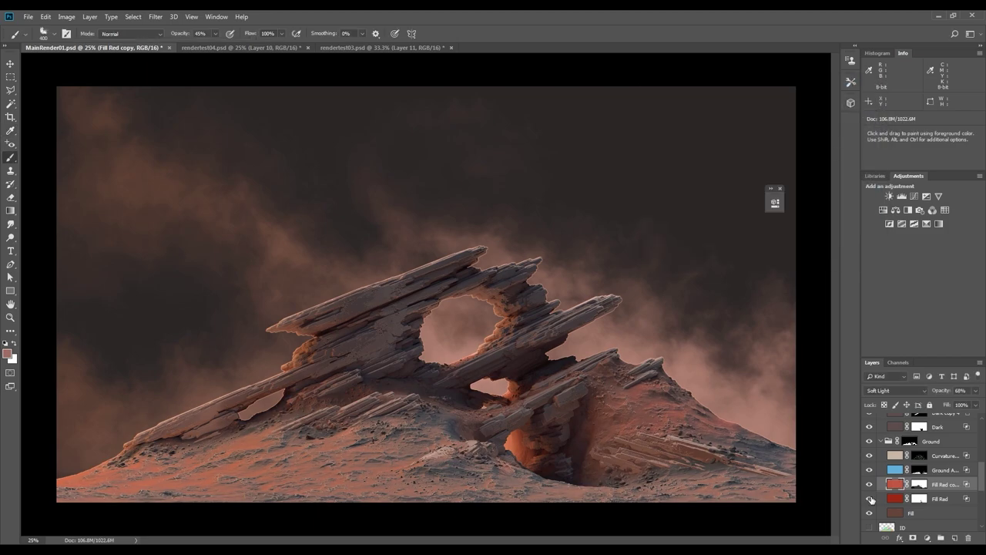
# - Add a Color Balance adjustment layer above Levels 1 and shift its shadow tones to neutralize the reddish darks
pyautogui.scroll(5, 888, 458)
pyautogui.click(933, 421)
pyautogui.click(895, 211)
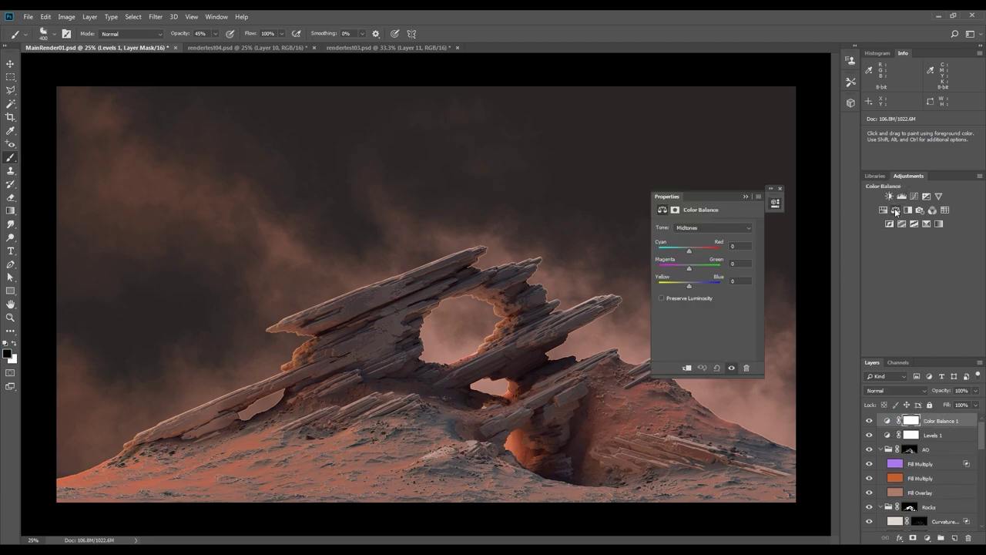
pyautogui.click(701, 227)
pyautogui.click(697, 236)
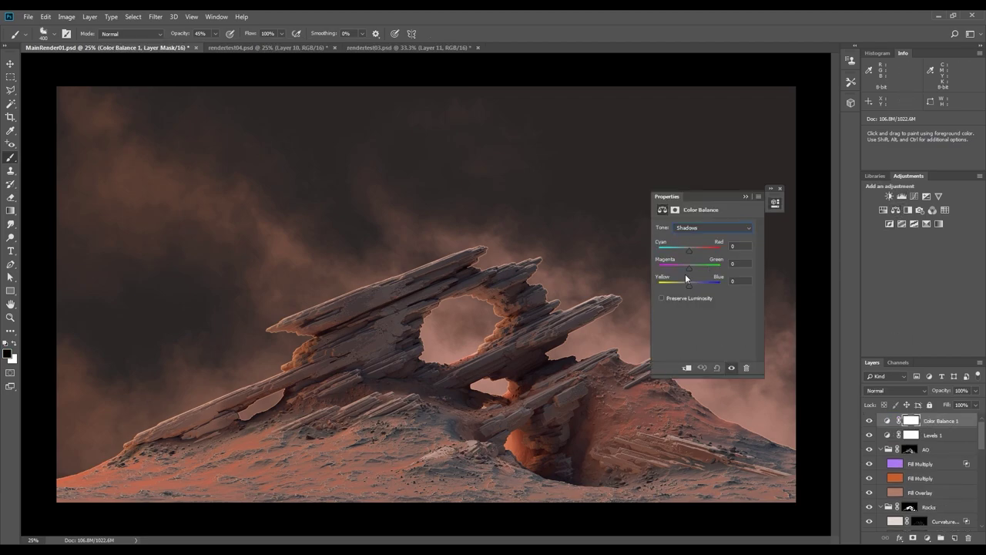
pyautogui.moveTo(690, 252)
pyautogui.mouseDown()
pyautogui.moveTo(689, 285)
pyautogui.moveTo(692, 269)
pyautogui.mouseUp()
pyautogui.click(699, 230)
pyautogui.click(695, 258)
pyautogui.click(775, 202)
# - Adjust the opacity of the AO group's Fill Overlay layer, raise its saturation and shift its hue slightly
pyautogui.click(921, 492)
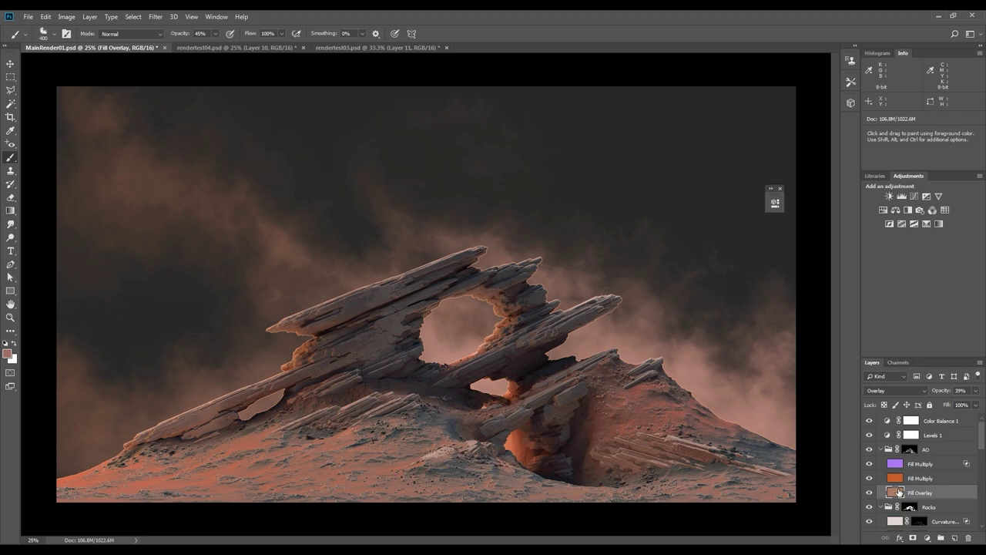
pyautogui.moveTo(975, 390)
pyautogui.mouseDown()
pyautogui.moveTo(970, 406)
pyautogui.moveTo(979, 405)
pyautogui.moveTo(969, 405)
pyautogui.mouseUp()
pyautogui.click(900, 492)
pyautogui.hotkey('ctrl', 'u')
pyautogui.click(757, 181)
pyautogui.moveTo(746, 155); pyautogui.dragTo(749, 155)
# - Rename Group 1, which holds the glowing rim layers, to "Edge highlight"
pyautogui.scroll(-5, 917, 478)
pyautogui.click(912, 487)
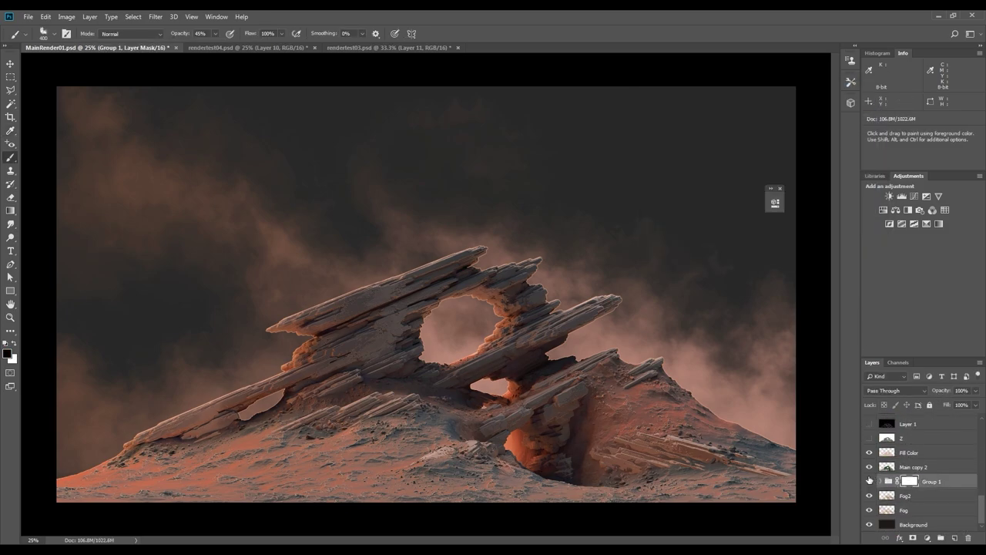
pyautogui.doubleClick(932, 481)
pyautogui.write('Edge')
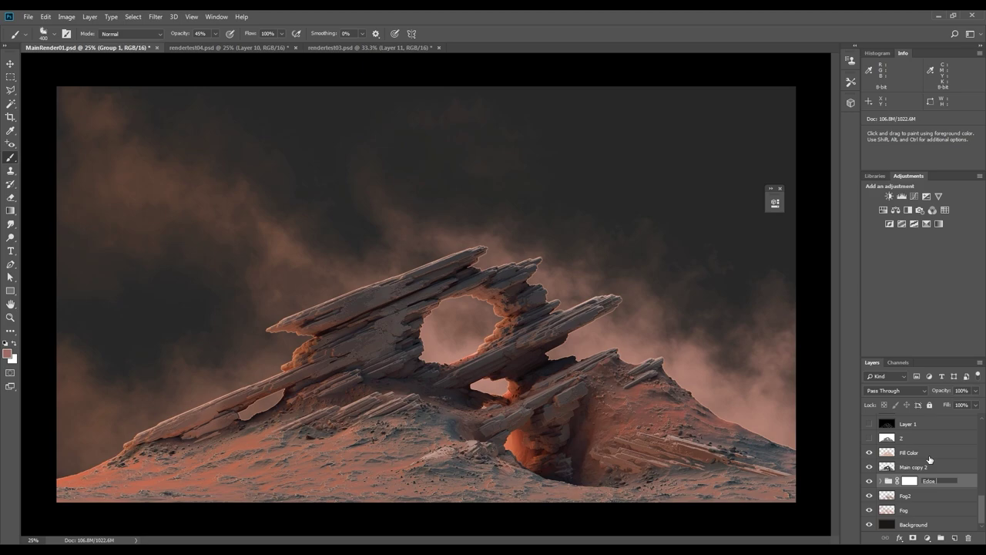
pyautogui.write(' highlight')
pyautogui.press('Return')
# - Target the Edge highlight group's mask and set up a small soft brush at 27% opacity
pyautogui.click(910, 481)
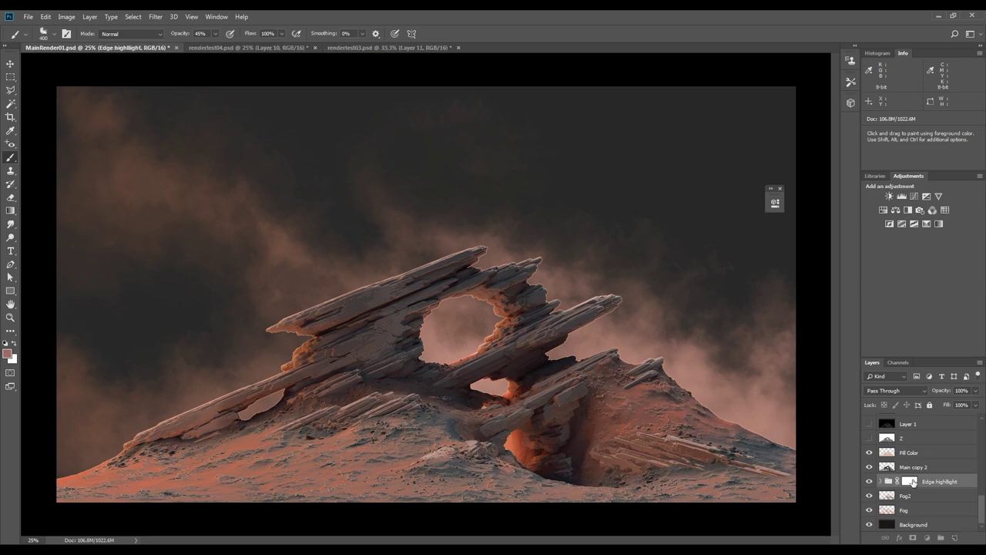
pyautogui.click(45, 33)
pyautogui.moveTo(232, 178); pyautogui.dragTo(231, 131)
pyautogui.doubleClick(62, 150)
pyautogui.hotkey('ctrl', '+')
pyautogui.hotkey('ctrl', '+')
pyautogui.moveTo(618, 290); pyautogui.dragTo(586, 311)
pyautogui.press('[')
pyautogui.press('[')
pyautogui.press('[')
pyautogui.press('[')
pyautogui.press('[')
pyautogui.press('[')
pyautogui.press('[')
pyautogui.click(215, 33)
pyautogui.moveTo(218, 46); pyautogui.dragTo(207, 47)
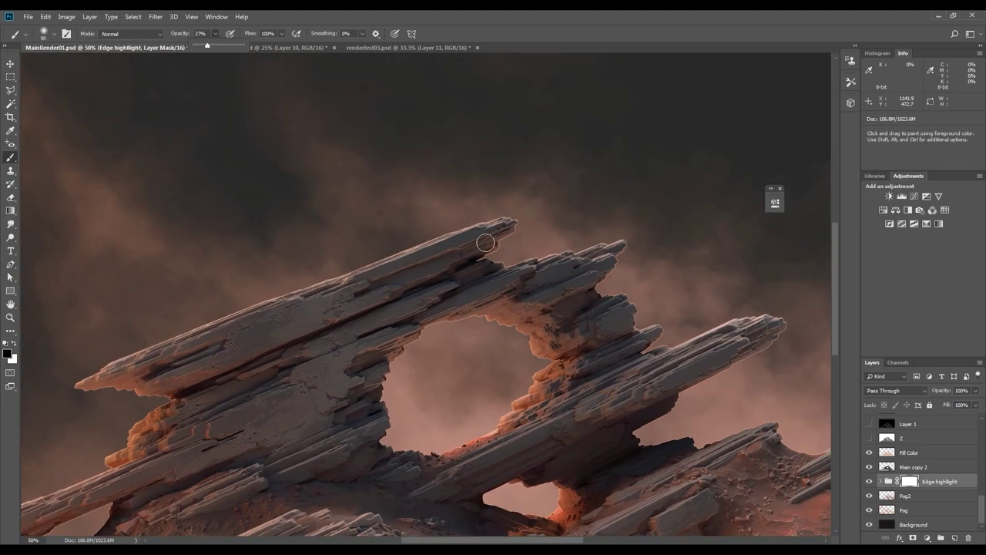
# - Paint black on the Edge highlight mask to soften the rim glow along the upper rock edges and right slope
pyautogui.click(484, 242)
pyautogui.moveTo(514, 238); pyautogui.dragTo(495, 193)
pyautogui.moveTo(53, 470); pyautogui.dragTo(376, 374)
pyautogui.moveTo(809, 170); pyautogui.dragTo(379, 317)
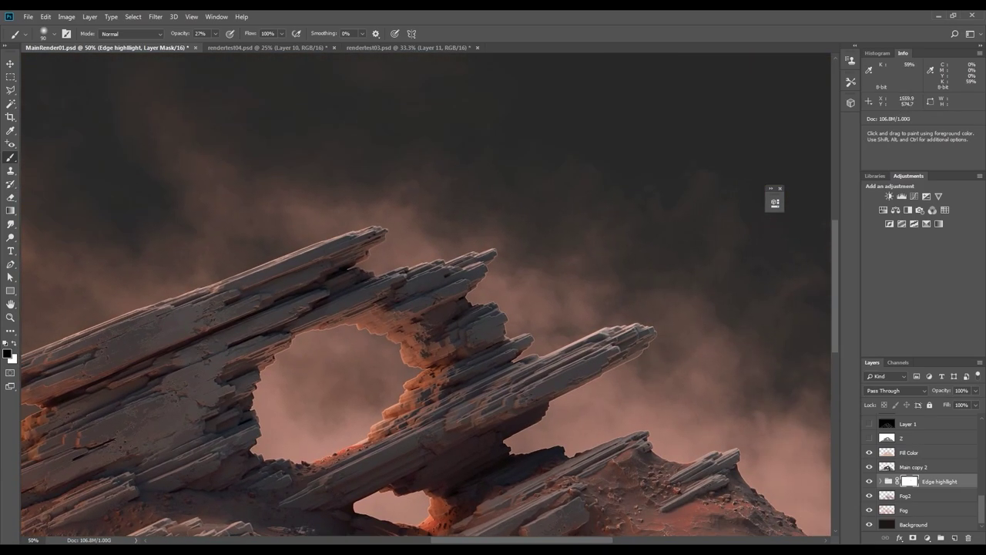
pyautogui.moveTo(662, 327); pyautogui.dragTo(628, 272)
pyautogui.moveTo(760, 470); pyautogui.dragTo(679, 405)
pyautogui.hotkey('ctrl', '-')
pyautogui.hotkey('ctrl', '-')
pyautogui.hotkey('ctrl', '-')
pyautogui.hotkey('ctrl', '+')
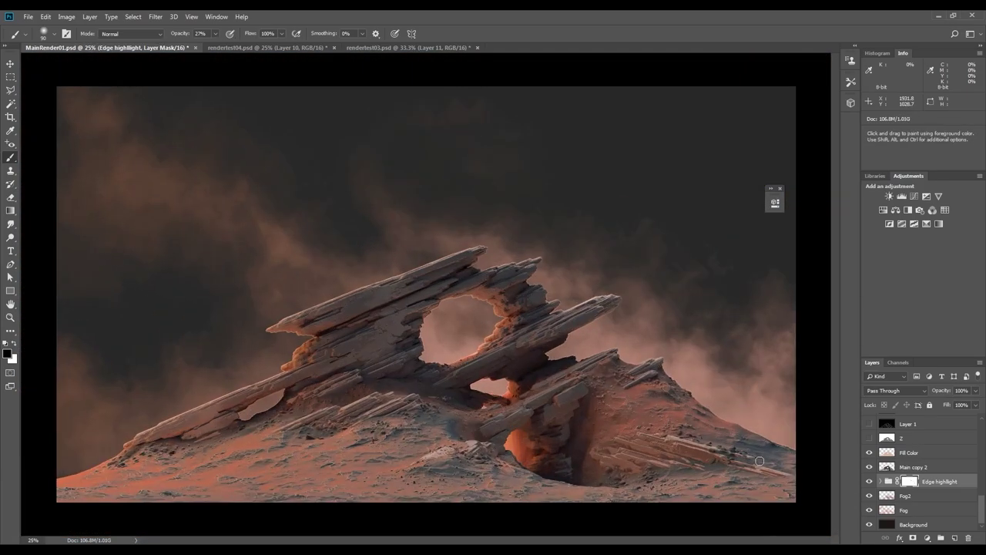
# - Move the Color Balance 1 adjustment layer below Levels 1
pyautogui.scroll(5, 920, 462)
pyautogui.click(880, 416)
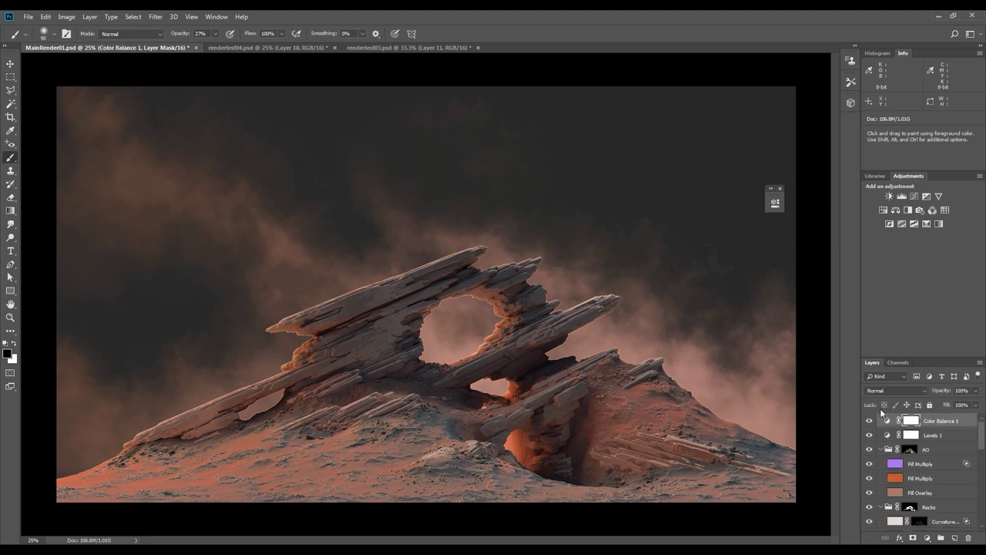
# - Compare the image with Fog2 hidden and shown, and raise that layer's saturation to +12 with Hue/Saturation
pyautogui.scroll(-10, 881, 413)
pyautogui.click(906, 495)
pyautogui.click(869, 495)
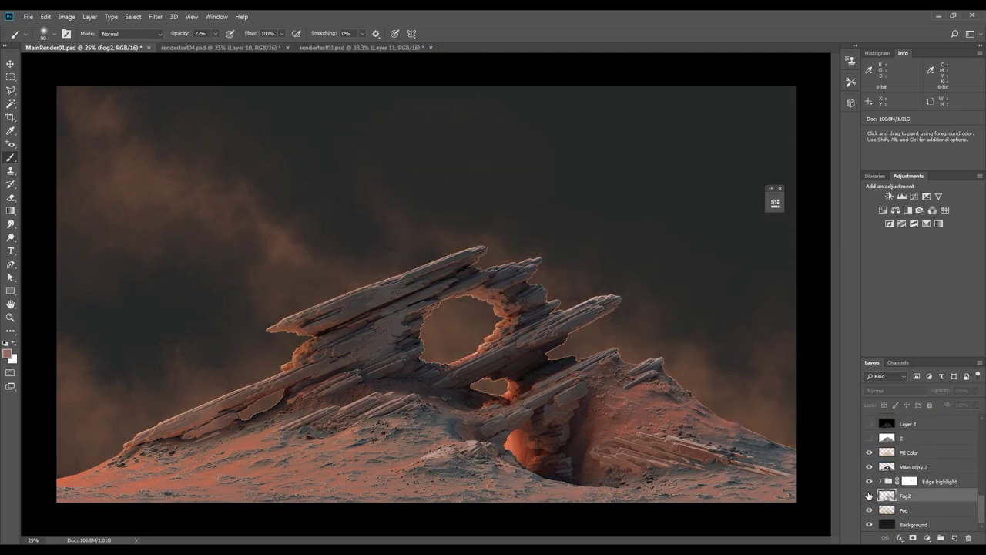
pyautogui.click(869, 495)
pyautogui.hotkey('ctrl', 'u')
pyautogui.moveTo(741, 180); pyautogui.dragTo(755, 182)
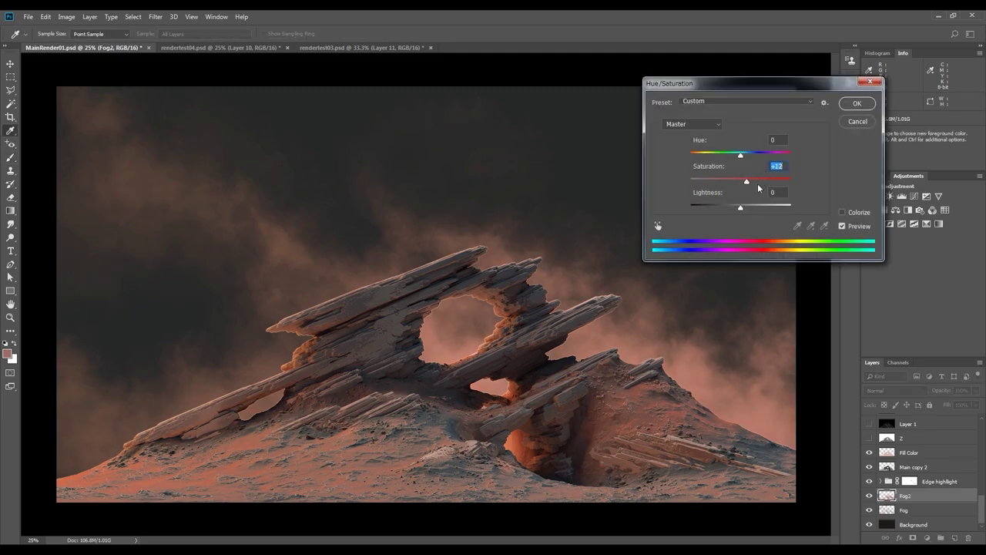
pyautogui.press('Return')
# - Paint more pinkish fog on Fog2 behind the arch's left side with a cloud-shaped brush, and thin it with the eraser
pyautogui.click(54, 33)
pyautogui.doubleClick(35, 110)
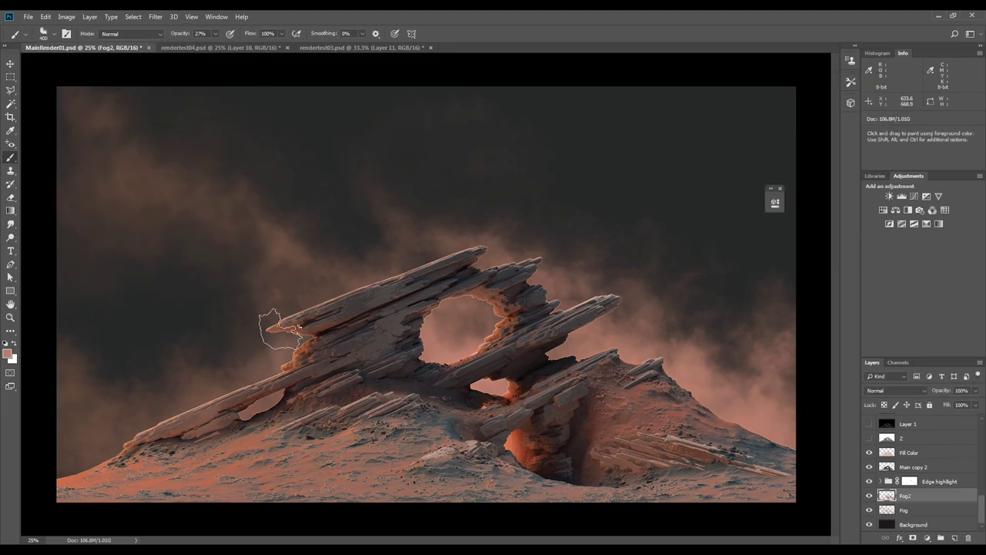
pyautogui.press('e')
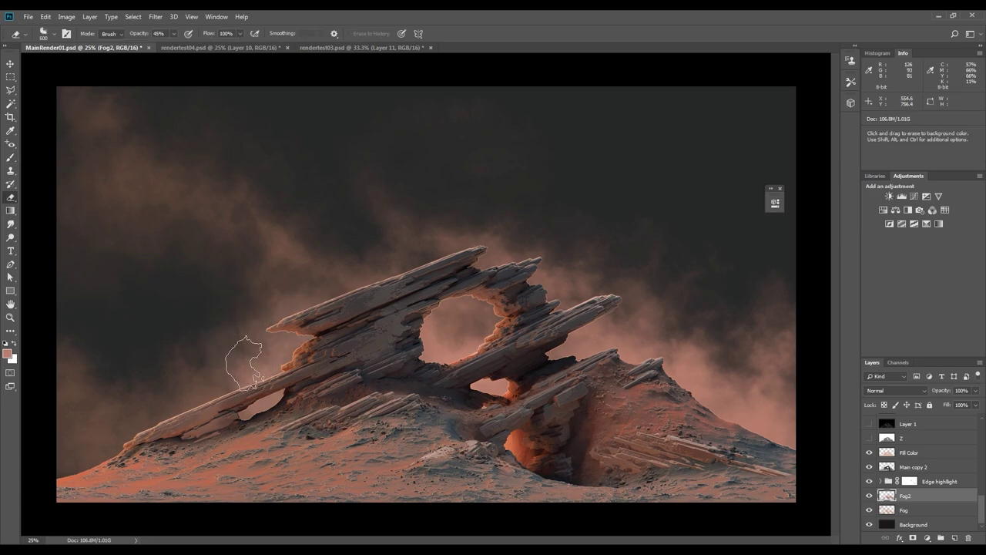
pyautogui.press('b')
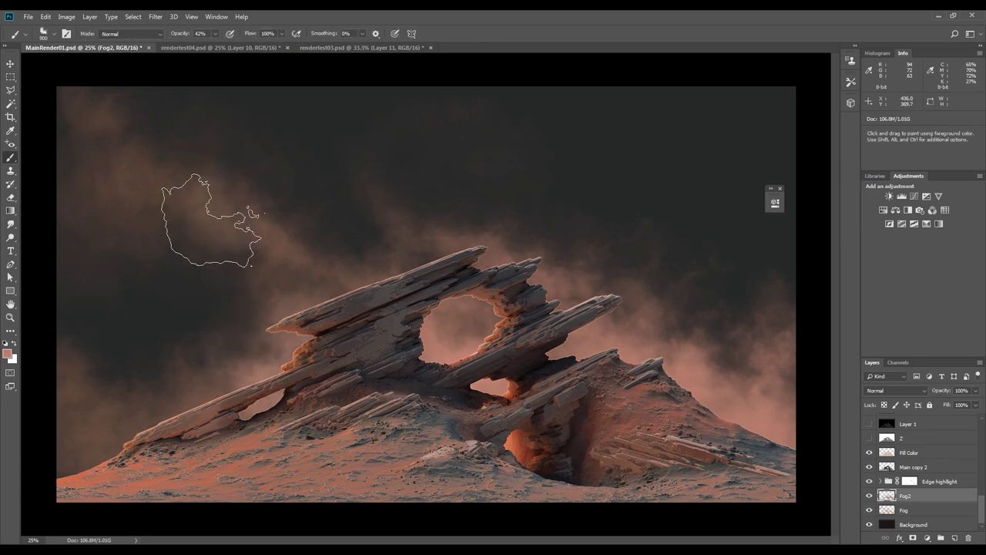
pyautogui.press('e')
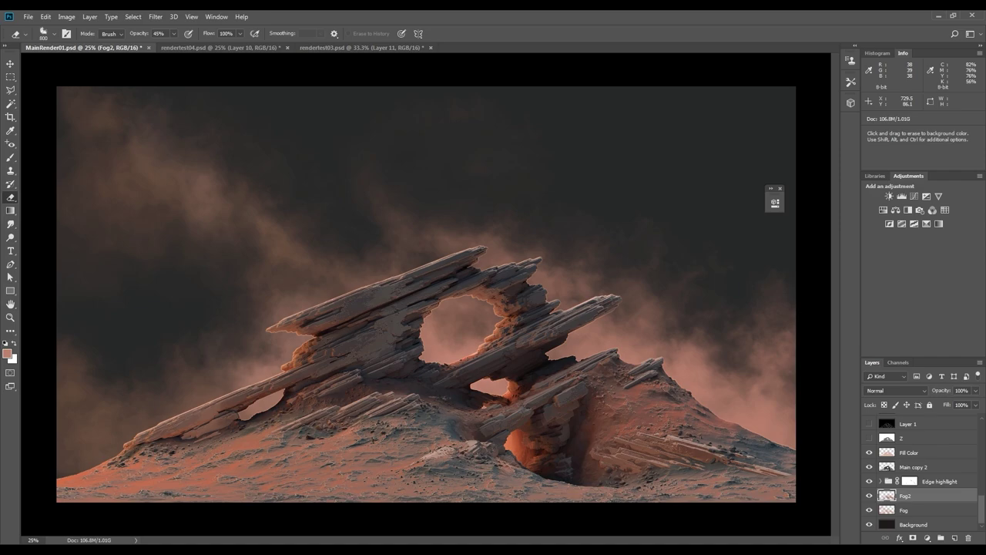
pyautogui.press('[')
pyautogui.press('[')
pyautogui.press('[')
pyautogui.hotkey('alt', '[')
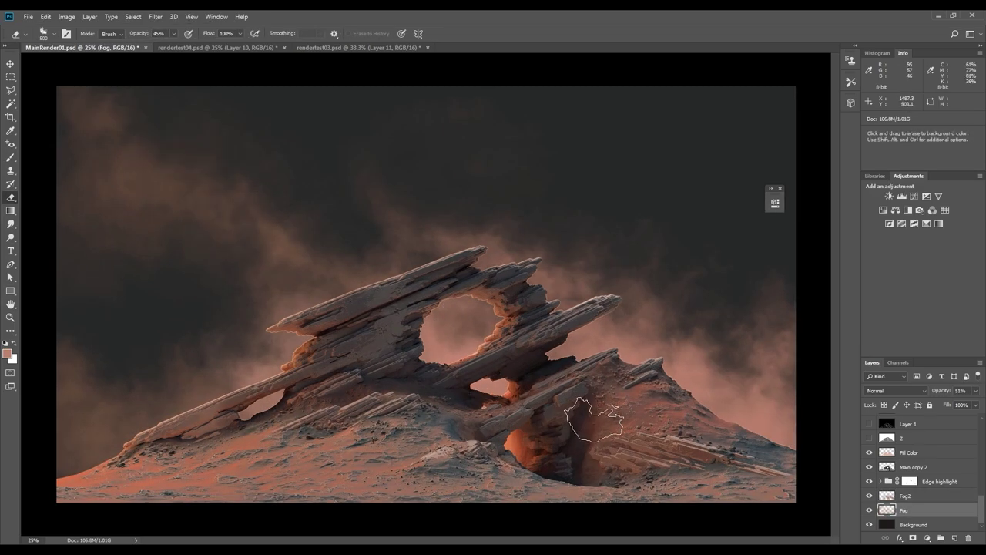
# - Create a new layer above Levels 1, paint foreground fog over the ground's lower-left edge and soften it with the eraser
pyautogui.moveTo(981, 509); pyautogui.dragTo(981, 434)
pyautogui.click(934, 424)
pyautogui.click(954, 537)
pyautogui.press('b')
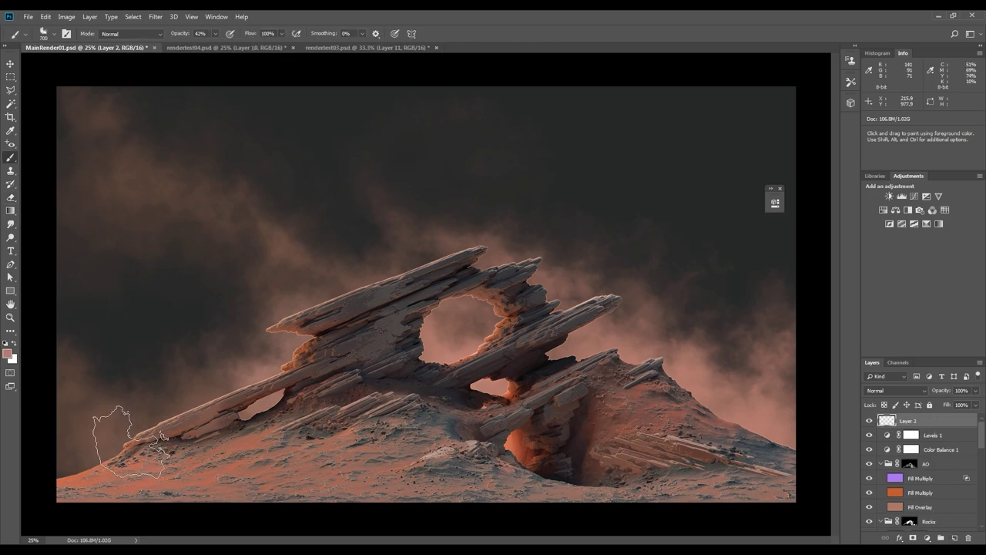
pyautogui.moveTo(131, 443); pyautogui.dragTo(89, 450)
pyautogui.moveTo(150, 437); pyautogui.dragTo(88, 454)
pyautogui.press('e')
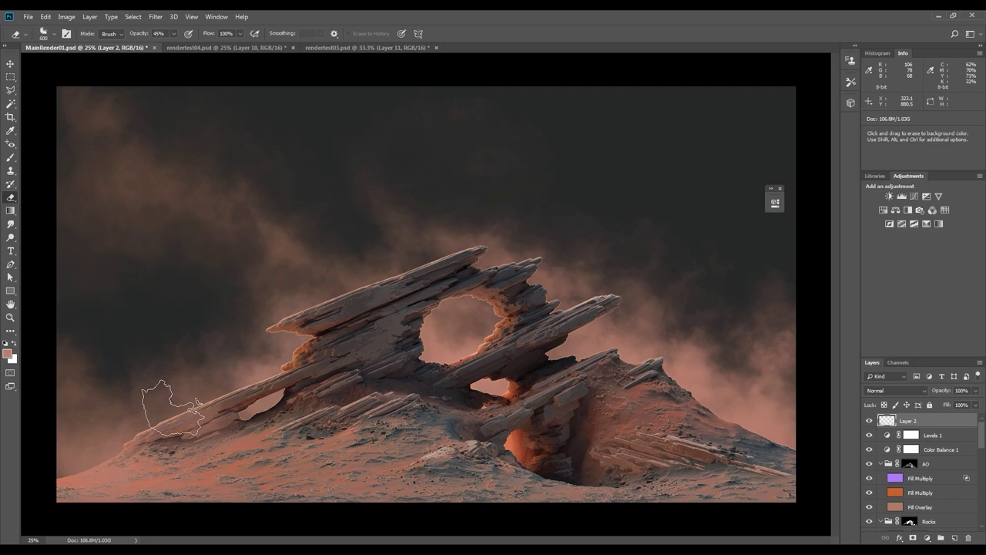
# - Sample nearby fog colors and paint foreground fog over the right slope of the ground at 100% brush opacity
pyautogui.press('b')
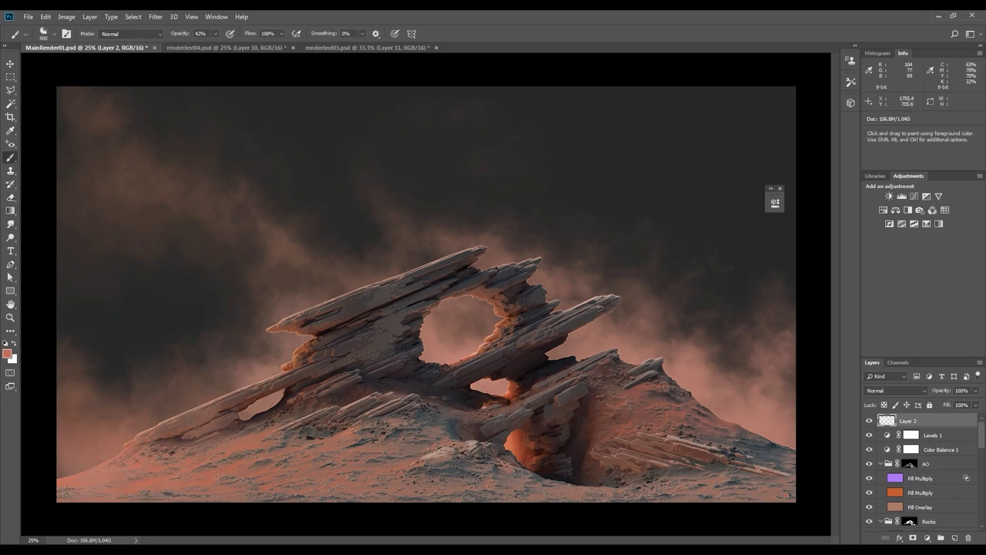
pyautogui.click(758, 443)
pyautogui.press('0')
pyautogui.keyDown('alt'); pyautogui.click(759, 432); pyautogui.keyUp('alt')
pyautogui.click(775, 425)
pyautogui.keyDown('alt'); pyautogui.click(762, 416); pyautogui.keyUp('alt')
pyautogui.click(720, 460)
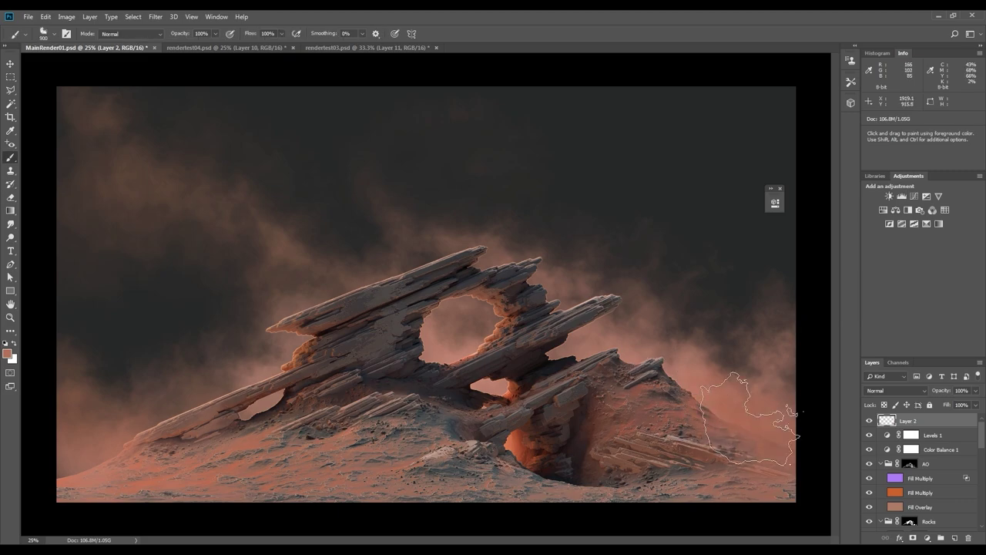
# - Erase part of the foreground fog over the right slope with a 600 px cloud-shaped eraser at 95% opacity
pyautogui.press('e')
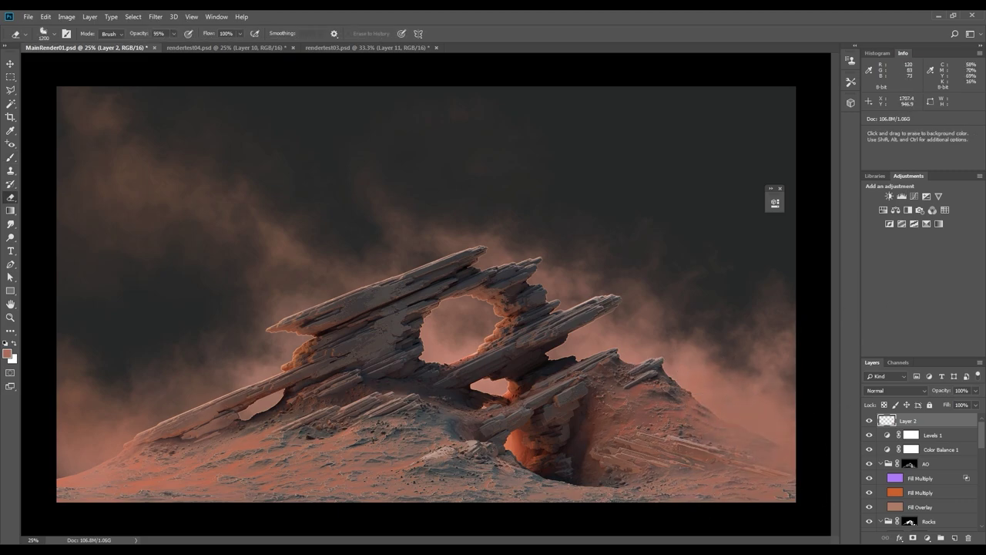
pyautogui.press('[')
pyautogui.press('[')
pyautogui.press('[')
pyautogui.press('[')
pyautogui.press('[')
pyautogui.press('[')
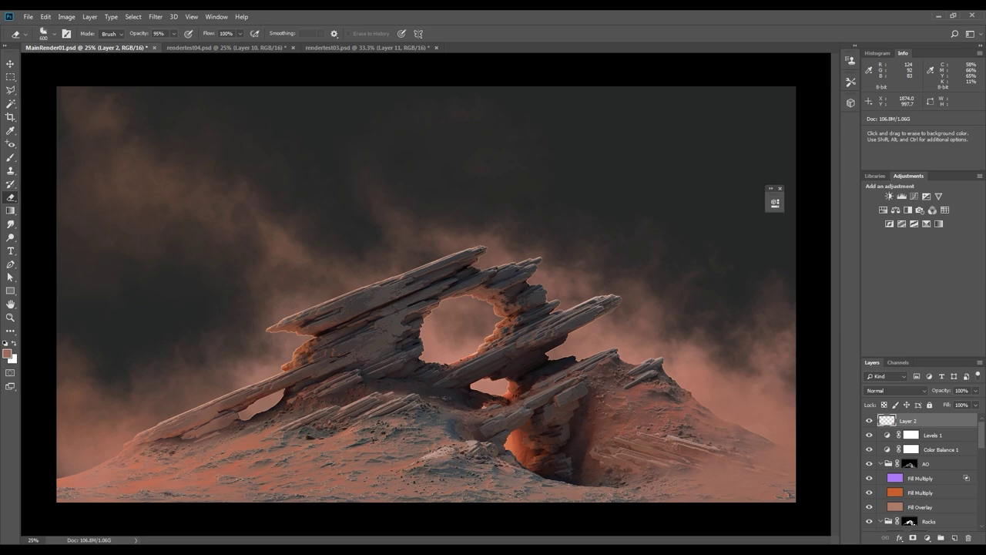
# - Paint more fog over the lower-left ground corner with a 600 px cloud brush and trim the fog with a 500 px eraser
pyautogui.press('b')
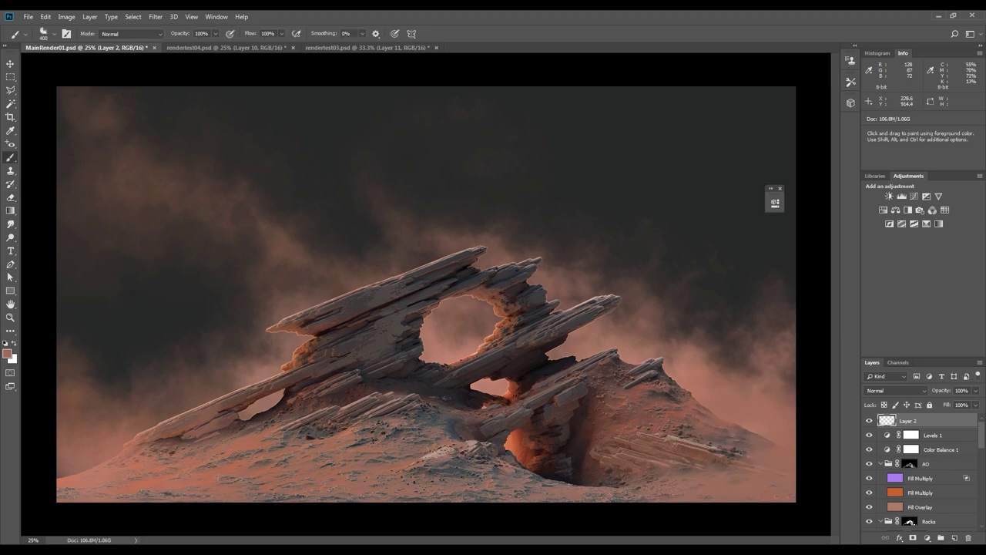
pyautogui.press(']')
pyautogui.press(']')
pyautogui.press(']')
pyautogui.press(']')
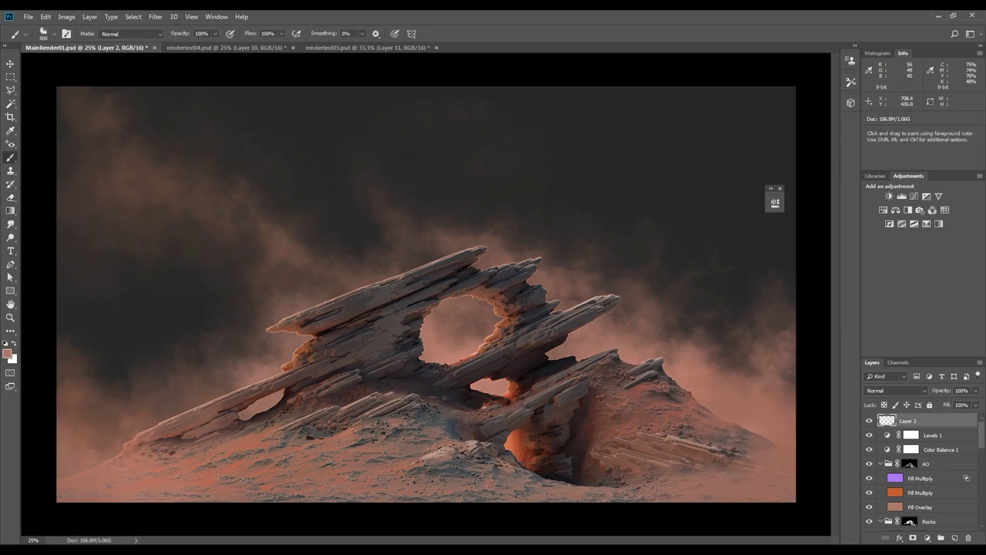
pyautogui.press('e')
pyautogui.press('[')
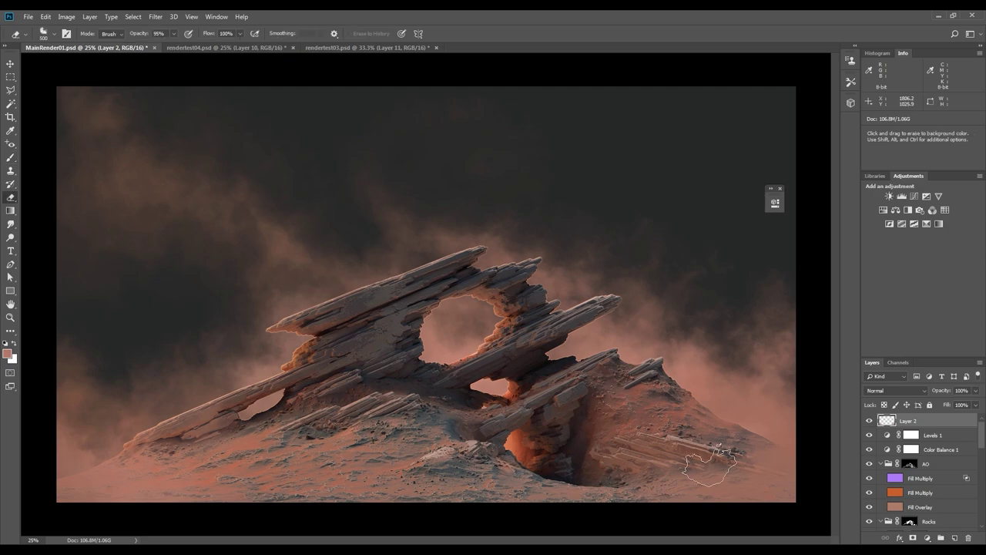
# - Rename Layer 2, the foreground fog layer, to "fog"
pyautogui.doubleClick(909, 421)
pyautogui.write('fog')
pyautogui.press('Return')
# - Apply Hue/Saturation to the Ground group's Fill Red layer with Saturation +20 and Lightness -23
pyautogui.scroll(-10, 899, 523)
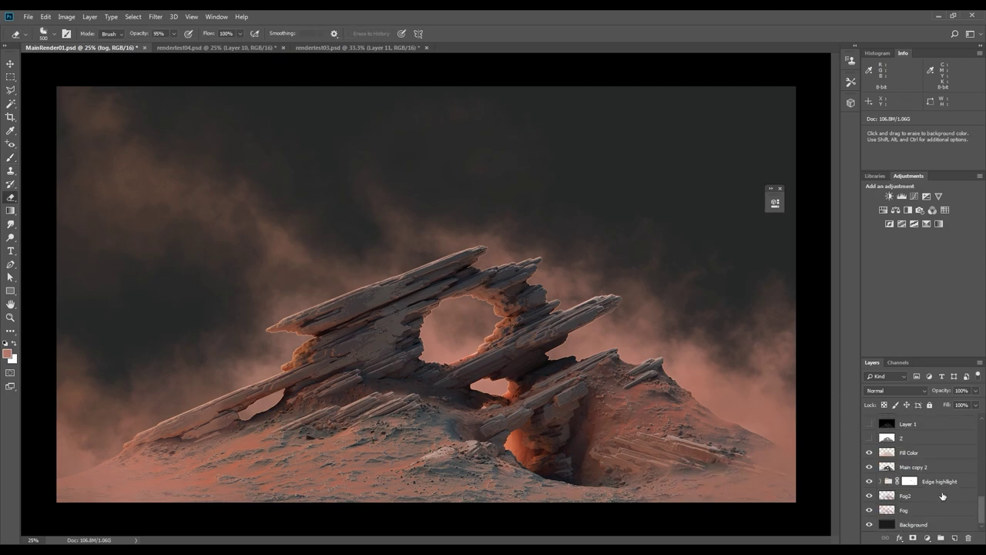
pyautogui.scroll(3, 942, 495)
pyautogui.click(892, 467)
pyautogui.hotkey('ctrl', 'u')
pyautogui.moveTo(740, 207); pyautogui.dragTo(733, 209)
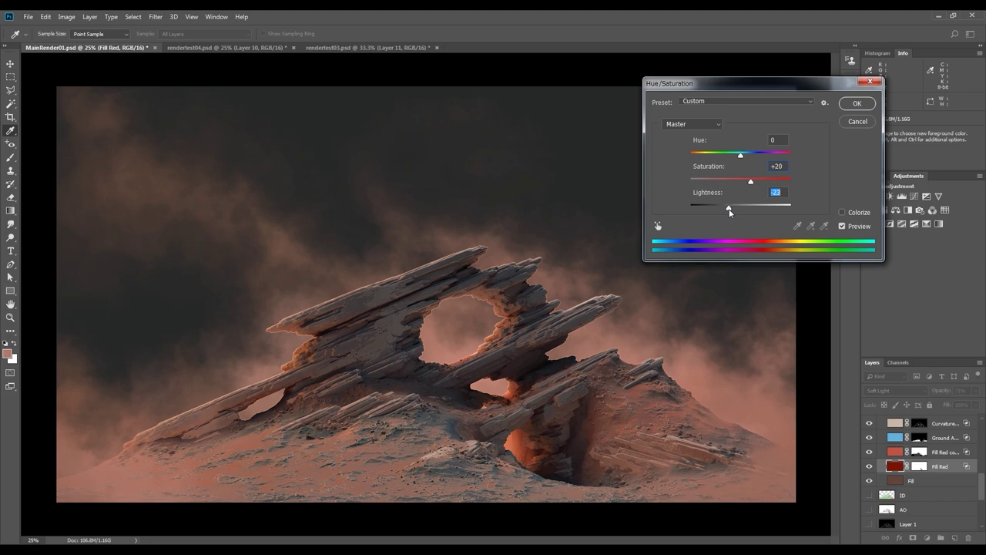
pyautogui.press('Return')
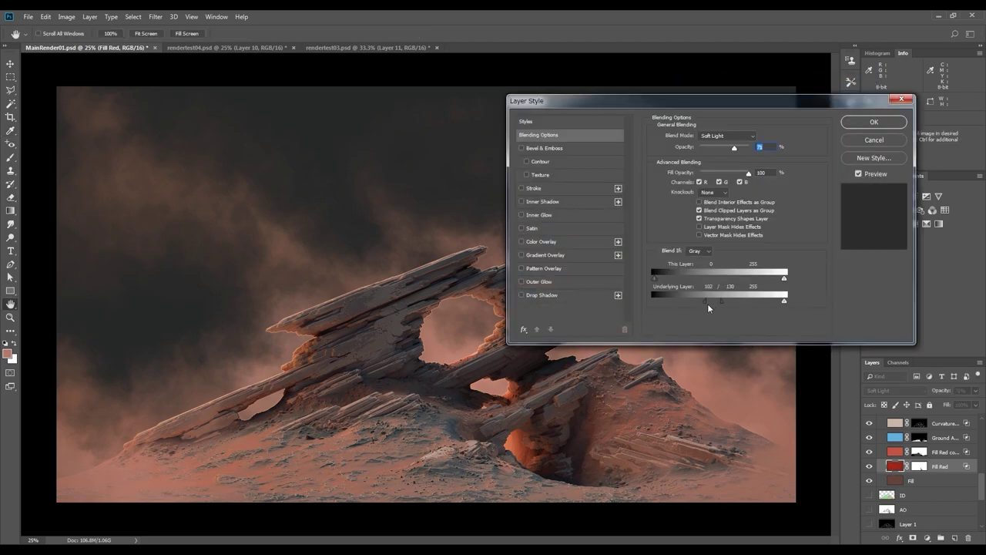
# - Try narrowing the Fill Red layer's Blend If split for dark underlying tones to 111/122
pyautogui.moveTo(721, 301); pyautogui.dragTo(711, 303)
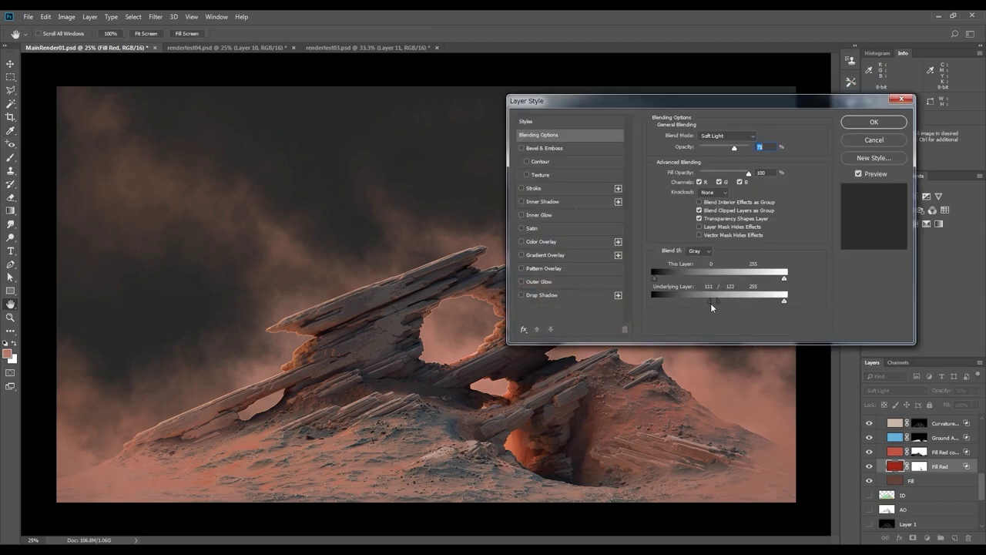
pyautogui.press('Return')
# - Select the fog layer and lower its opacity to 78%
pyautogui.press('e')
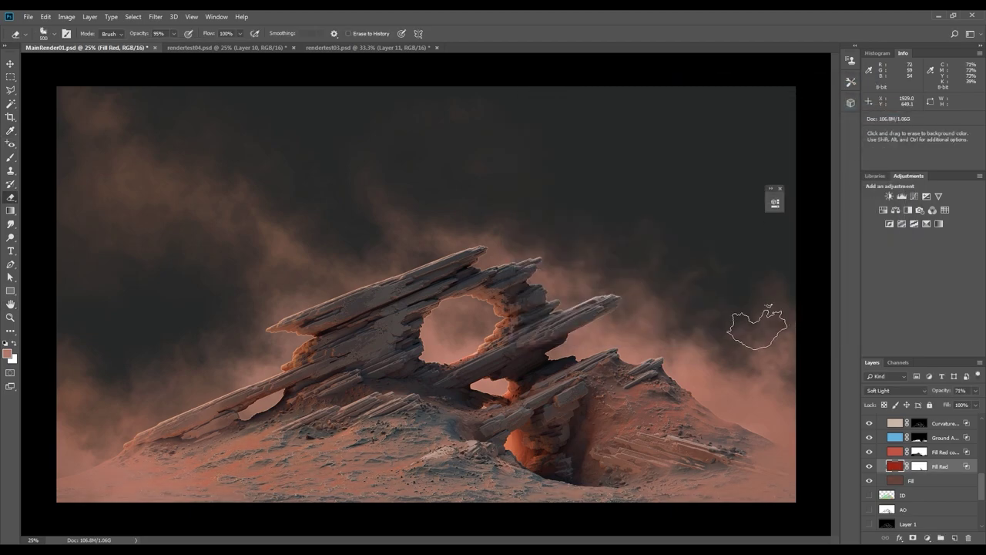
pyautogui.scroll(5, 891, 465)
pyautogui.click(880, 478)
pyautogui.click(886, 490)
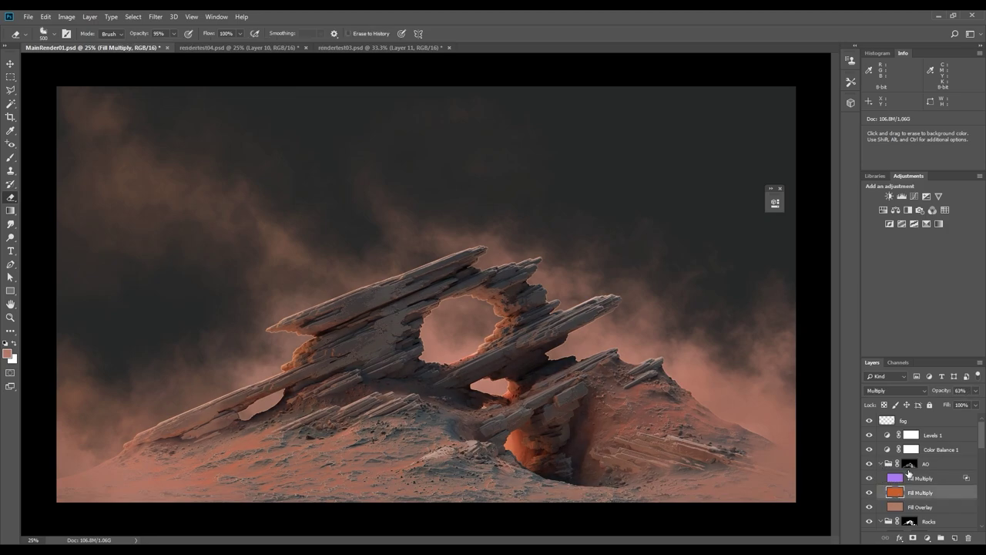
pyautogui.click(975, 390)
pyautogui.click(906, 422)
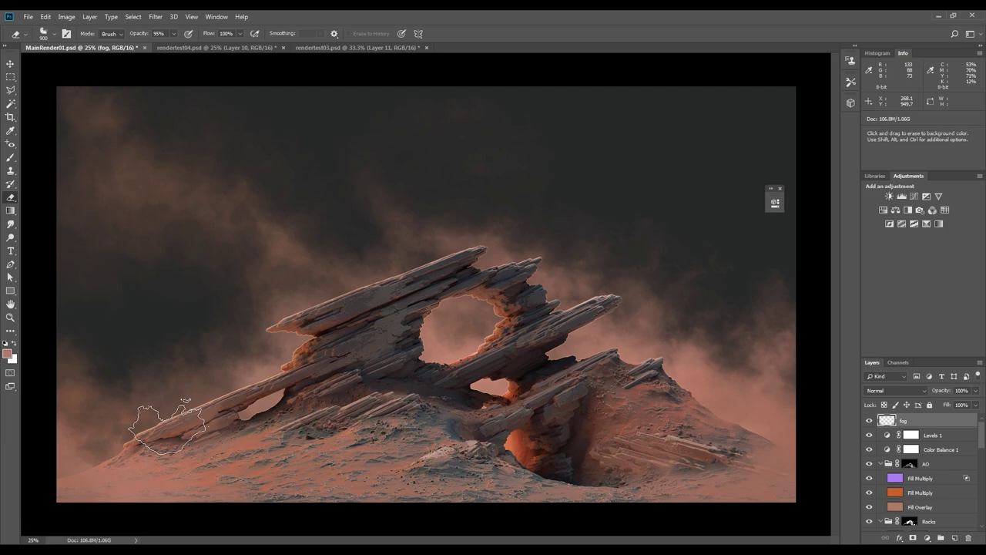
pyautogui.press('b')
pyautogui.press('e')
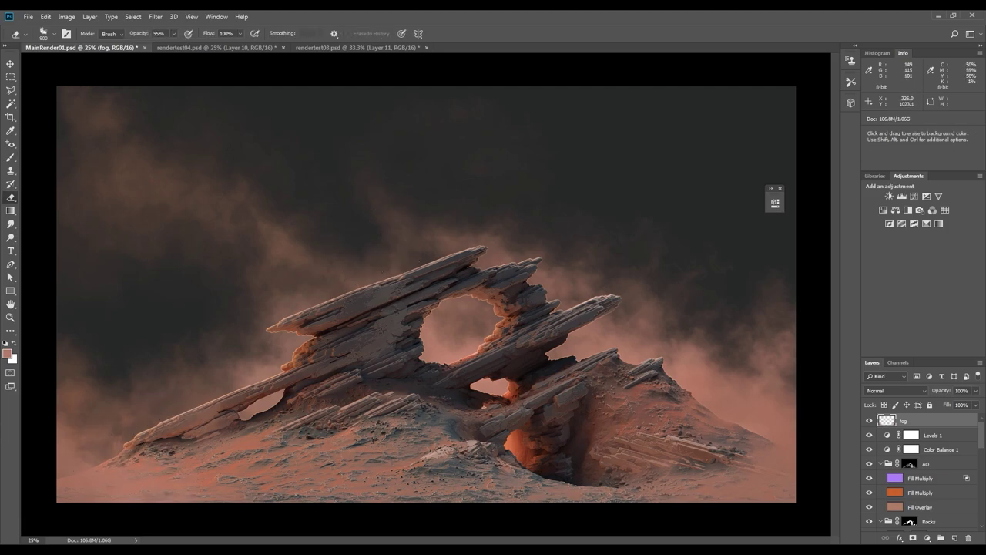
pyautogui.press('g')
pyautogui.hotkey('ctrl', '0')
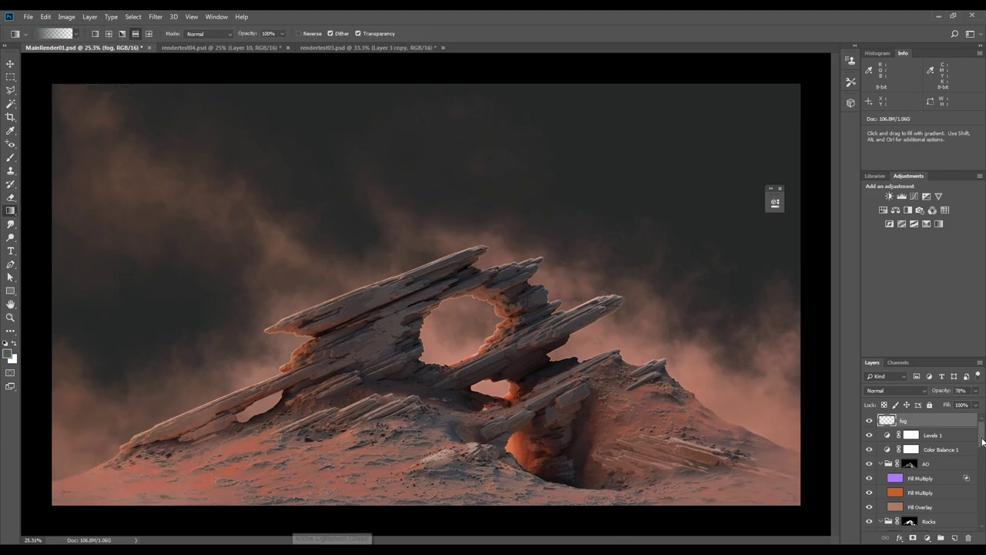
# - Duplicate the Ground group's Fill Red layer and shift the copy's hue from red to orange with Hue/Saturation
pyautogui.scroll(-5, 970, 501)
pyautogui.scroll(2, 970, 501)
pyautogui.click(923, 462)
pyautogui.hotkey('ctrl', 'j')
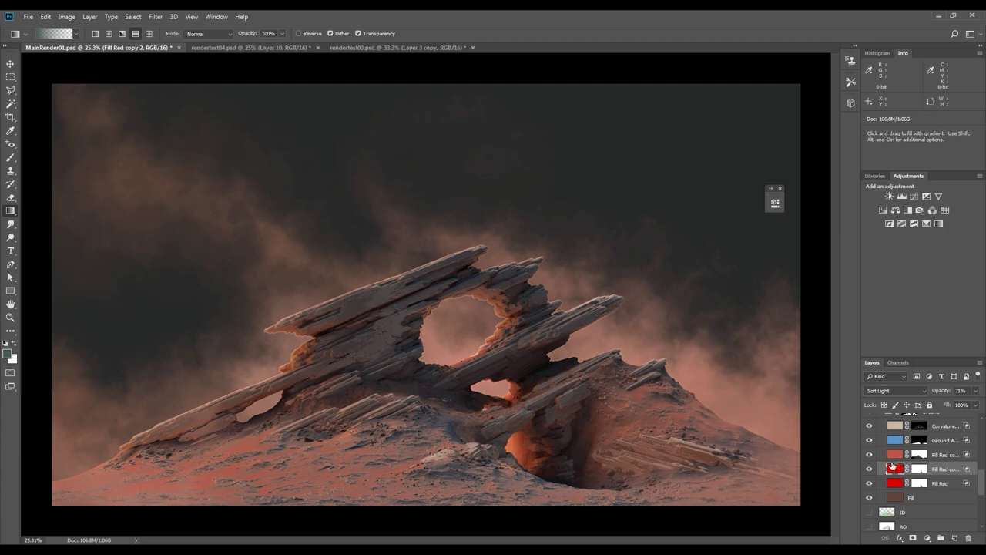
pyautogui.hotkey('ctrl', 'u')
pyautogui.moveTo(741, 156)
pyautogui.mouseDown()
pyautogui.moveTo(738, 163)
pyautogui.moveTo(759, 158)
pyautogui.mouseUp()
pyautogui.press('Return')
# - Set the orange Fill Red copy's Blend If split for dark underlying tones to 99/111
pyautogui.doubleClick(878, 471)
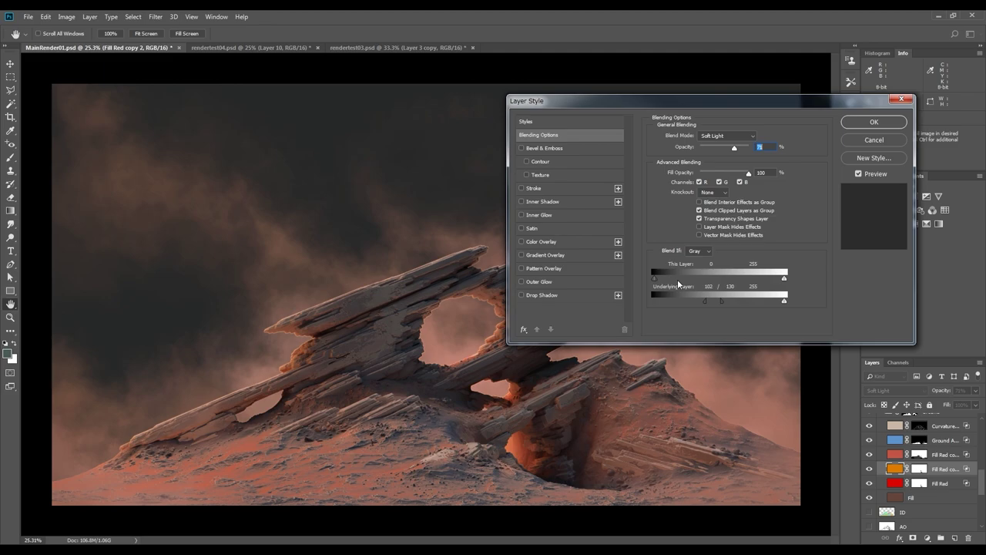
pyautogui.moveTo(708, 311); pyautogui.dragTo(708, 306)
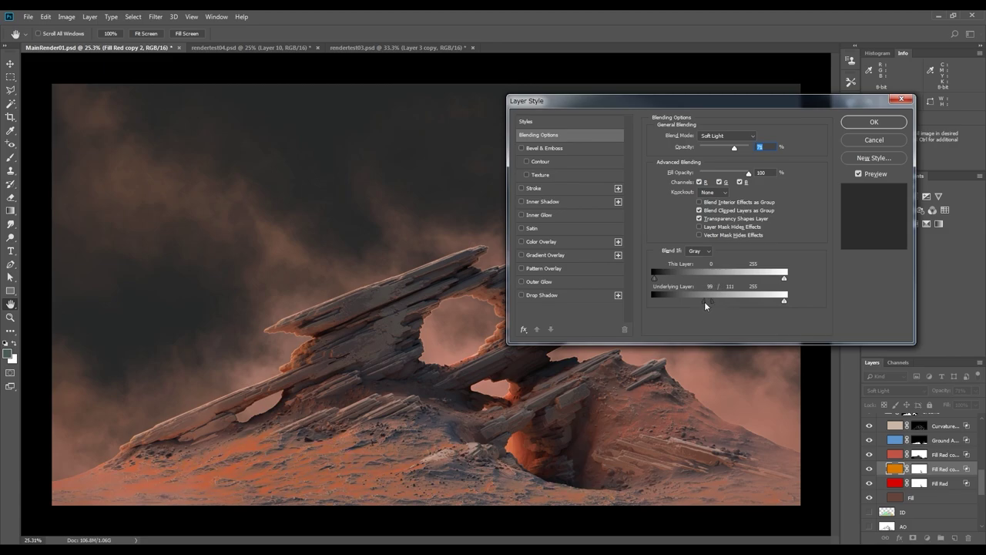
pyautogui.press('Return')
# - Raise the orange Fill Red copy's saturation and lightness, adjust its hue slightly, and lower its layer opacity to 46%
pyautogui.hotkey('ctrl', 'u')
pyautogui.moveTo(741, 207); pyautogui.dragTo(758, 208)
pyautogui.moveTo(741, 181); pyautogui.dragTo(771, 181)
pyautogui.moveTo(741, 156); pyautogui.dragTo(737, 156)
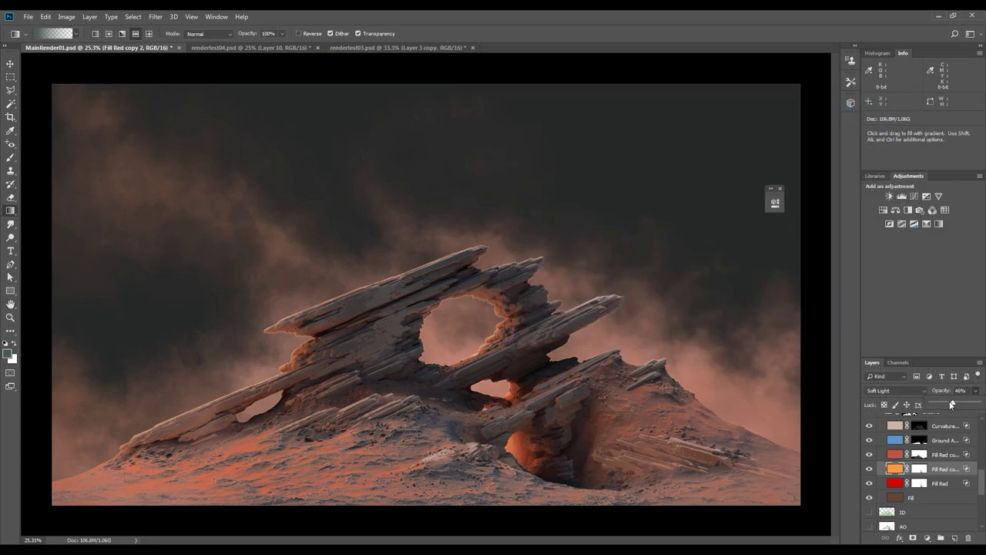
# - Darken the blue Ground AO details fill slightly and fine-tune its hue with Hue/Saturation
pyautogui.scroll(2, 921, 469)
pyautogui.click(892, 479)
pyautogui.click(891, 491)
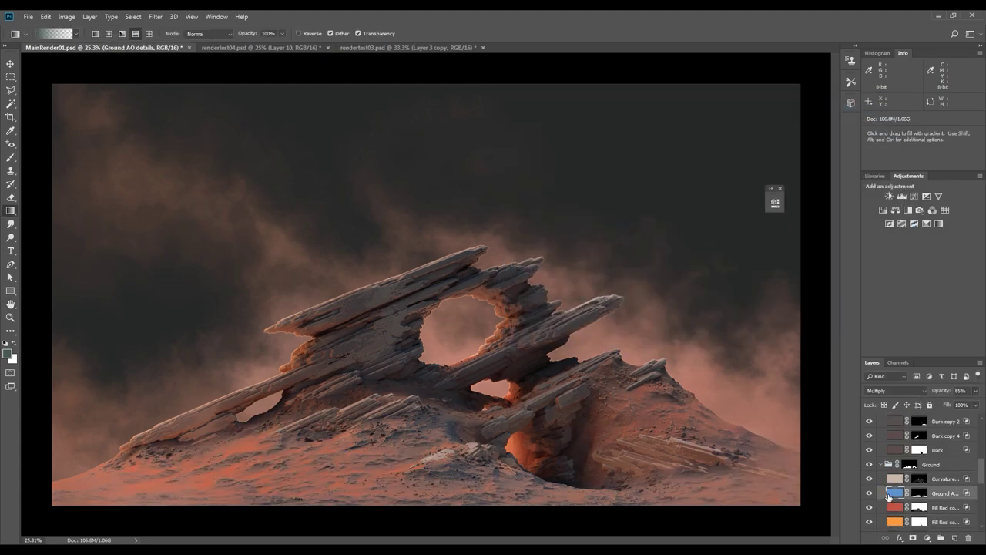
pyautogui.hotkey('ctrl', 'u')
pyautogui.moveTo(740, 208); pyautogui.dragTo(738, 207)
pyautogui.moveTo(741, 155)
pyautogui.mouseDown()
pyautogui.moveTo(728, 156)
pyautogui.moveTo(740, 155)
pyautogui.mouseUp()
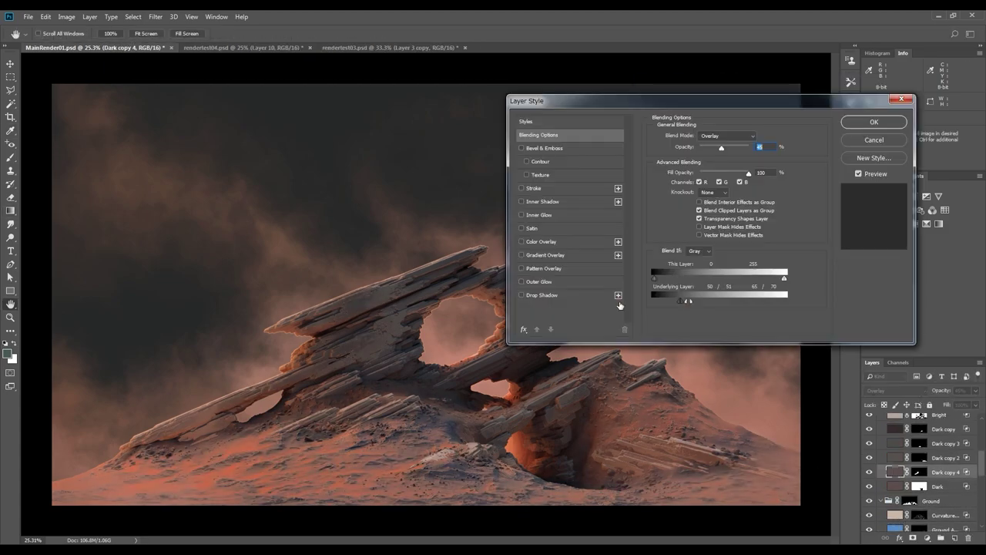
# - Set the Dark copy 4 layer's Blend If underlying-layer splits to 53/56 for shadows and 39/46 for highlights
pyautogui.moveTo(681, 301); pyautogui.dragTo(671, 301)
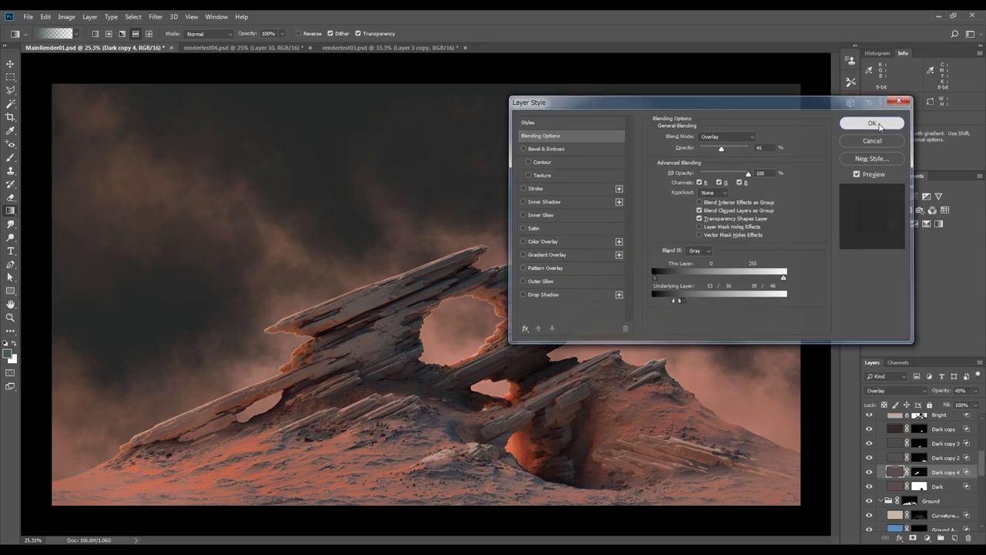
# - Refine the Levels 1 adjustment's white point and midtone inputs
pyautogui.doubleClick(887, 434)
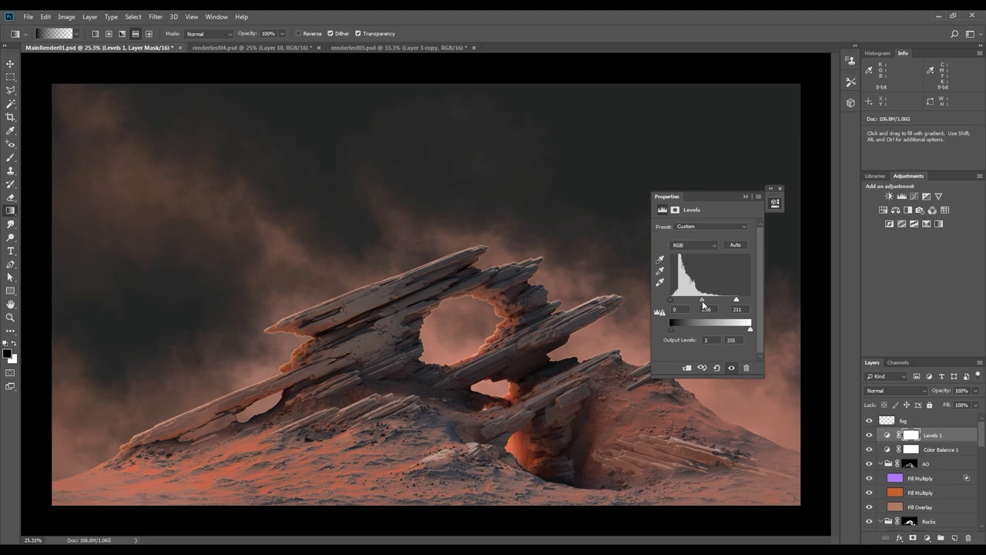
pyautogui.moveTo(737, 300); pyautogui.dragTo(731, 299)
pyautogui.moveTo(731, 300); pyautogui.dragTo(734, 300)
pyautogui.moveTo(699, 299); pyautogui.dragTo(701, 300)
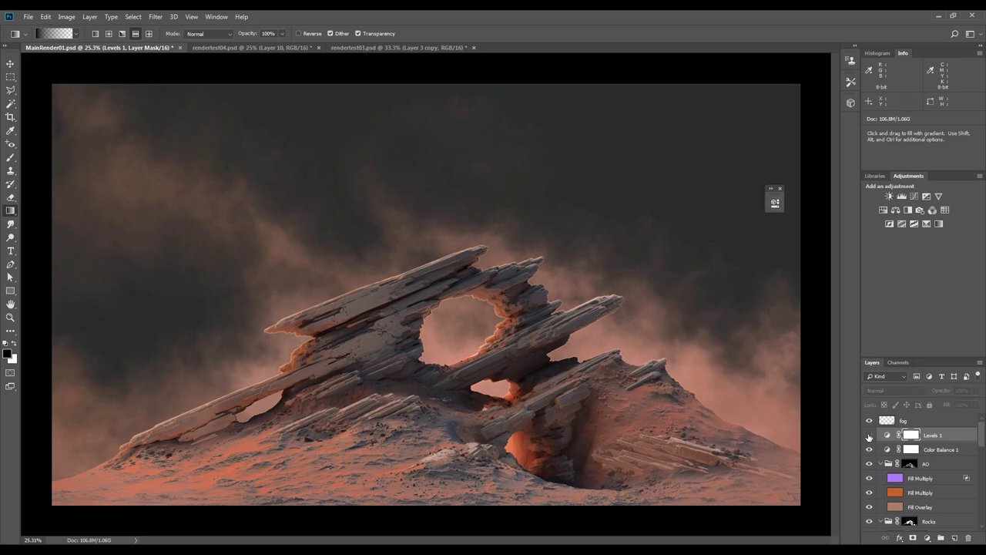
# - Set the Color Balance 1 highlights to Cyan/Red +3 and Yellow/Blue -13
pyautogui.click(884, 447)
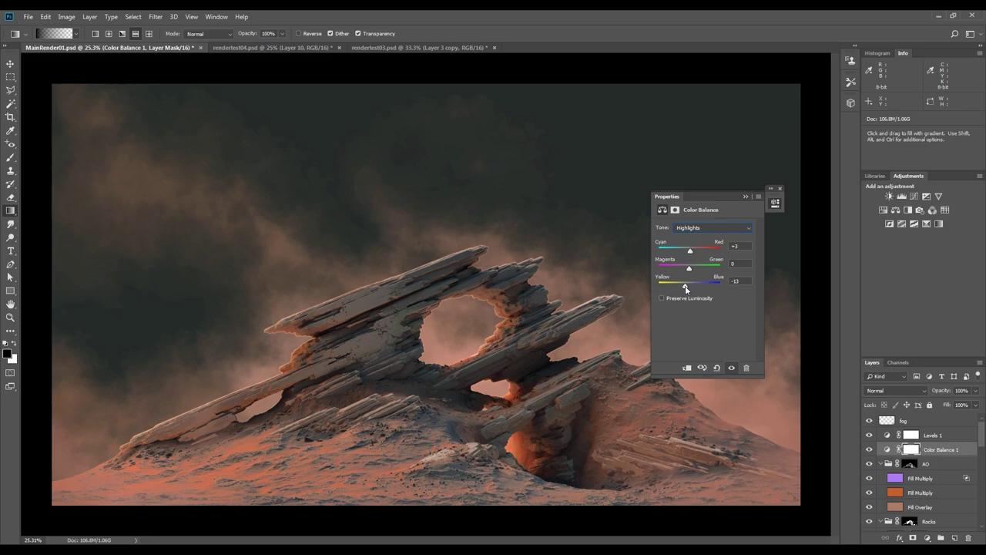
pyautogui.click(745, 197)
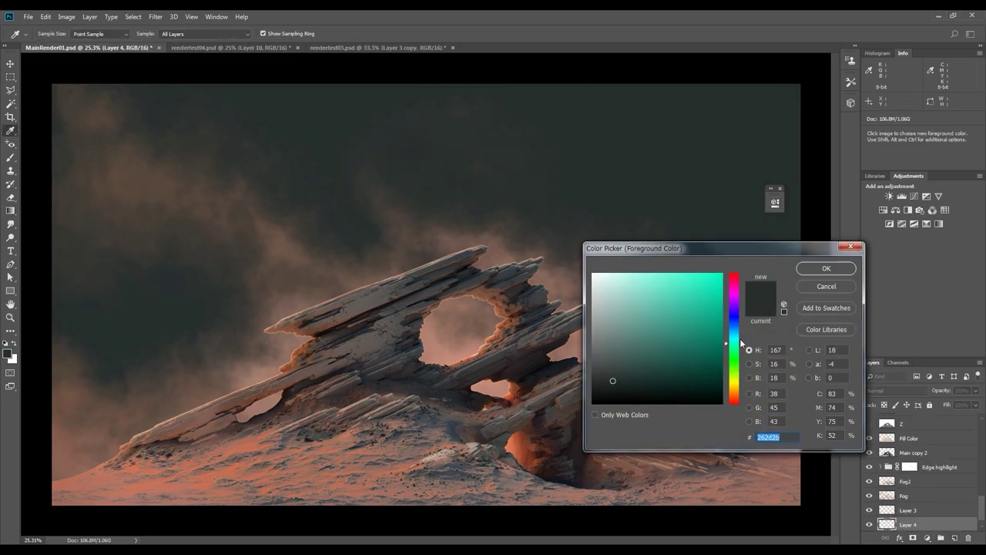
# - Pick a lighter muted teal and draw a teal sky gradient on Layer 4 beneath the fog layers
pyautogui.click(639, 354)
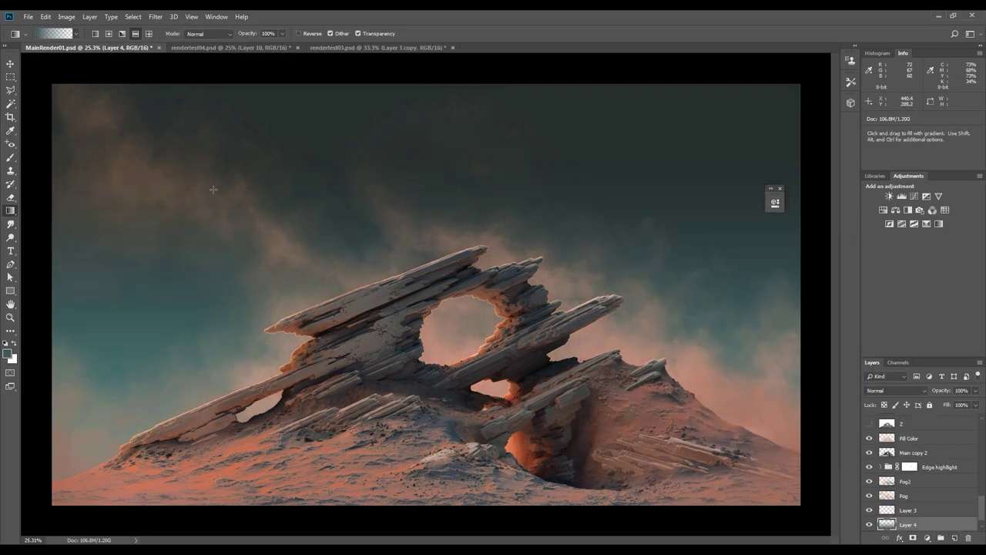
pyautogui.hotkey('ctrl', 'z')
# - Add a mask to Layer 4, fade the teal toward the right with a gradient, and set the layer's opacity to 50%
pyautogui.click(912, 538)
pyautogui.moveTo(121, 222); pyautogui.dragTo(724, 359)
pyautogui.hotkey('ctrl', 'z')
pyautogui.moveTo(484, 383); pyautogui.dragTo(85, 214)
pyautogui.hotkey('ctrl', 'z')
pyautogui.hotkey('ctrl', '-')
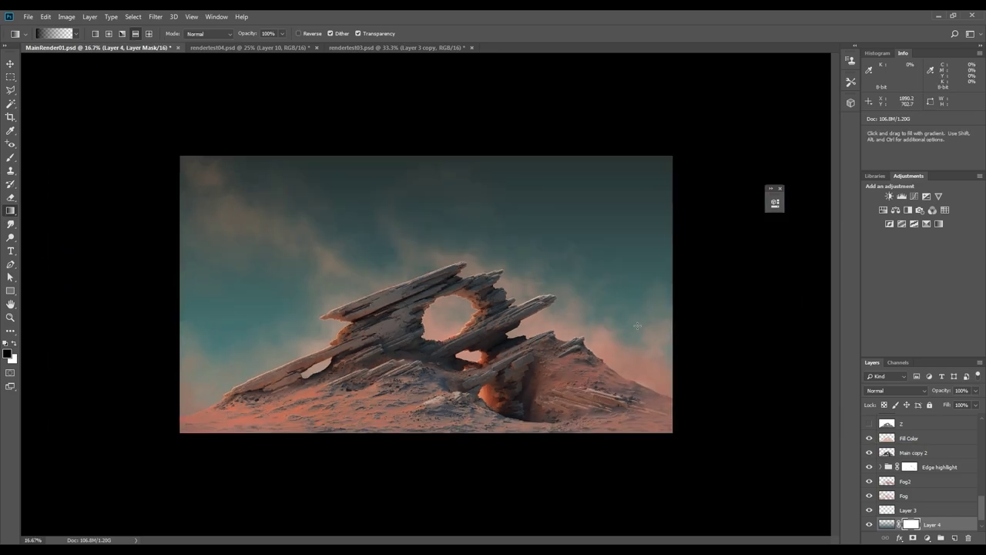
pyautogui.moveTo(976, 391); pyautogui.dragTo(945, 404)
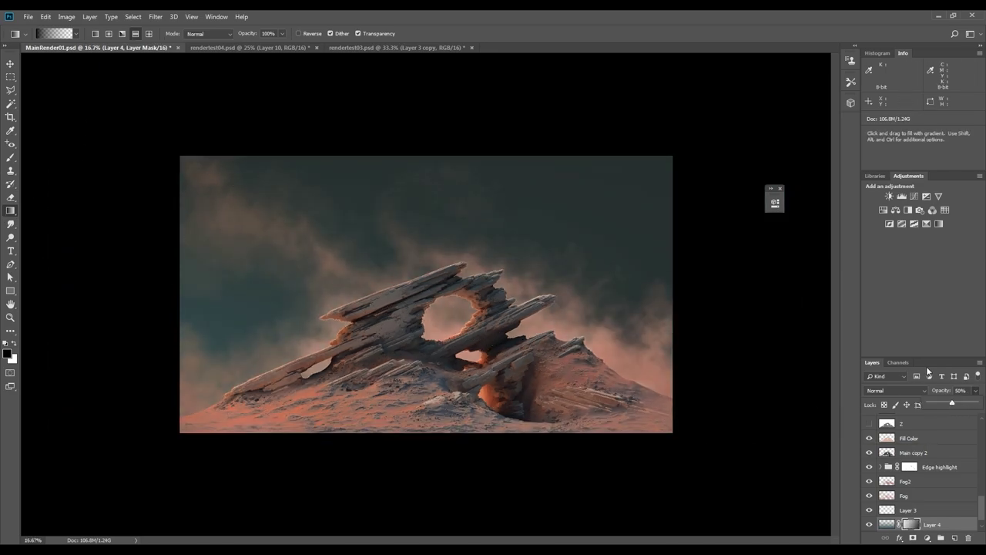
# - Apply Hue/Saturation to Layer 4's teal gradient with Hue -15 and Lightness -15
pyautogui.hotkey('ctrl', '+')
pyautogui.click(887, 524)
pyautogui.hotkey('ctrl', 'u')
pyautogui.moveTo(740, 156); pyautogui.dragTo(732, 157)
pyautogui.moveTo(741, 208); pyautogui.dragTo(732, 209)
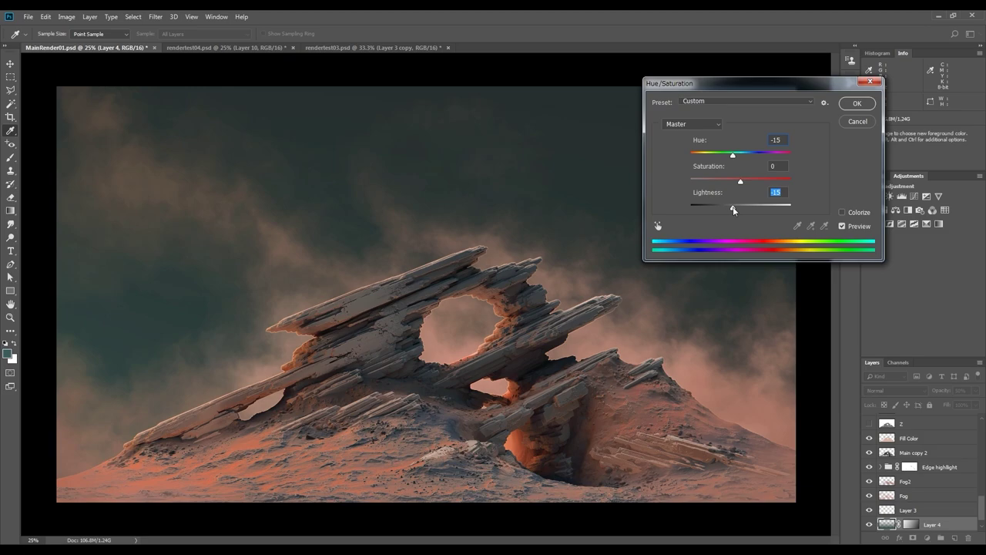
pyautogui.press('Return')
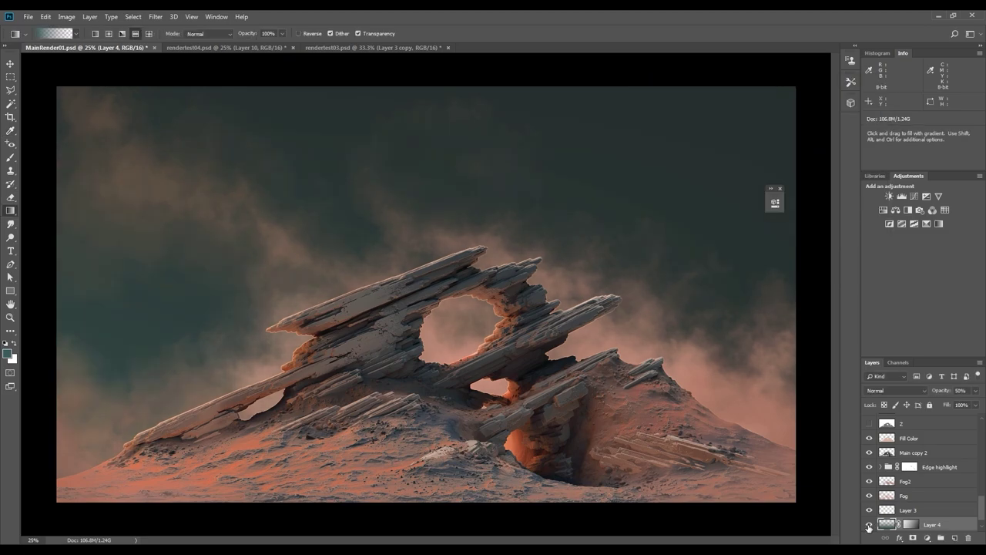
# - Apply Hue/Saturation to the AO group's light purple Fill Multiply layer with Hue +3, Saturation +100 and Lightness +11
pyautogui.scroll(-1, 868, 495)
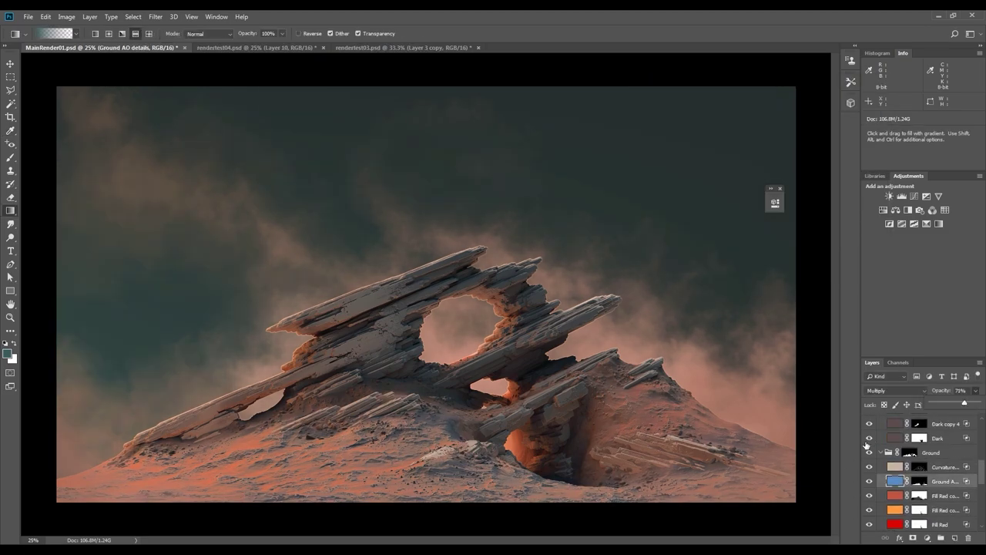
pyautogui.scroll(5, 866, 445)
pyautogui.click(894, 477)
pyautogui.hotkey('ctrl', 'u')
pyautogui.moveTo(740, 182); pyautogui.dragTo(790, 182)
pyautogui.moveTo(741, 209); pyautogui.dragTo(748, 208)
pyautogui.click(857, 104)
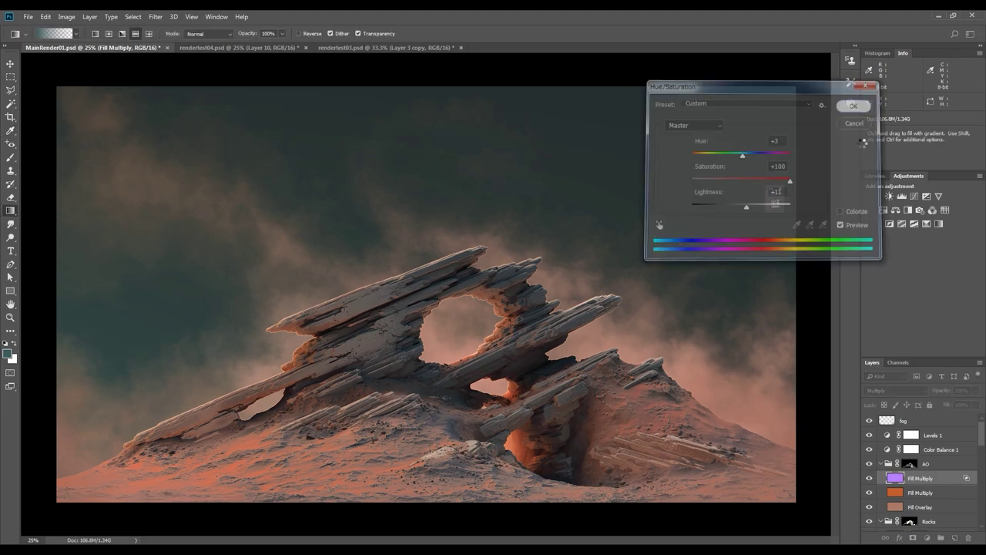
# - Duplicate the AO group's orange Fill Multiply layer and shift the copy's hue to dark purple with Hue/Saturation
pyautogui.click(920, 492)
pyautogui.hotkey('ctrl', 'j')
pyautogui.hotkey('ctrl', 'u')
pyautogui.moveTo(741, 155); pyautogui.dragTo(711, 158)
pyautogui.press('Return')
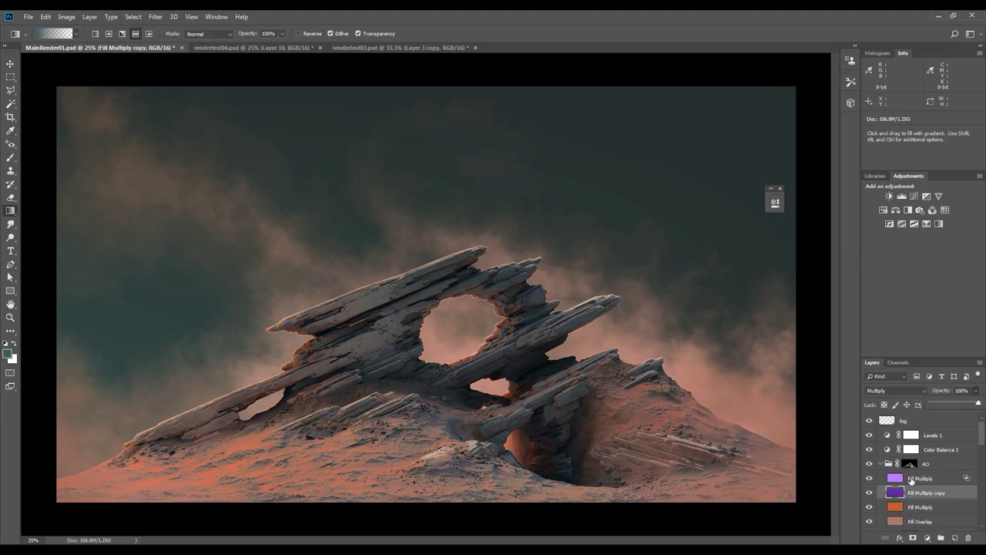
pyautogui.doubleClick(898, 492)
pyautogui.moveTo(654, 301); pyautogui.dragTo(700, 307)
pyautogui.press('Escape')
# - Hide the dark purple Fill Multiply copy and select the light purple Fill Multiply layer
pyautogui.click(919, 477)
pyautogui.click(870, 493)
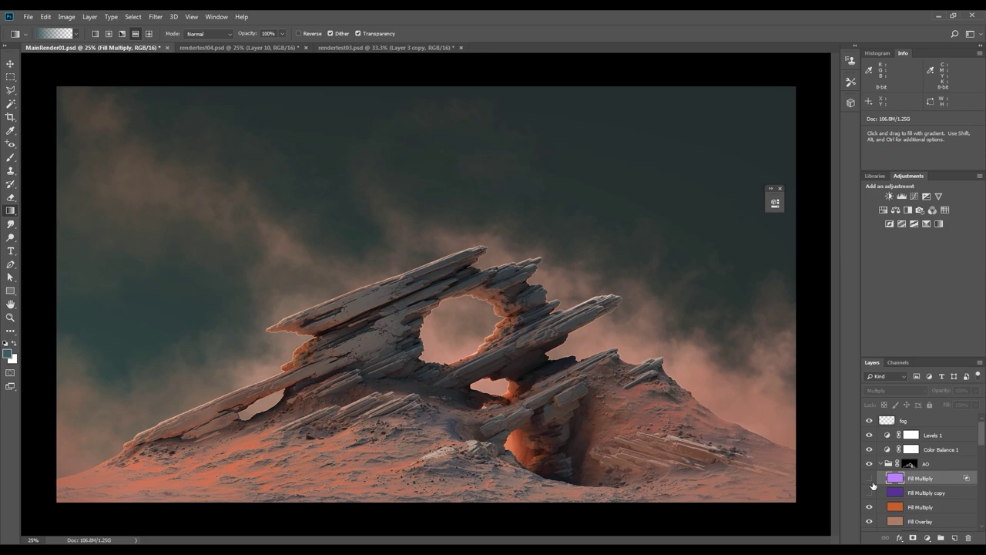
# - Duplicate the light purple Fill Multiply layer, set the copy to Soft Light, adjust its hue, and compare it on and off
pyautogui.hotkey('ctrl', 'j')
pyautogui.hotkey('ctrl', 'u')
pyautogui.moveTo(748, 158); pyautogui.dragTo(740, 155)
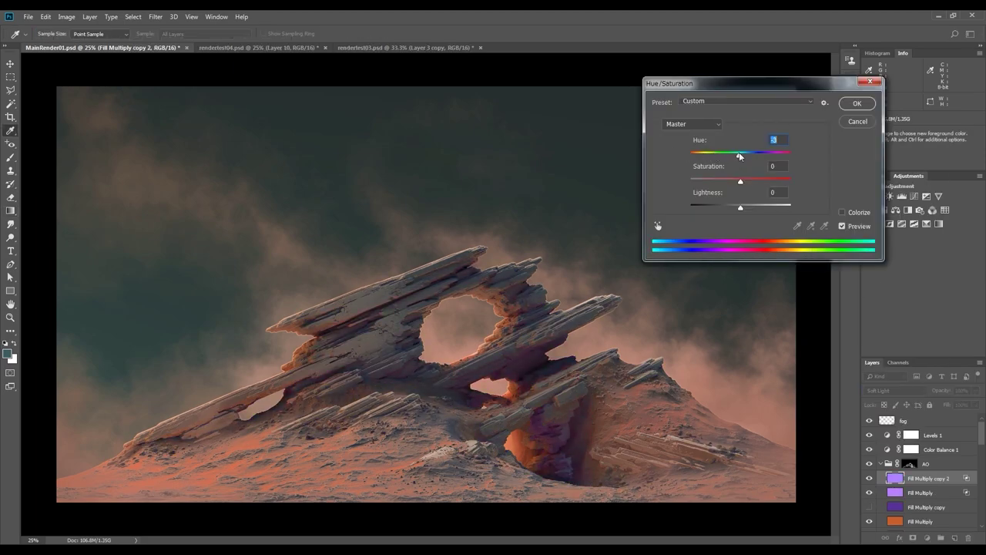
pyautogui.press('Return')
pyautogui.click(870, 479)
pyautogui.click(870, 479)
# - Restrict Fill Multiply copy 2 to the darkest underlying tones with a split Blend If white point reaching 24
pyautogui.doubleClick(896, 478)
pyautogui.moveTo(667, 302); pyautogui.dragTo(669, 302)
pyautogui.press('Return')
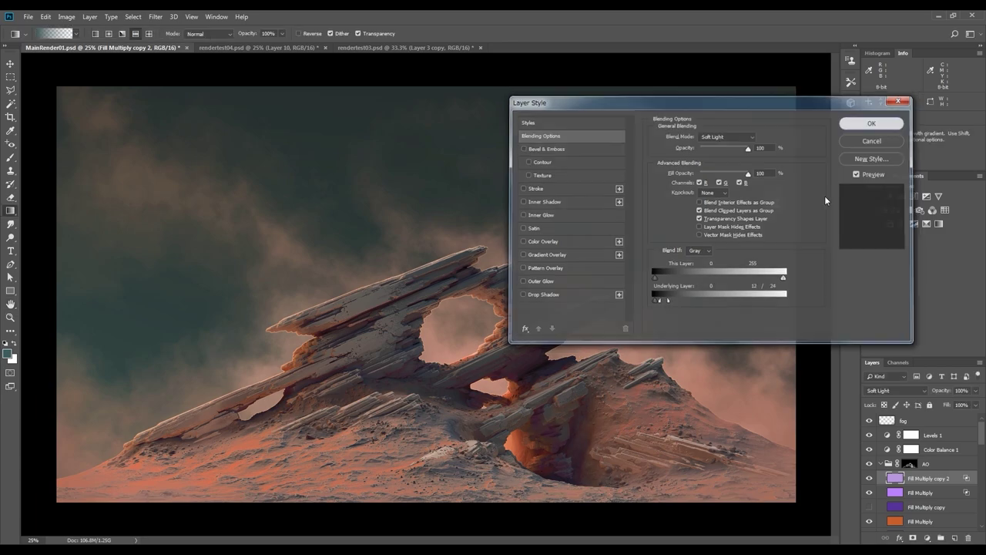
# - Shift Fill Multiply copy 2 to pink with Hue/Saturation at Hue +32
pyautogui.hotkey('ctrl', 'u')
pyautogui.moveTo(741, 155)
pyautogui.mouseDown()
pyautogui.moveTo(775, 170)
pyautogui.moveTo(735, 169)
pyautogui.mouseUp()
pyautogui.press('Up')
pyautogui.press('Up')
pyautogui.press('Up')
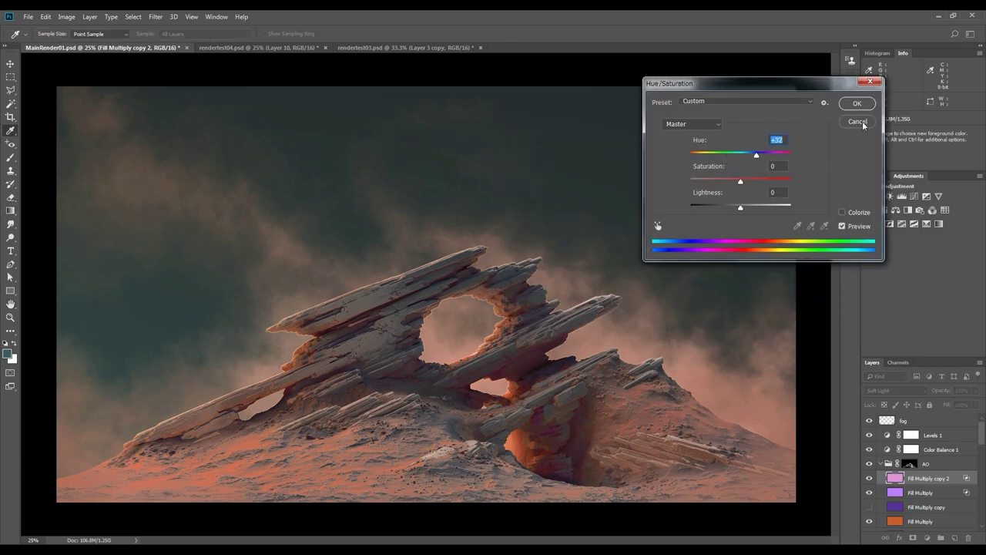
pyautogui.press('Return')
# - Set Fill Multiply copy 2 to 79% opacity, add a mask, and paint out parts of the arch with a soft 14% brush
pyautogui.press('b')
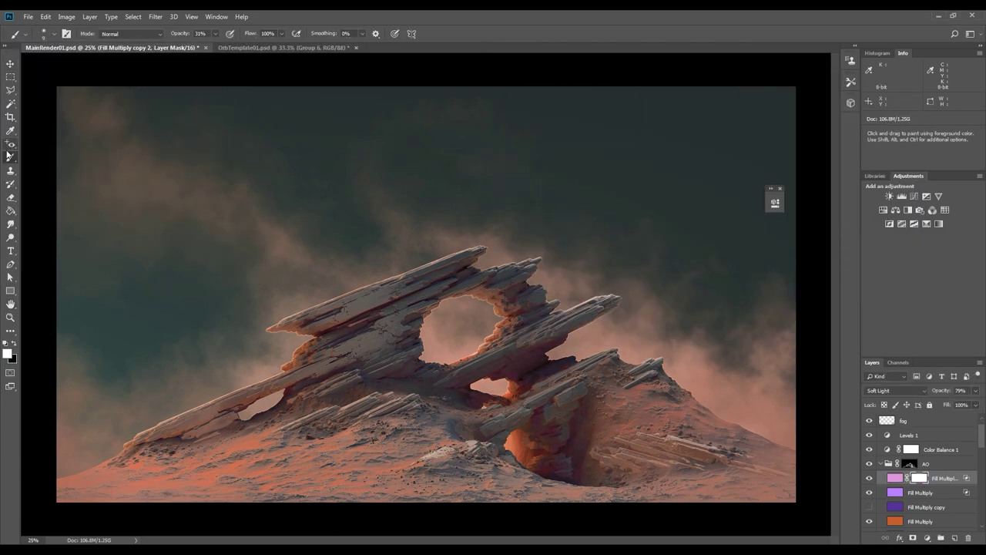
pyautogui.scroll(2, 438, 423)
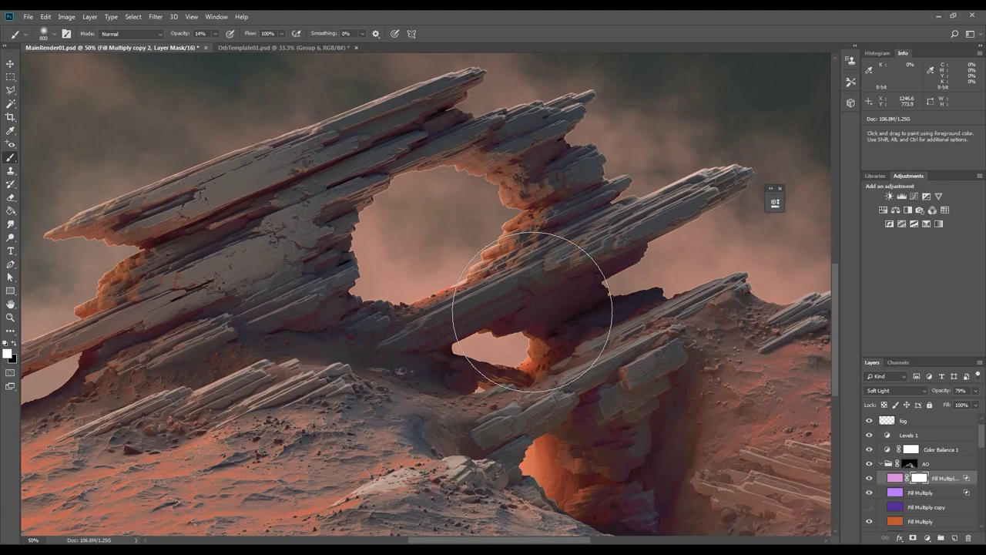
pyautogui.press('x')
pyautogui.press('1')
pyautogui.press('4')
pyautogui.moveTo(532, 313); pyautogui.dragTo(593, 238)
pyautogui.scroll(-1, 592, 238)
pyautogui.moveTo(297, 250); pyautogui.dragTo(314, 202)
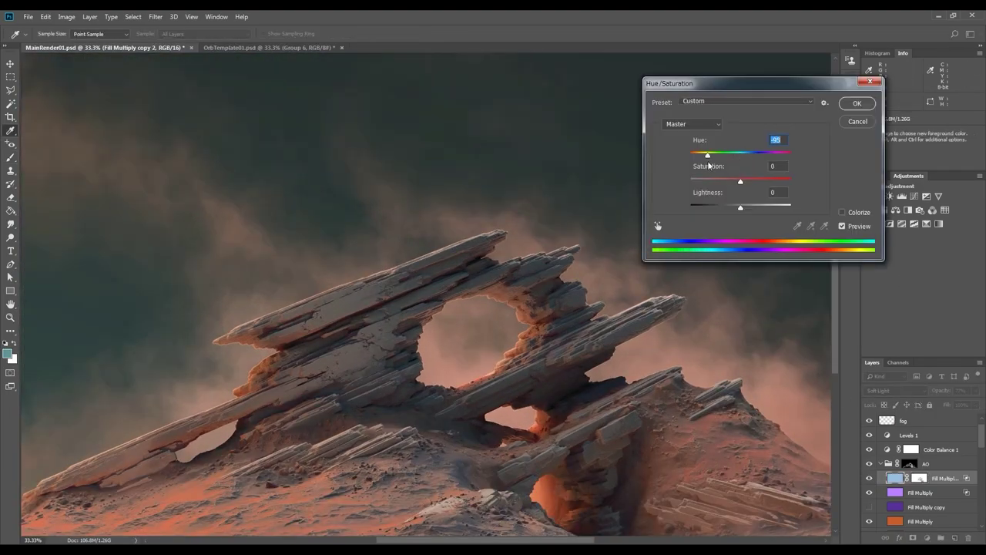
# - Shift the masked Fill Multiply copy 2 fill to pale pink with Hue/Saturation
pyautogui.moveTo(759, 155); pyautogui.dragTo(763, 155)
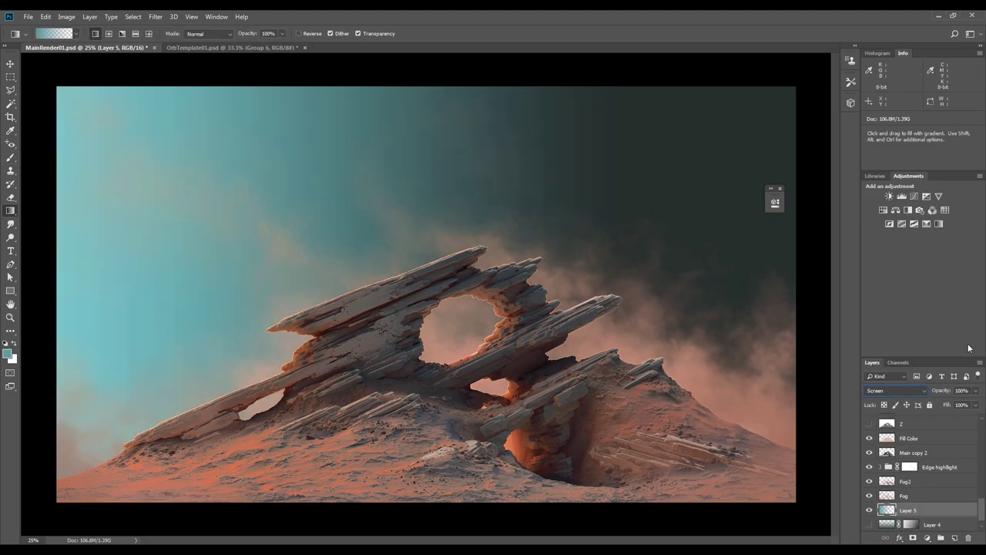
# - Lower the opacity of Layer 5, the teal Screen gradient in the left part of the sky
pyautogui.moveTo(974, 390); pyautogui.dragTo(973, 396)
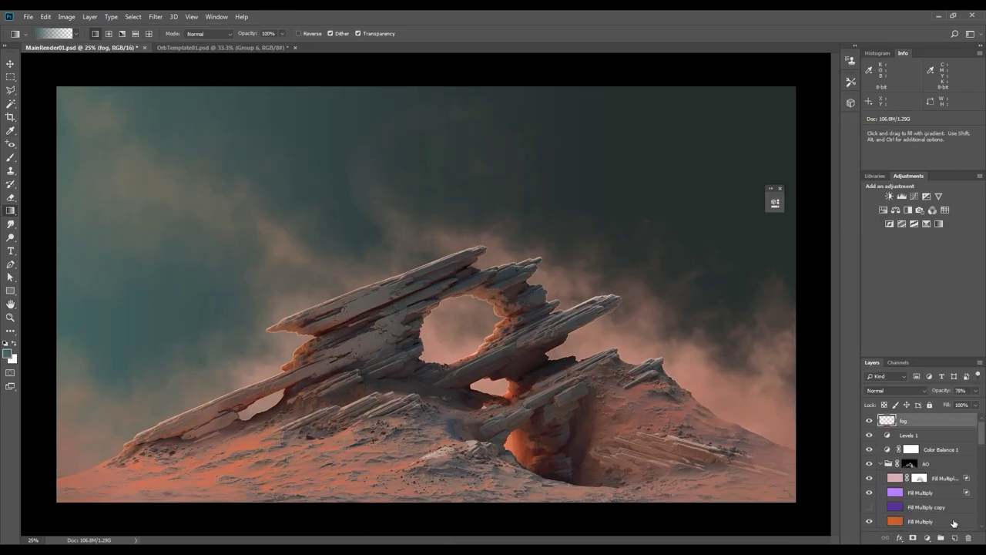
# - Create a new layer named noise in Overlay mode, filled with 50% gray
pyautogui.hotkey('ctrl', 'u')
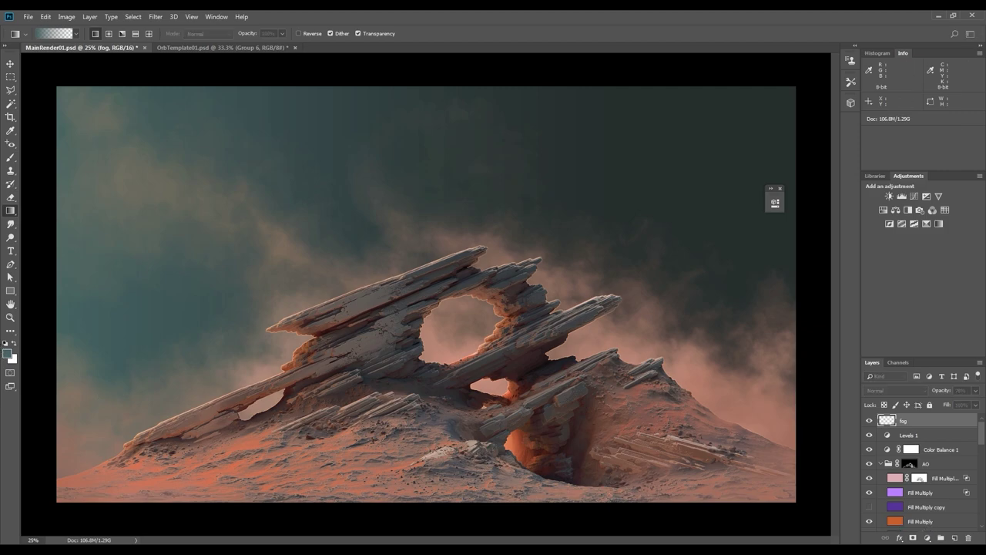
pyautogui.hotkey('ctrl', 'shift', 'n')
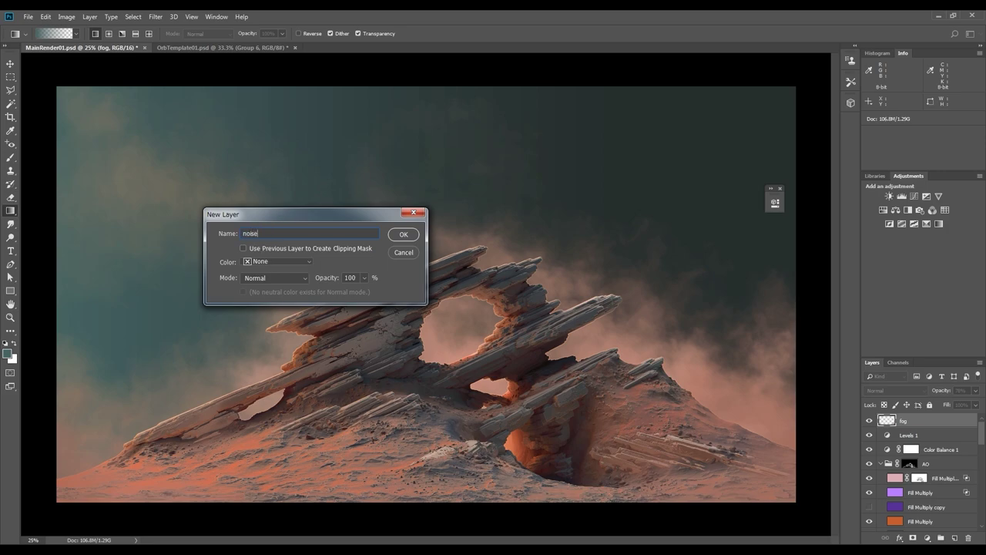
pyautogui.click(282, 282)
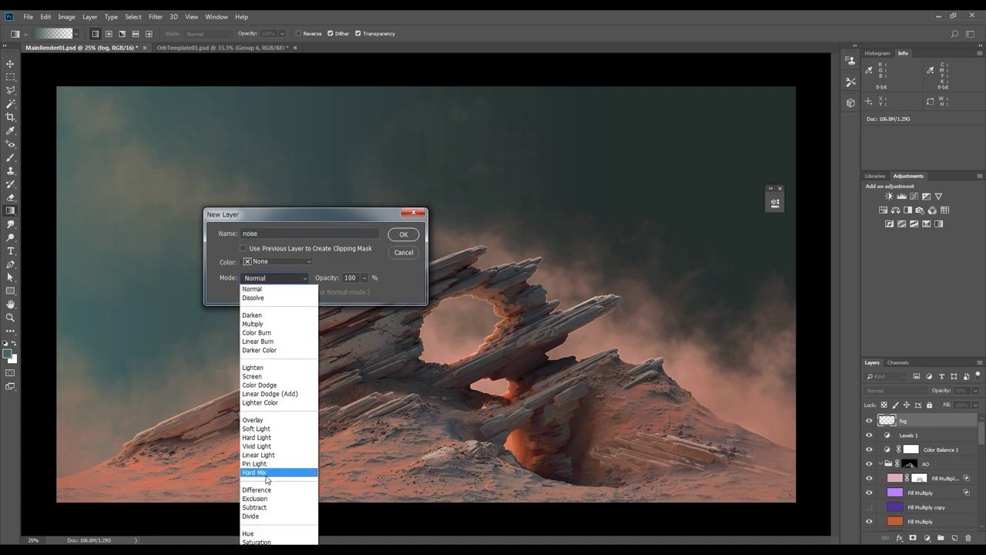
pyautogui.click(263, 421)
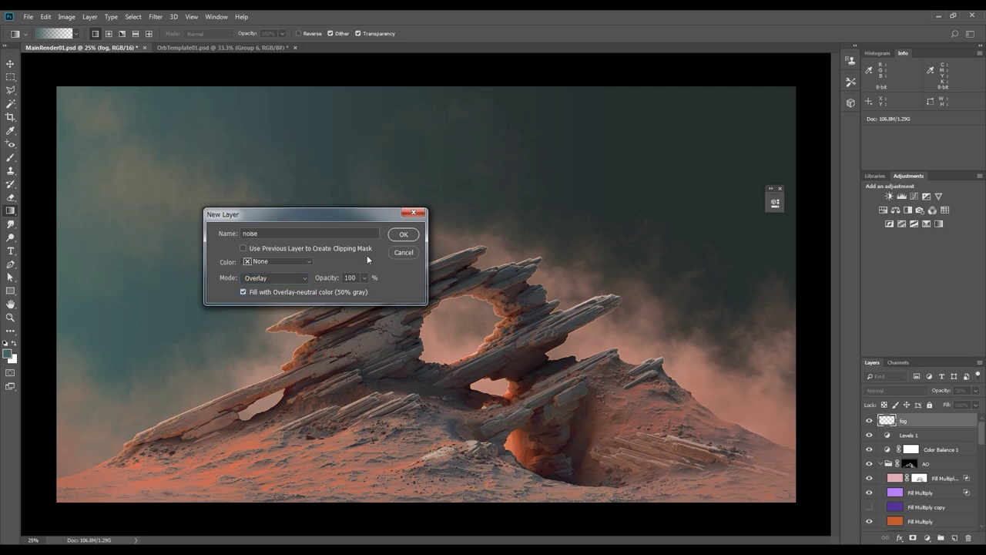
pyautogui.click(411, 233)
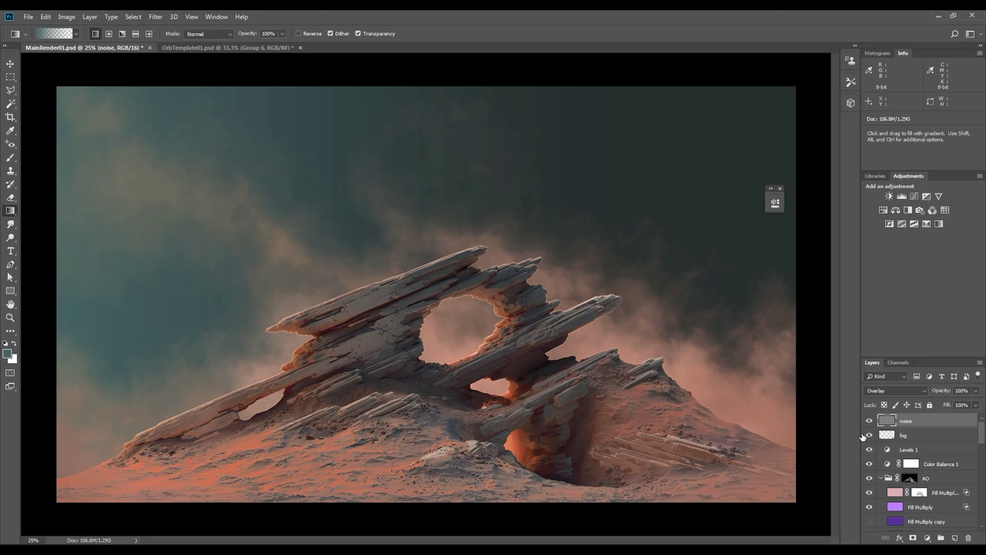
# - Apply the Add Noise filter to the noise layer with uniform, monochromatic noise
pyautogui.click(155, 16)
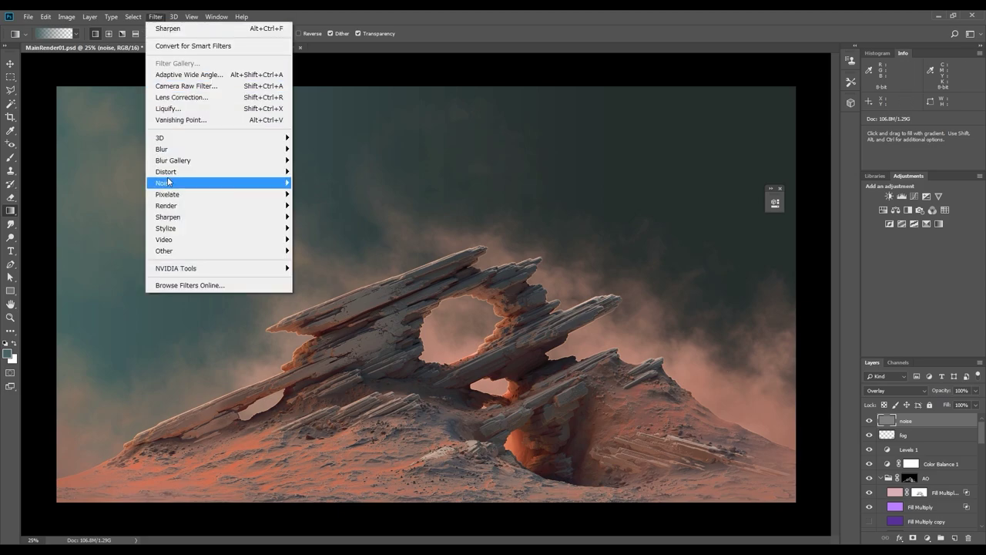
pyautogui.moveTo(176, 188)
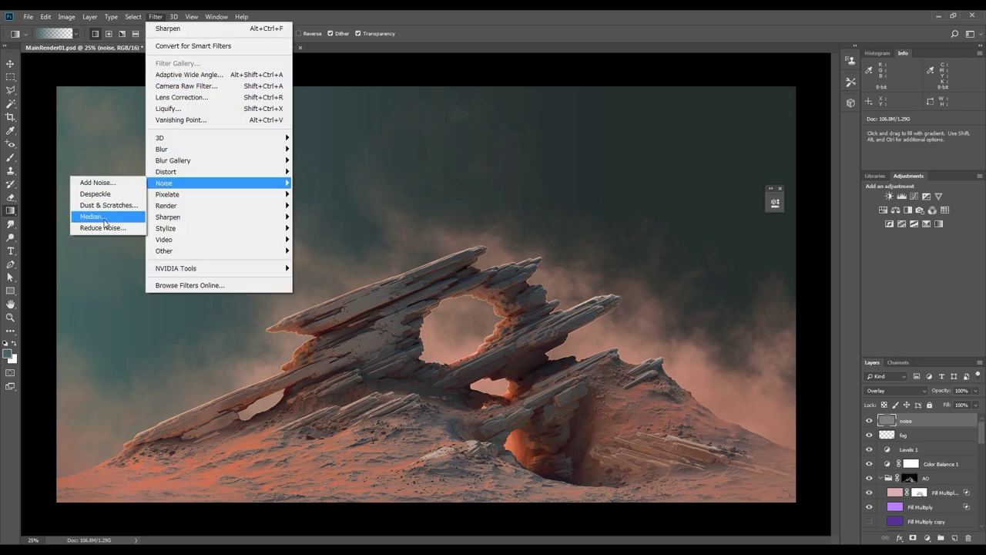
pyautogui.click(104, 186)
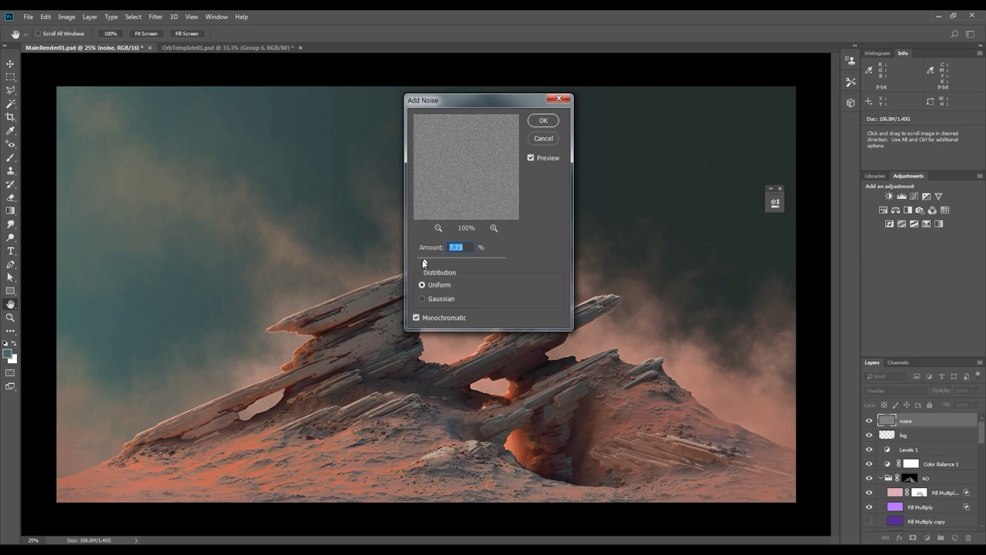
pyautogui.moveTo(420, 263); pyautogui.dragTo(432, 260)
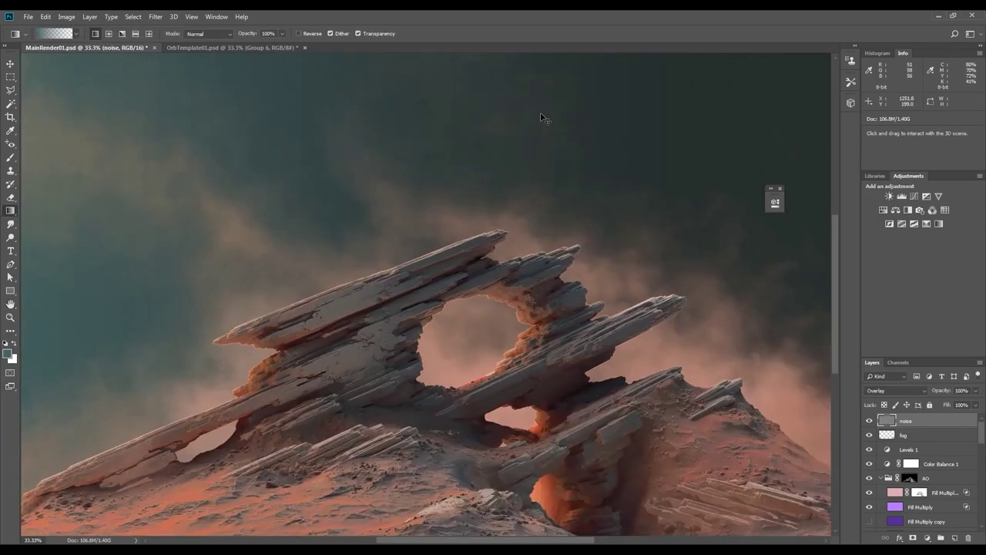
# - Erase and repaint parts of the Fog layer beside the right slope and around the lower-left base of the arch
pyautogui.scroll(-3, 52, 145)
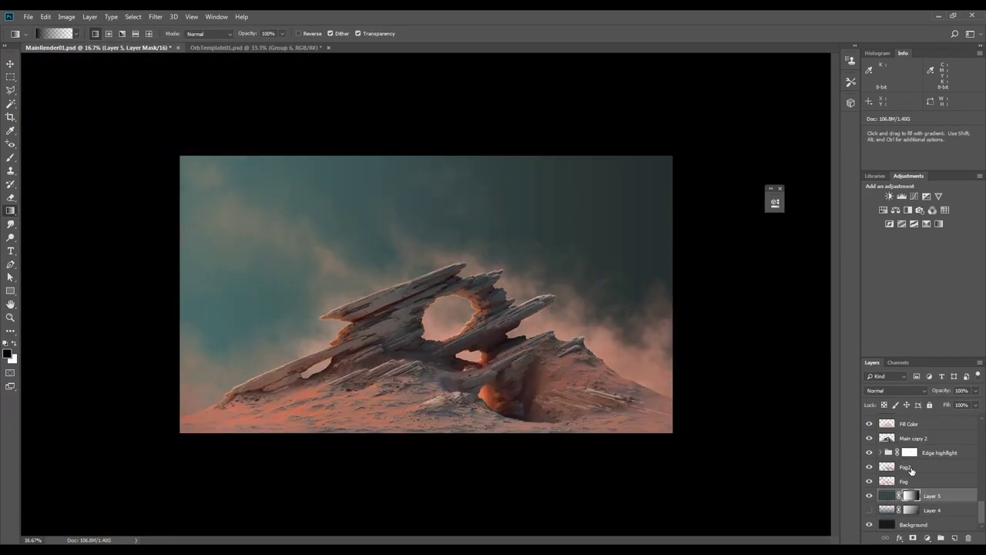
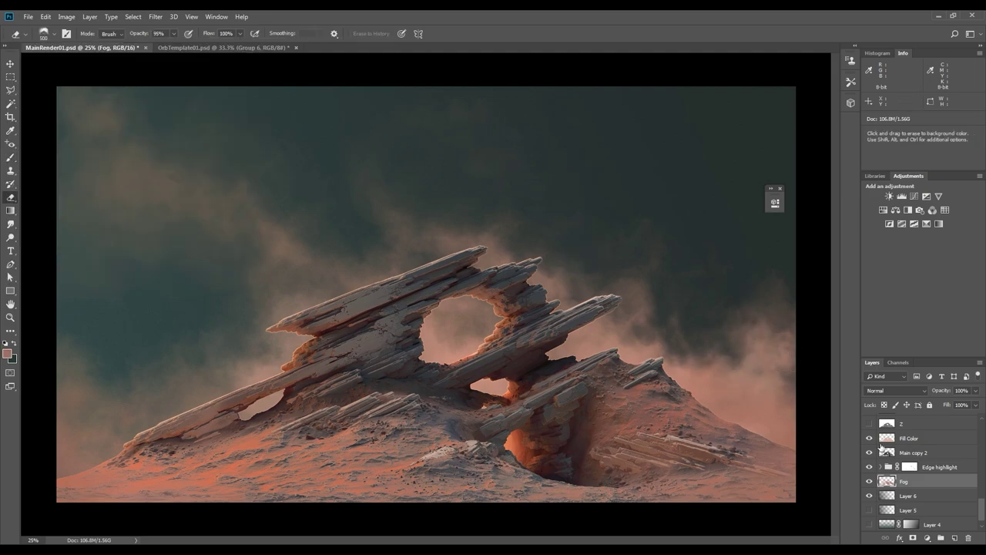
pyautogui.moveTo(735, 316)
pyautogui.mouseDown()
pyautogui.moveTo(717, 374)
pyautogui.moveTo(645, 350)
pyautogui.mouseUp()
pyautogui.press('b')
pyautogui.click(352, 293)
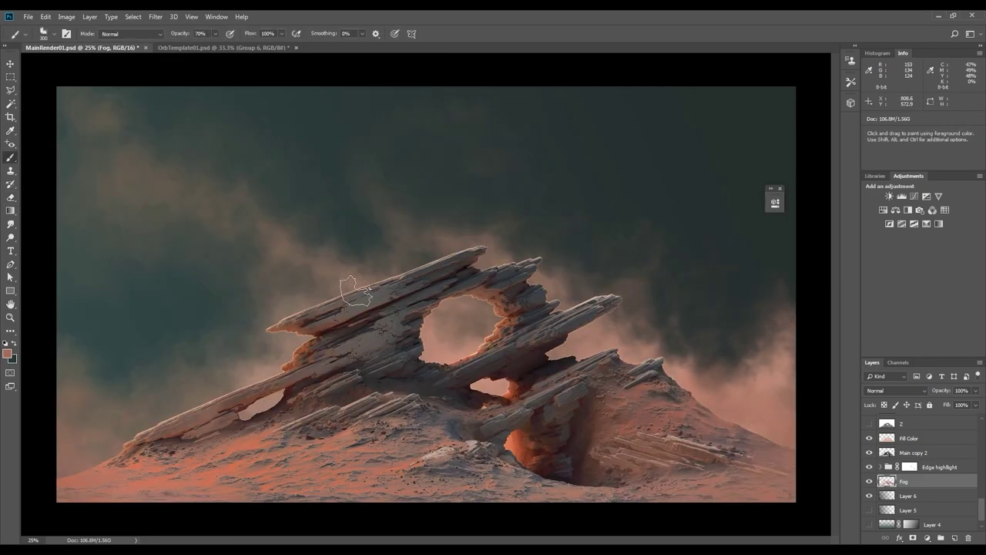
pyautogui.moveTo(100, 432); pyautogui.dragTo(74, 408)
pyautogui.press('e')
pyautogui.moveTo(186, 394); pyautogui.dragTo(199, 370)
pyautogui.press('[')
pyautogui.press('[')
pyautogui.press('[')
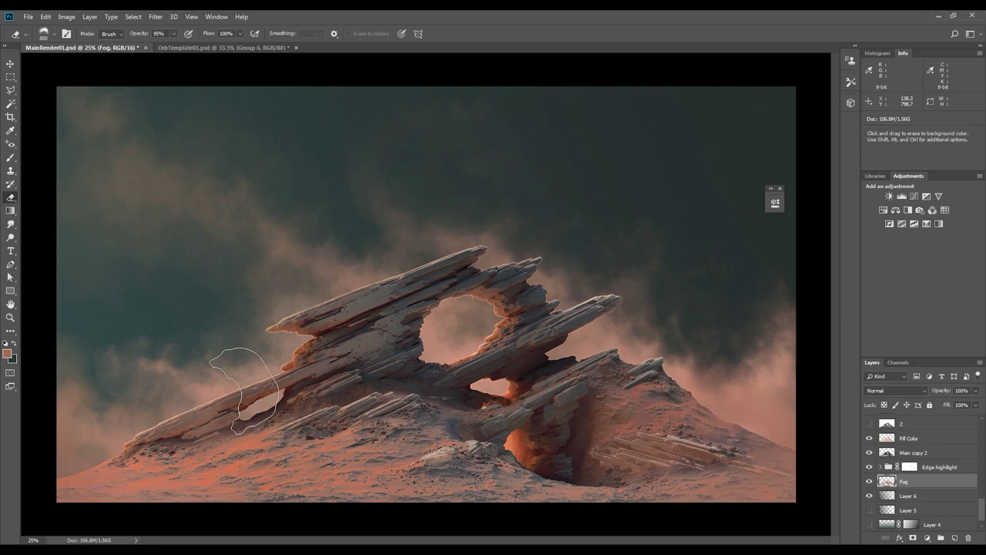
# - Build up the Fog layer in the upper-left sky and soften it around the arch with a large 56% eraser
pyautogui.press(']')
pyautogui.press('b')
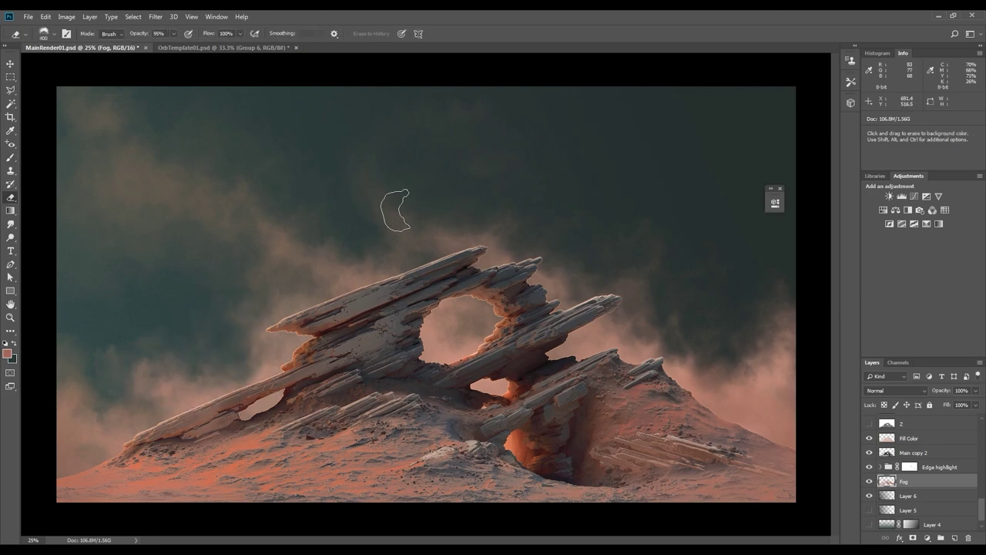
pyautogui.press('e')
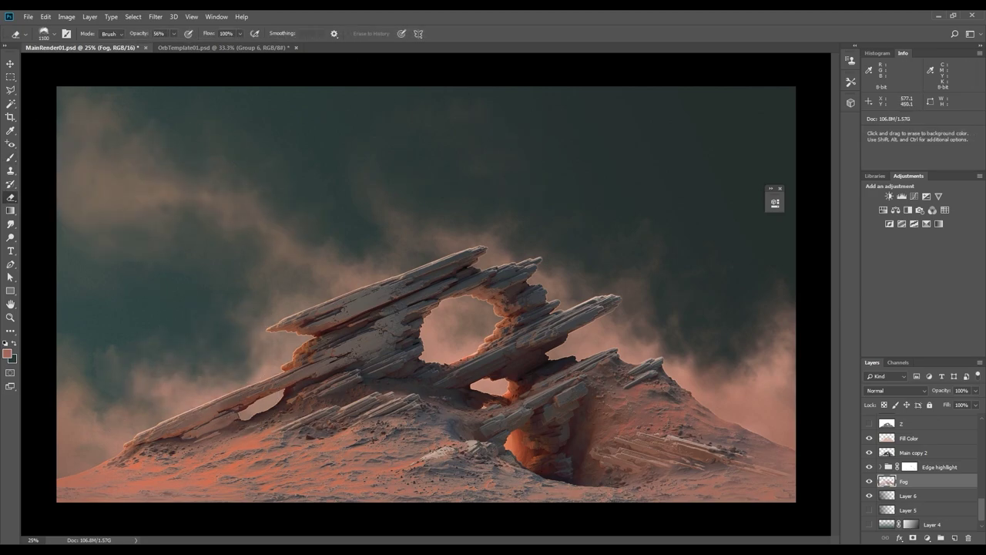
pyautogui.hotkey('ctrl', '-')
pyautogui.moveTo(295, 343); pyautogui.dragTo(590, 362)
pyautogui.hotkey('ctrl', '+')
# - Add a pink gradient layer above Fog, masked to the Fog layer's shape, and adjust its color with Hue/Saturation
pyautogui.scroll(10, 909, 470)
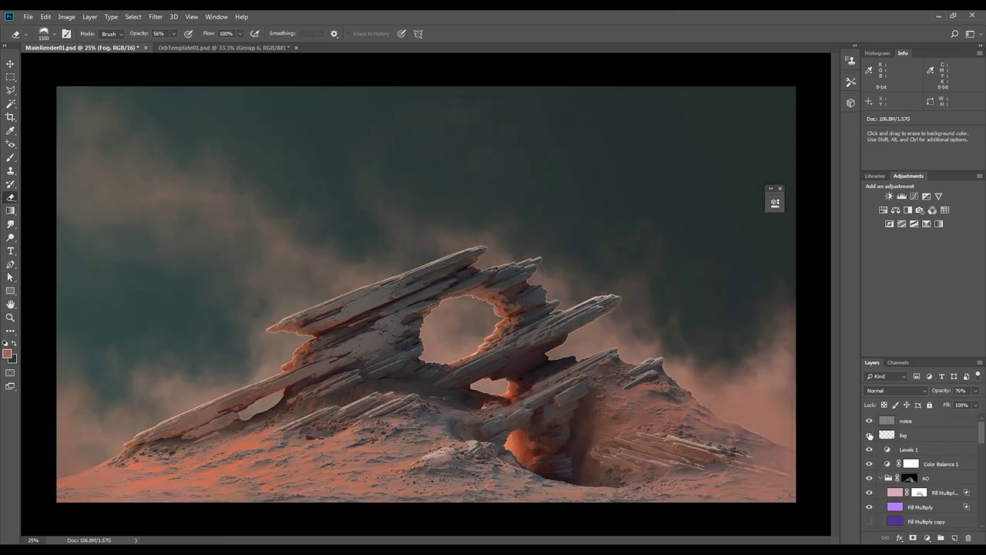
pyautogui.click(925, 435)
pyautogui.scroll(-10, 925, 470)
pyautogui.click(925, 481)
pyautogui.click(954, 538)
pyautogui.keyDown('ctrl'); pyautogui.click(886, 481); pyautogui.keyUp('ctrl')
pyautogui.click(913, 538)
pyautogui.hotkey('ctrl', 'u')
pyautogui.press('Return')
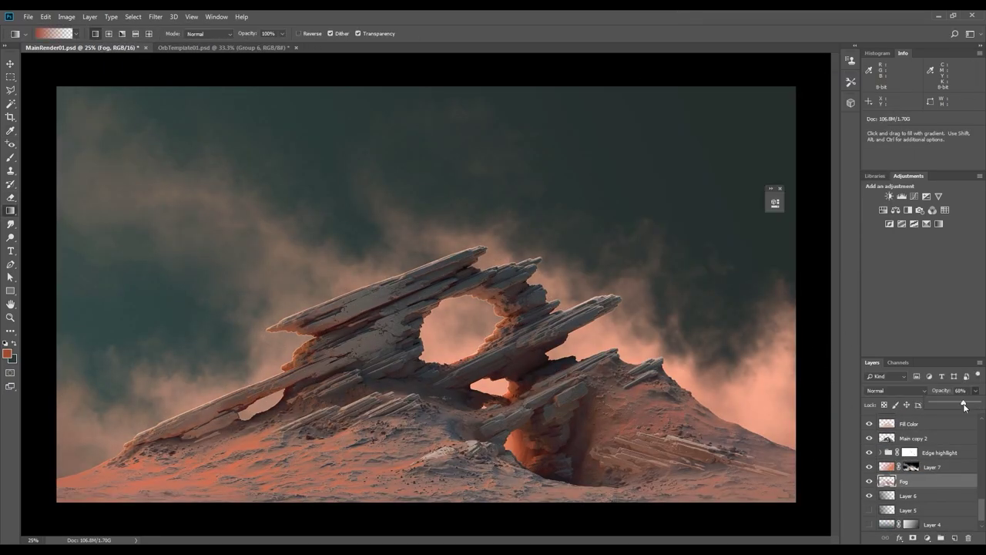
# - Group Layer 7 under the name fog and give the group a black mask
pyautogui.hotkey('ctrl', 'g')
pyautogui.doubleClick(924, 467)
pyautogui.write('fog')
pyautogui.press('Return')
pyautogui.press('e')
pyautogui.press('b')
pyautogui.press('d')
pyautogui.press('x')
pyautogui.click(458, 325)
pyautogui.hotkey('ctrl', 'i')
pyautogui.press('x')
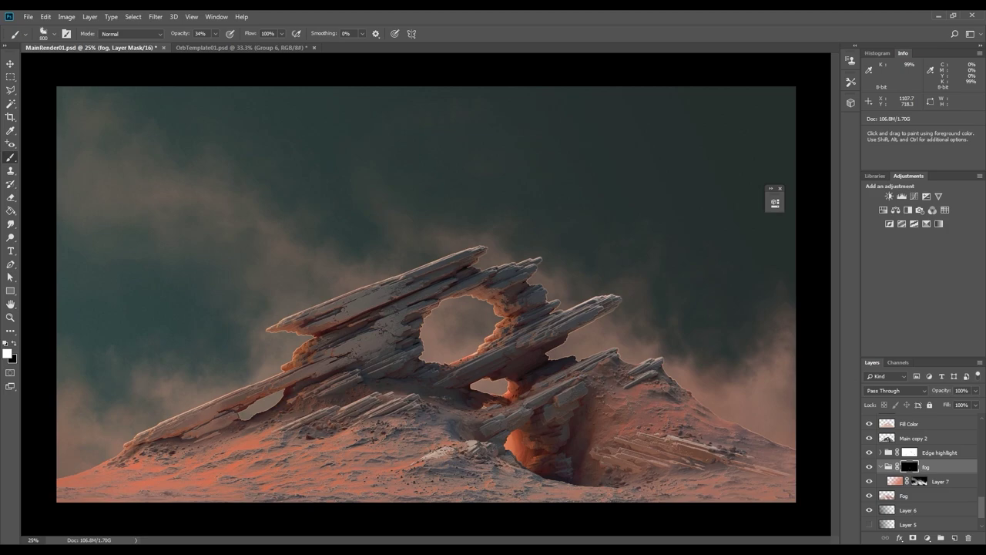
# - Paint white on the fog group's mask to reveal the glow behind the arch and along its left and right sides
pyautogui.moveTo(461, 330)
pyautogui.mouseDown()
pyautogui.moveTo(731, 404)
pyautogui.moveTo(274, 316)
pyautogui.mouseUp()
pyautogui.moveTo(342, 283); pyautogui.dragTo(123, 438)
pyautogui.moveTo(466, 251); pyautogui.dragTo(601, 323)
pyautogui.press('x')
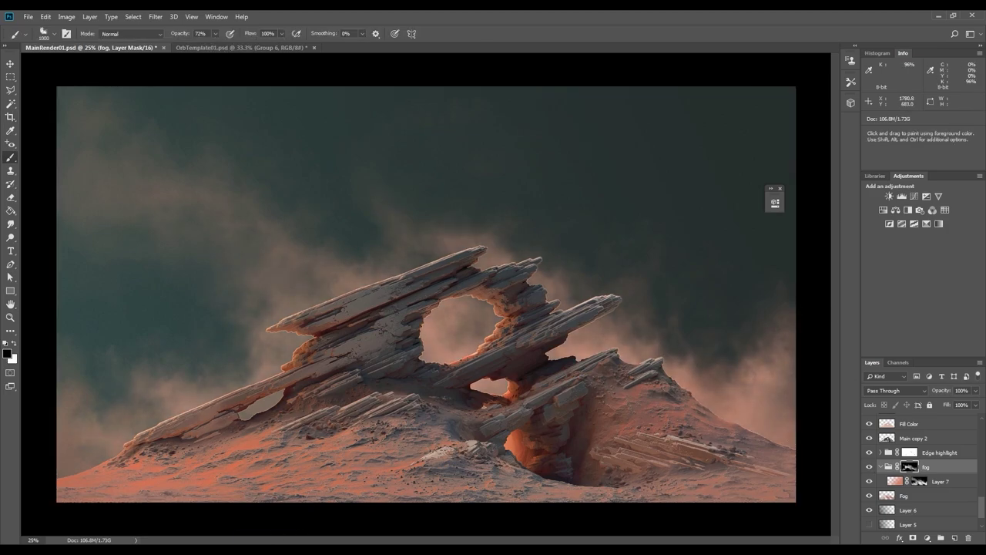
# - Shift the color of the Layer 7 fog gradient with Hue/Saturation
pyautogui.click(895, 481)
pyautogui.hotkey('ctrl', 'u')
pyautogui.moveTo(740, 181)
pyautogui.mouseDown()
pyautogui.moveTo(750, 181)
pyautogui.moveTo(749, 207)
pyautogui.mouseUp()
pyautogui.moveTo(751, 181); pyautogui.dragTo(758, 180)
pyautogui.press('Return')
# - Add a mask to the Fog layer, draw a gradient from its upper-left corner, and adjust the mask with Levels
pyautogui.click(919, 481)
pyautogui.click(904, 496)
pyautogui.click(913, 538)
pyautogui.press('g')
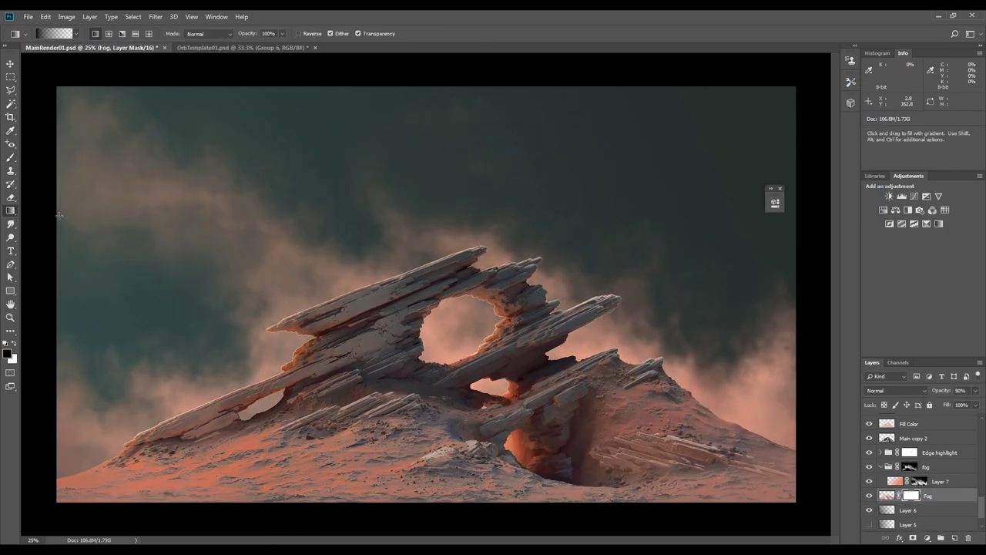
pyautogui.hotkey('ctrl', '-')
pyautogui.moveTo(105, 81); pyautogui.dragTo(319, 294)
pyautogui.hotkey('ctrl', 'l')
pyautogui.press('Return')
# - Set the fog group's opacity to 76%
pyautogui.click(942, 482)
pyautogui.click(910, 467)
pyautogui.hotkey('ctrl', '+')
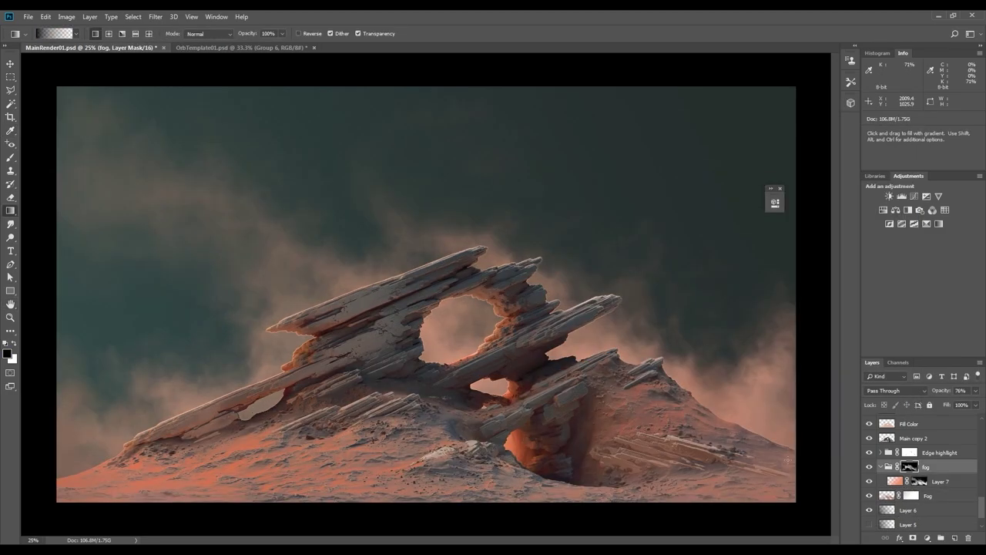
# - Set the opacity of the fog layer just below noise to 72%
pyautogui.keyDown('ctrl'); pyautogui.click(769, 423); pyautogui.keyUp('ctrl')
pyautogui.press('b')
pyautogui.press('e')
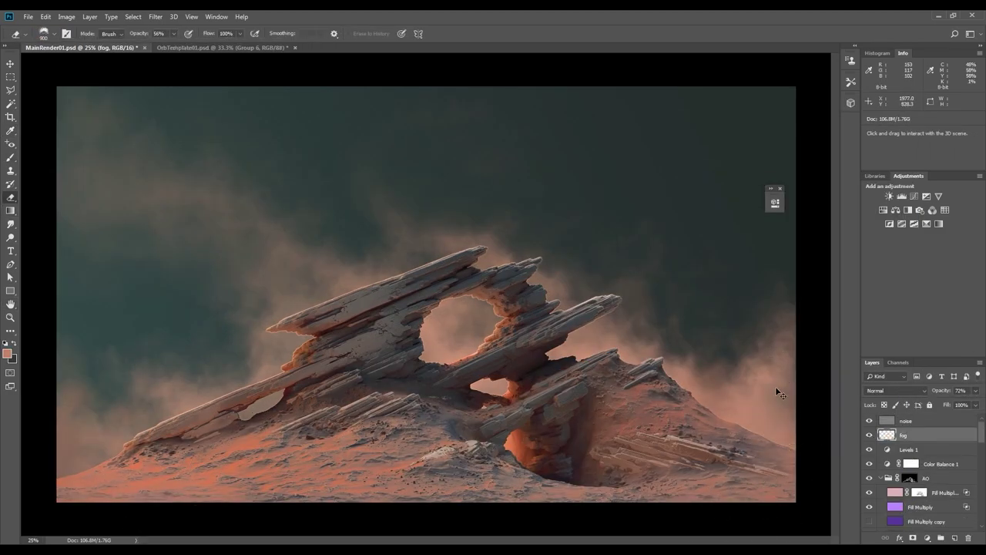
# - Add a new layer above Layer 6 and draw a short pink haze gradient along the horizon behind the left slope
pyautogui.scroll(-10, 900, 493)
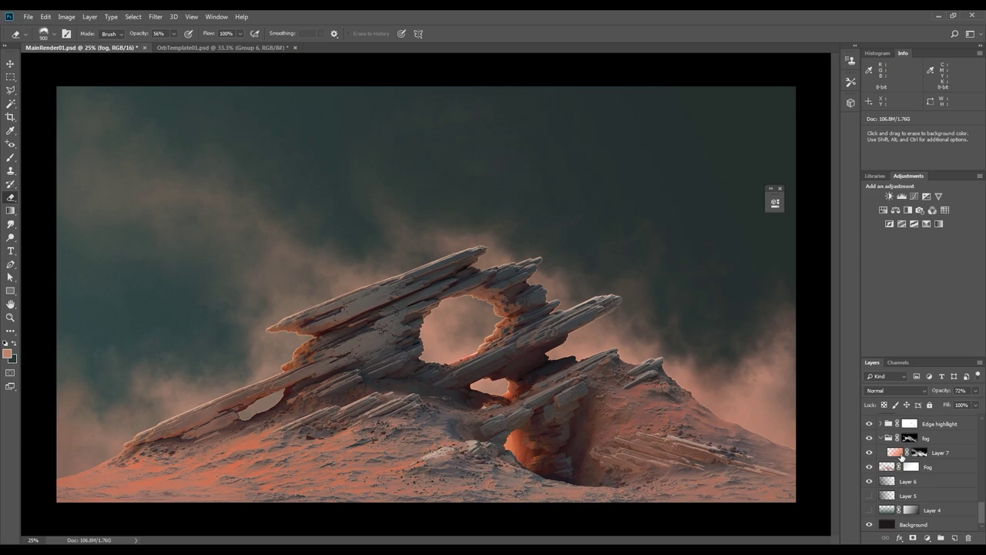
pyautogui.click(869, 465)
pyautogui.click(869, 465)
pyautogui.click(894, 483)
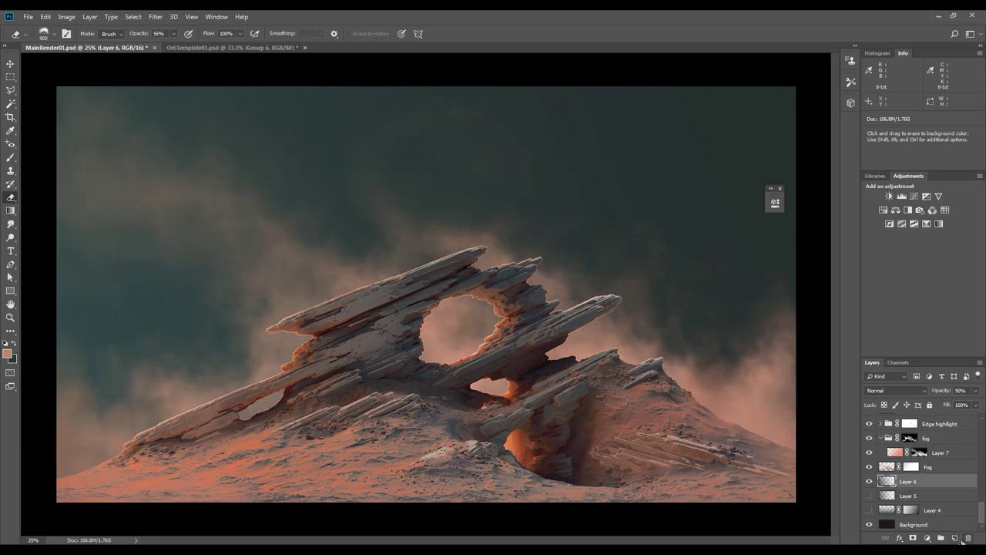
pyautogui.hotkey('ctrl', 'shift', 'alt', 'n')
pyautogui.press('g')
pyautogui.moveTo(161, 423); pyautogui.dragTo(164, 417)
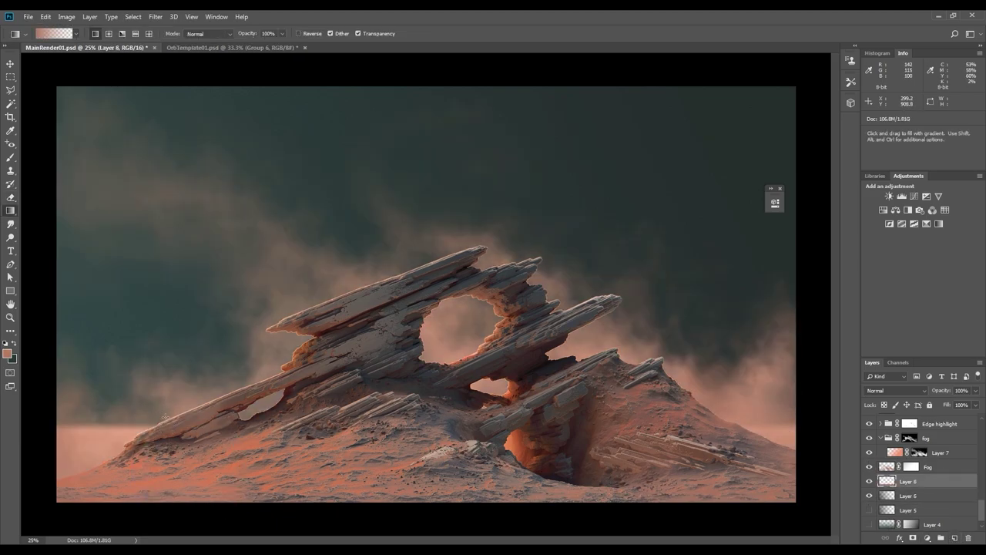
pyautogui.hotkey('ctrl', 'z')
pyautogui.moveTo(194, 462); pyautogui.dragTo(197, 385)
pyautogui.hotkey('ctrl', 'z')
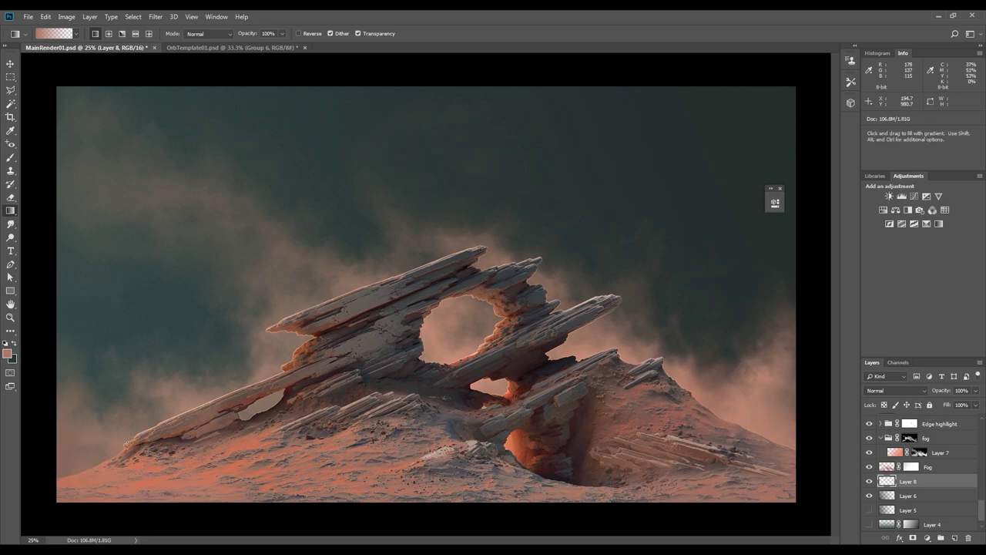
pyautogui.moveTo(131, 454); pyautogui.dragTo(141, 431)
pyautogui.hotkey('ctrl', 'z')
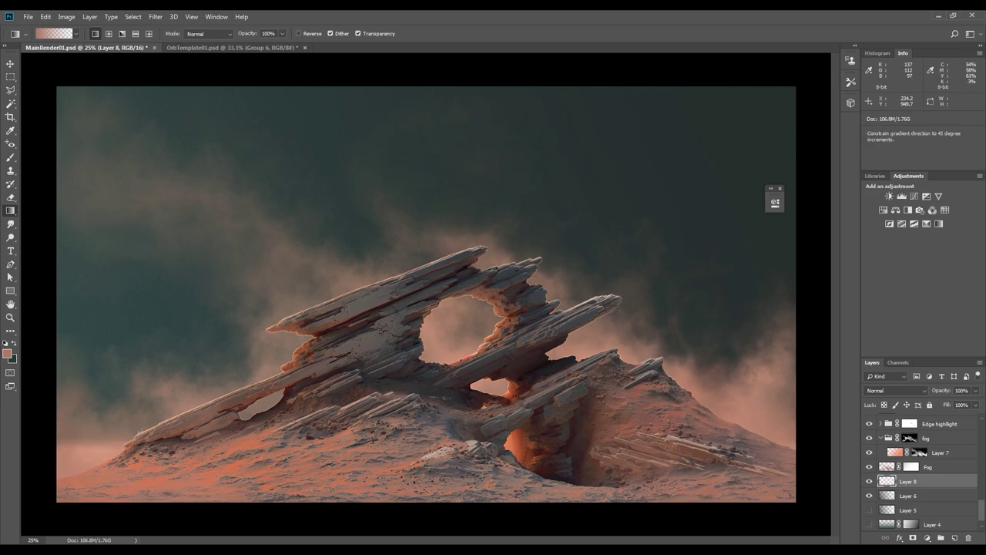
# - Shift the color of the Layer 8 horizon haze with Hue/Saturation
pyautogui.hotkey('ctrl', 'u')
pyautogui.moveTo(741, 181); pyautogui.dragTo(751, 181)
pyautogui.moveTo(740, 209)
pyautogui.mouseDown()
pyautogui.moveTo(758, 208)
pyautogui.moveTo(745, 209)
pyautogui.mouseUp()
pyautogui.press('Return')
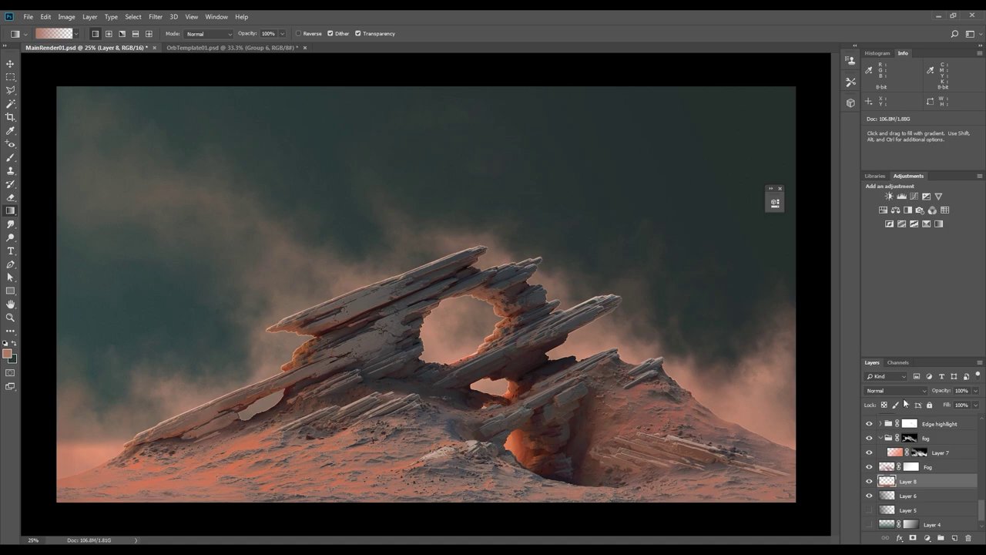
# - Add a mask to Layer 8 and paint out the hard haze edge at the left horizon with a small 72% brush
pyautogui.press('b')
pyautogui.click(49, 34)
pyautogui.doubleClick(64, 152)
pyautogui.keyDown('alt'); pyautogui.click(93, 451); pyautogui.keyUp('alt')
pyautogui.moveTo(63, 443); pyautogui.dragTo(139, 439)
pyautogui.hotkey('ctrl', 'z')
pyautogui.click(913, 537)
pyautogui.moveTo(63, 443); pyautogui.dragTo(104, 438)
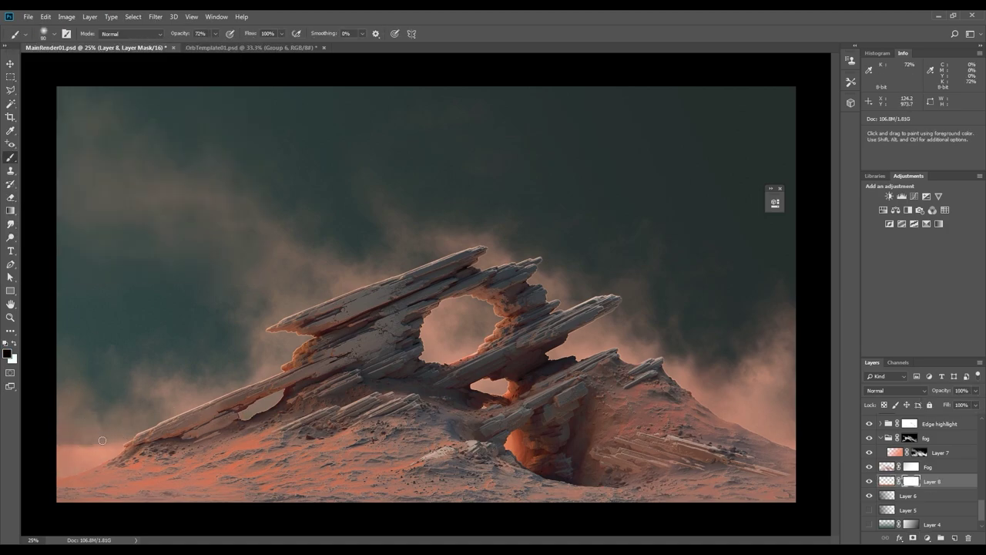
# - Duplicate the masked Layer 8 haze, move the copy slightly downward, and duplicate it again
pyautogui.hotkey('ctrl', 'j')
pyautogui.hotkey('ctrl', 't')
pyautogui.moveTo(180, 449); pyautogui.dragTo(179, 463)
pyautogui.press('Return')
pyautogui.hotkey('ctrl', 'j')
# - Duplicate the lowest haze layer and adjust the copy's color with Hue/Saturation
pyautogui.click(936, 509)
pyautogui.hotkey('ctrl', 'j')
pyautogui.hotkey('ctrl', 'u')
pyautogui.moveTo(740, 182); pyautogui.dragTo(761, 182)
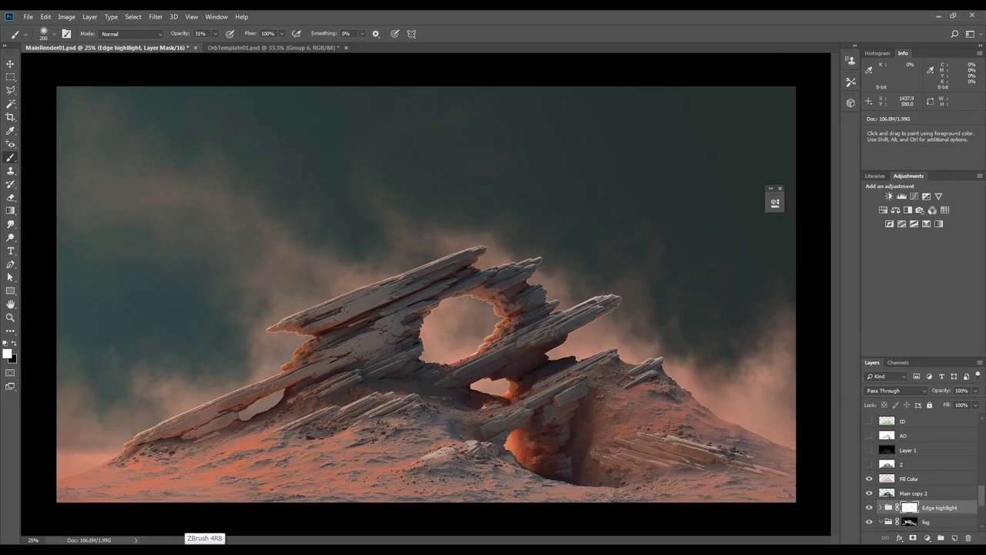
# - Duplicate the Fill Overlay layer in the AO group, setting the copy to 80% opacity with a layer mask
pyautogui.hotkey('ctrl', '+')
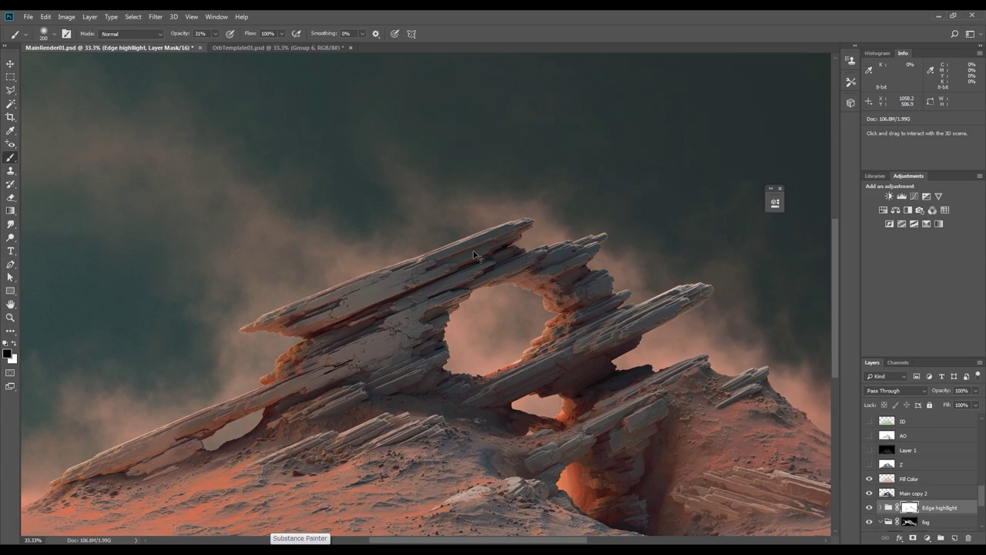
pyautogui.hotkey('ctrl', '-')
pyautogui.scroll(5, 867, 479)
pyautogui.click(869, 456)
pyautogui.click(869, 456)
pyautogui.scroll(2, 869, 452)
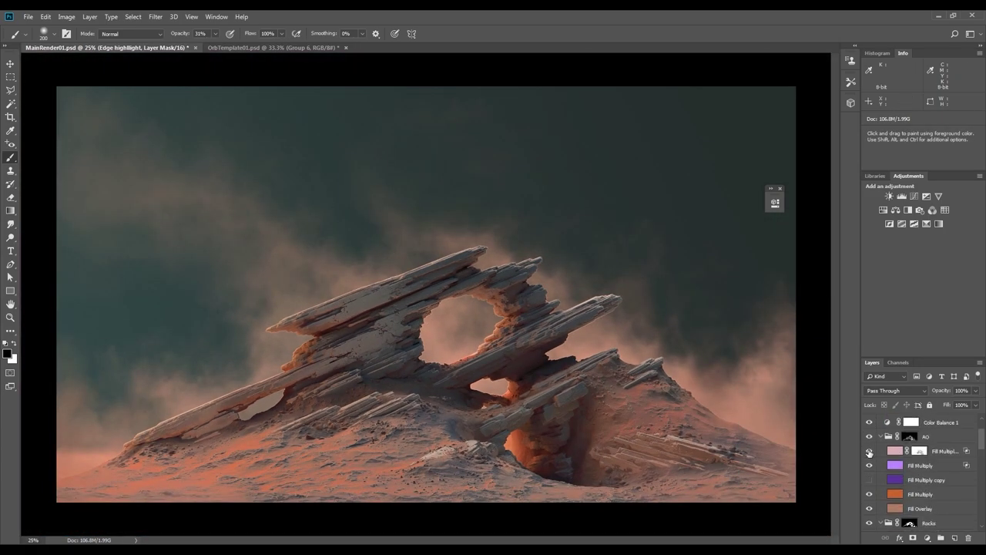
pyautogui.click(870, 507)
pyautogui.click(940, 508)
pyautogui.hotkey('ctrl', 'j')
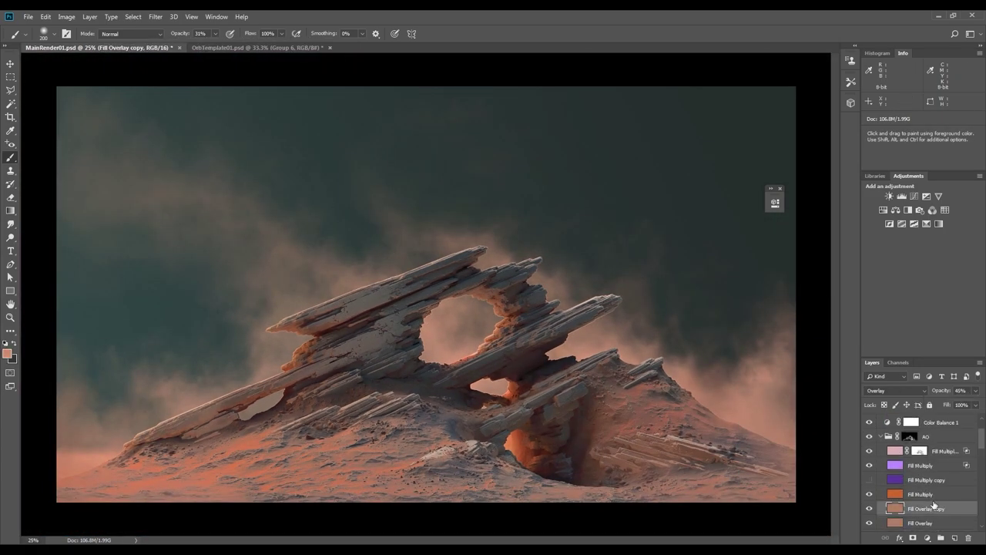
pyautogui.click(912, 538)
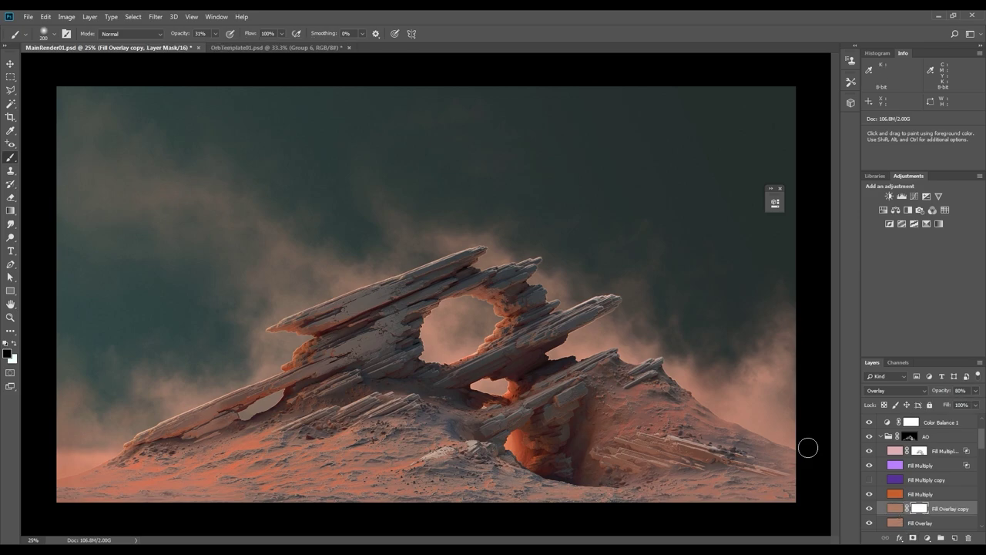
# - Fill the Fill Overlay copy layer's mask completely with black using the Paint Bucket
pyautogui.press('g')
pyautogui.rightClick(11, 209)
pyautogui.click(54, 222)
pyautogui.click(195, 264)
pyautogui.press('b')
# - Paint the warm overlay back around the arch openings and undersides on the mask, using a white 31% brush reduced to 150 px
pyautogui.hotkey('ctrl', '+')
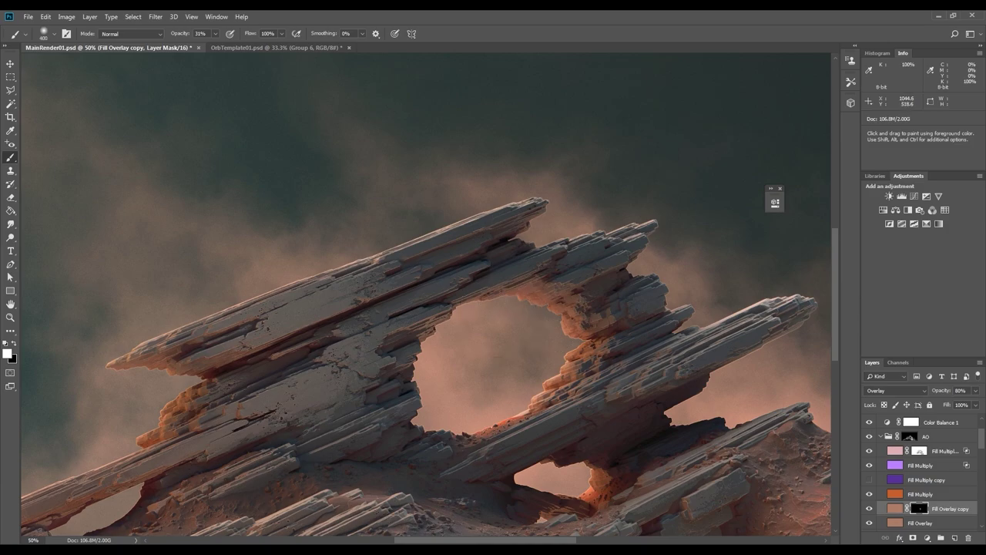
pyautogui.scroll(-3, 553, 389)
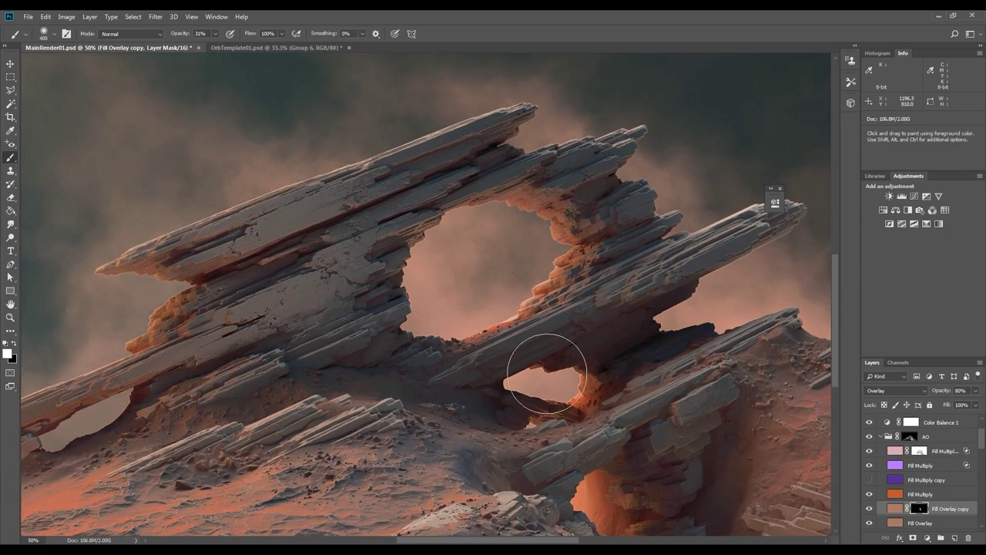
pyautogui.moveTo(547, 374)
pyautogui.mouseDown()
pyautogui.moveTo(544, 312)
pyautogui.moveTo(559, 310)
pyautogui.mouseUp()
pyautogui.moveTo(390, 359); pyautogui.dragTo(545, 405)
pyautogui.press('[')
pyautogui.press('[')
pyautogui.press('[')
pyautogui.press('[')
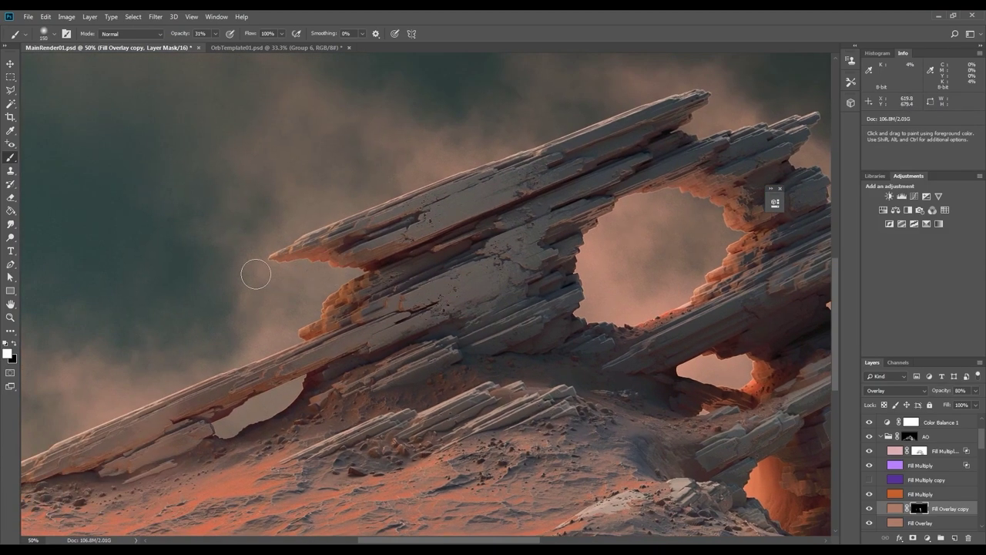
pyautogui.moveTo(611, 174); pyautogui.dragTo(448, 282)
pyautogui.hotkey('ctrl', '-')
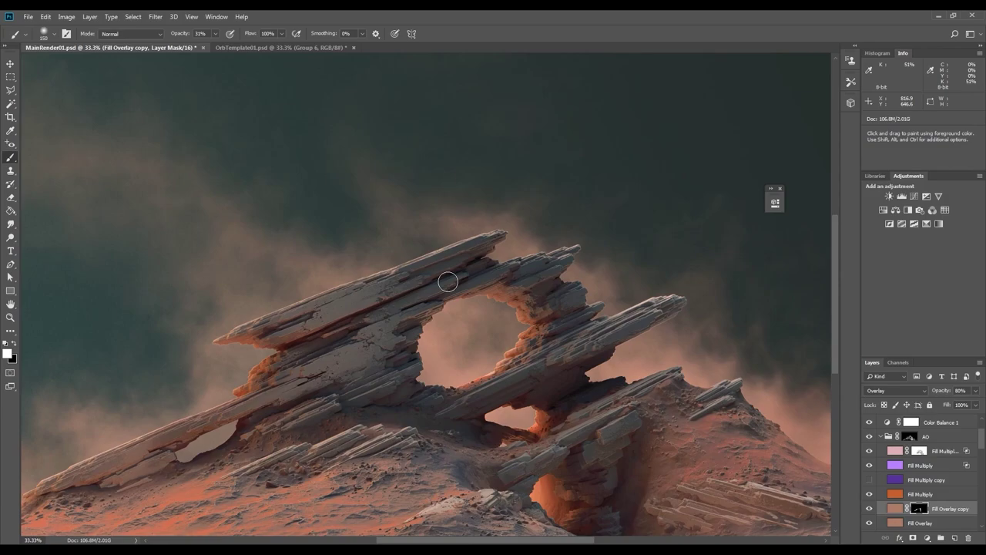
pyautogui.press('x')
pyautogui.hotkey('ctrl', '-')
# - Shift the hue of the Fill Overlay layer with Hue/Saturation, and reselect the Fill Overlay copy
pyautogui.scroll(-2, 870, 475)
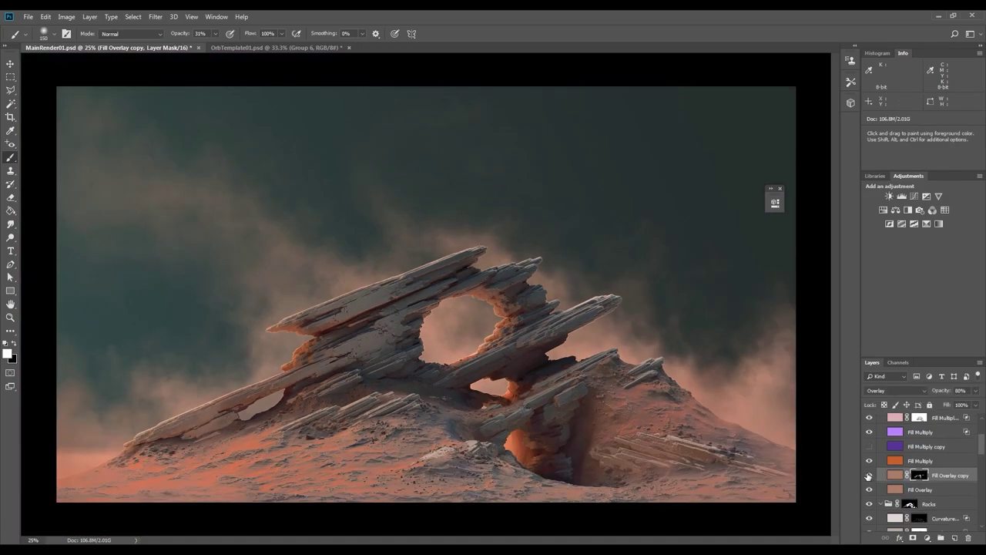
pyautogui.click(920, 489)
pyautogui.hotkey('ctrl', 'u')
pyautogui.moveTo(740, 156); pyautogui.dragTo(767, 161)
pyautogui.click(857, 121)
pyautogui.click(919, 476)
pyautogui.hotkey('ctrl', '-')
pyautogui.hotkey('ctrl', '+')
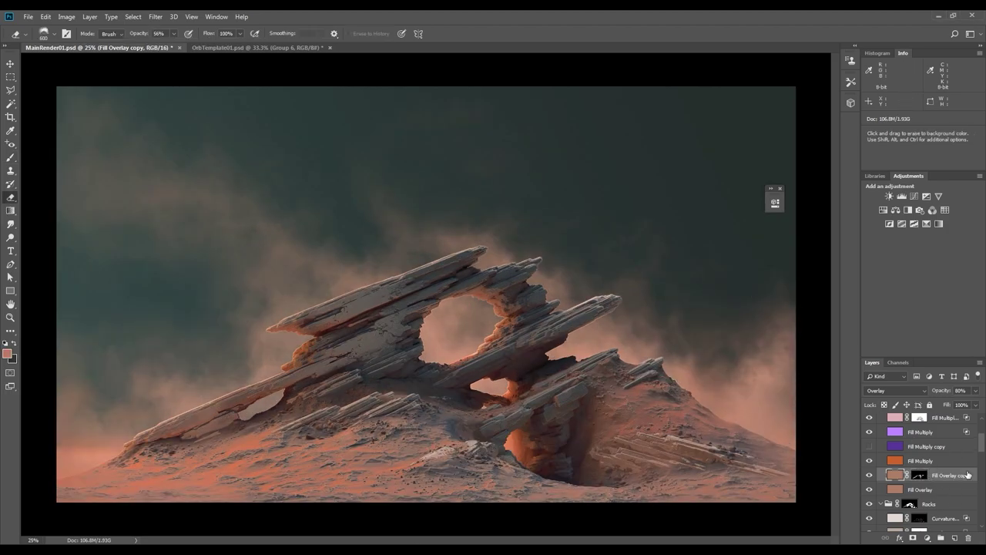
# - Add a new layer at the top of the Rocks group and name it Edge Highlight
pyautogui.scroll(-2, 967, 474)
pyautogui.click(920, 465)
pyautogui.hotkey('ctrl', 'shift', 'alt', 'n')
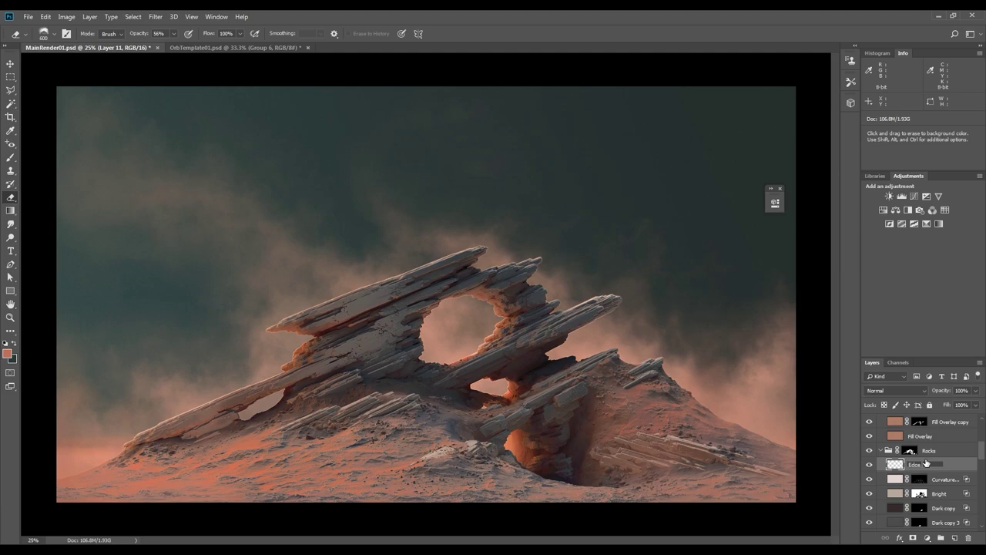
pyautogui.press('Return')
# - Fill the Edge Highlight layer with the orange foreground color using the Paint Bucket
pyautogui.press('g')
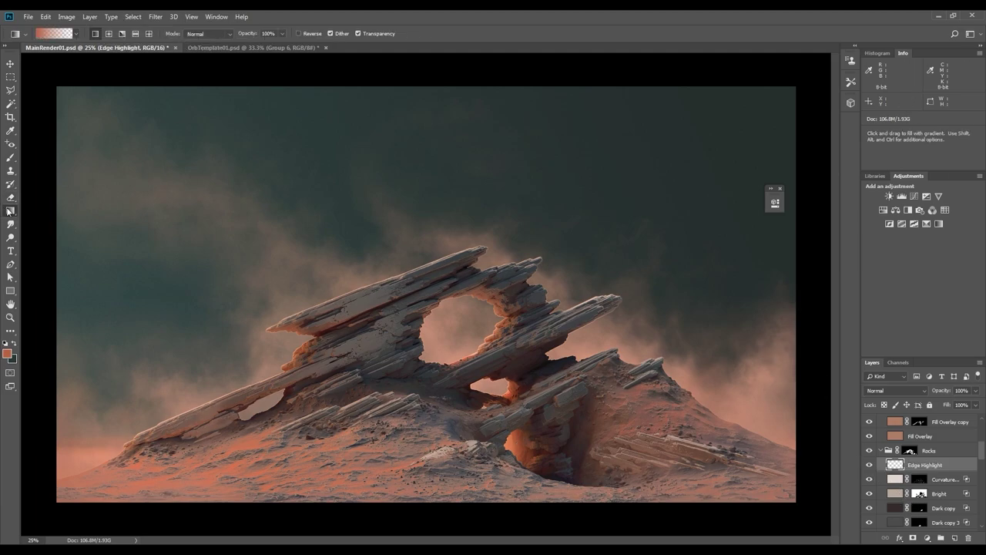
pyautogui.rightClick(9, 212)
pyautogui.click(47, 221)
pyautogui.click(211, 292)
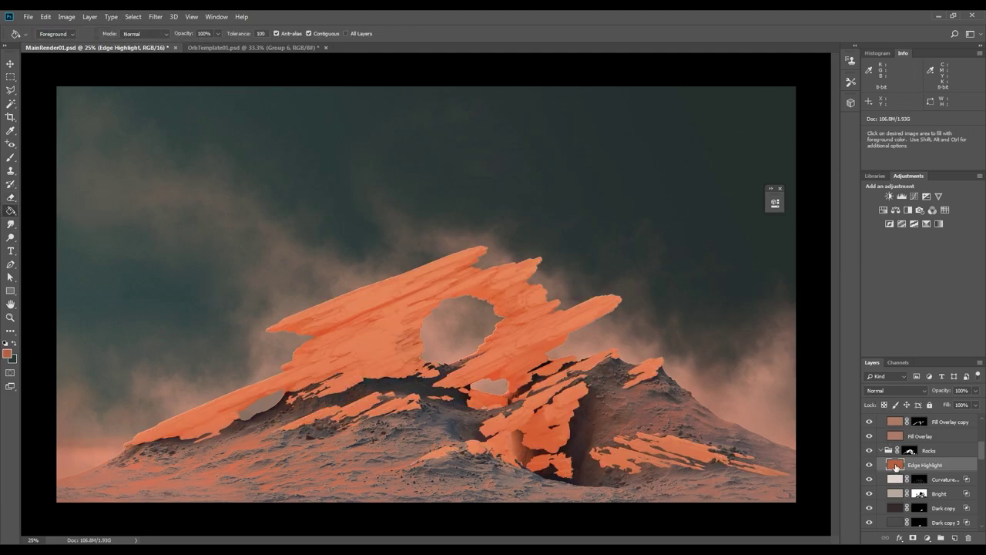
# - Split the dark Underlying Layer slider in Edge Highlight's Blend If settings, with its upper part at 110
pyautogui.doubleClick(896, 466)
pyautogui.moveTo(619, 244); pyautogui.dragTo(675, 244)
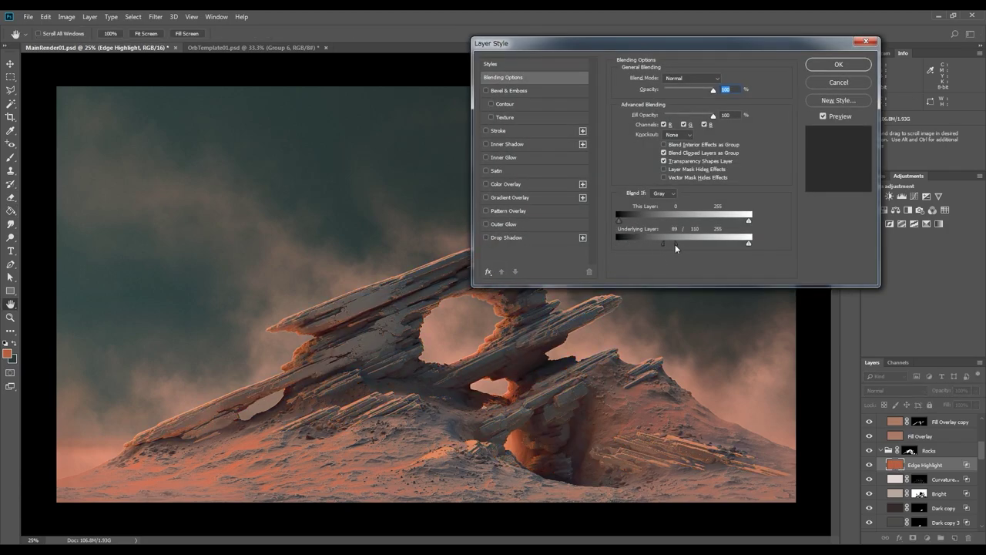
pyautogui.click(838, 64)
# - Cycle the Edge Highlight layer's blend mode to Overlay
pyautogui.hotkey('shift', '+')
pyautogui.hotkey('shift', '+')
pyautogui.hotkey('shift', '+')
pyautogui.hotkey('shift', '+')
pyautogui.hotkey('shift', '+')
pyautogui.hotkey('shift', '+')
pyautogui.hotkey('shift', '+')
pyautogui.hotkey('shift', '+')
pyautogui.hotkey('shift', '+')
pyautogui.hotkey('shift', '+')
pyautogui.hotkey('shift', '+')
pyautogui.hotkey('shift', '+')
# - Raise the Edge Highlight fill's saturation slightly and increase its lightness with Hue/Saturation
pyautogui.hotkey('ctrl', 'u')
pyautogui.moveTo(740, 181); pyautogui.dragTo(754, 181)
pyautogui.moveTo(741, 207); pyautogui.dragTo(748, 207)
pyautogui.moveTo(753, 181); pyautogui.dragTo(743, 181)
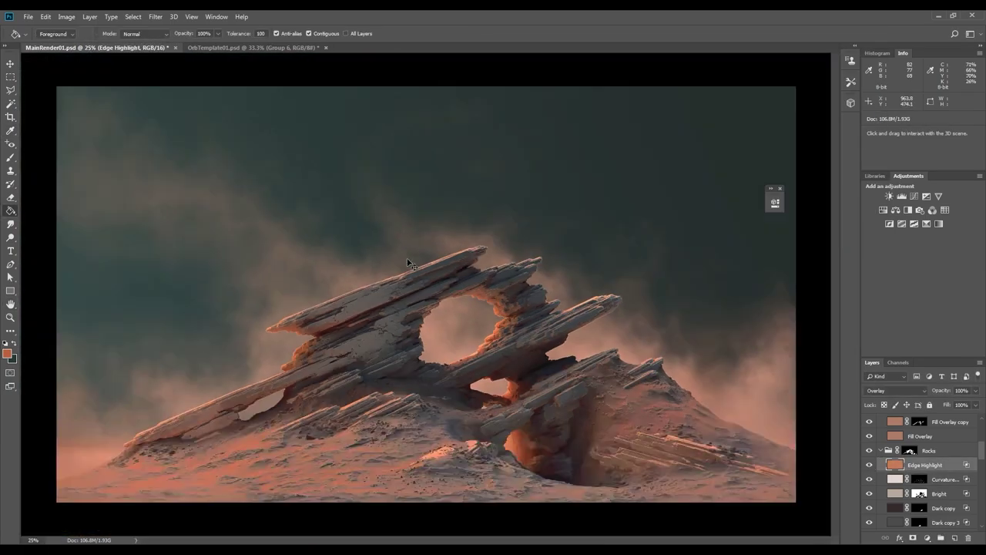
# - Add a mask to Edge Highlight and paint on it with a soft 21% brush to control the warm highlights on the rocks
pyautogui.press('x')
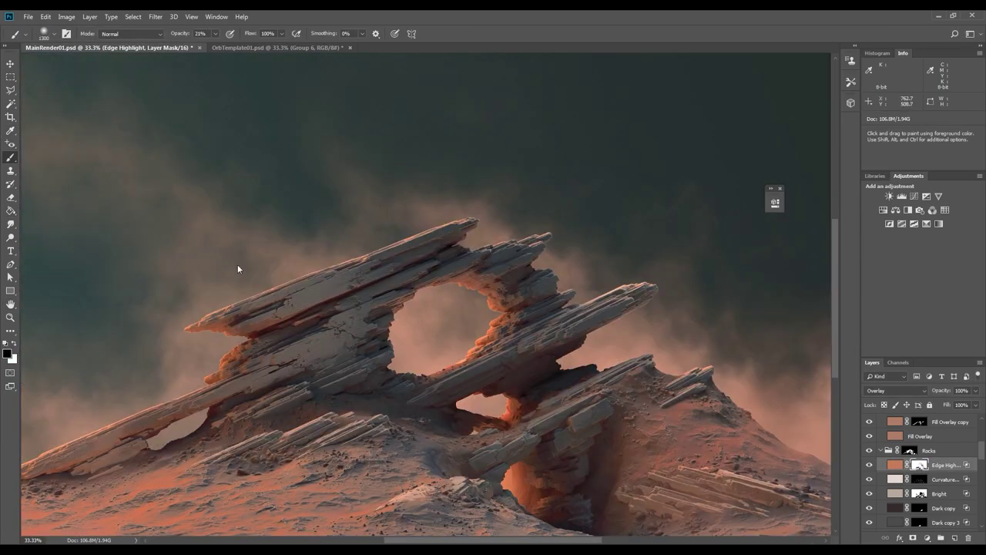
pyautogui.press('x')
pyautogui.press(']')
pyautogui.press(']')
pyautogui.press(']')
pyautogui.press(']')
pyautogui.hotkey('ctrl', '-')
pyautogui.press('x')
pyautogui.press('[')
pyautogui.press('x')
pyautogui.press('x')
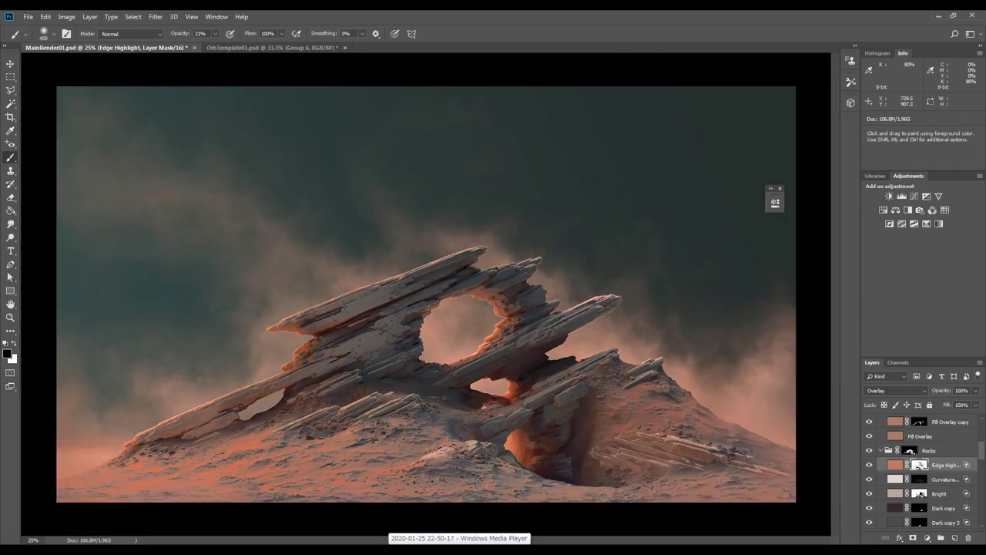
pyautogui.hotkey('ctrl', '+')
pyautogui.hotkey('ctrl', '+')
pyautogui.press('x')
pyautogui.hotkey('ctrl', '-')
pyautogui.hotkey('ctrl', '-')
# - Set the Edge Highlight layer to Hard Light blending and lower its opacity slightly
pyautogui.click(895, 391)
pyautogui.click(880, 254)
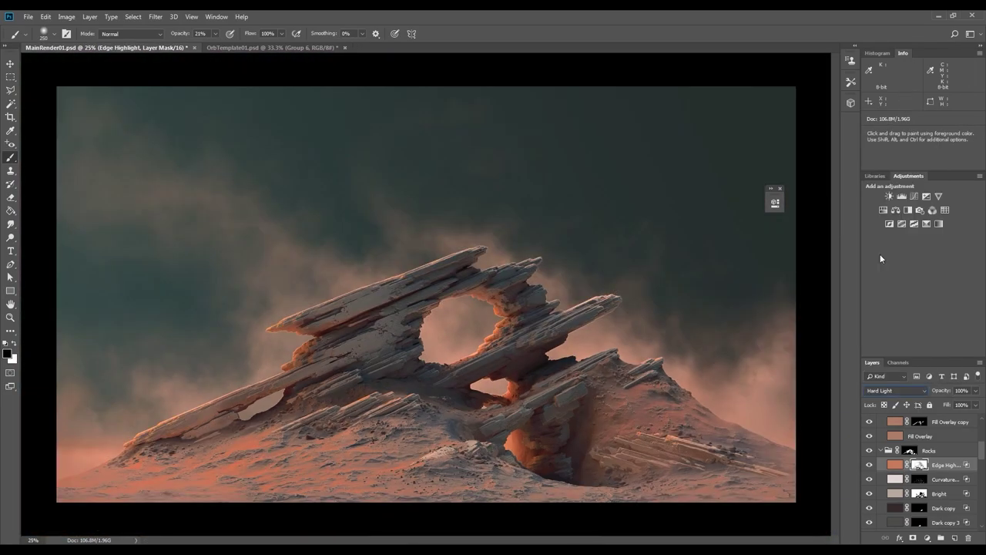
pyautogui.hotkey('ctrl', '+')
pyautogui.hotkey('ctrl', '+')
pyautogui.hotkey('ctrl', '-')
pyautogui.moveTo(941, 391); pyautogui.dragTo(931, 390)
pyautogui.hotkey('ctrl', '-')
# - Delete the unneeded layer near the fog group, and check the Fog layer and Layer 7
pyautogui.moveTo(982, 451)
pyautogui.mouseDown()
pyautogui.moveTo(983, 442)
pyautogui.moveTo(982, 501)
pyautogui.mouseUp()
pyautogui.click(929, 458)
pyautogui.press('Delete')
pyautogui.click(920, 445)
pyautogui.click(928, 459)
pyautogui.click(929, 479)
pyautogui.press('e')
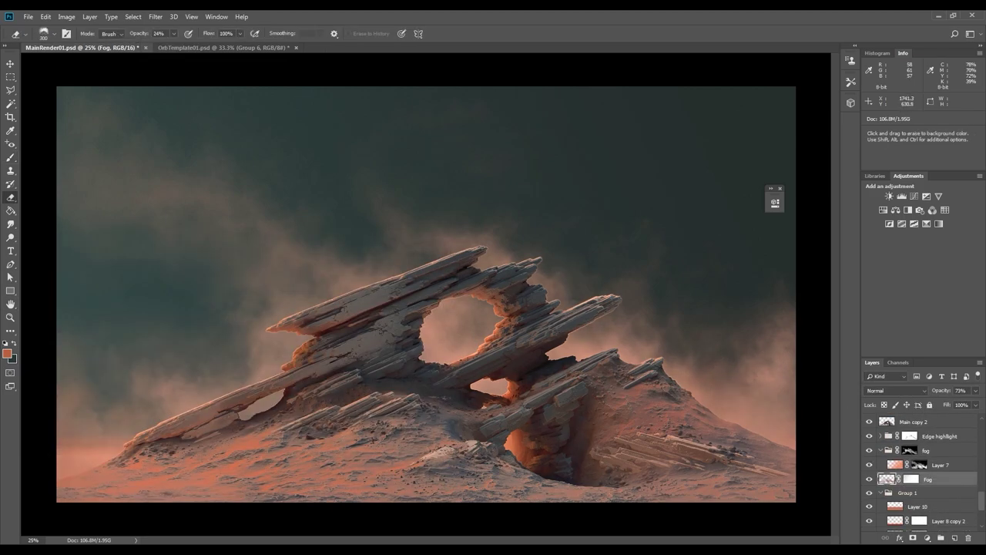
pyautogui.click(868, 466)
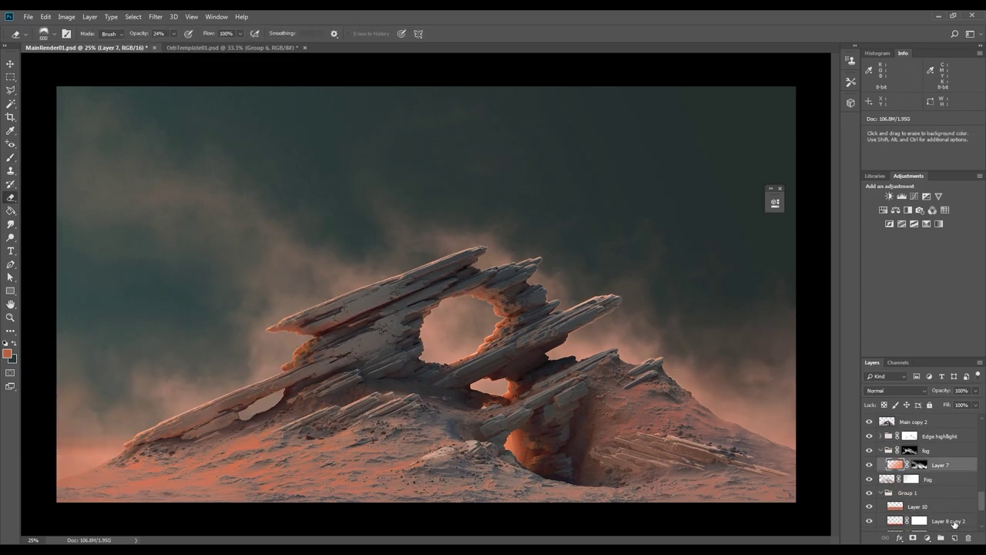
# - Choose the Clouds 2 brush and set a lighter fog color sampled from the haze inside the arch
pyautogui.click(54, 33)
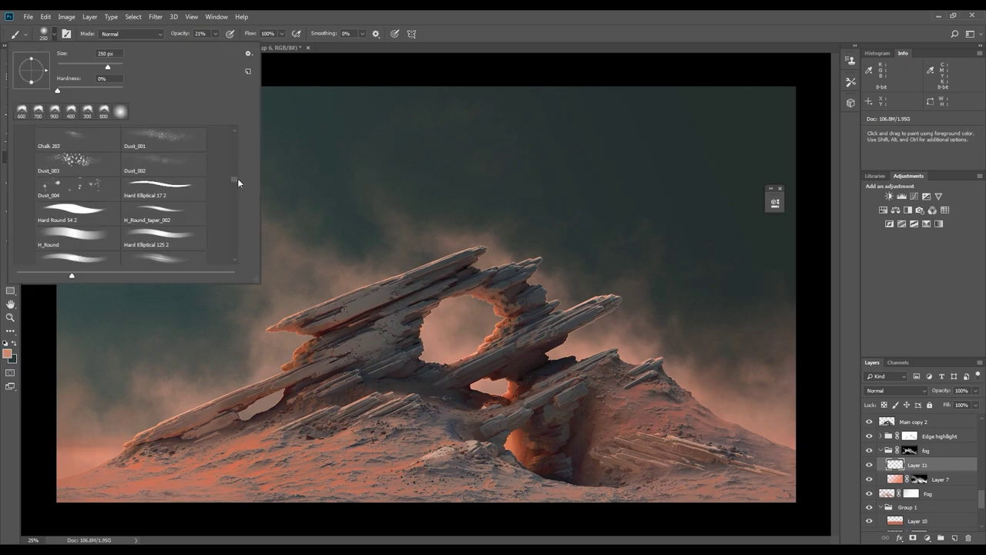
pyautogui.moveTo(236, 178); pyautogui.dragTo(244, 238)
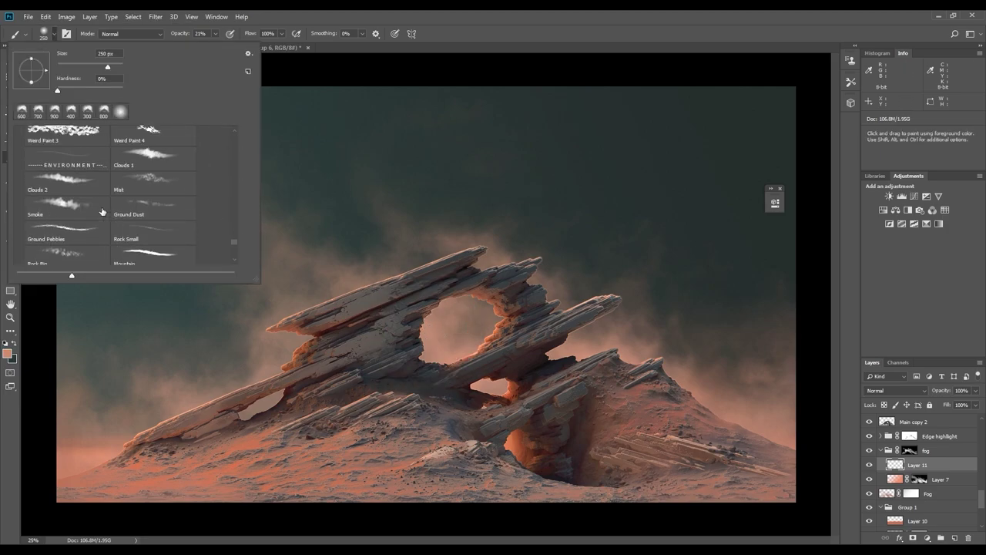
pyautogui.doubleClick(67, 183)
pyautogui.keyDown('alt'); pyautogui.click(430, 330); pyautogui.keyUp('alt')
pyautogui.click(7, 353)
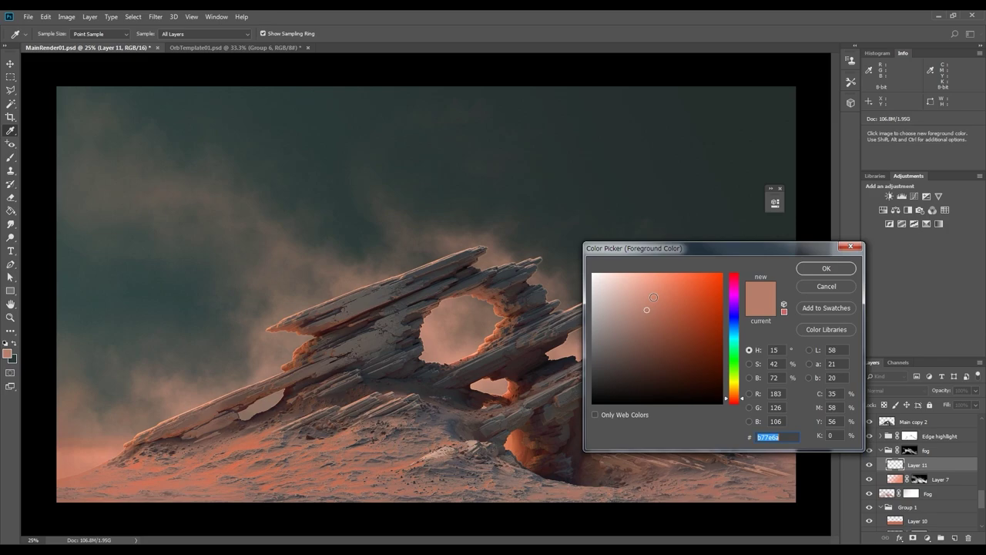
pyautogui.click(660, 291)
pyautogui.click(826, 267)
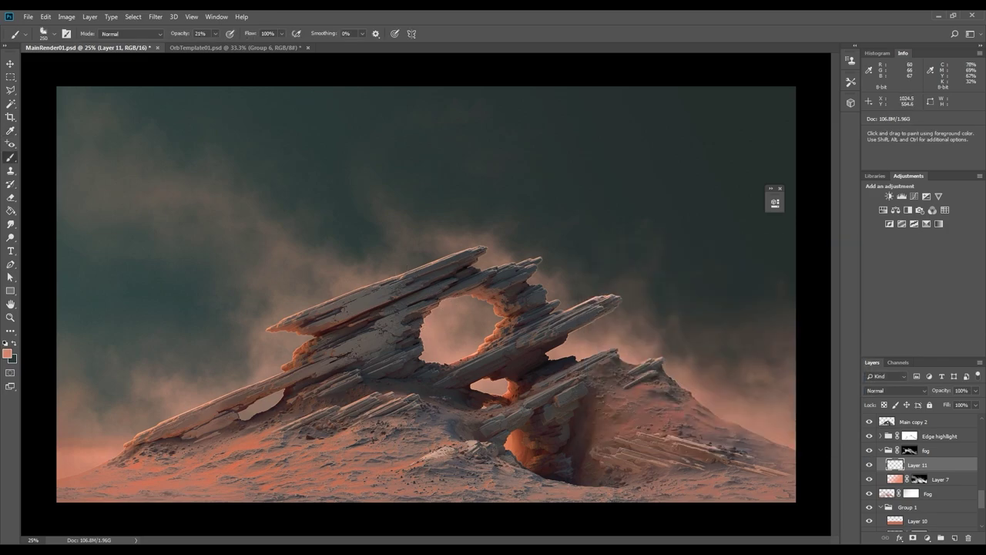
# - Set Layer 11 in the fog group to Lighten, and paint and erase bright mist behind the arch
pyautogui.press('e')
pyautogui.click(896, 390)
pyautogui.click(886, 161)
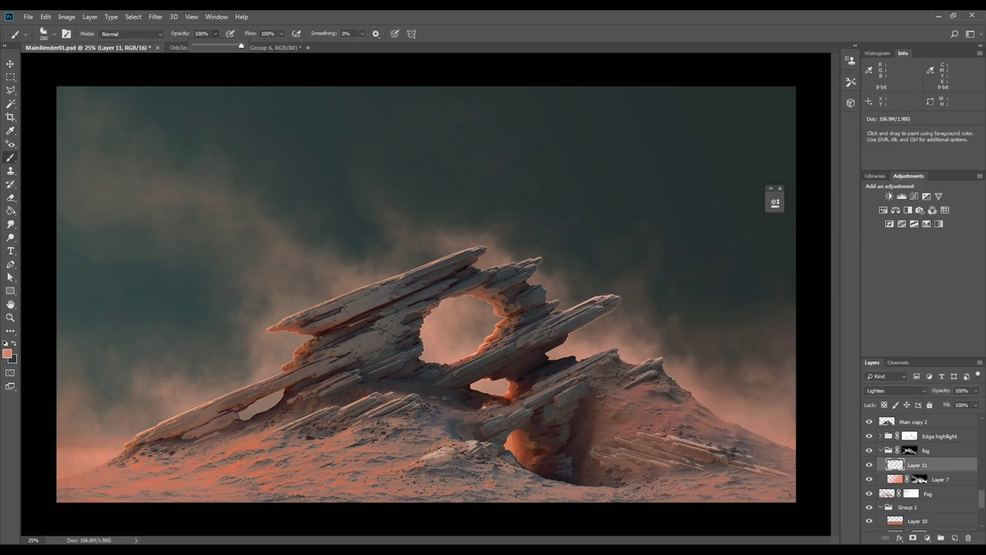
pyautogui.click(294, 339)
pyautogui.press('e')
pyautogui.moveTo(187, 34); pyautogui.dragTo(193, 44)
pyautogui.click(869, 464)
pyautogui.click(869, 464)
pyautogui.press('b')
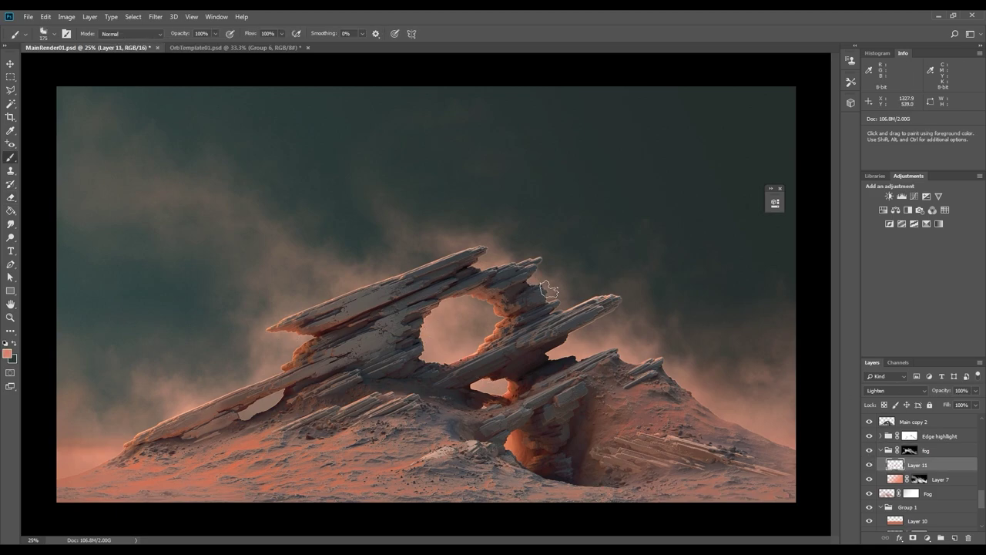
pyautogui.moveTo(356, 278); pyautogui.dragTo(343, 261)
pyautogui.press('e')
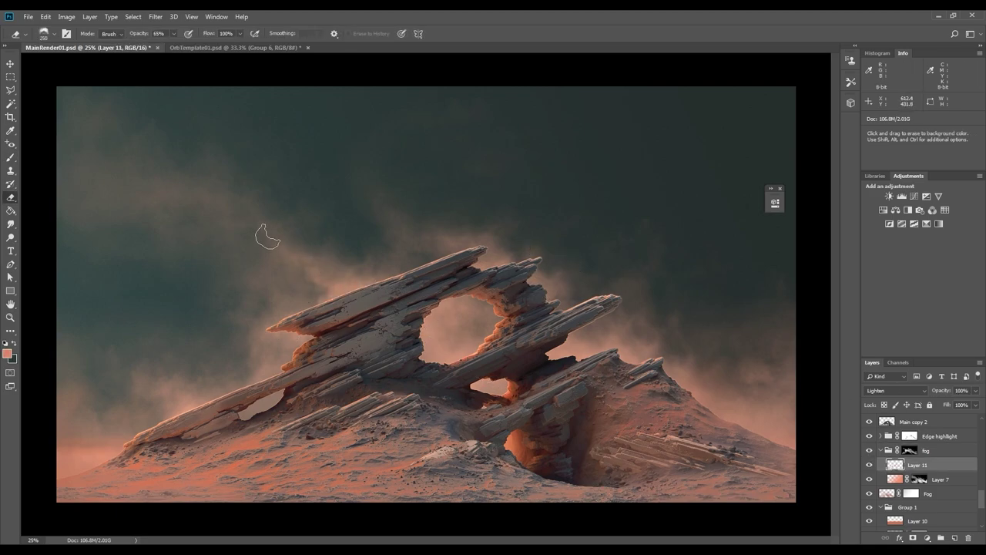
# - Change Layer 11's blend mode to Lighter Color and adjust the mist's lightness with Hue/Saturation
pyautogui.click(911, 493)
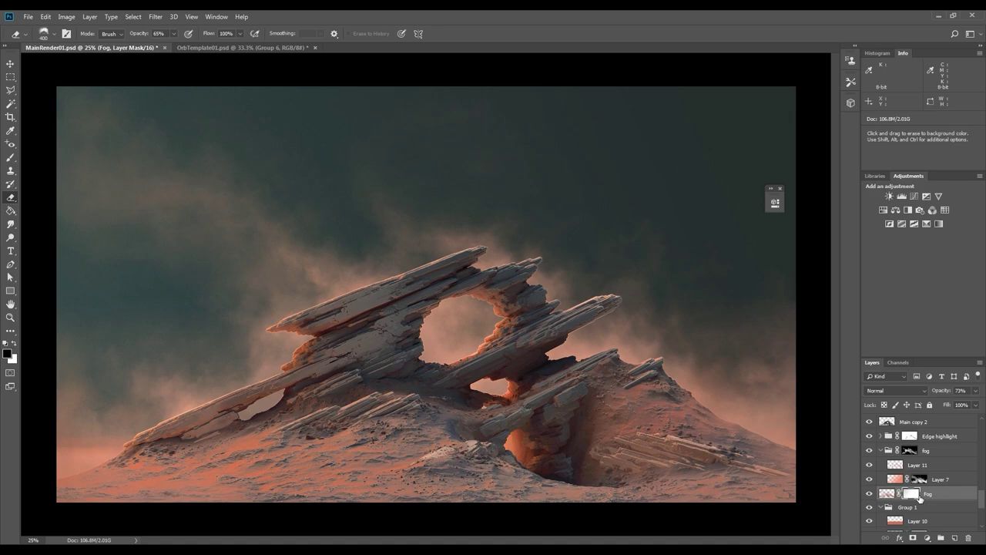
pyautogui.click(897, 464)
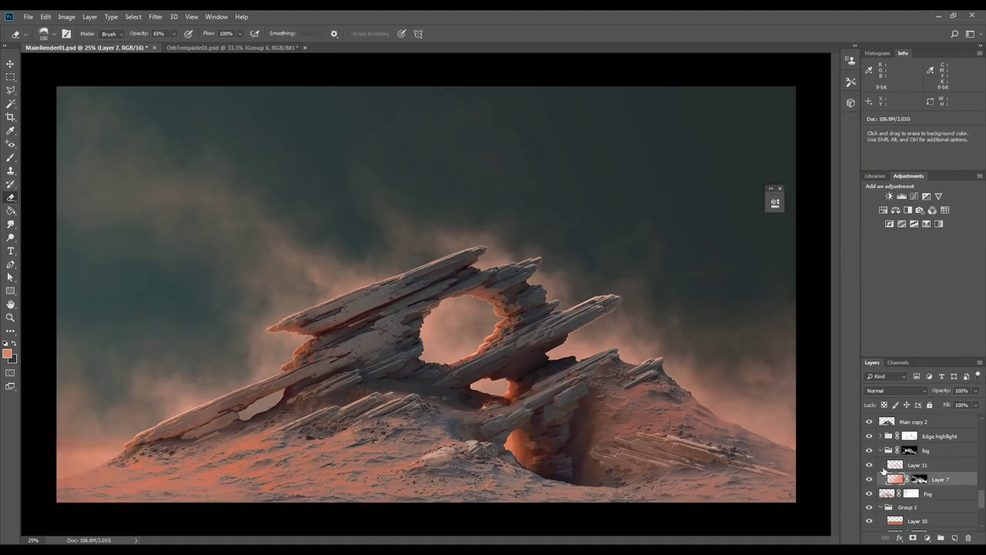
pyautogui.press('Down')
pyautogui.press('Down')
pyautogui.press('Down')
pyautogui.hotkey('ctrl', 'u')
pyautogui.moveTo(740, 205); pyautogui.dragTo(762, 204)
pyautogui.press('Return')
pyautogui.press('b')
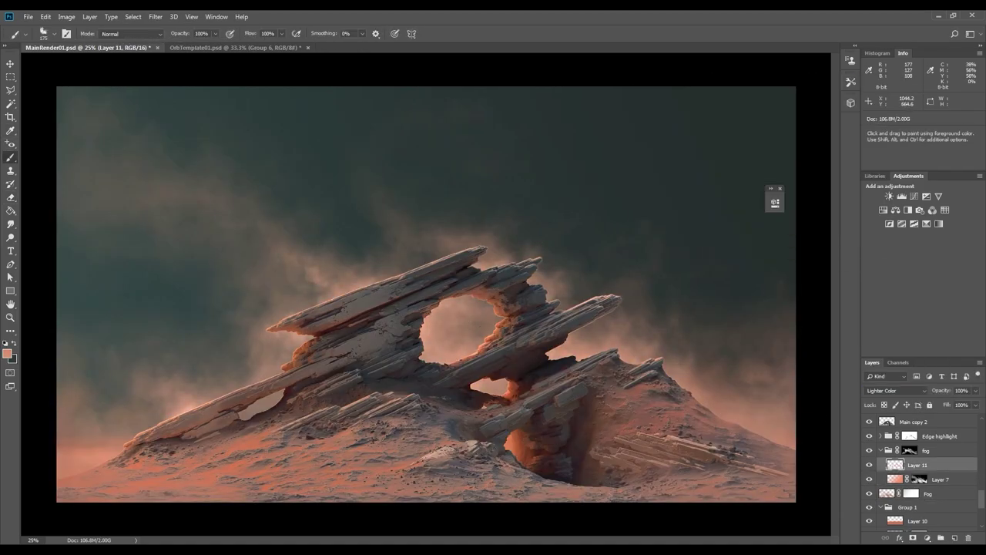
# - Delete the painted mist layer and add a new empty layer above the fog group
pyautogui.moveTo(897, 465); pyautogui.dragTo(893, 453)
pyautogui.press('Delete')
pyautogui.hotkey('ctrl', 'shift', 'alt', 'n')
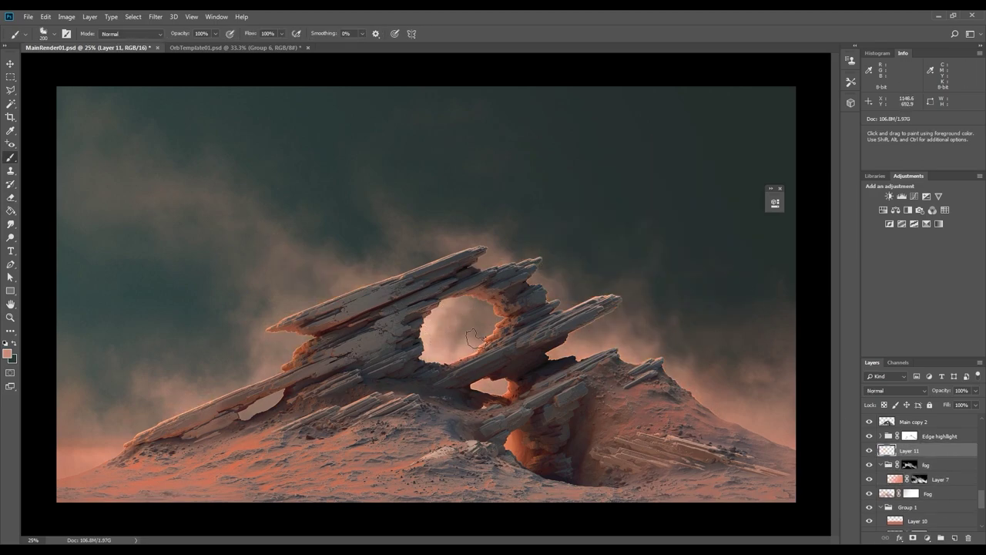
# - Paint light cloud mist inside the arch opening and along the rock's upper silhouette, undoing one stray stroke
pyautogui.moveTo(296, 263); pyautogui.dragTo(320, 281)
pyautogui.press('e')
pyautogui.hotkey('ctrl', 'z')
pyautogui.press('b')
pyautogui.moveTo(436, 247); pyautogui.dragTo(313, 301)
# - Thin and shape the new mist along the rock's left side with a 65% Eraser at varying sizes
pyautogui.press('e')
pyautogui.press(']')
pyautogui.press(']')
pyautogui.press(']')
pyautogui.press(']')
pyautogui.press(']')
pyautogui.press(']')
pyautogui.press(']')
pyautogui.press(']')
pyautogui.moveTo(274, 343); pyautogui.dragTo(289, 282)
pyautogui.press('[')
pyautogui.press('[')
pyautogui.press('[')
pyautogui.press('[')
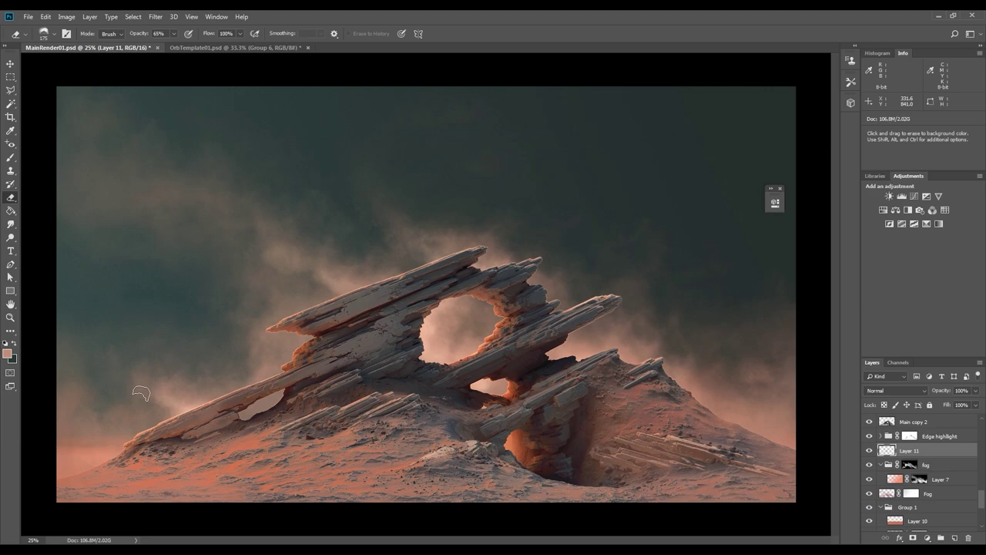
# - Increase Layer 11's saturation and darken it slightly with Hue/Saturation, and open Layer 7's opacity setting
pyautogui.hotkey('ctrl', 'u')
pyautogui.moveTo(740, 181); pyautogui.dragTo(754, 181)
pyautogui.moveTo(740, 209); pyautogui.dragTo(737, 209)
pyautogui.press('Return')
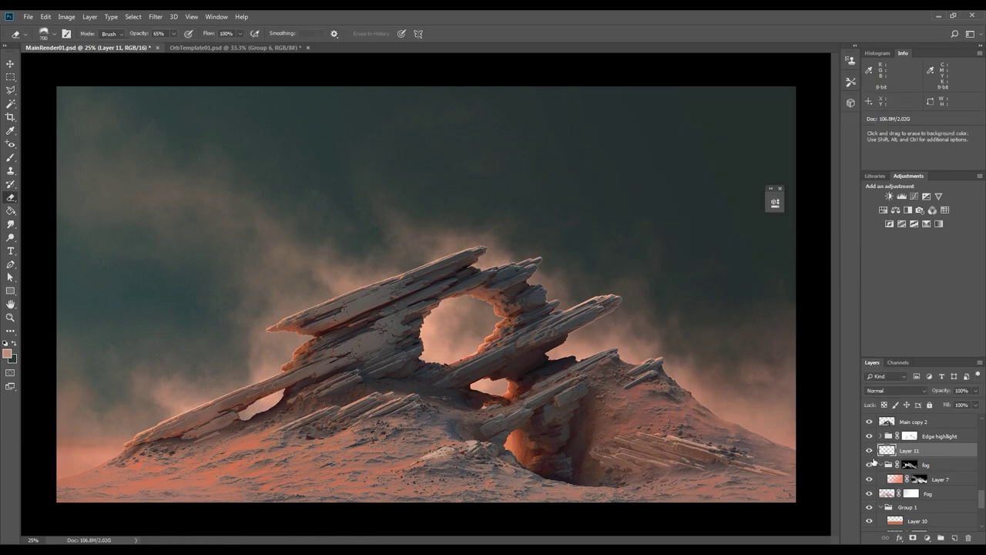
pyautogui.hotkey('ctrl', '-')
pyautogui.click(940, 479)
pyautogui.click(976, 391)
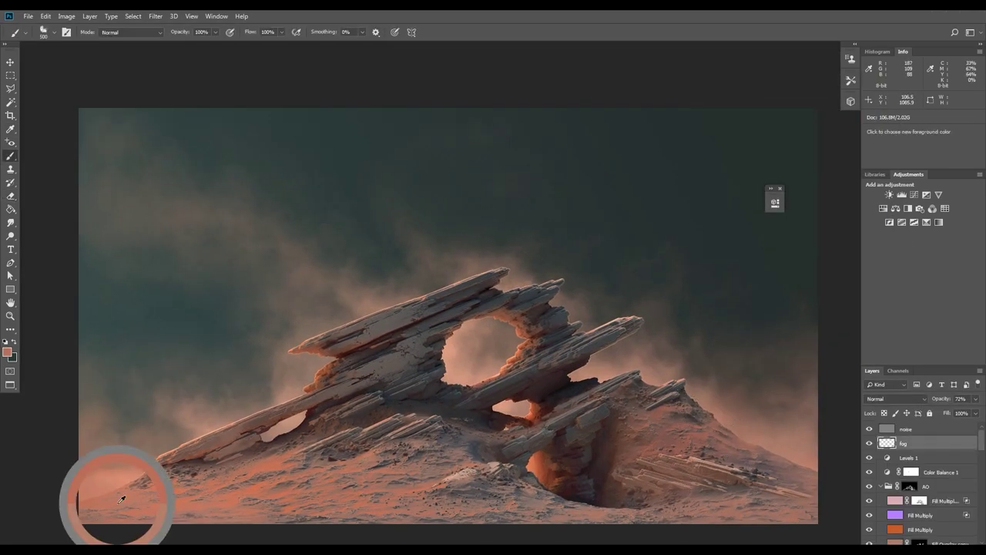
# - Hide the fog layer beneath the noise layer and add a new layer above it
pyautogui.press('2')
pyautogui.press('3')
pyautogui.click(869, 443)
pyautogui.hotkey('ctrl', 'shift', 'alt', 'n')
# - Paint orange ground haze over the lower corners with the Soft Round brush, and erase the excess on the left
pyautogui.click(54, 32)
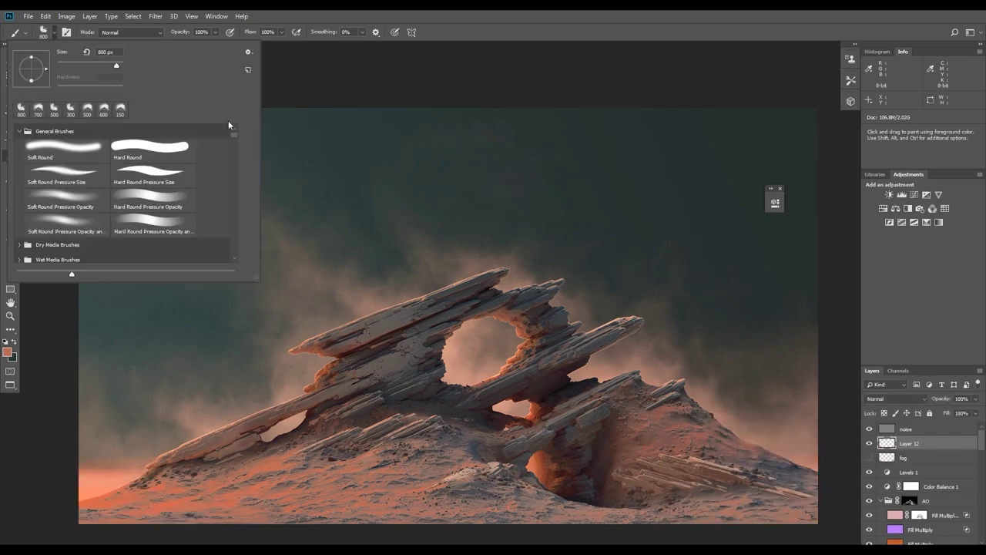
pyautogui.doubleClick(63, 150)
pyautogui.press('[')
pyautogui.press('[')
pyautogui.moveTo(100, 518); pyautogui.dragTo(262, 530)
pyautogui.moveTo(801, 505); pyautogui.dragTo(809, 462)
pyautogui.press('e')
pyautogui.moveTo(300, 517); pyautogui.dragTo(103, 494)
# - Recolor the Layer 12 haze with Hue/Saturation and reduce the layer's opacity to 52%
pyautogui.hotkey('ctrl', 'u')
pyautogui.moveTo(740, 155)
pyautogui.mouseDown()
pyautogui.moveTo(694, 155)
pyautogui.moveTo(741, 155)
pyautogui.mouseUp()
pyautogui.moveTo(744, 181); pyautogui.dragTo(729, 181)
pyautogui.moveTo(732, 208); pyautogui.dragTo(746, 209)
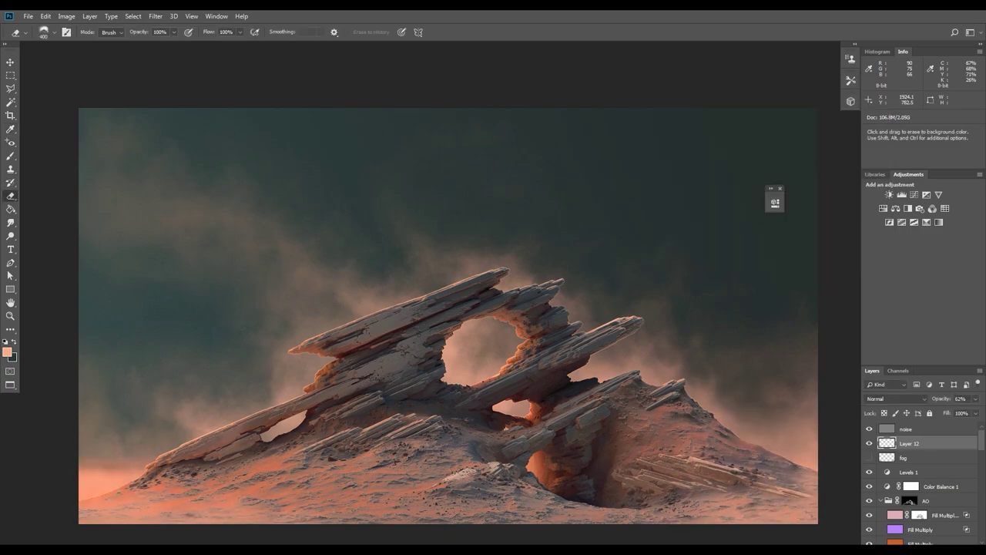
pyautogui.press('b')
pyautogui.press('e')
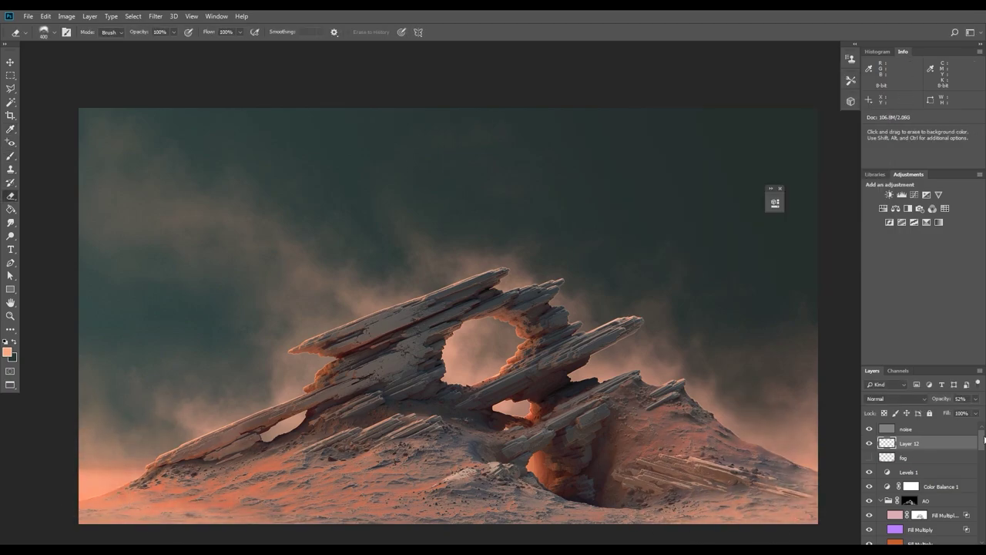
# - Toggle Layer 12 off and on to compare the image with and without the ground haze
pyautogui.hotkey('ctrl', '-')
pyautogui.click(869, 444)
pyautogui.click(870, 443)
pyautogui.hotkey('ctrl', '+')
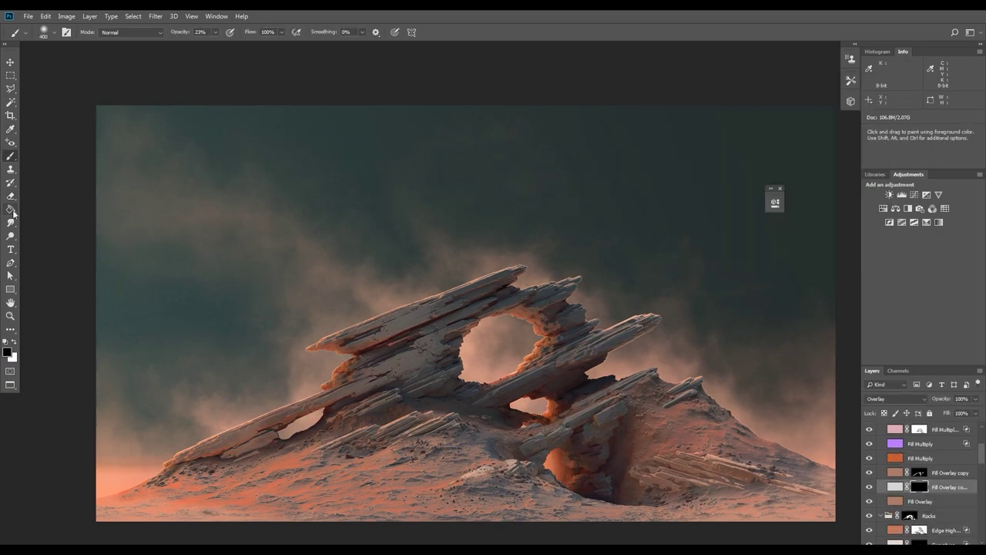
pyautogui.click(11, 210)
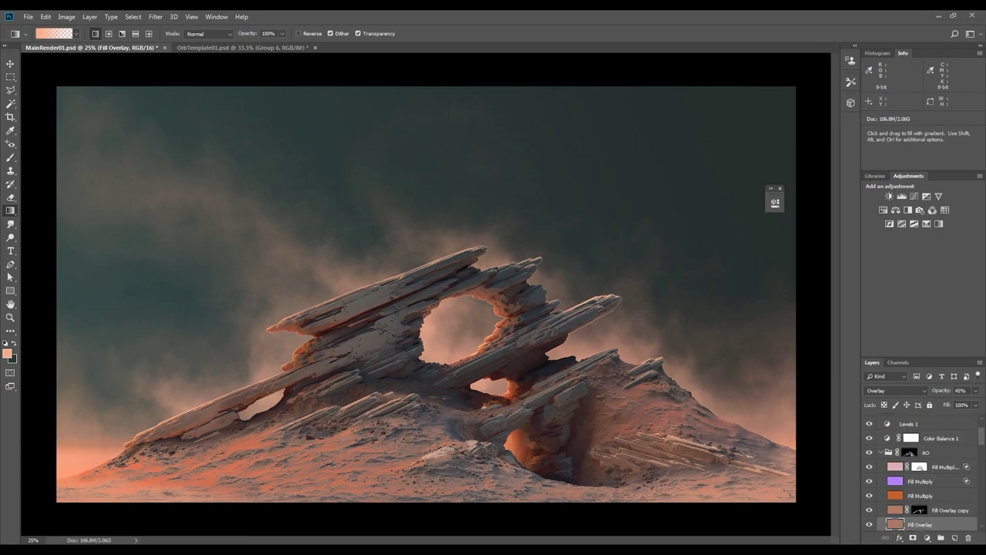
# - Move the new Layer 12 with the birds below the Fill layer, and darken it to black with Hue/Saturation
pyautogui.click(899, 437)
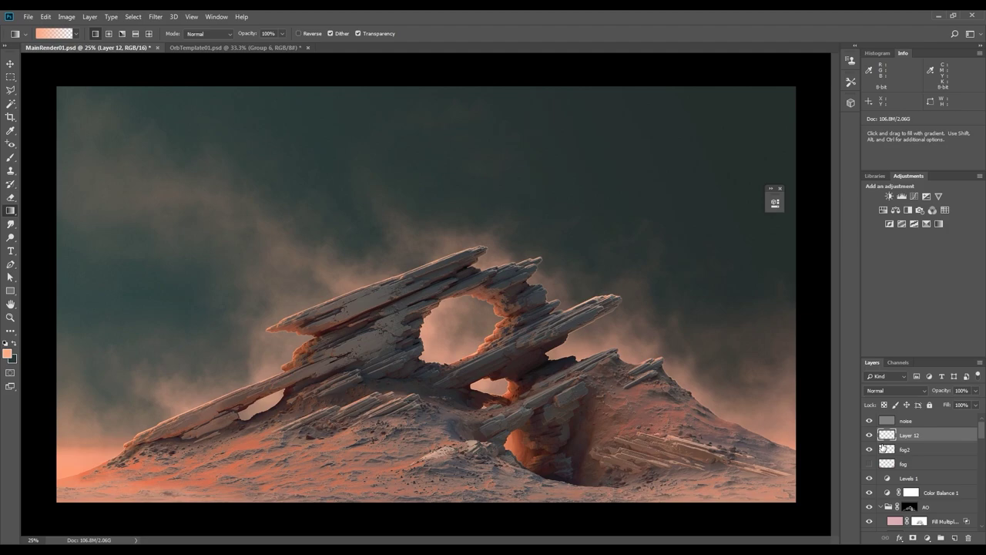
pyautogui.moveTo(917, 436); pyautogui.dragTo(905, 480)
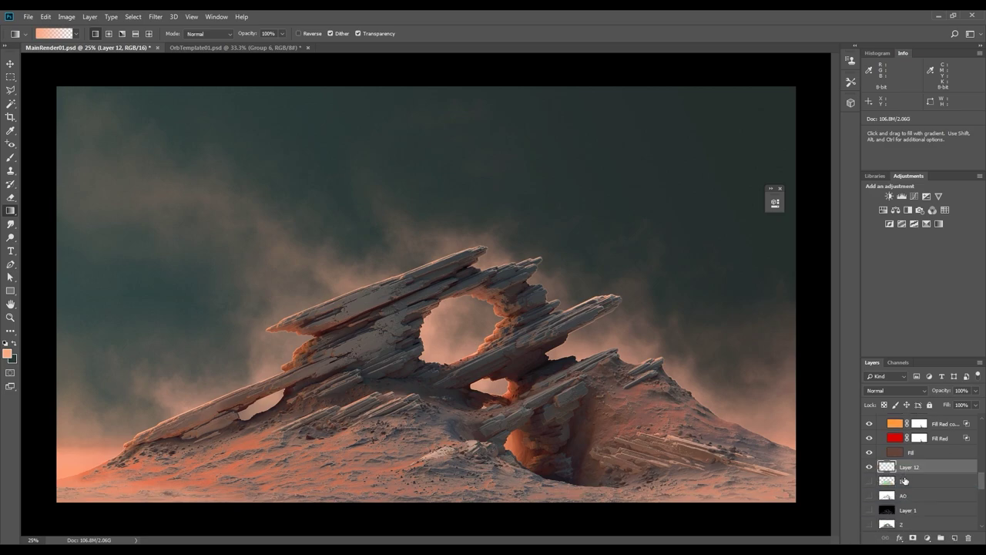
pyautogui.hotkey('ctrl', 'u')
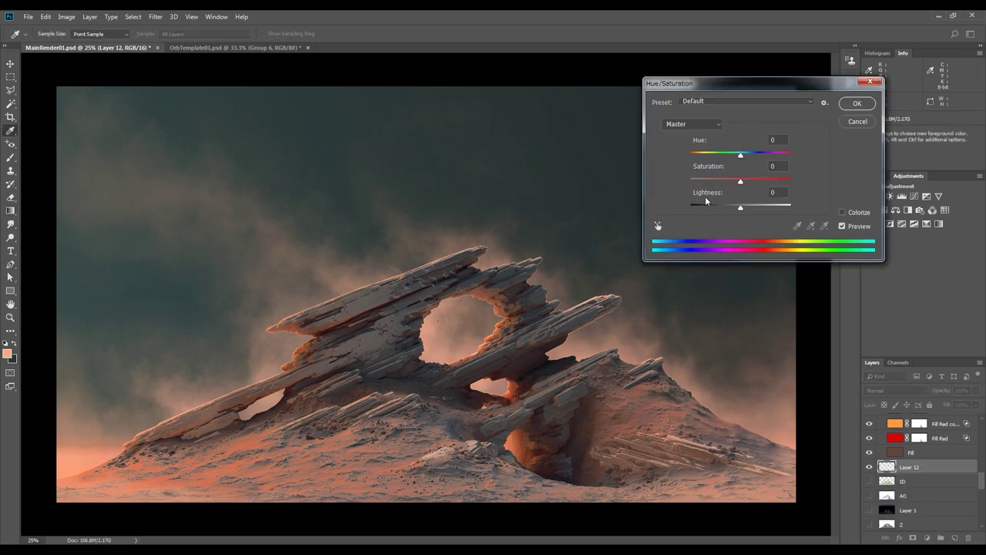
pyautogui.moveTo(740, 207); pyautogui.dragTo(668, 207)
pyautogui.click(857, 105)
# - Position the birds inside the large arch opening and restack Layer 12 directly beneath Main copy 2
pyautogui.press('v')
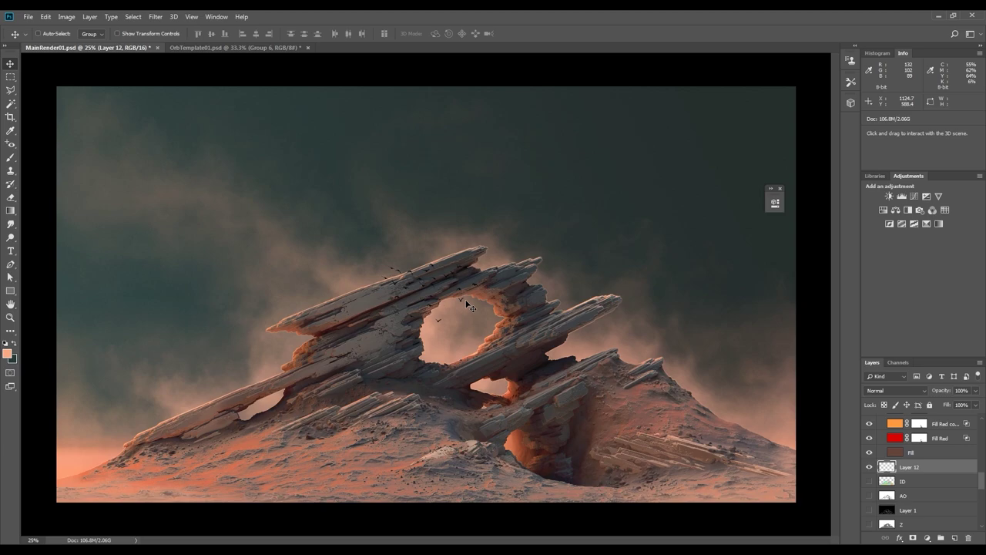
pyautogui.moveTo(480, 321); pyautogui.dragTo(480, 321)
pyautogui.moveTo(980, 482); pyautogui.dragTo(981, 485)
pyautogui.moveTo(923, 435); pyautogui.dragTo(922, 505)
pyautogui.moveTo(982, 485); pyautogui.dragTo(981, 496)
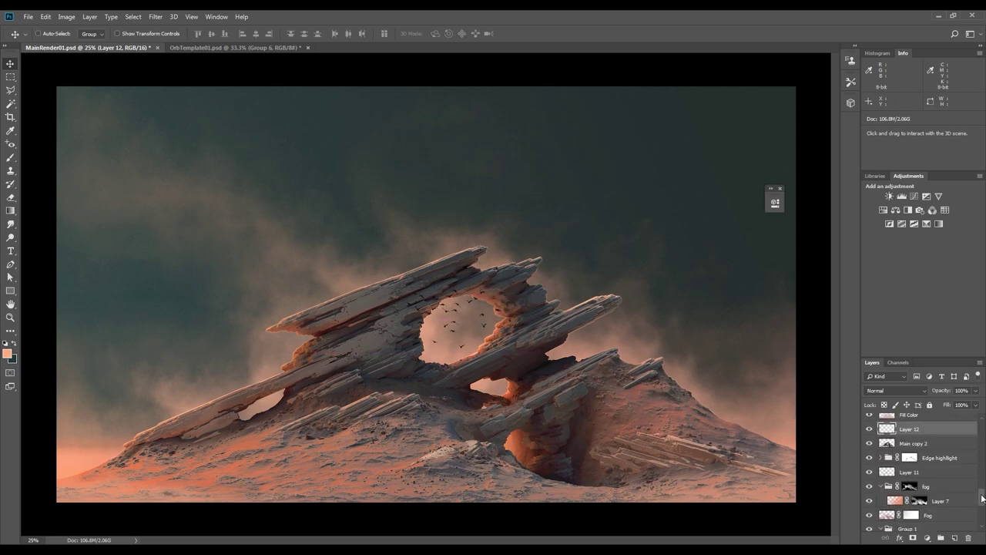
pyautogui.hotkey('ctrl', '[')
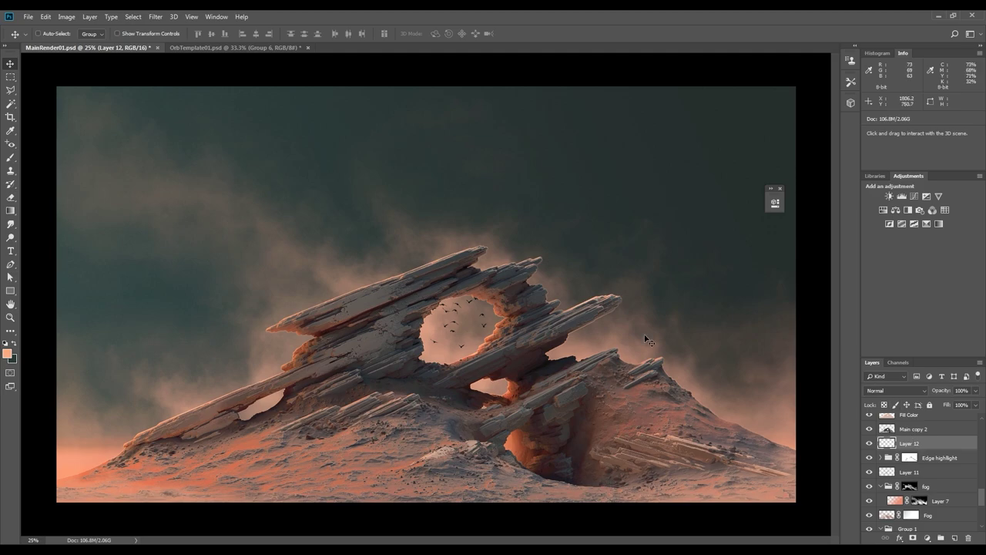
# - Scale the bird flock down to about 70% and fit it within the arch opening
pyautogui.hotkey('ctrl', 't')
pyautogui.moveTo(504, 284); pyautogui.dragTo(473, 304)
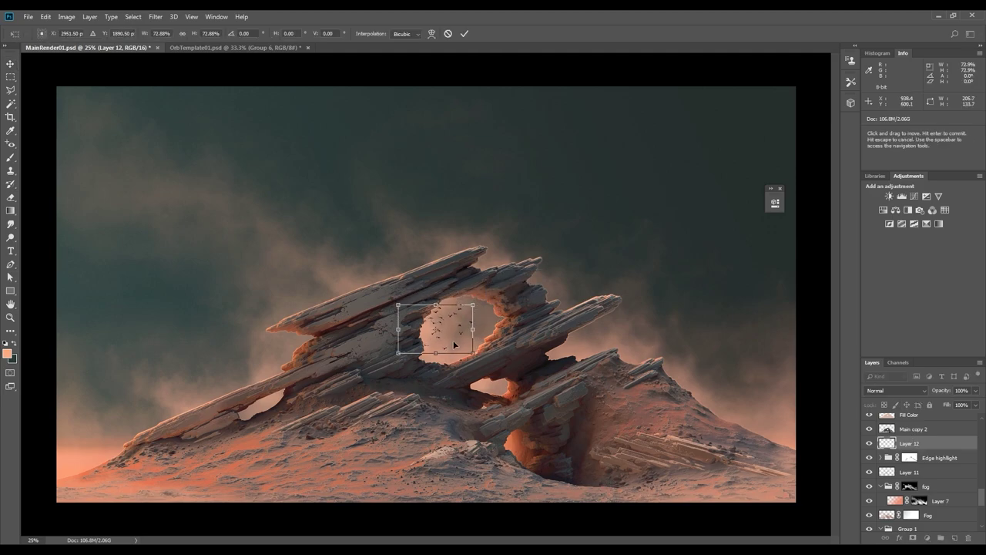
pyautogui.moveTo(454, 344); pyautogui.dragTo(476, 335)
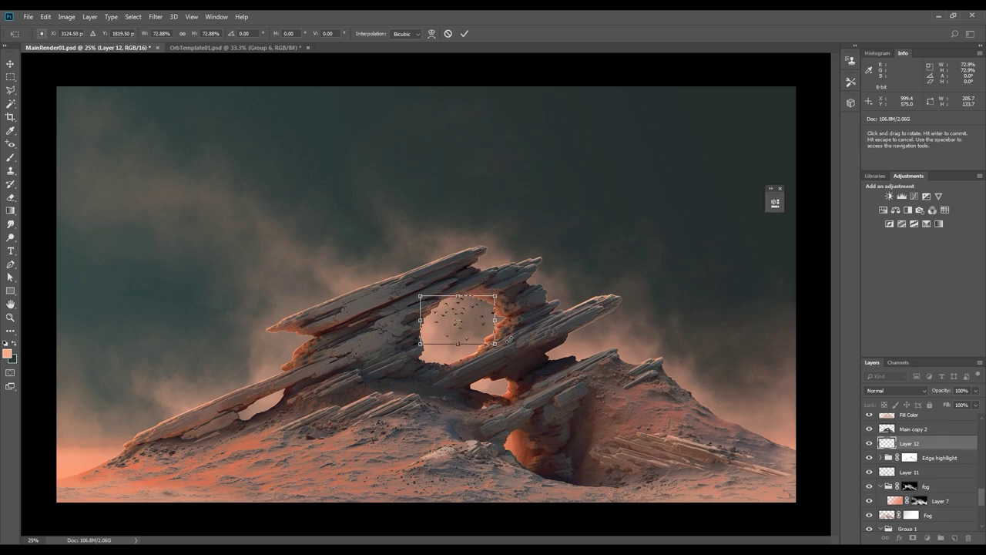
pyautogui.moveTo(494, 296); pyautogui.dragTo(491, 297)
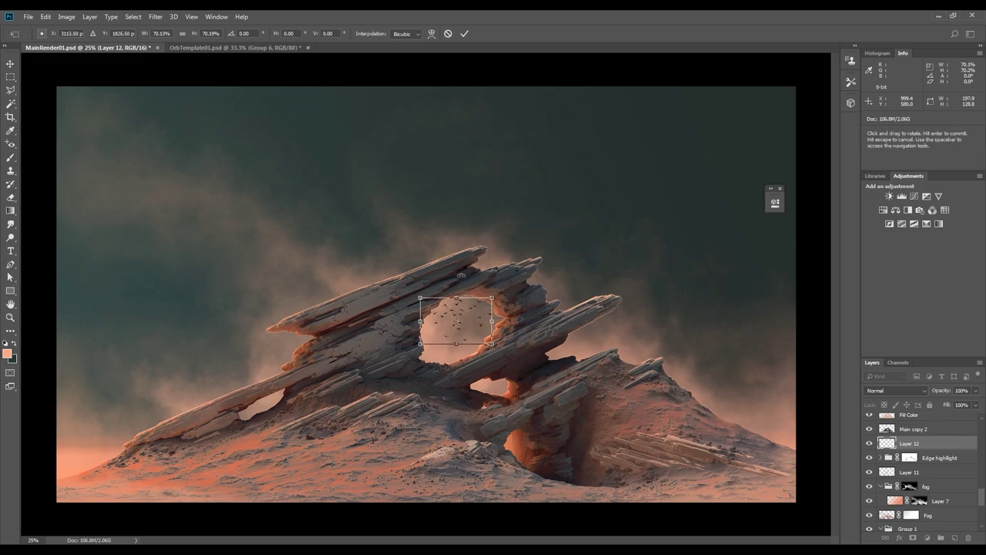
pyautogui.press('Return')
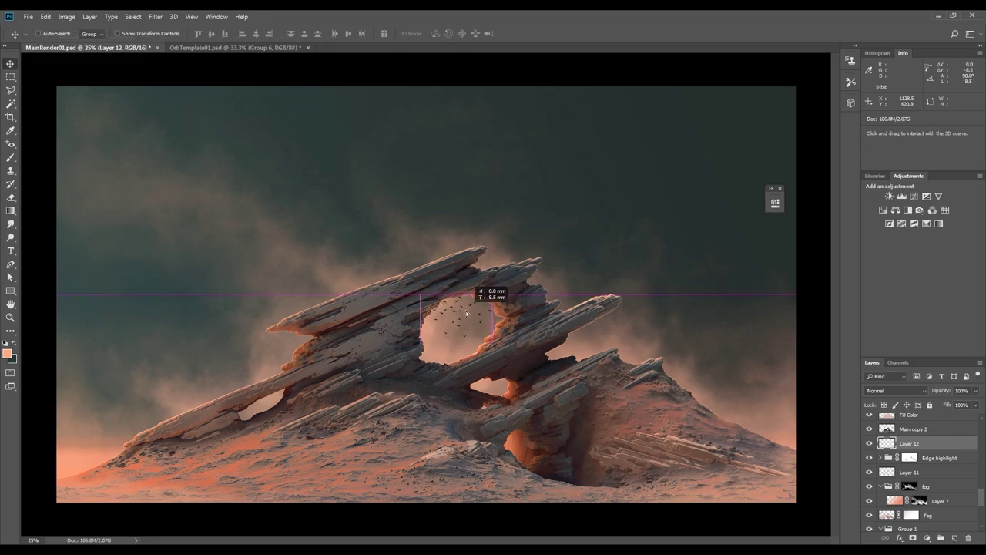
# - Flip the flock horizontally and duplicate it into the sky above the arch's left-hand slab
pyautogui.hotkey('ctrl', 't')
pyautogui.rightClick(462, 314)
pyautogui.click(517, 444)
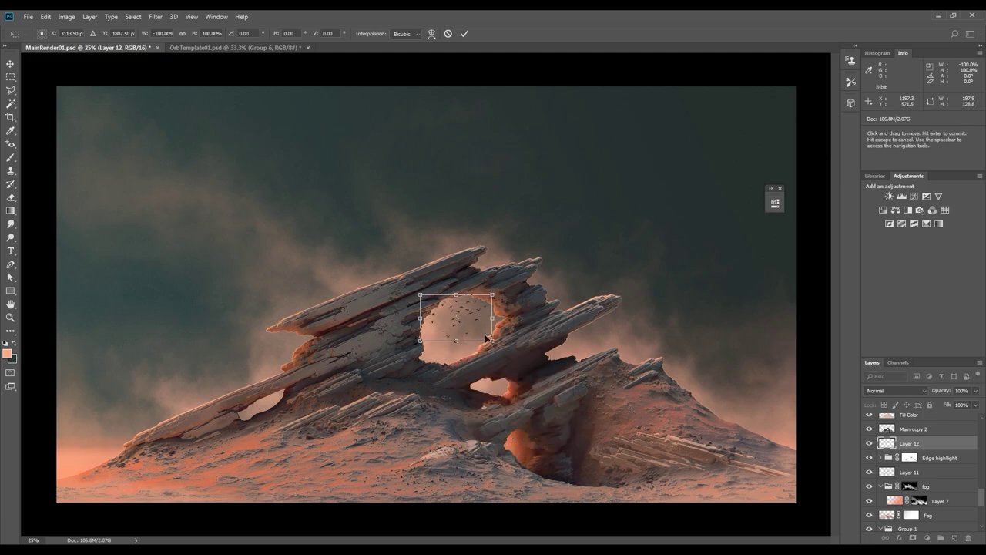
pyautogui.moveTo(485, 334); pyautogui.dragTo(277, 260)
pyautogui.press('Return')
pyautogui.hotkey('ctrl', 'j')
pyautogui.hotkey('ctrl', '+')
pyautogui.hotkey('ctrl', '+')
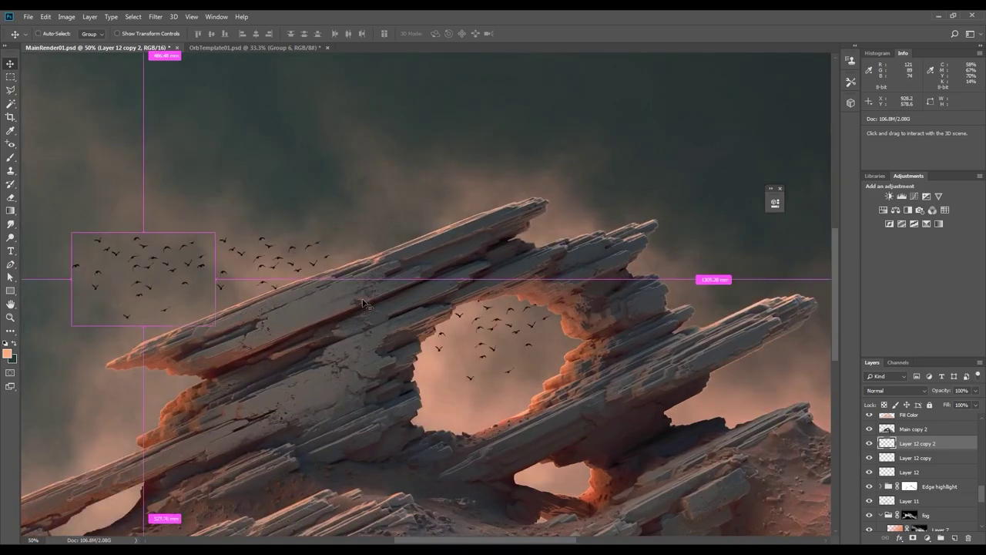
# - Place another copy of the flock low in the arch opening and merge all the bird layers into one
pyautogui.hotkey('ctrl', '-')
pyautogui.moveTo(463, 330); pyautogui.dragTo(448, 392)
pyautogui.keyDown('shift'); pyautogui.click(917, 444); pyautogui.keyUp('shift')
pyautogui.keyDown('shift'); pyautogui.click(913, 486); pyautogui.keyUp('shift')
pyautogui.hotkey('ctrl', 'e')
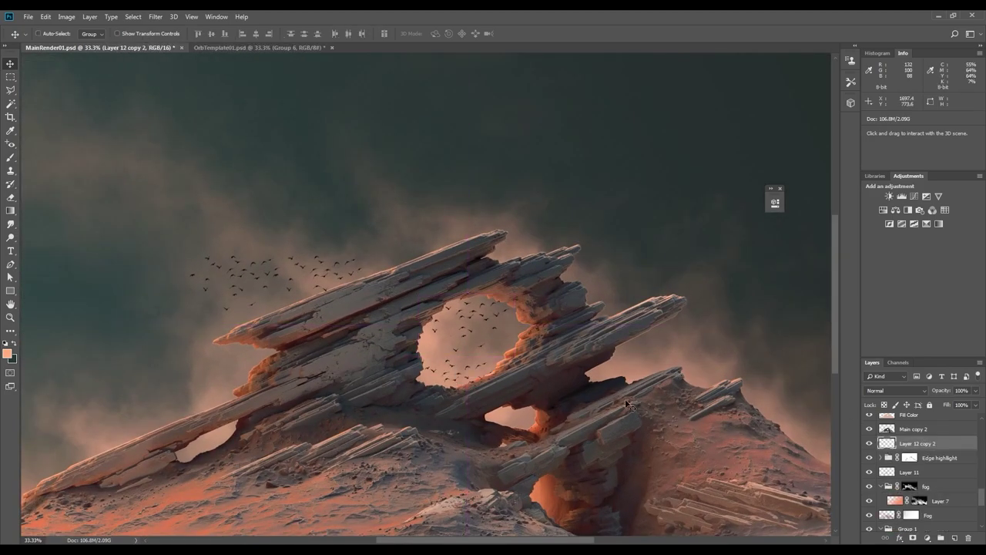
# - Thin out the birds in the arch opening with a hard-edged 100 px Eraser
pyautogui.press('e')
pyautogui.click(54, 35)
pyautogui.click(40, 112)
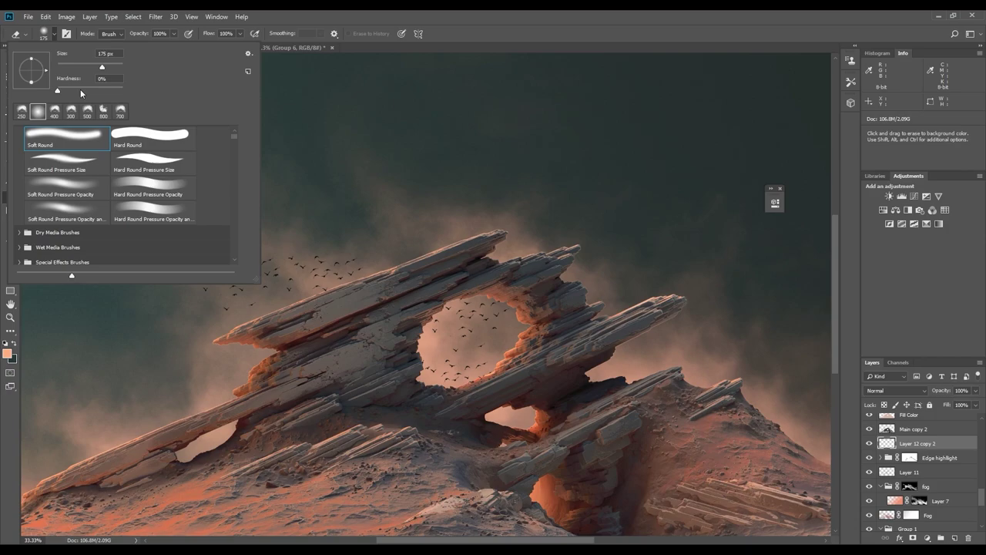
pyautogui.press('Return')
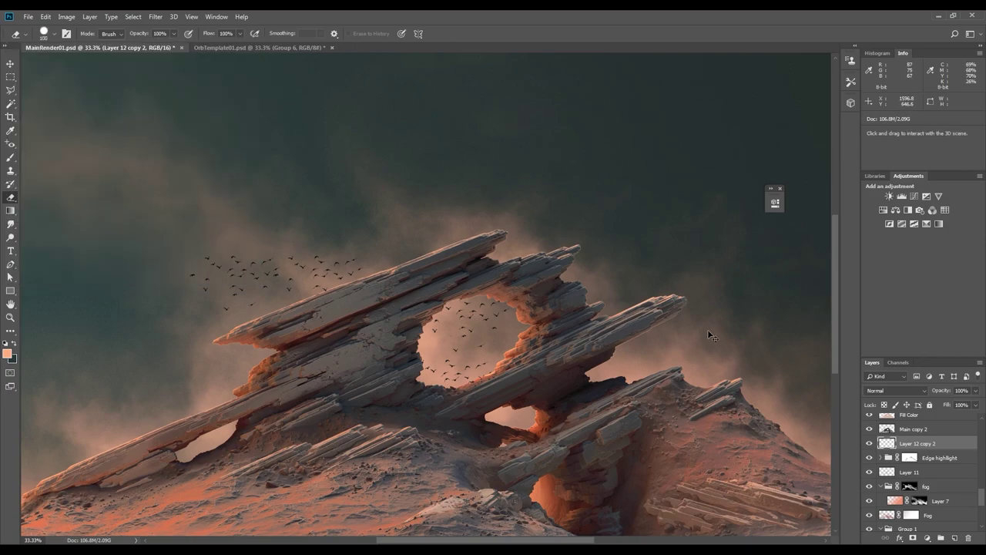
pyautogui.hotkey('ctrl', '+')
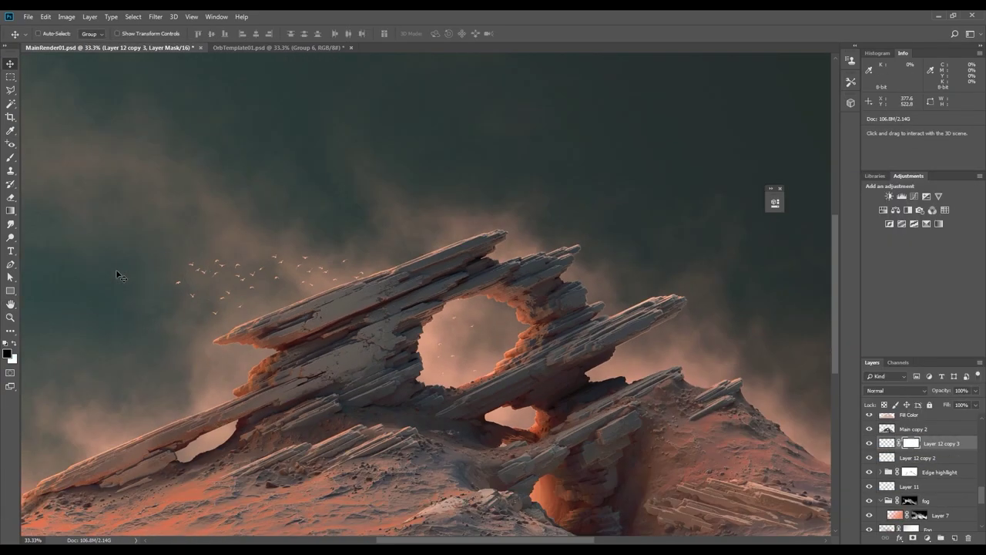
# - Mask Layer 12 copy 3 with a black-to-transparent gradient so the light birds fade out toward the arch
pyautogui.press('g')
pyautogui.moveTo(142, 269); pyautogui.dragTo(522, 360)
pyautogui.hotkey('ctrl', 'z')
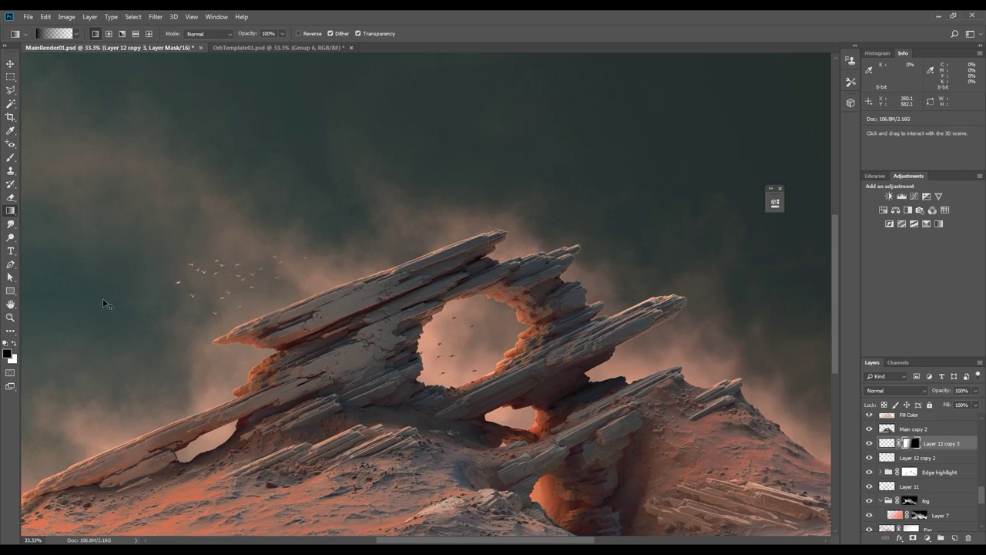
pyautogui.moveTo(419, 303); pyautogui.dragTo(21, 246)
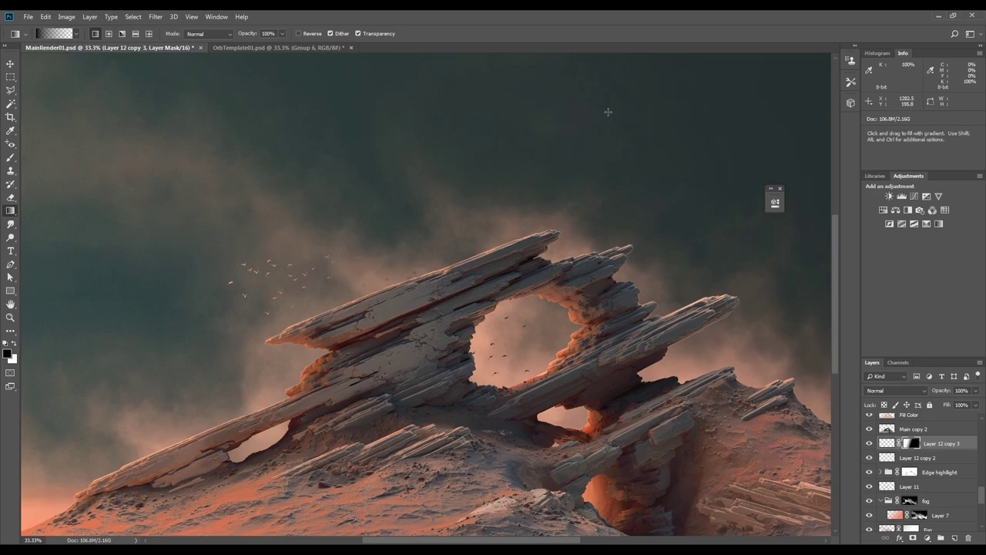
pyautogui.hotkey('ctrl', '+')
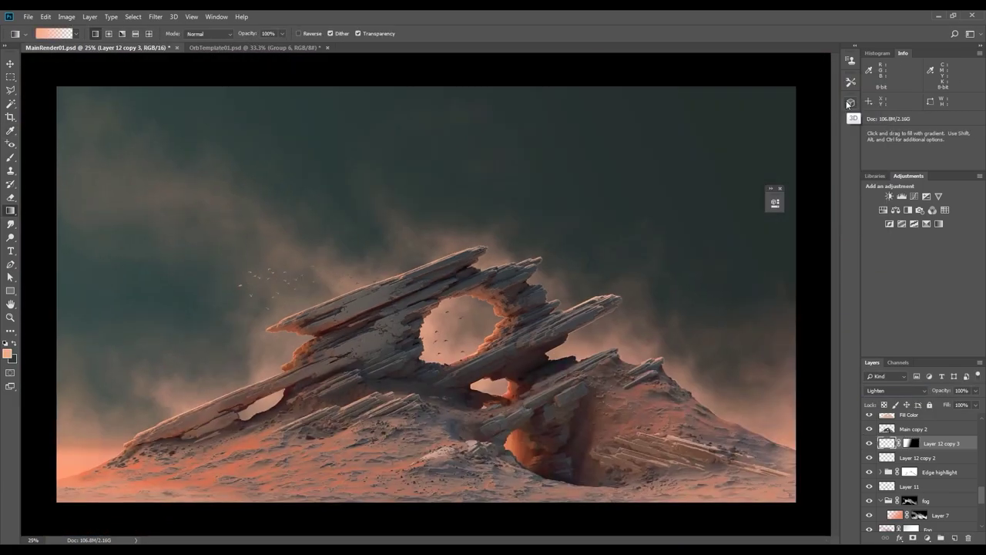
# - Give Layer 12 copy 2 a peach Outer Glow with a 1 px size, adjusting its range and blend mode
pyautogui.hotkey('ctrl', '+')
pyautogui.moveTo(975, 390); pyautogui.dragTo(970, 406)
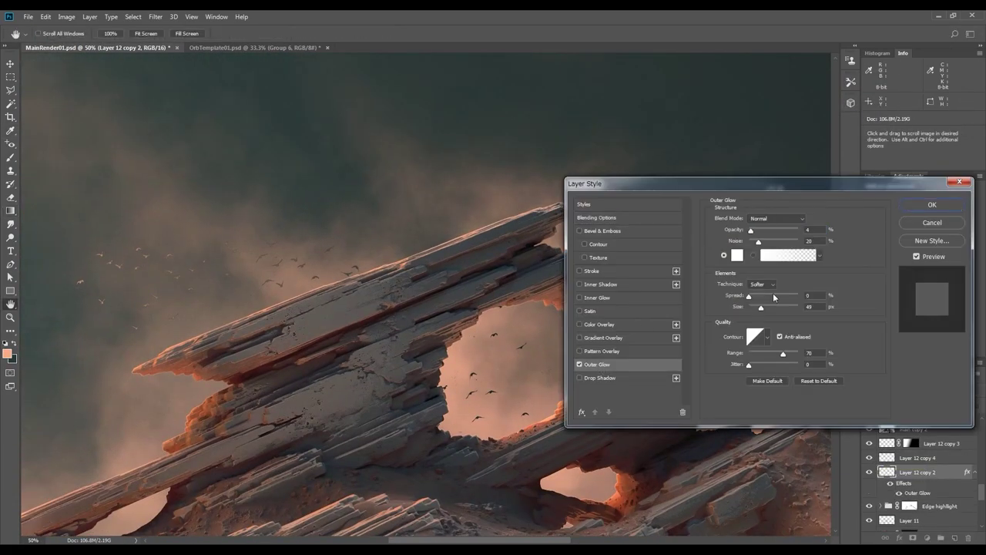
pyautogui.click(737, 255)
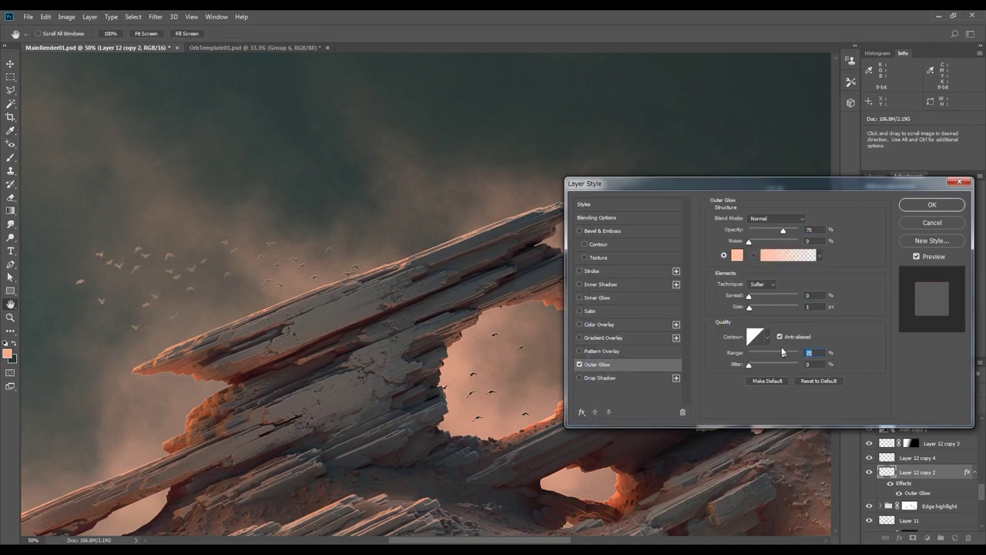
pyautogui.moveTo(782, 351); pyautogui.dragTo(778, 352)
pyautogui.click(763, 219)
pyautogui.scroll(-9, 757, 228)
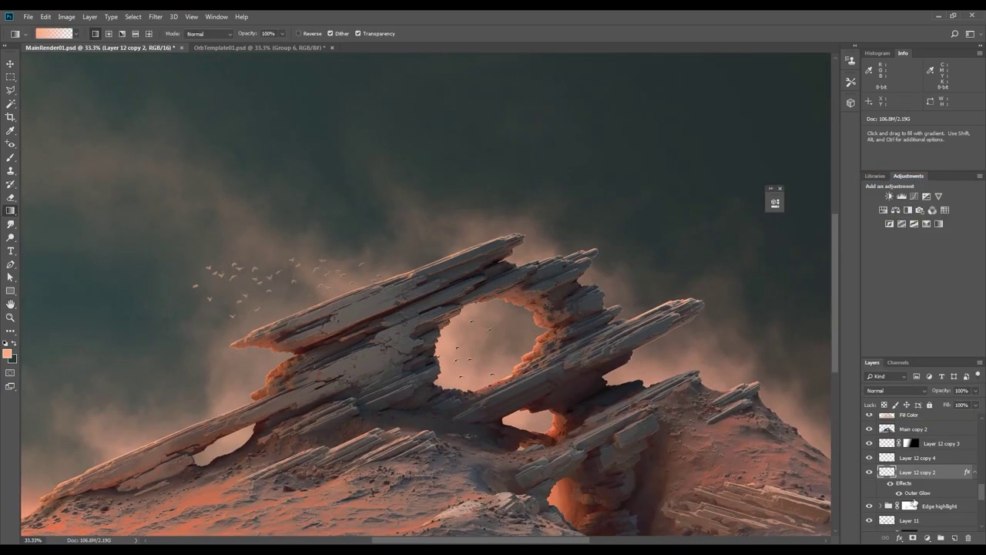
# - Add a layer mask to Layer 12 copy 2 and fill it with black using the Paint Bucket
pyautogui.click(913, 537)
pyautogui.rightClick(10, 211)
pyautogui.click(46, 221)
pyautogui.click(227, 339)
# - Shrink the Brush and switch to white for revealing individual birds on Layer 12 copy 2's mask
pyautogui.press('b')
pyautogui.hotkey('ctrl', '+')
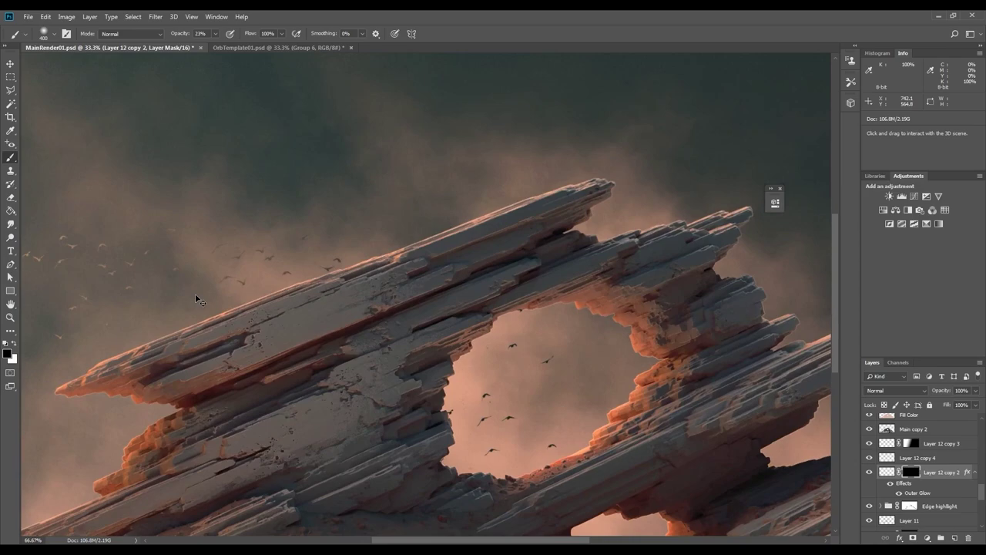
pyautogui.hotkey('ctrl', '+')
pyautogui.press('[')
pyautogui.press('[')
pyautogui.press('[')
pyautogui.press('[')
pyautogui.press('[')
pyautogui.press('x')
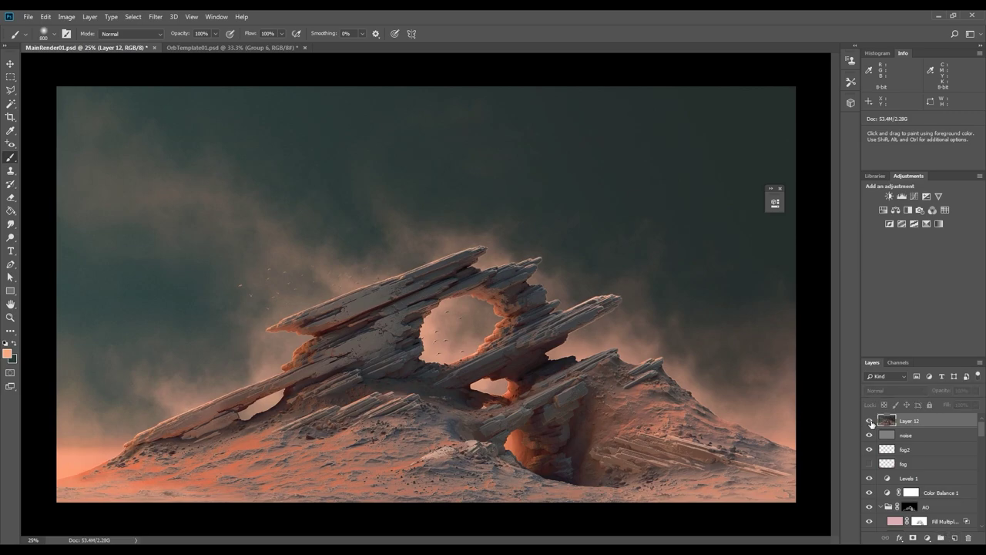
# - Review the layer stack and the Outer Glow settings of Main copy and Main copy 3 in the Edge highlight group
pyautogui.hotkey('ctrl', '=')
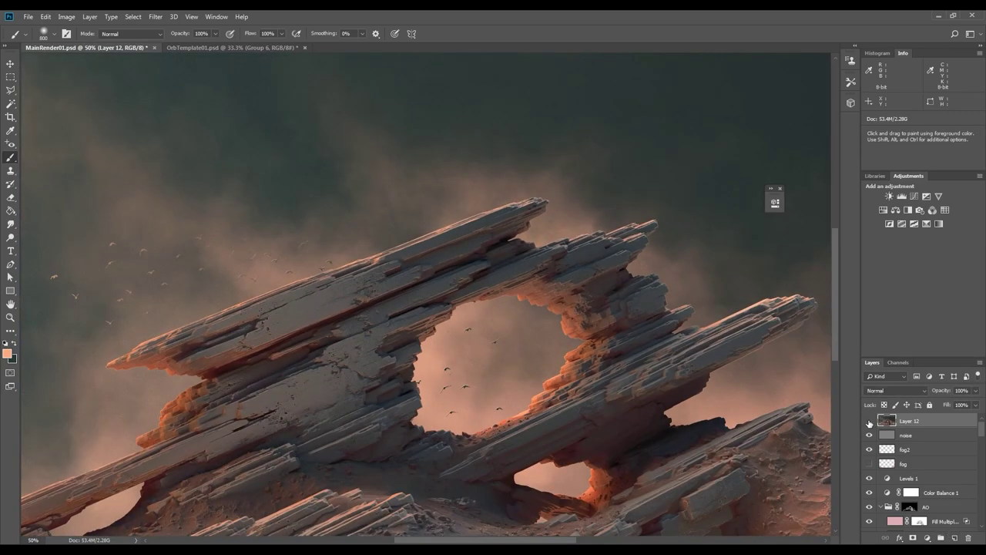
pyautogui.scroll(-4, 909, 462)
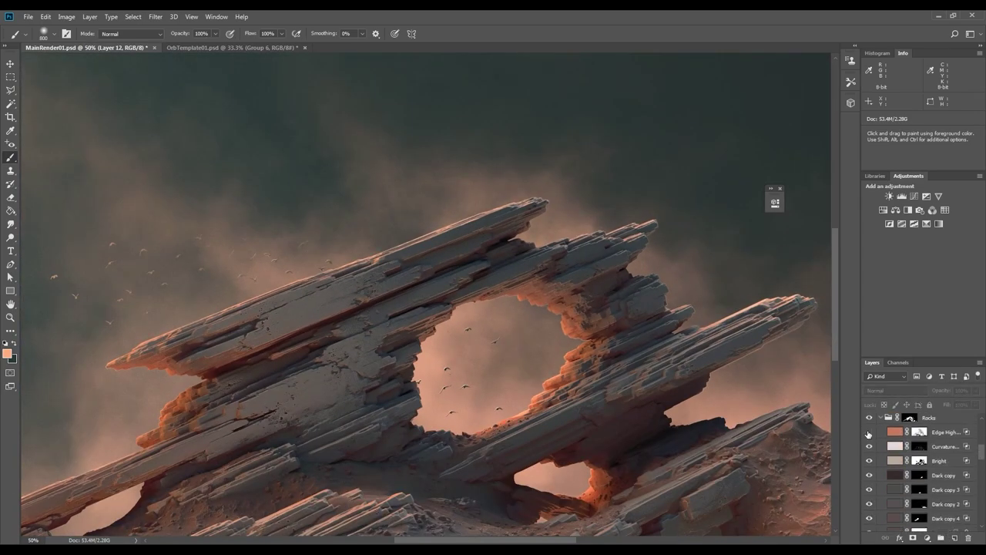
pyautogui.scroll(5, 972, 449)
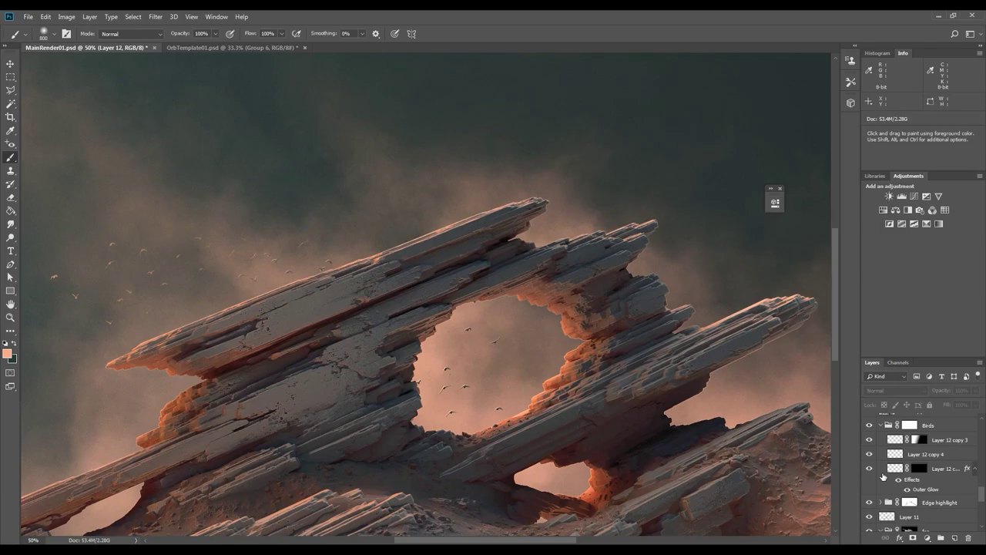
pyautogui.doubleClick(924, 492)
pyautogui.press('Return')
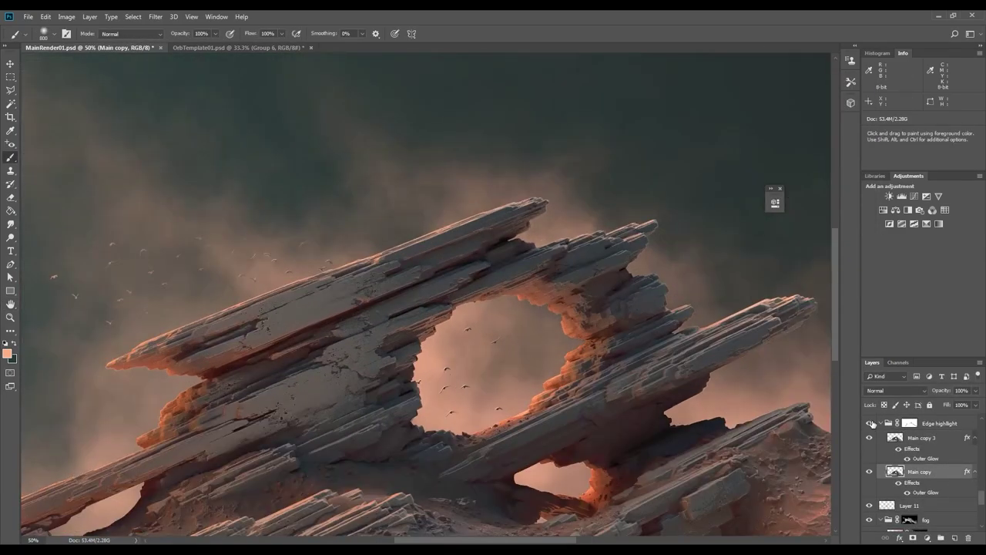
pyautogui.hotkey('ctrl', '=')
pyautogui.doubleClick(916, 456)
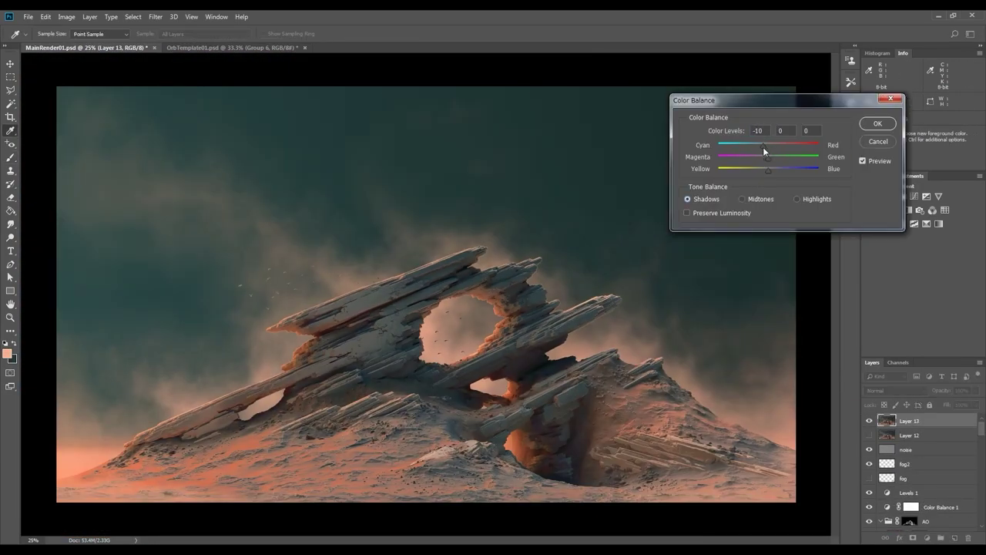
# - Tune the cyan-red balance of Layer 13's shadows and check its highlights with Color Balance, comparing before and after
pyautogui.moveTo(764, 148)
pyautogui.mouseDown()
pyautogui.moveTo(773, 171)
pyautogui.moveTo(769, 147)
pyautogui.mouseUp()
pyautogui.click(805, 195)
pyautogui.click(861, 160)
pyautogui.click(861, 160)
pyautogui.click(873, 124)
pyautogui.press('b')
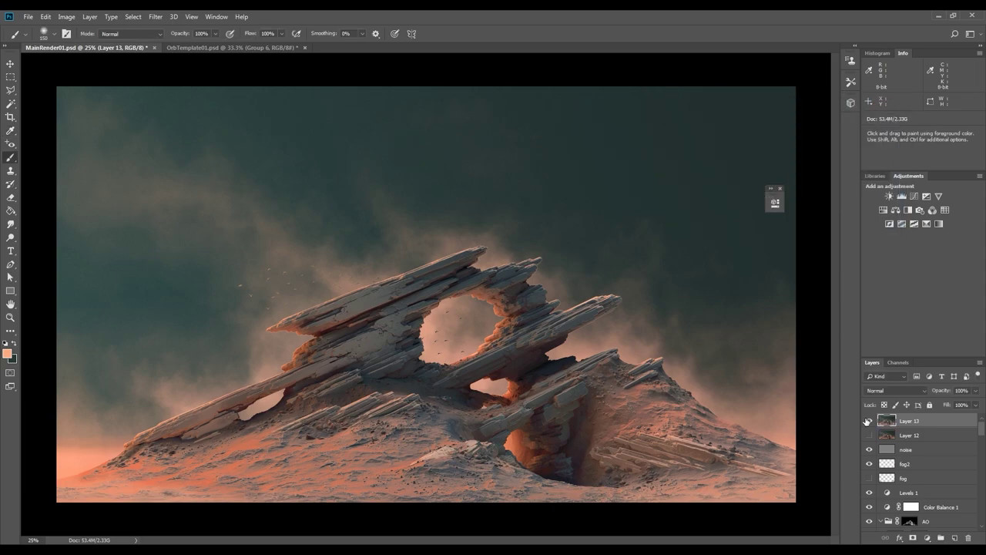